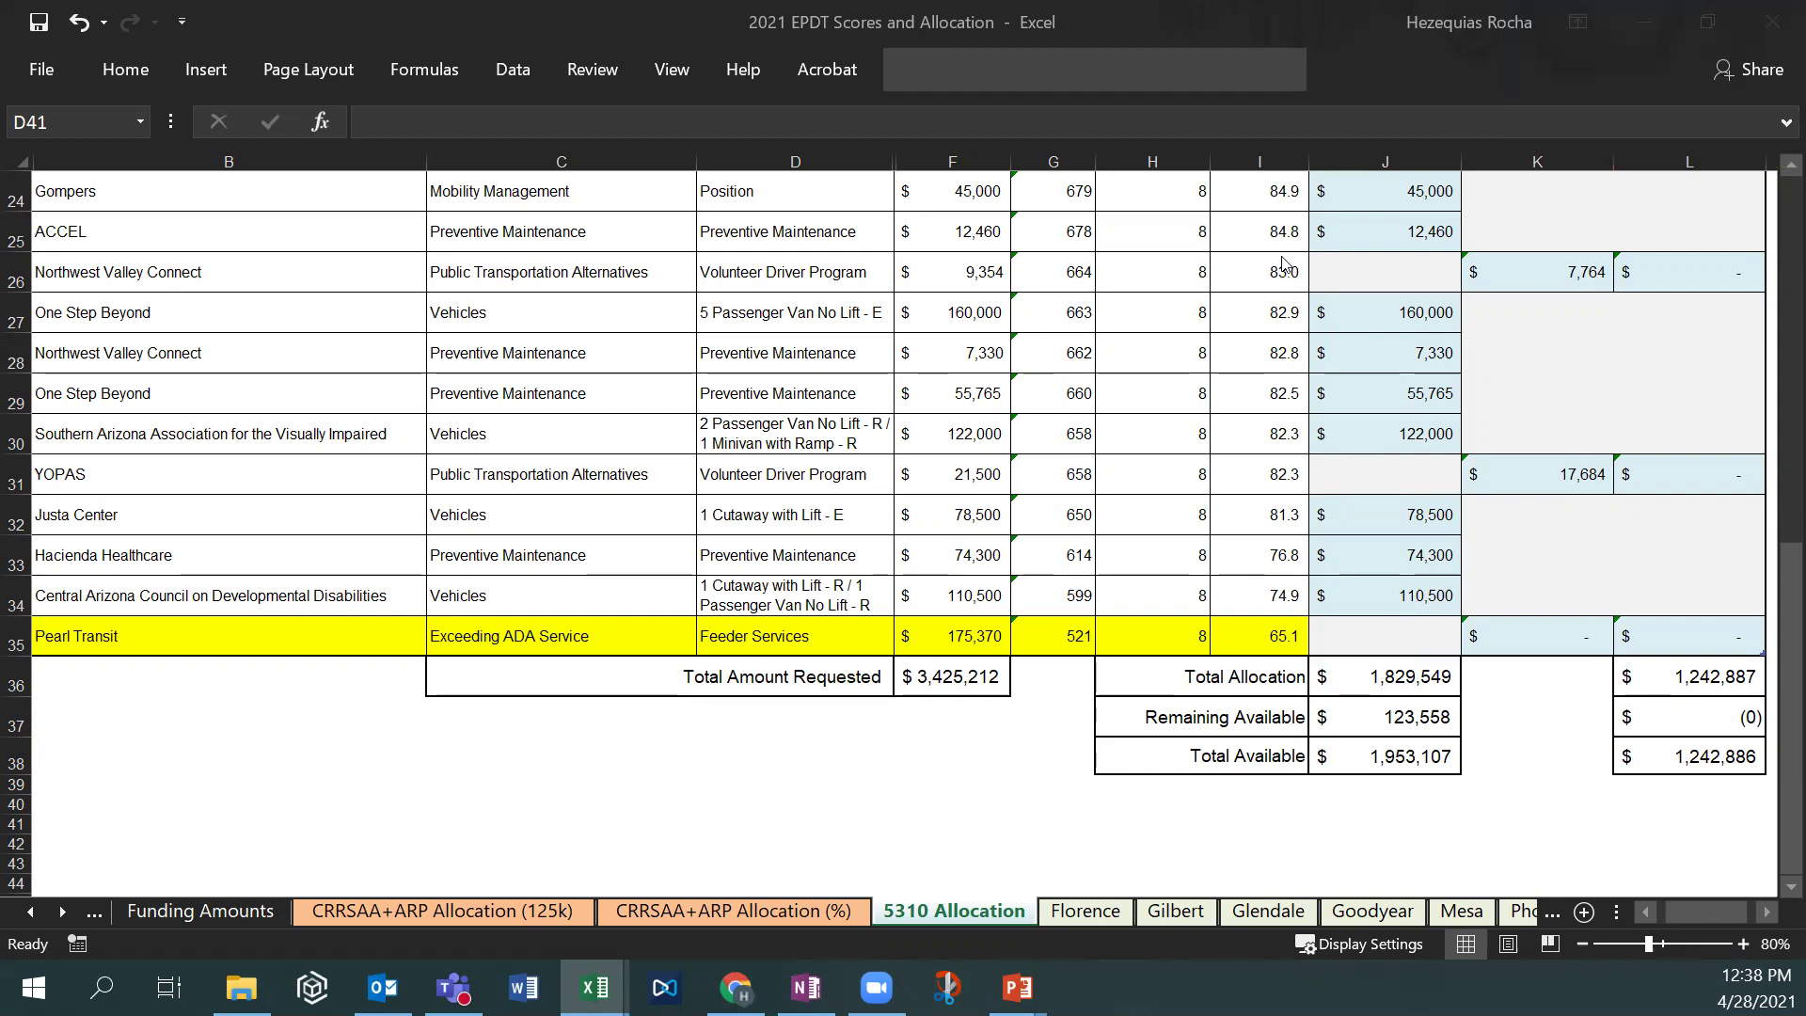
Narrow the Capital Allocation column and both Operating Allocation columns, J through L, until their amounts are hidden.
click(1382, 158)
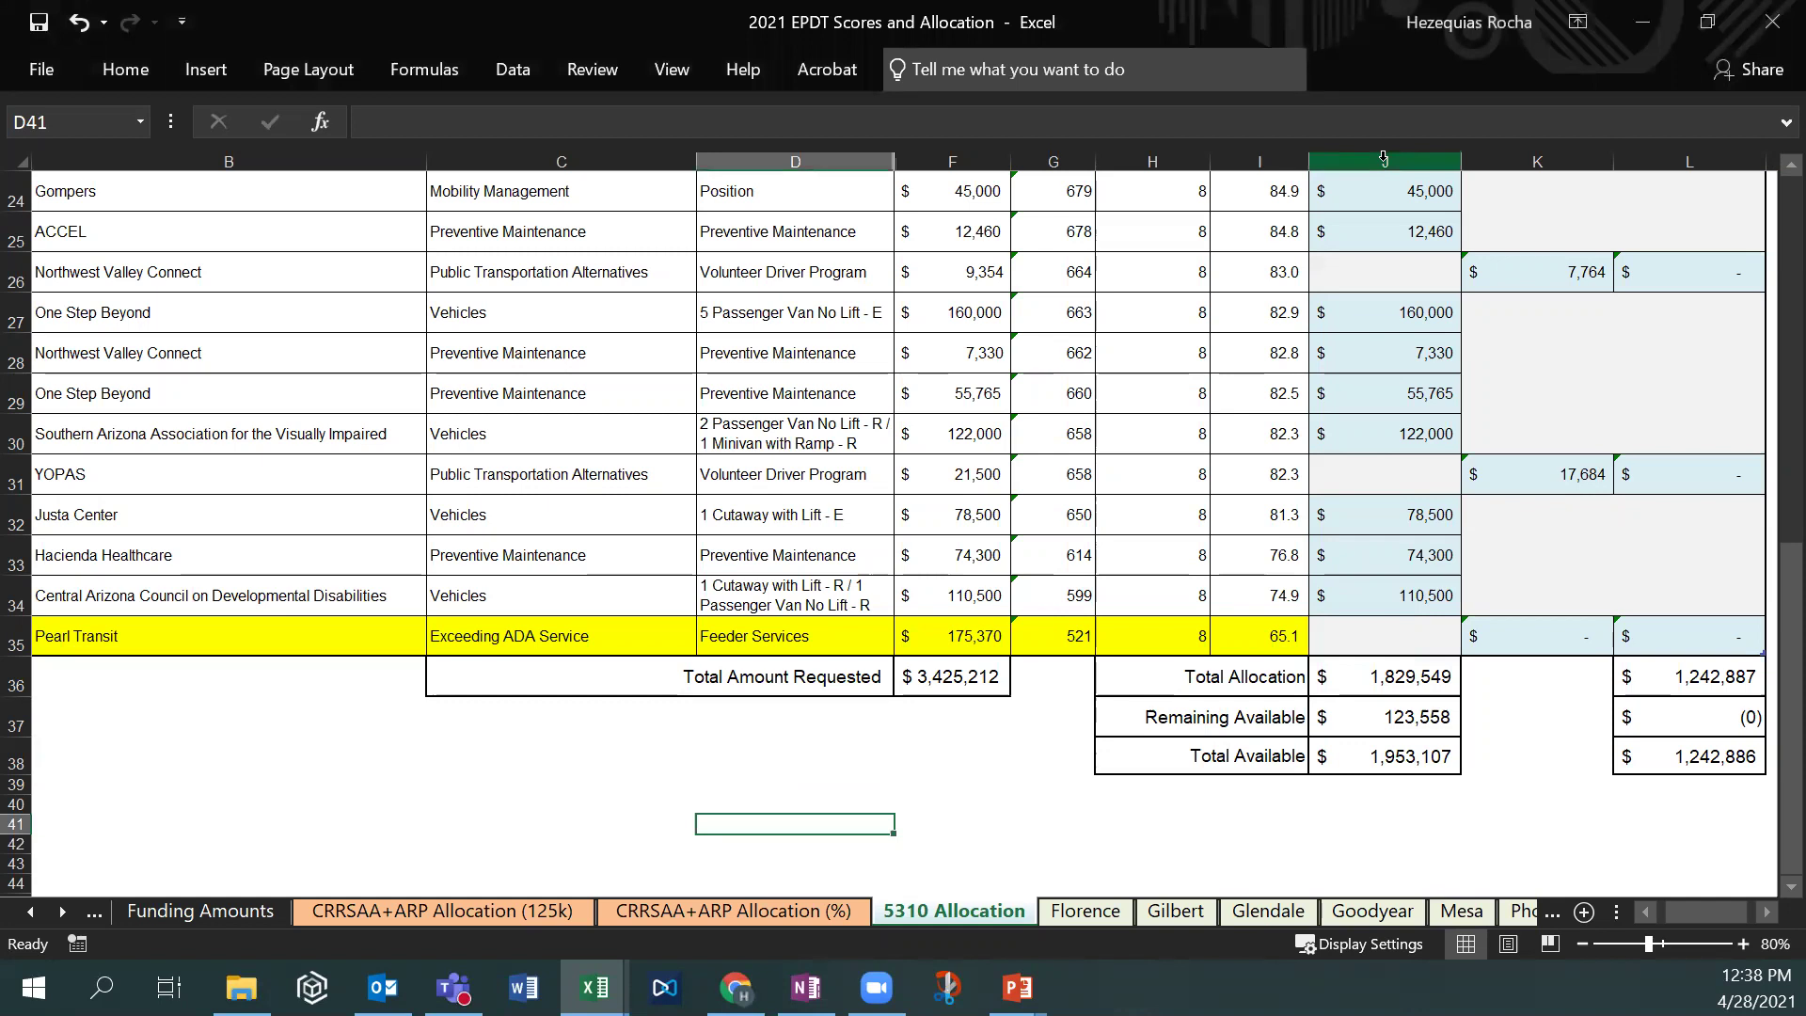
drag(1382, 158, 1655, 152)
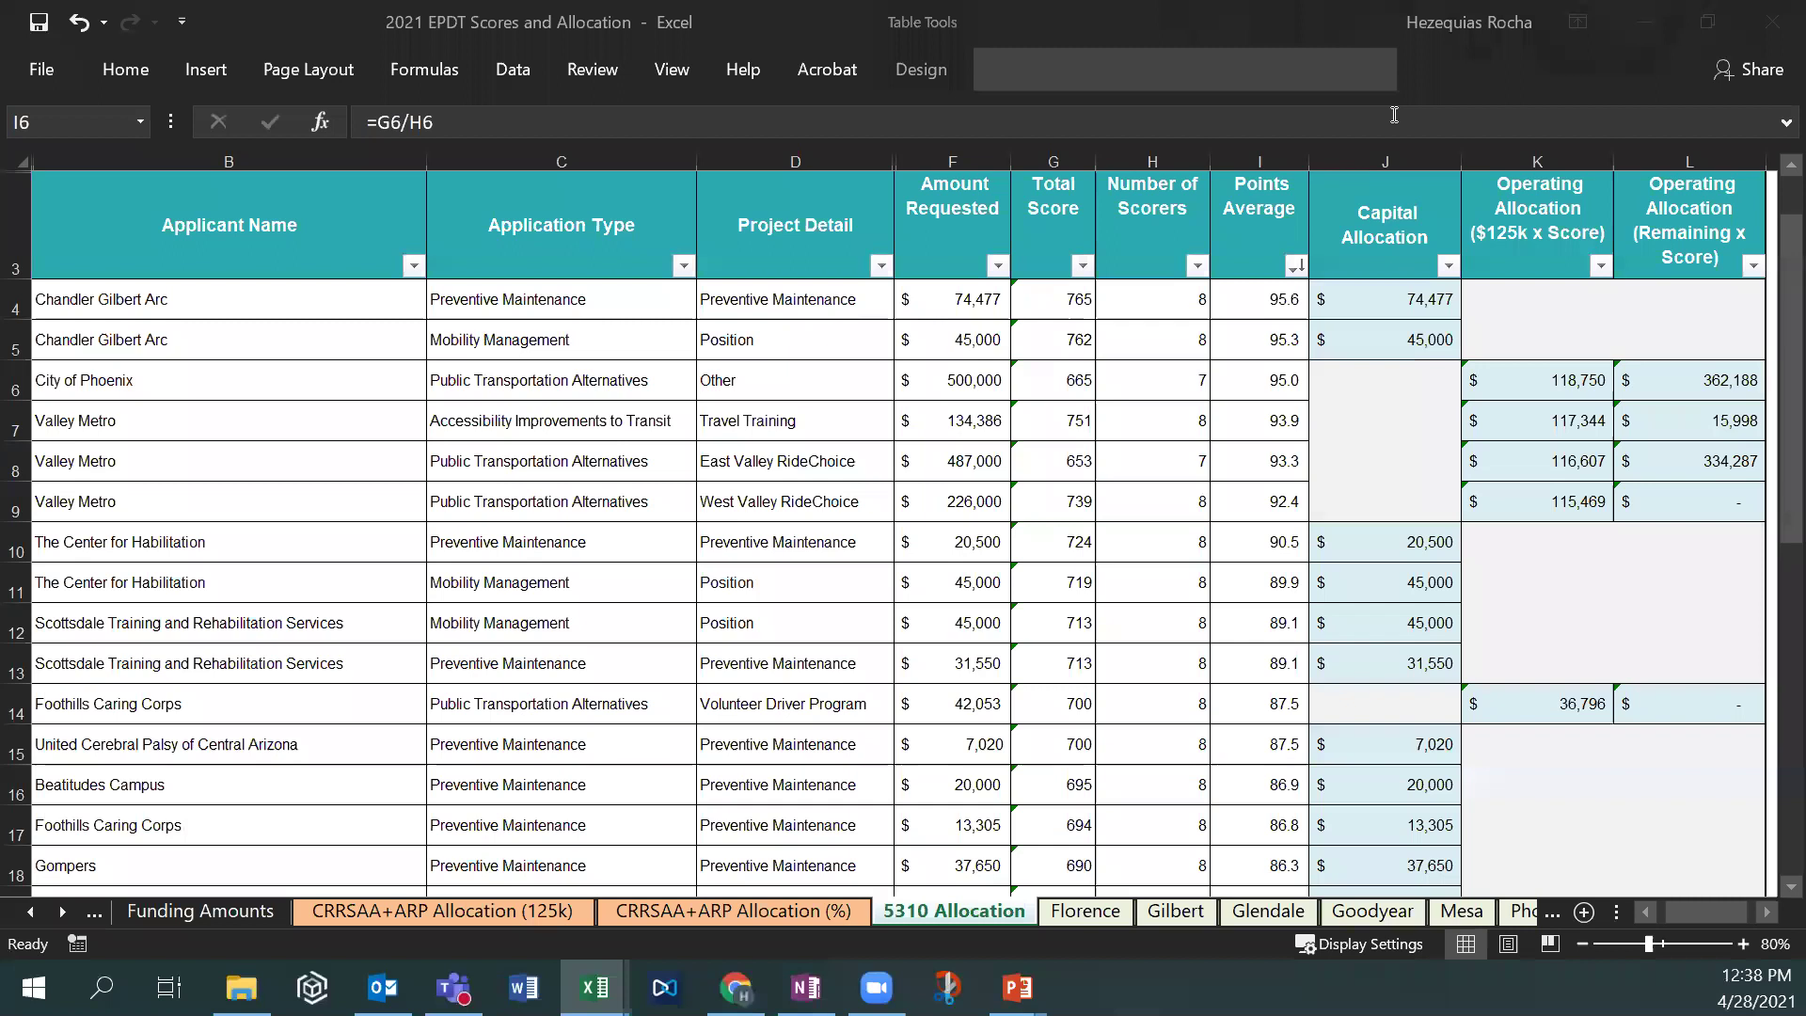
key(ctrl+z)
scroll(1143, 455, down, 3)
scroll(1144, 455, down, 5)
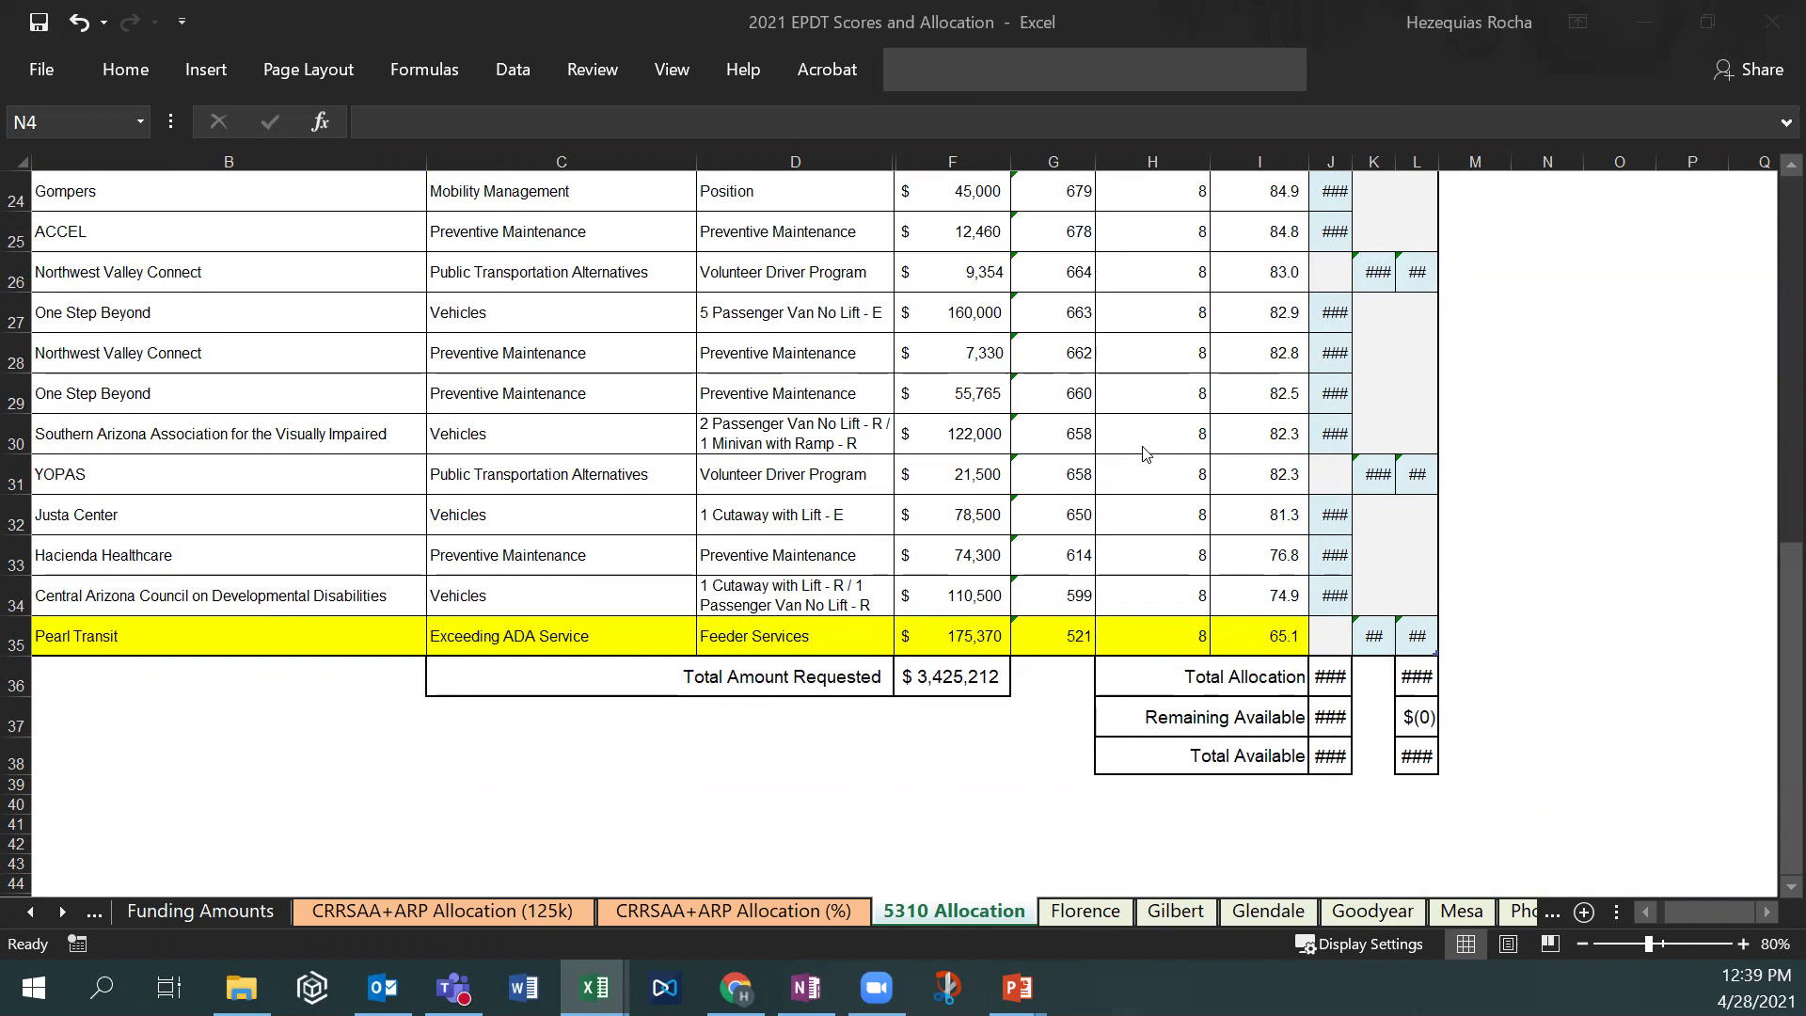
scroll(1145, 481, up, 1)
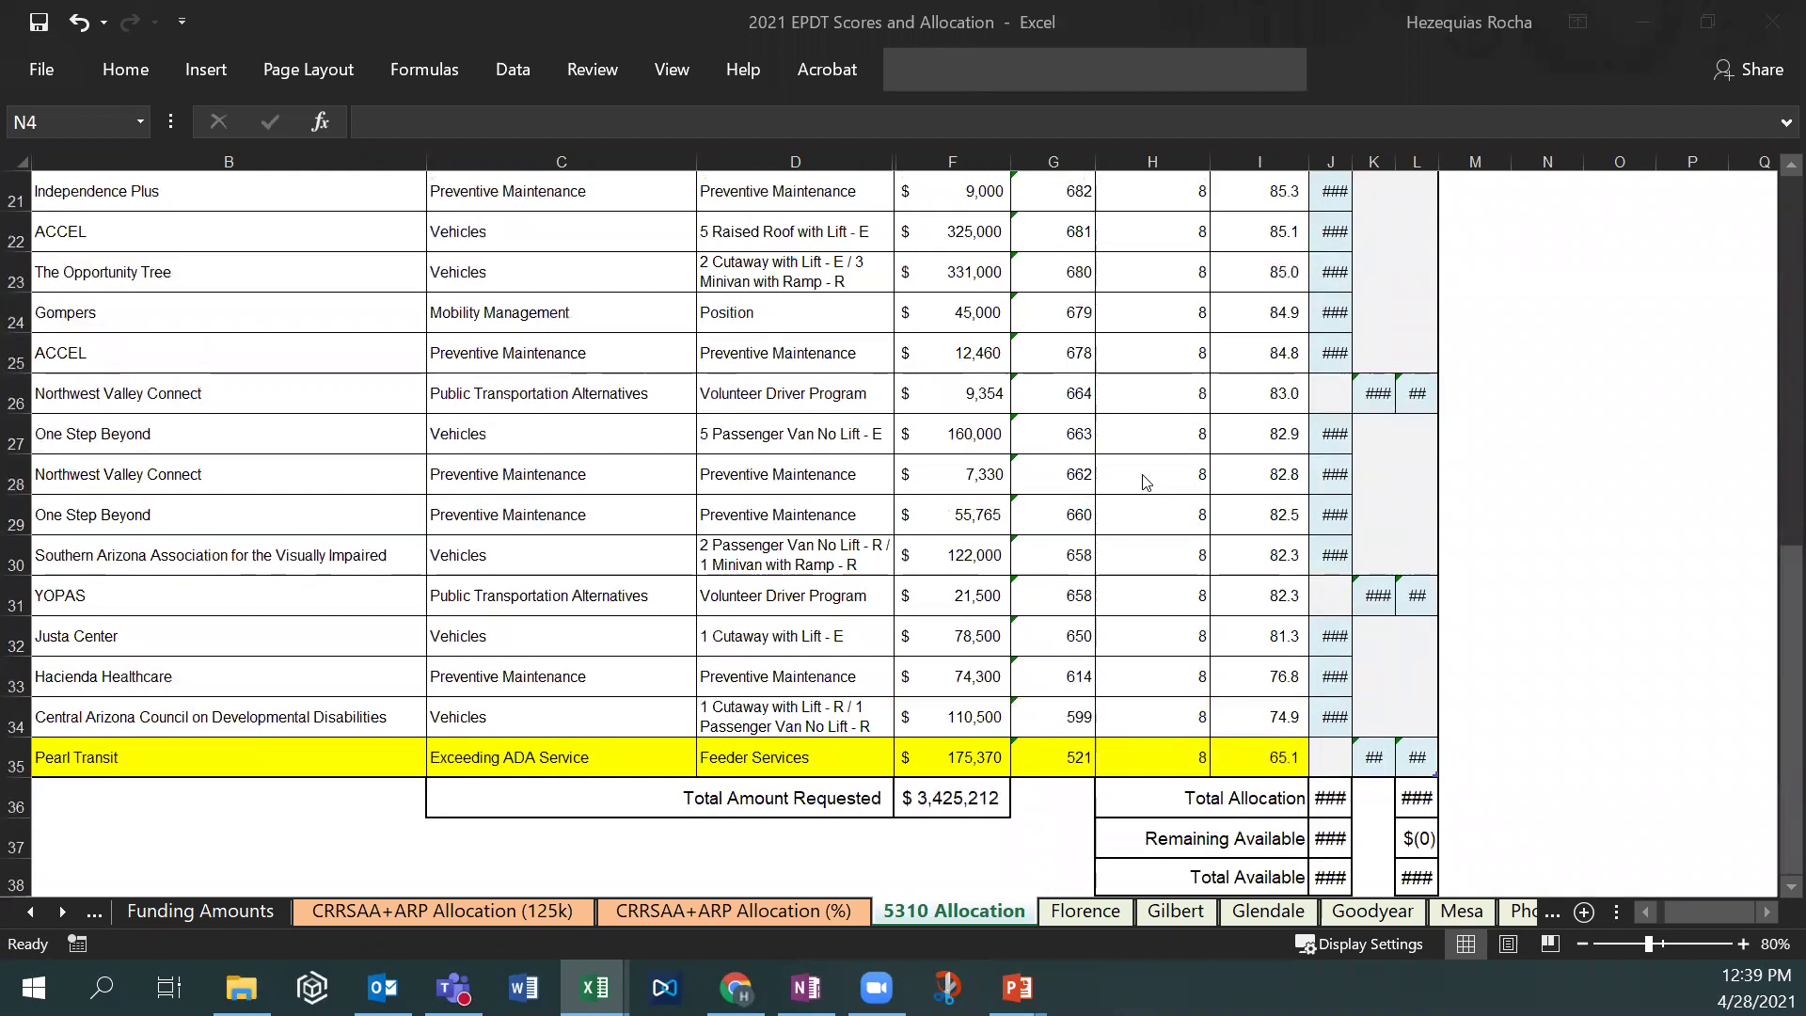
scroll(1146, 481, up, 4)
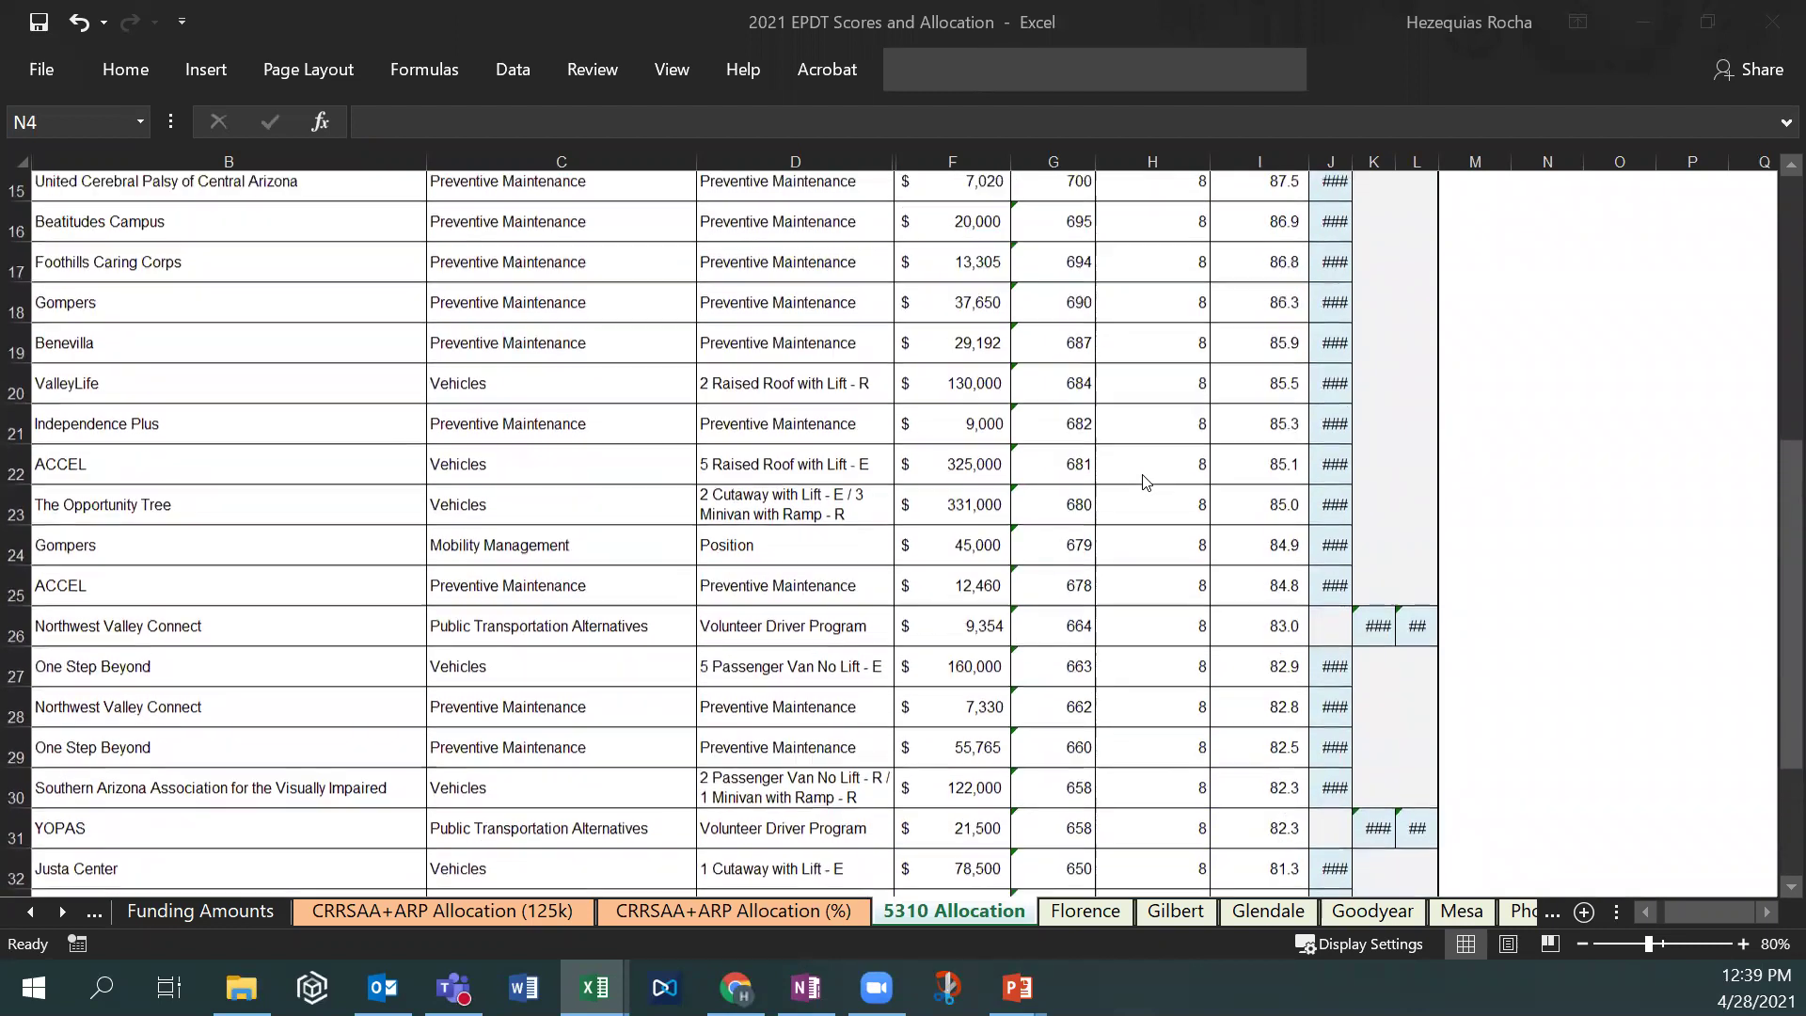
scroll(1146, 482, up, 3)
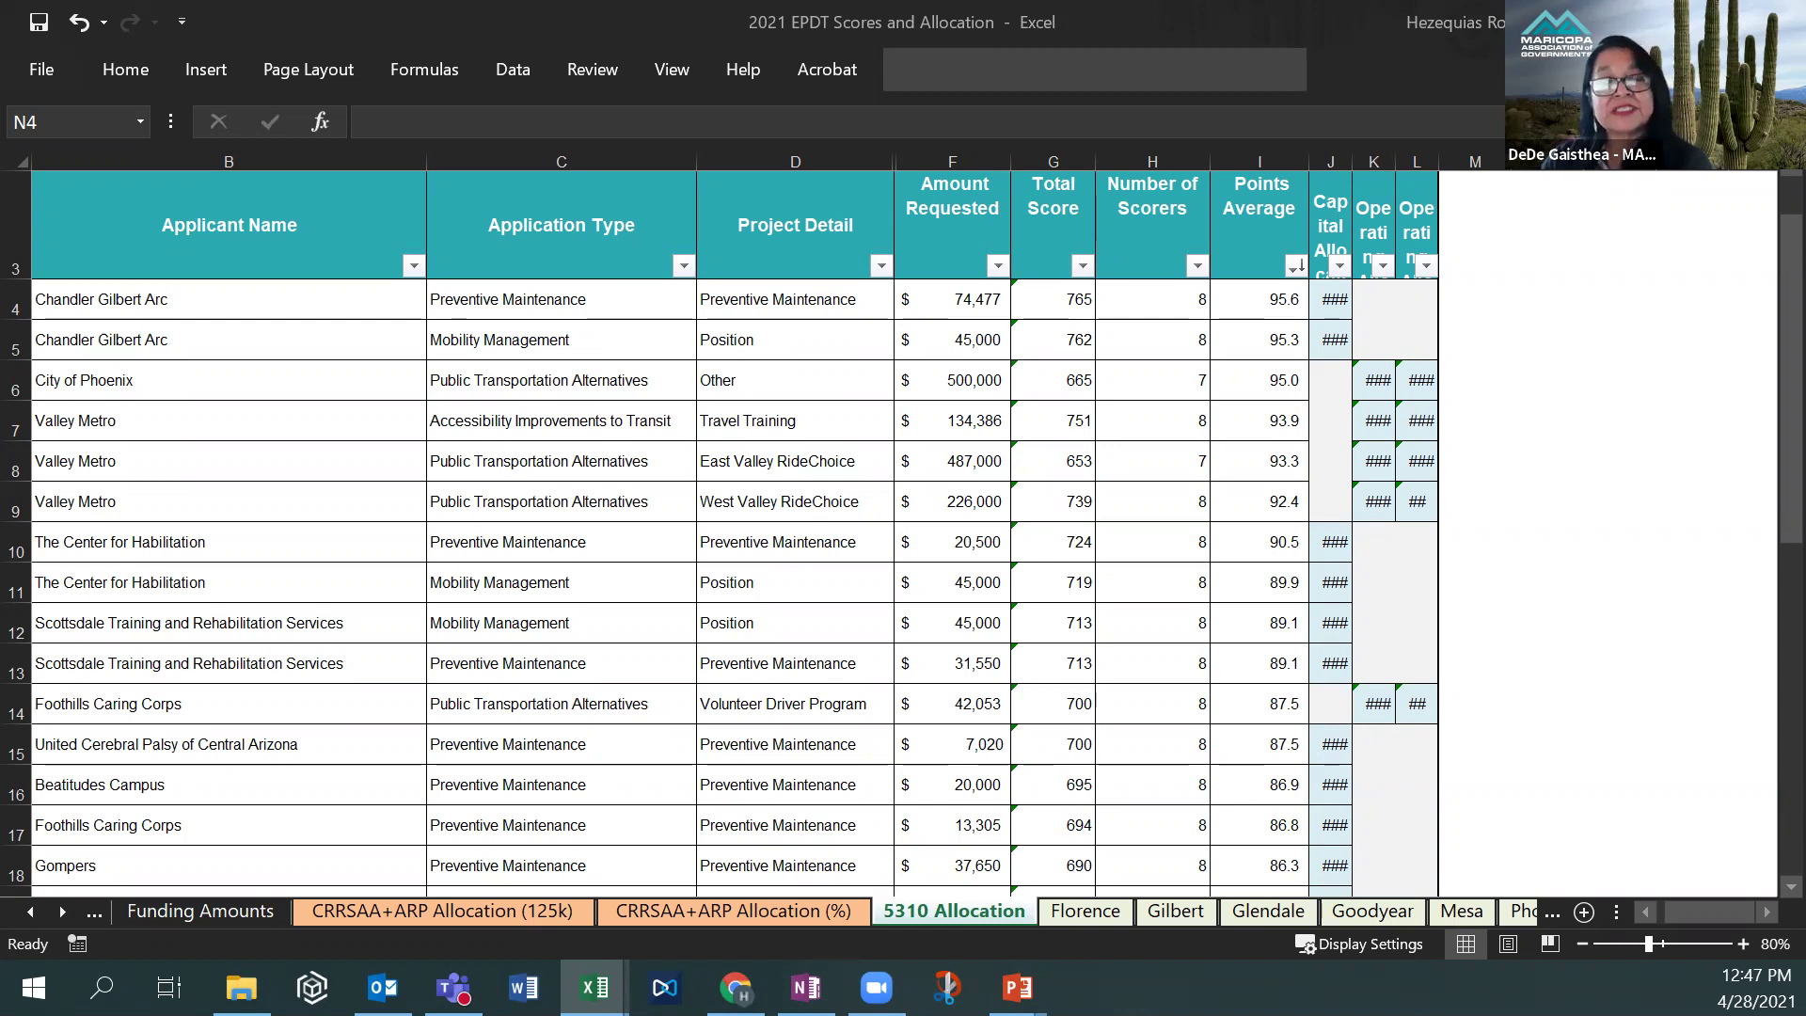
Widen the Capital Allocation column so its dollar amounts are readable, keeping both Operating Allocation columns narrow.
key(alt+Tab)
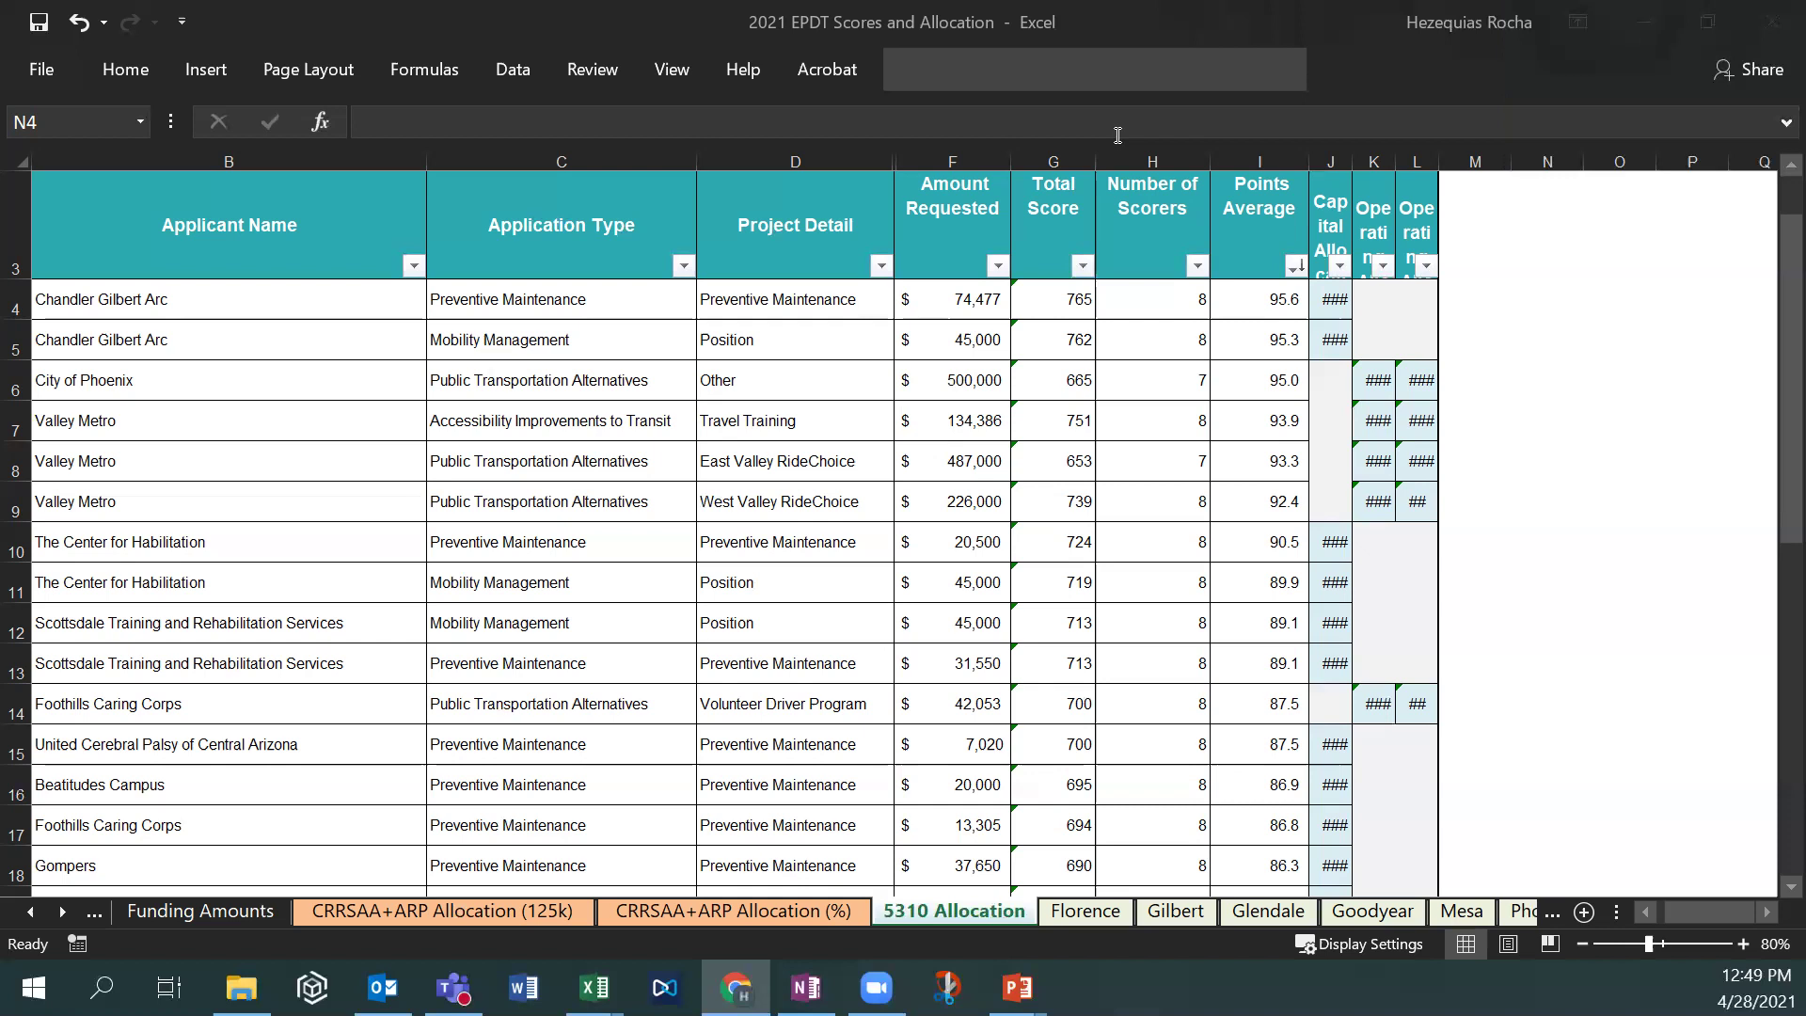
key(ctrl+z)
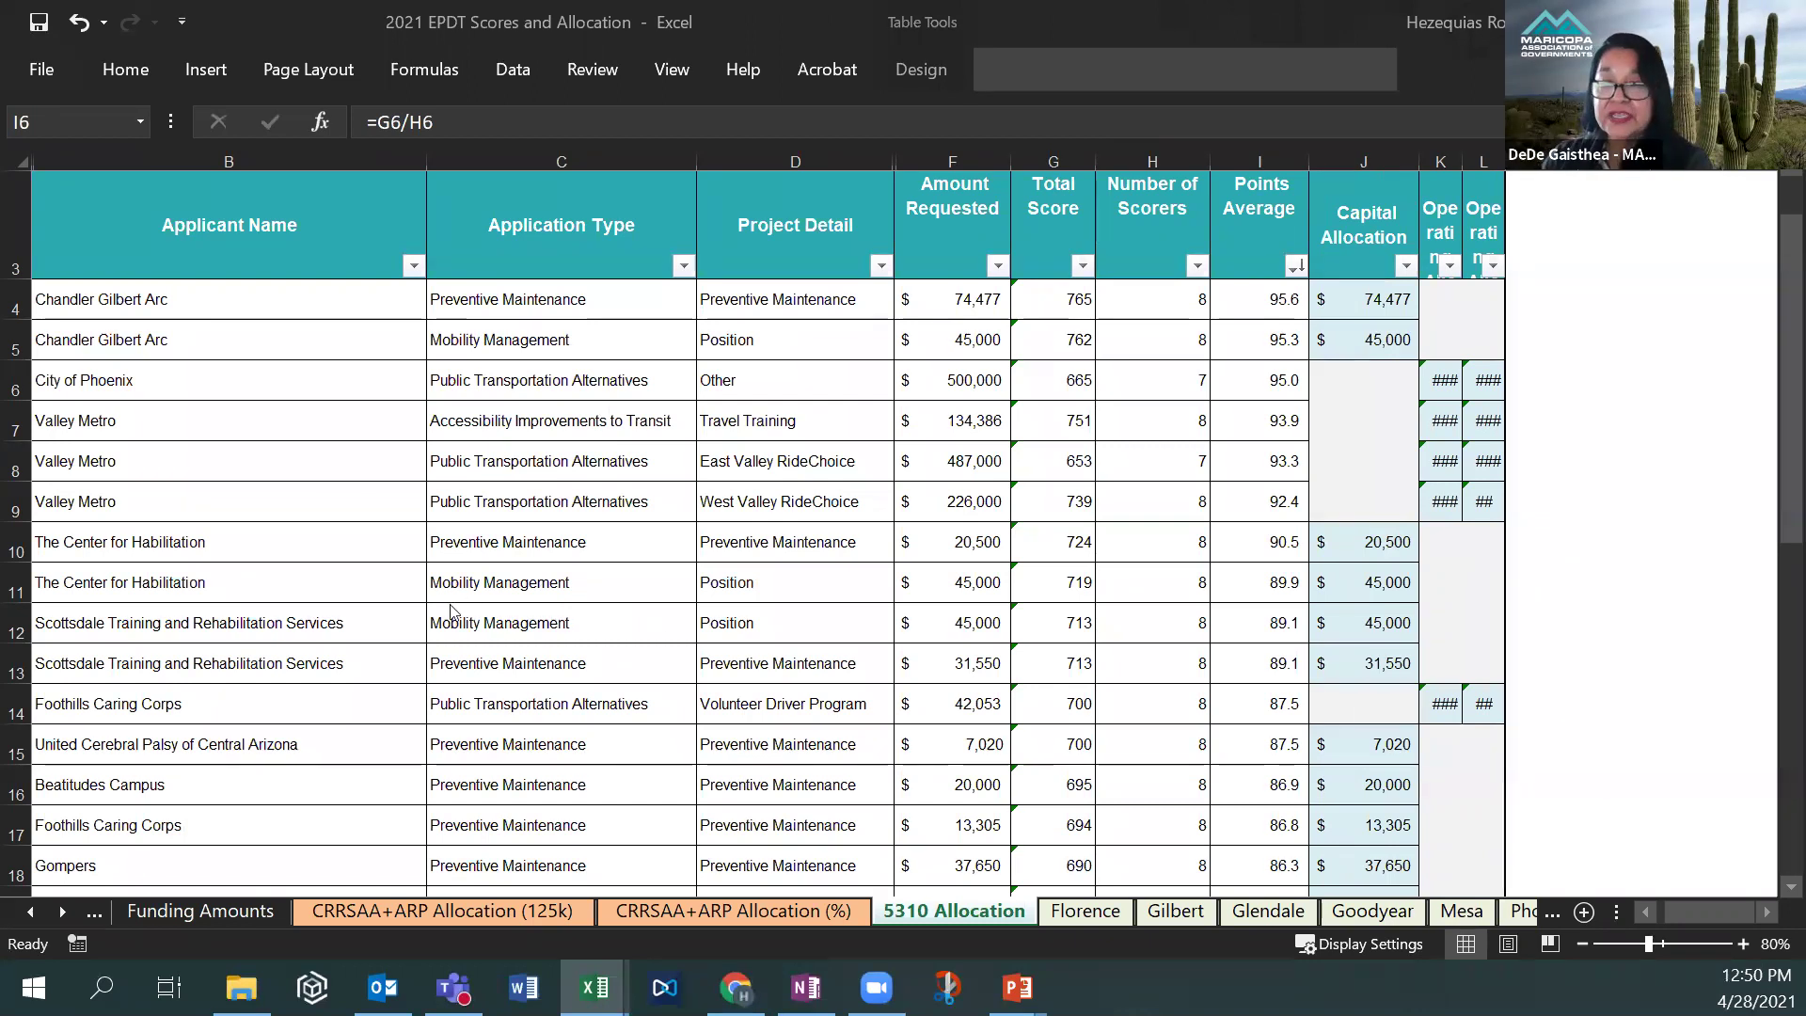
Filter Application Type to exclude Public Transportation Alternatives, Exceeding ADA Service and Accessibility Improvements to Transit.
click(685, 270)
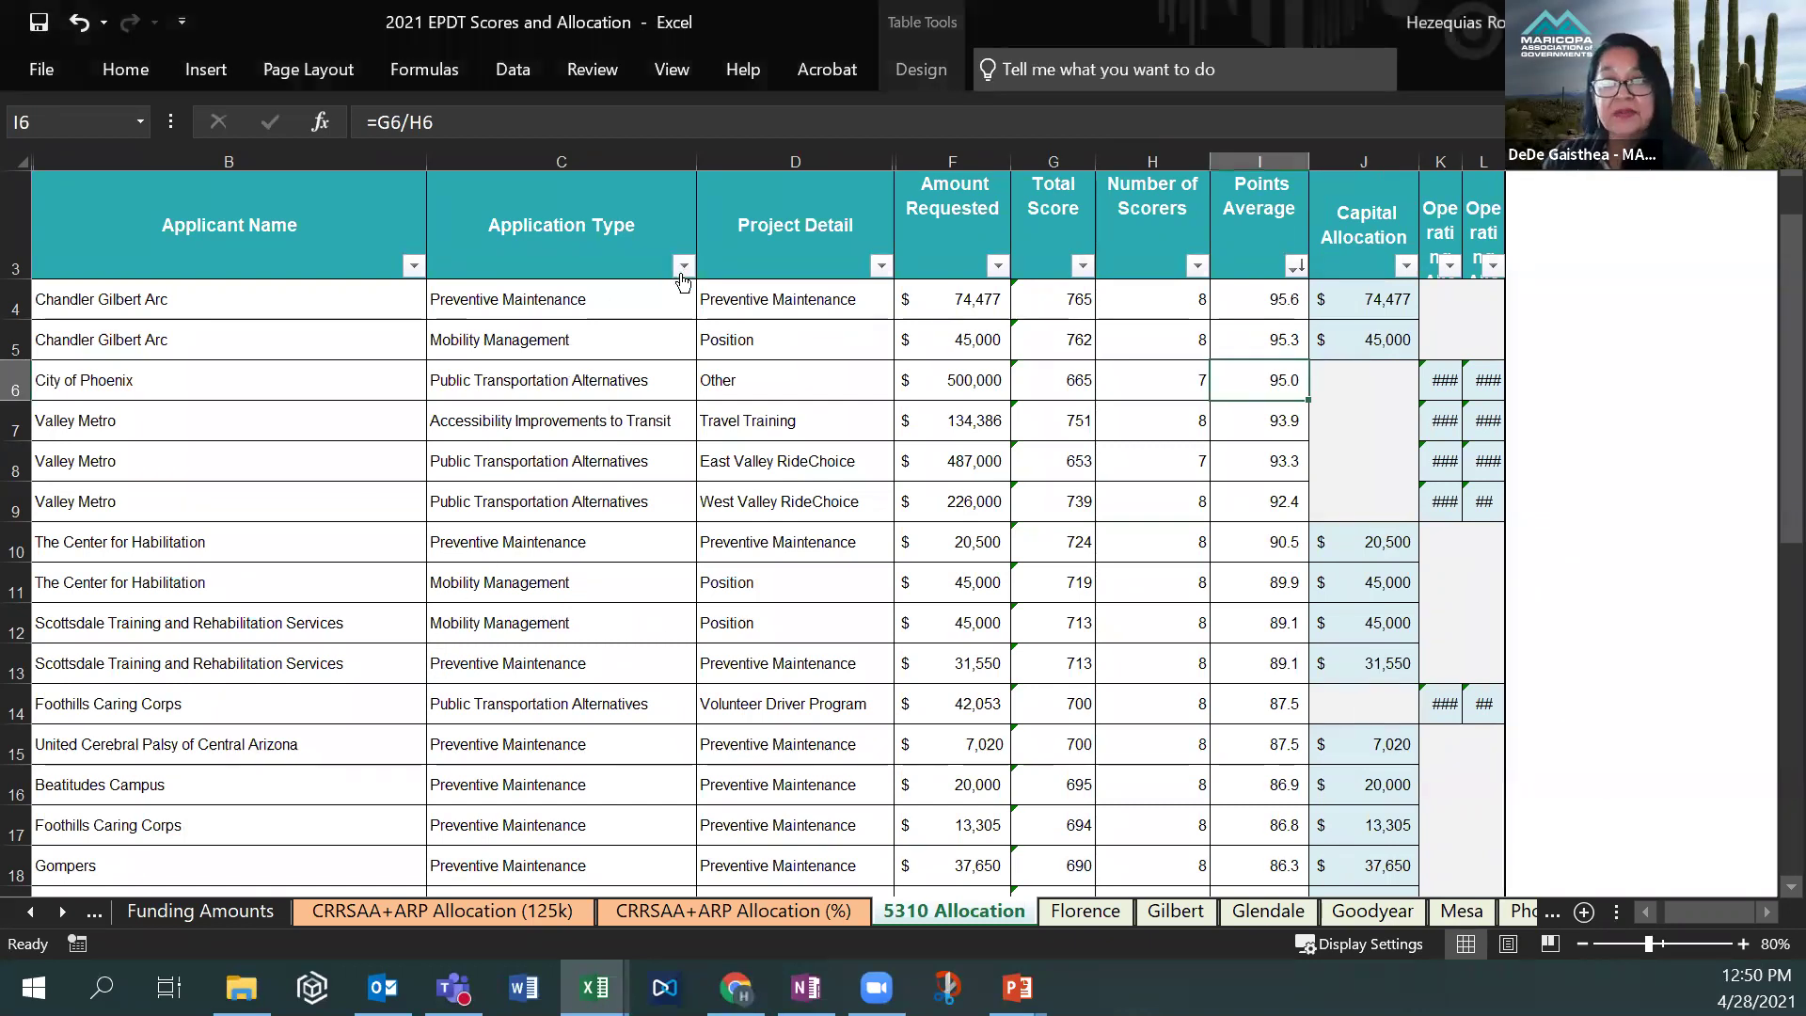
click(684, 267)
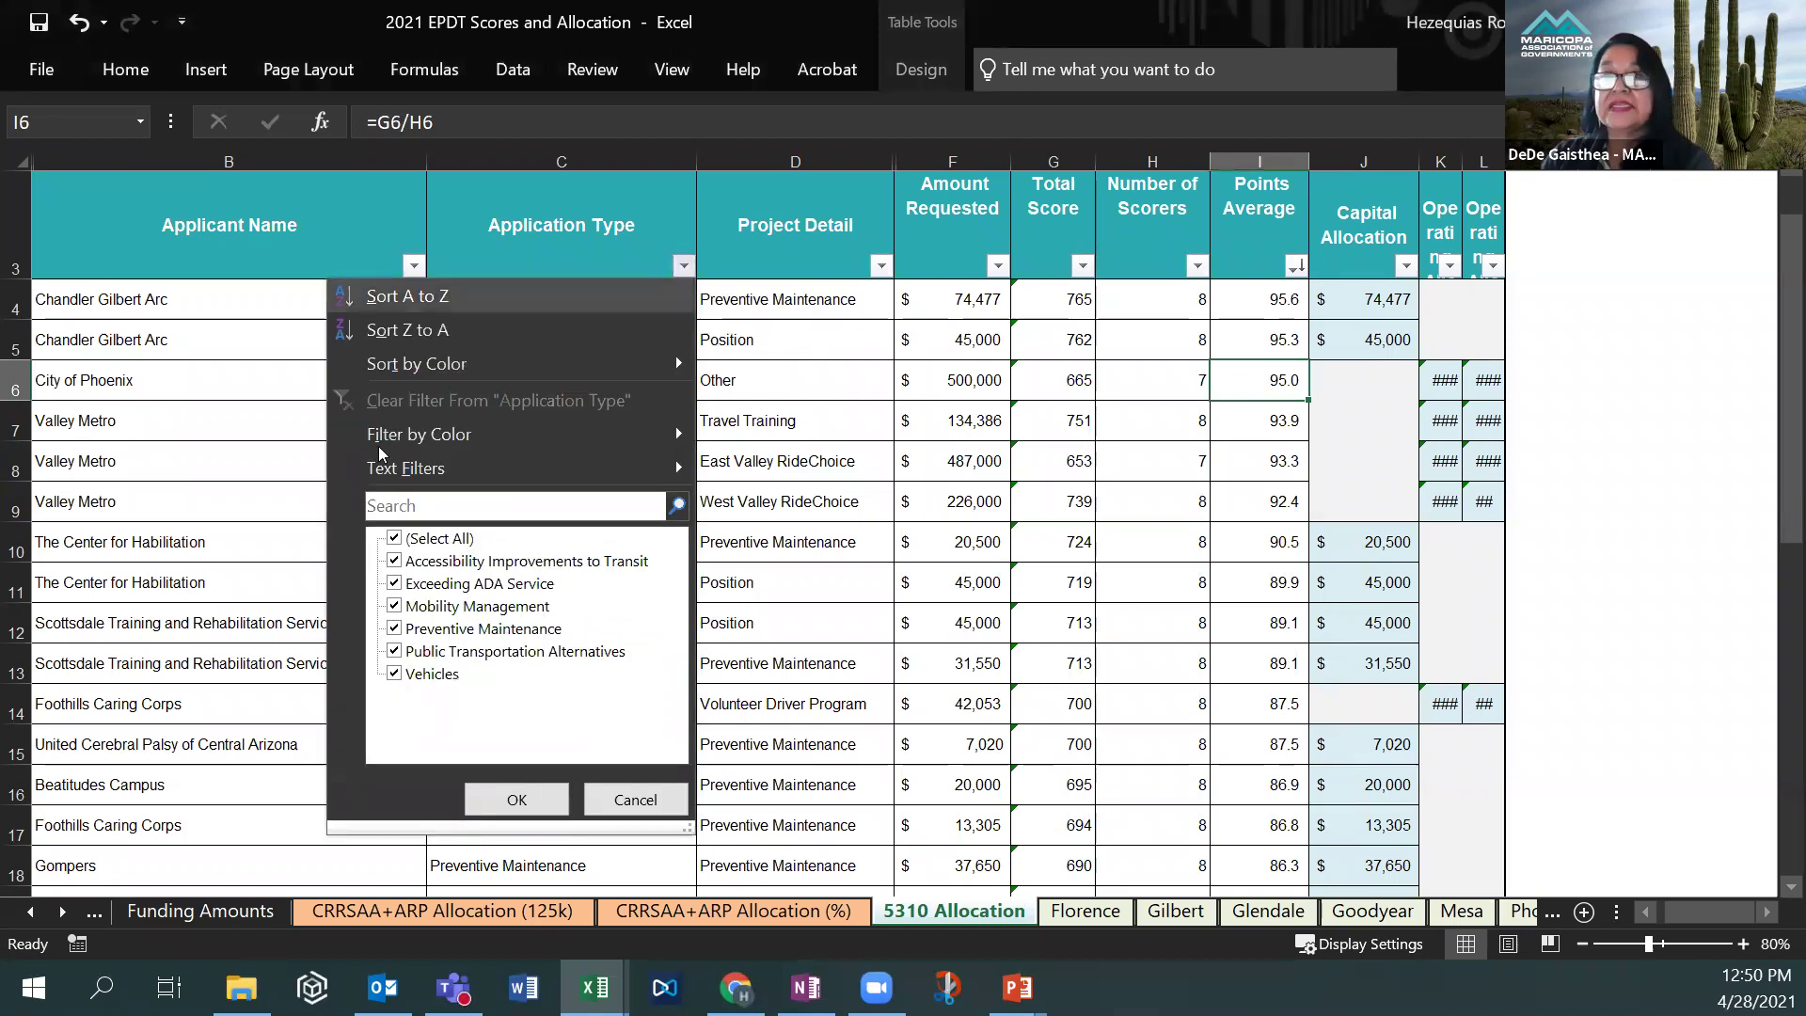
click(395, 651)
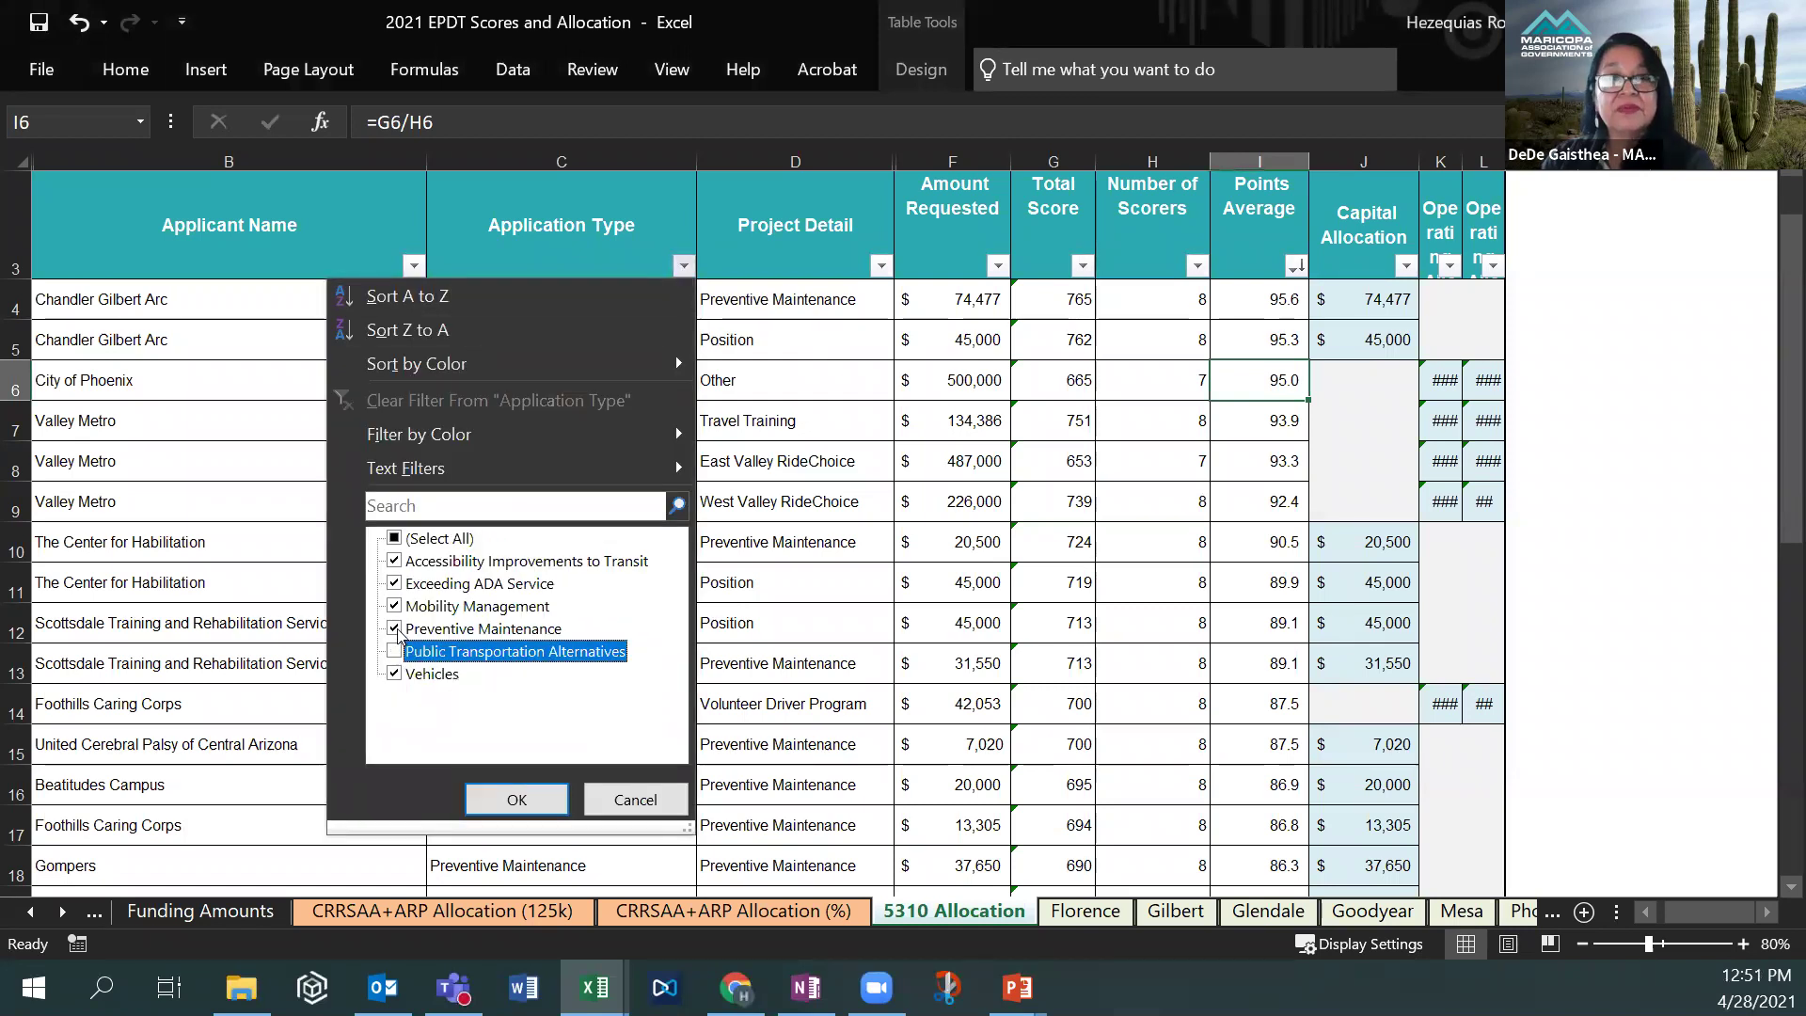
click(395, 583)
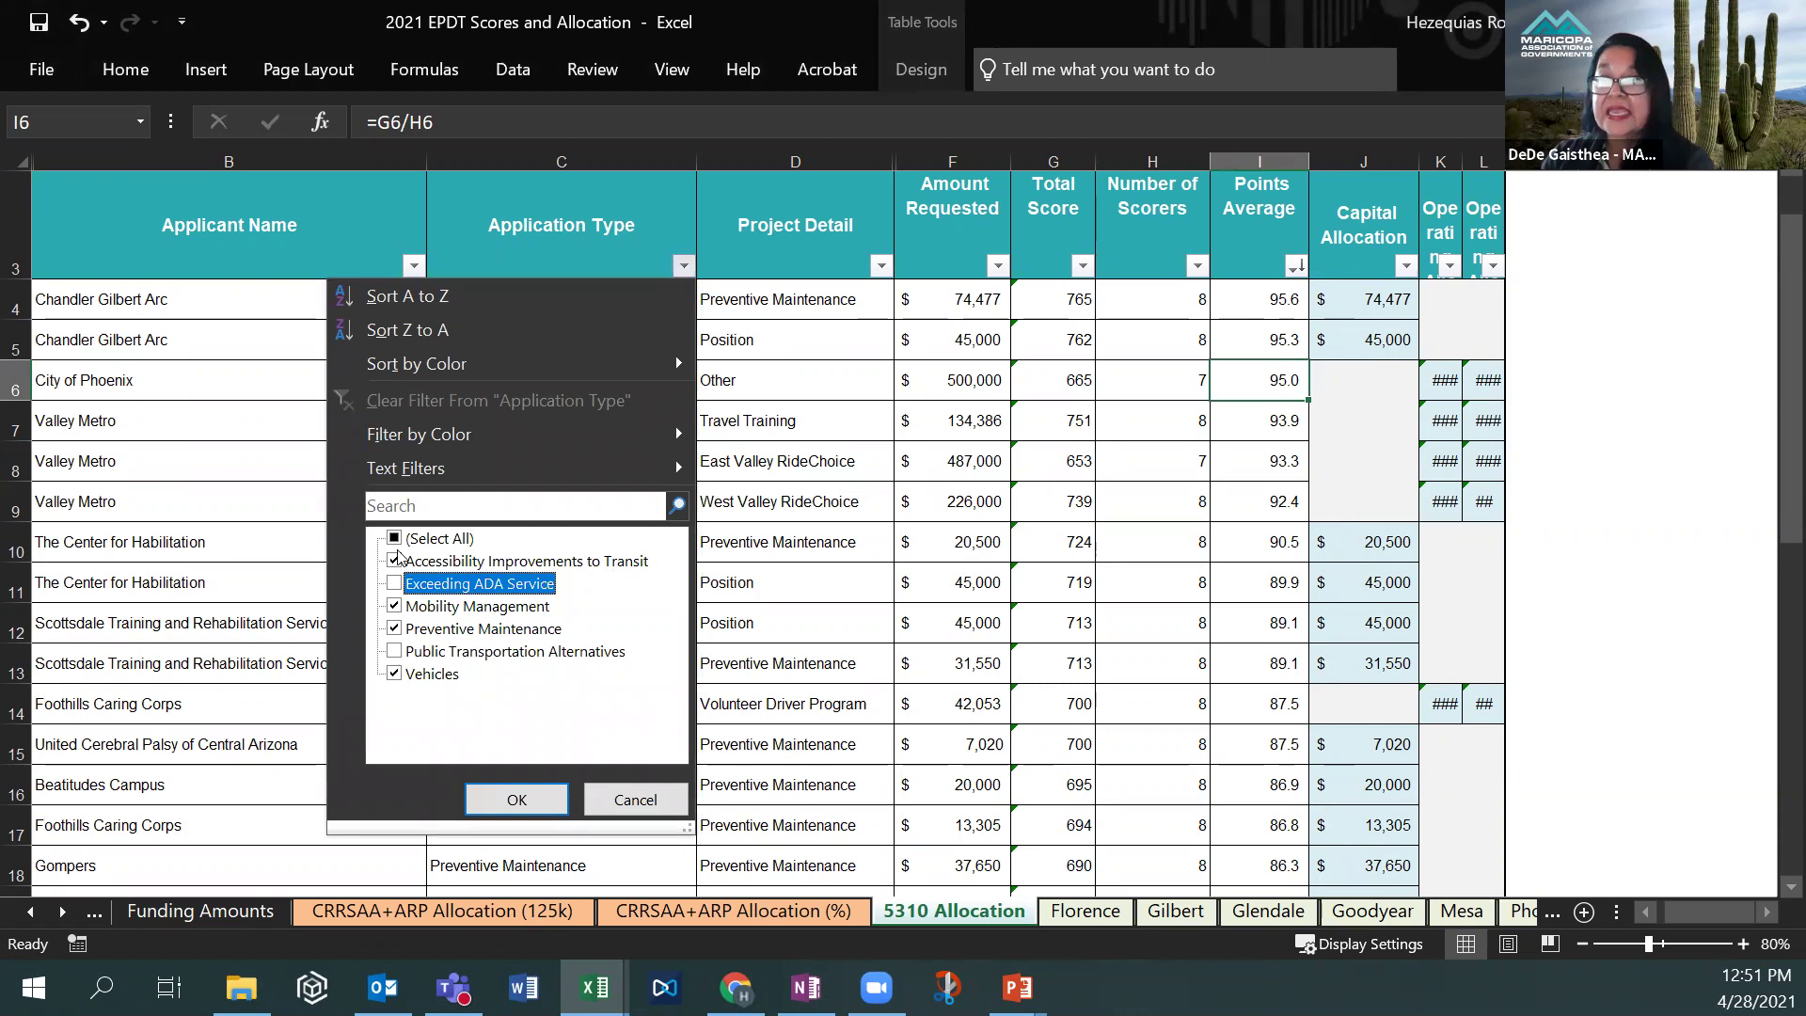
click(395, 560)
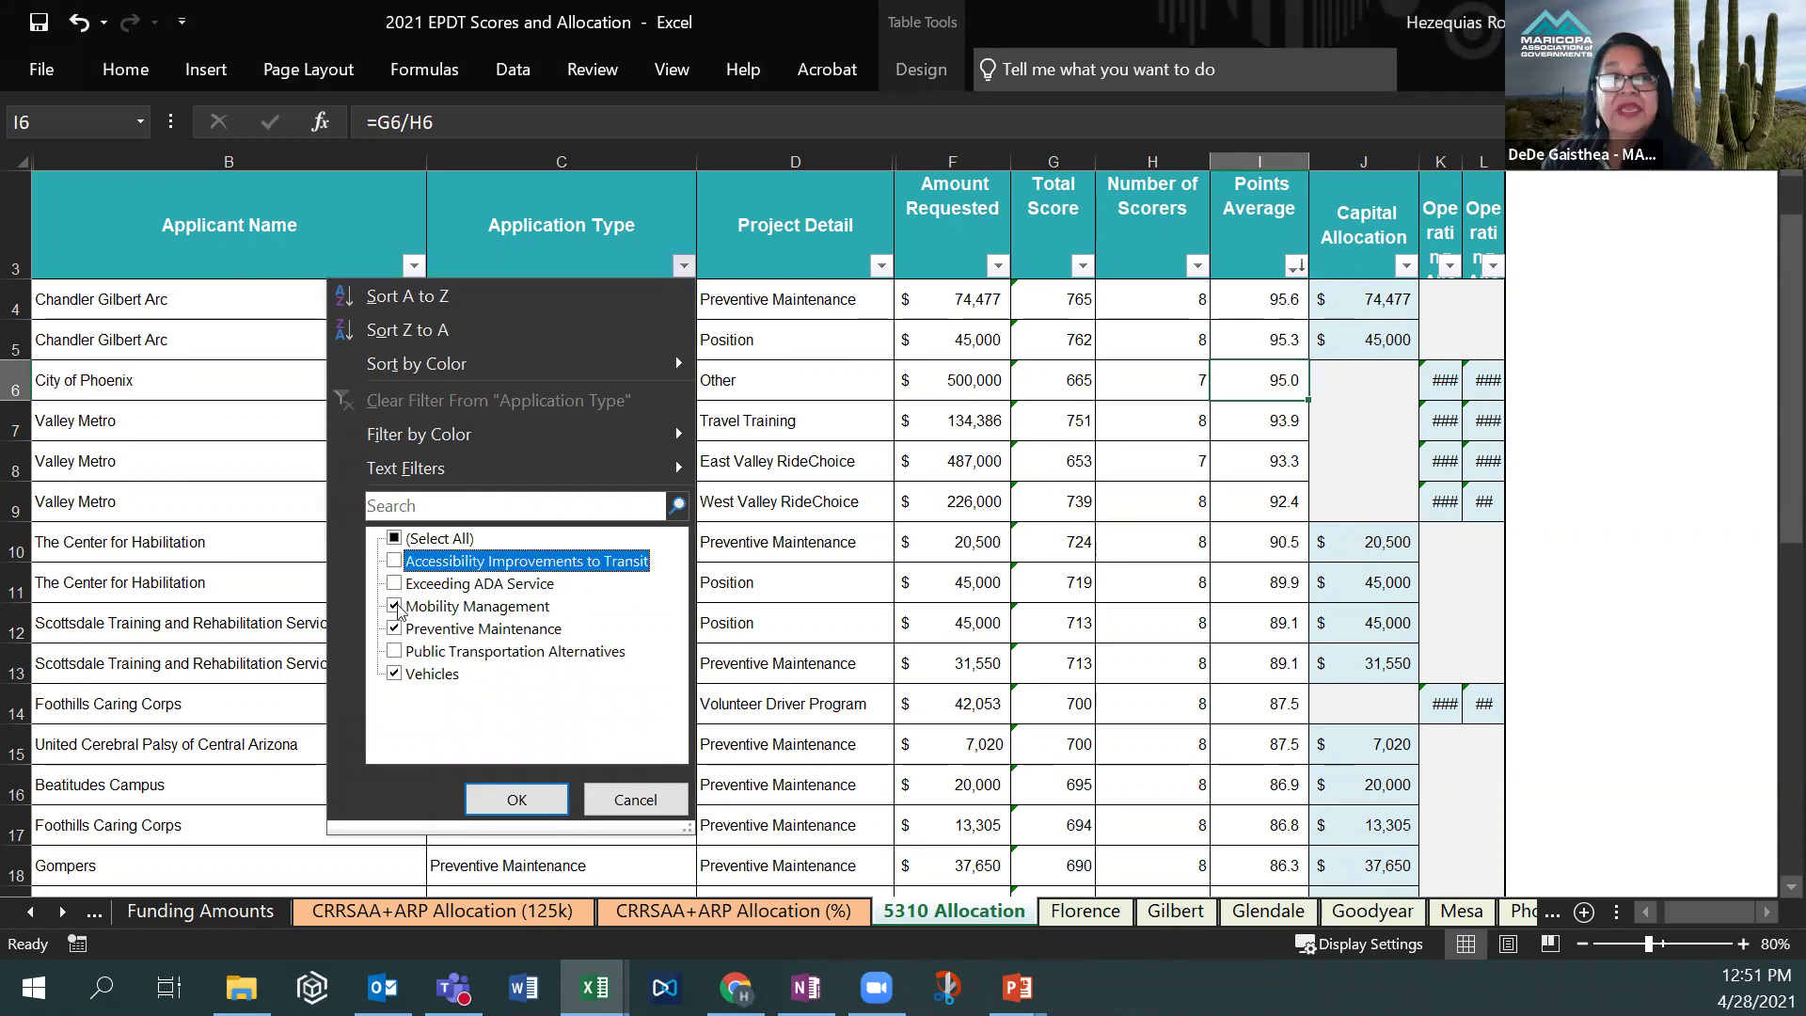
click(513, 800)
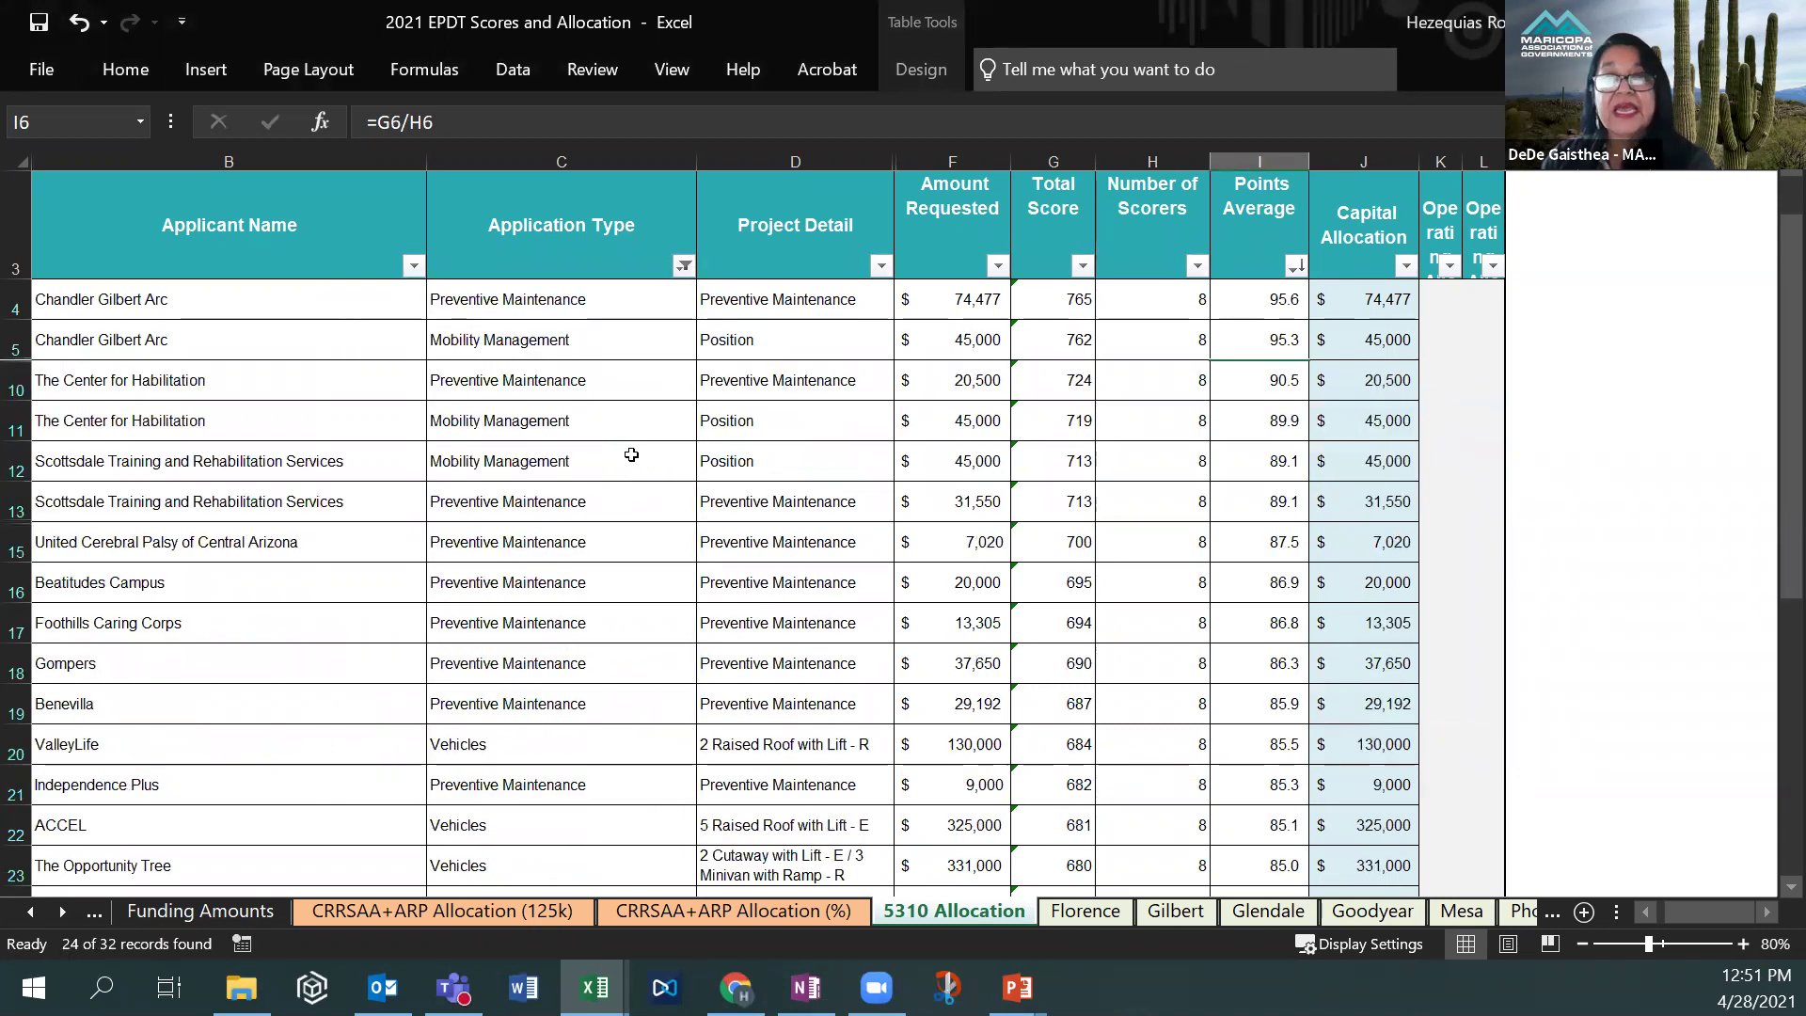
Check the filtered capital applications down to the totals and widen the Capital Allocation column slightly.
scroll(640, 428, down, 5)
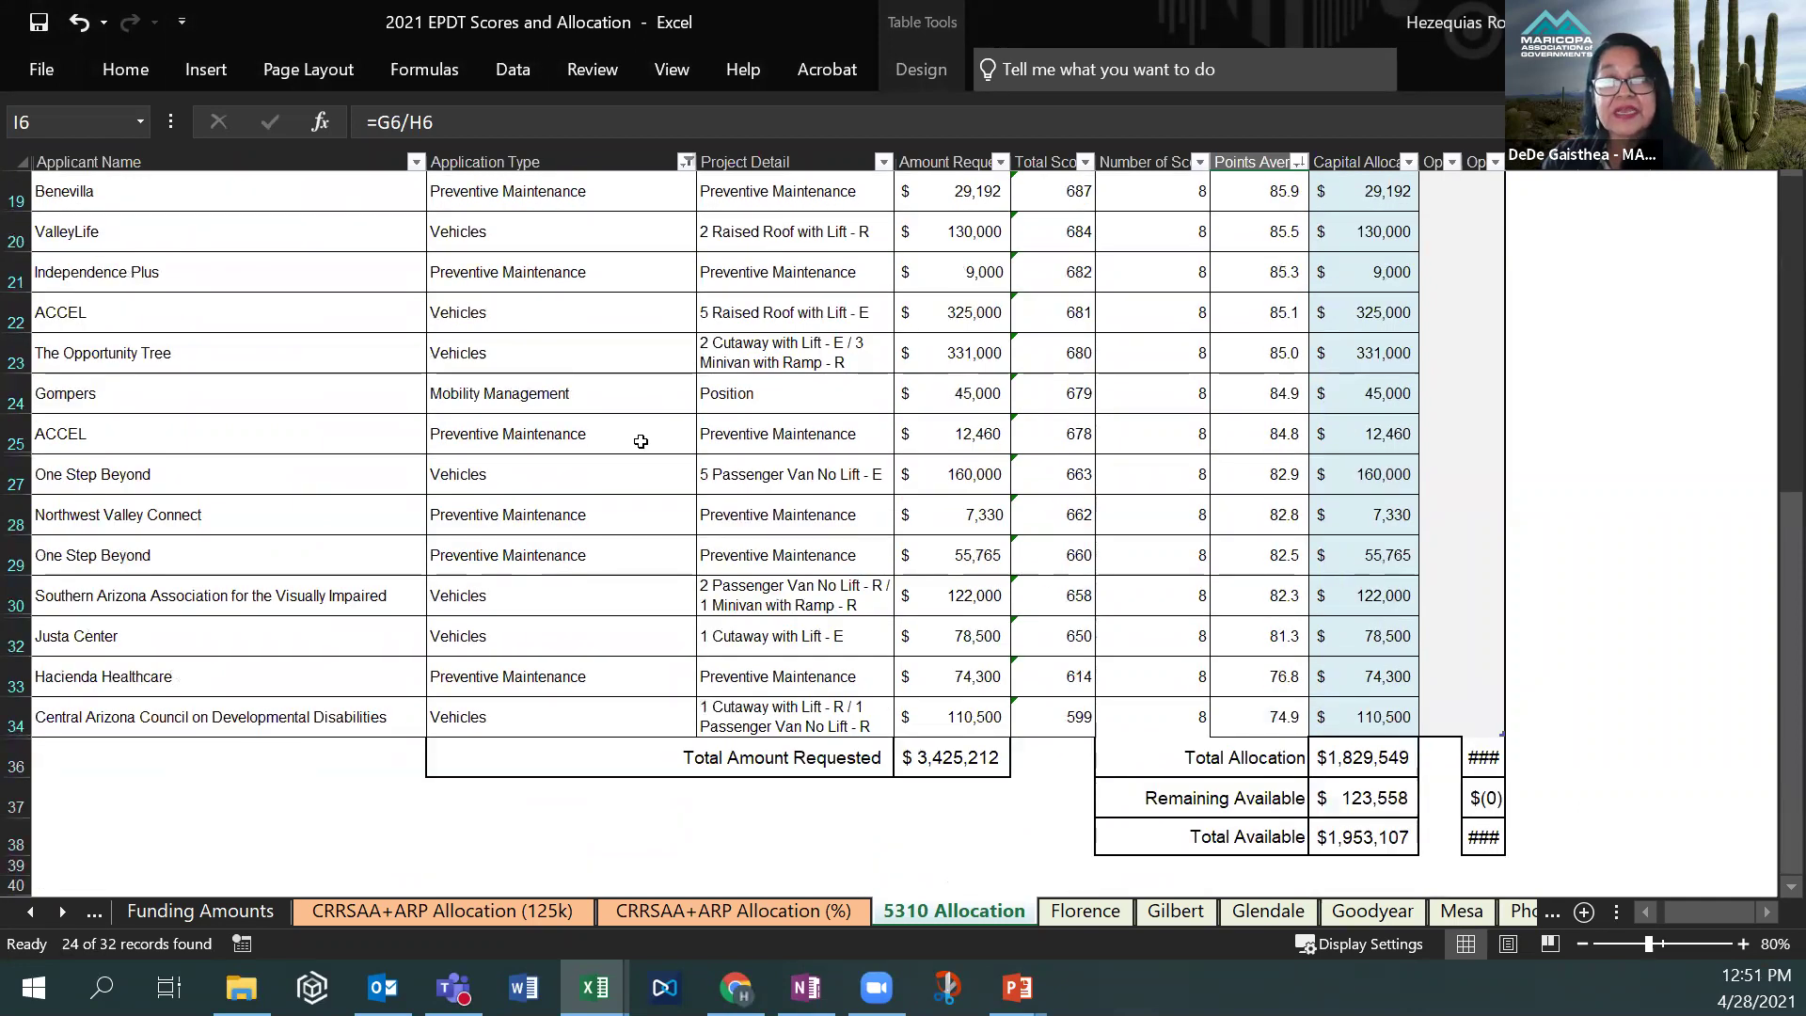
scroll(640, 432, up, 5)
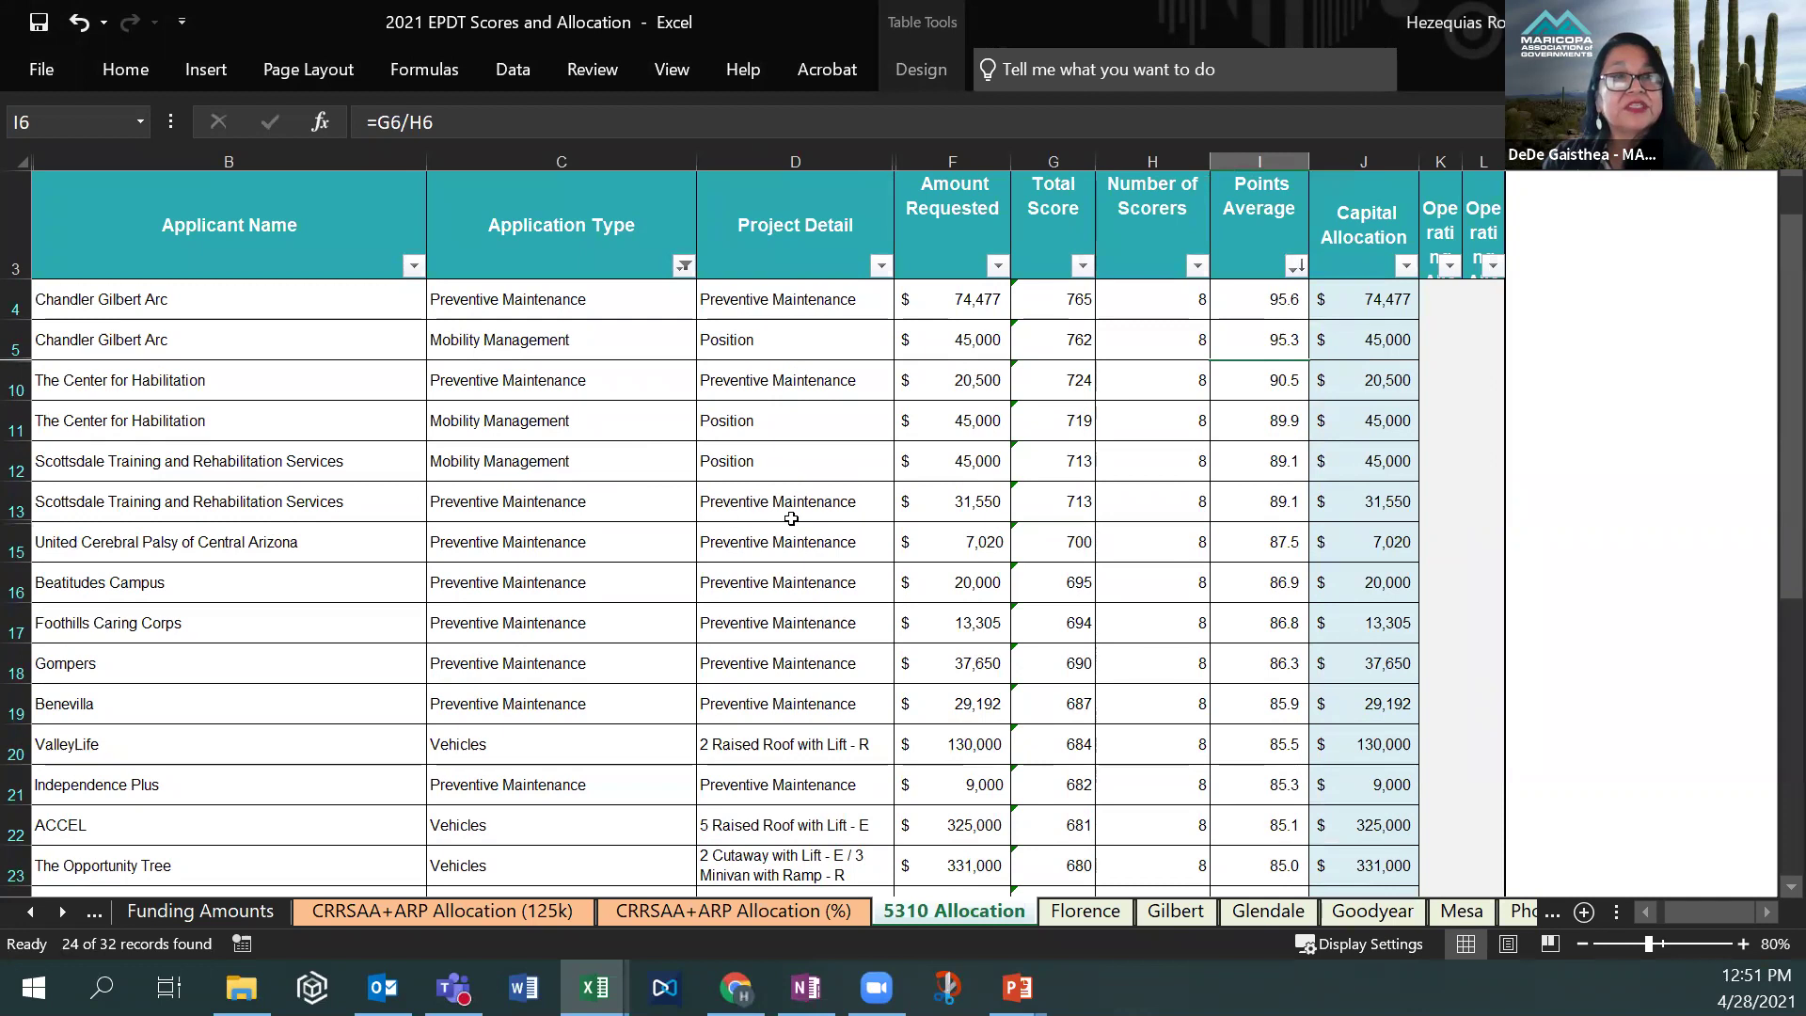
drag(1414, 170, 1426, 170)
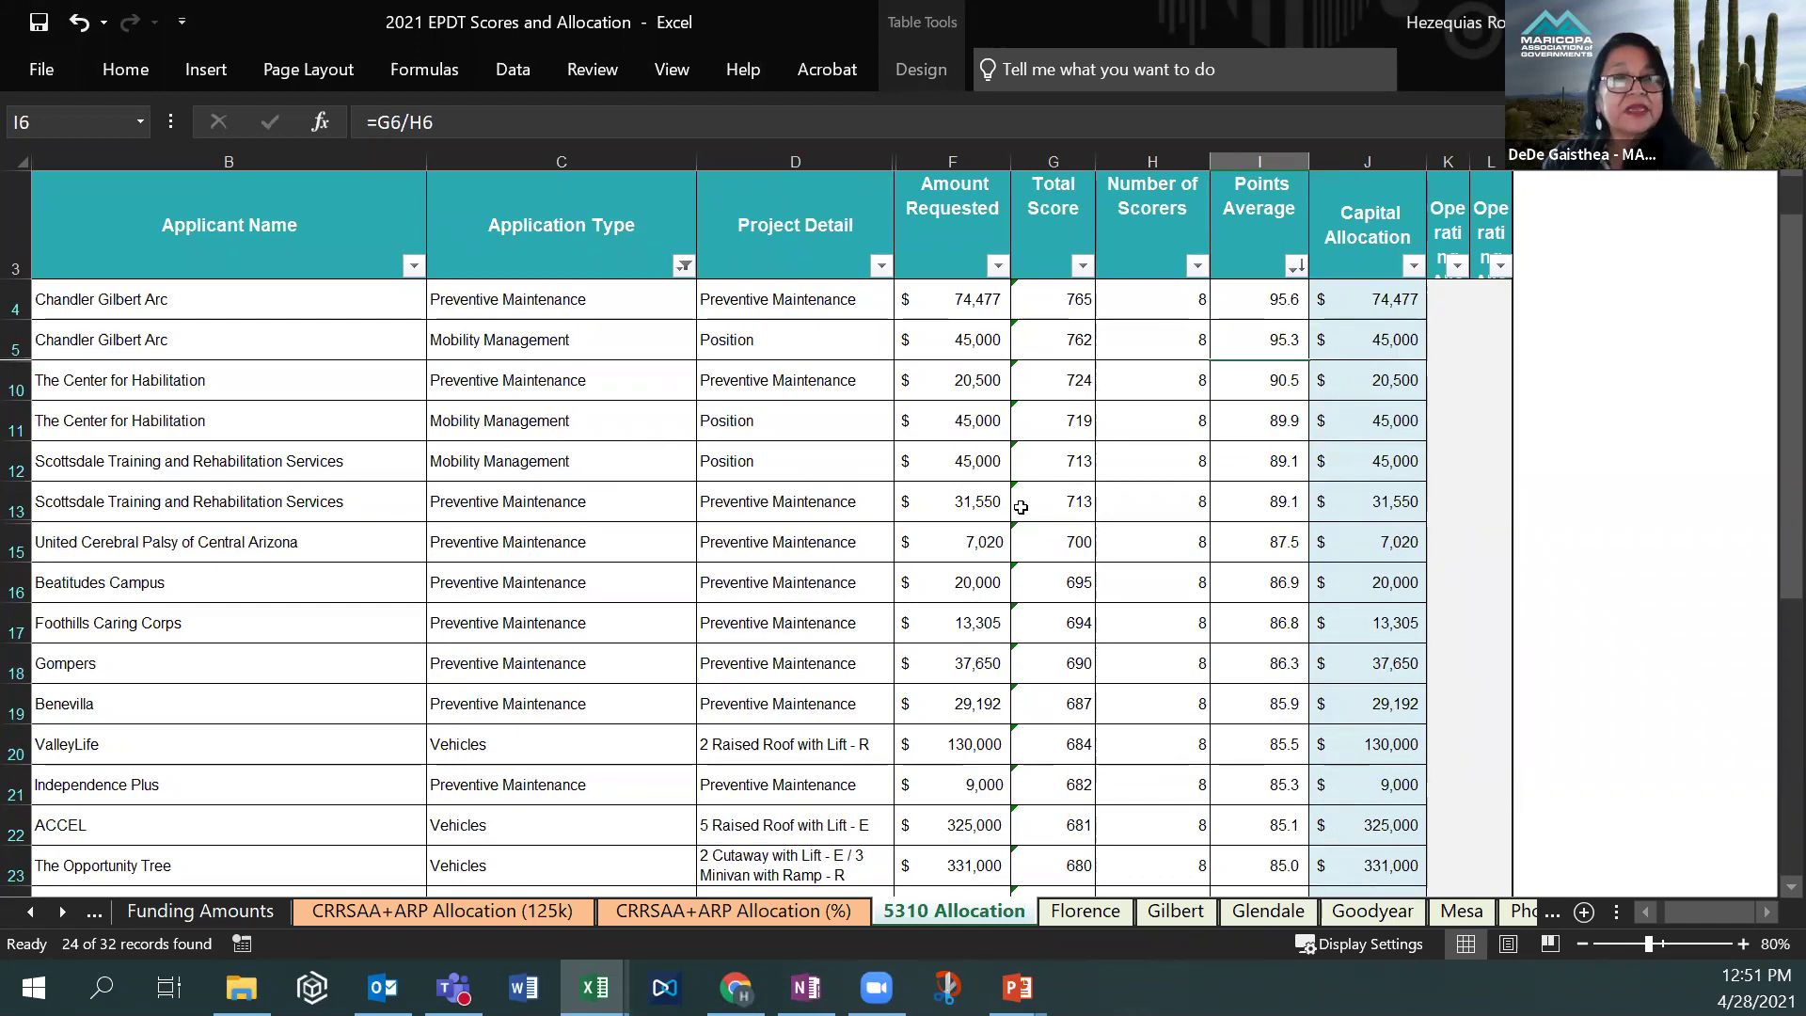
Highlight the applications one after another from Scottsdale Training and Rehabilitation Services in row 12 through ValleyLife in row 20.
drag(338, 460, 341, 504)
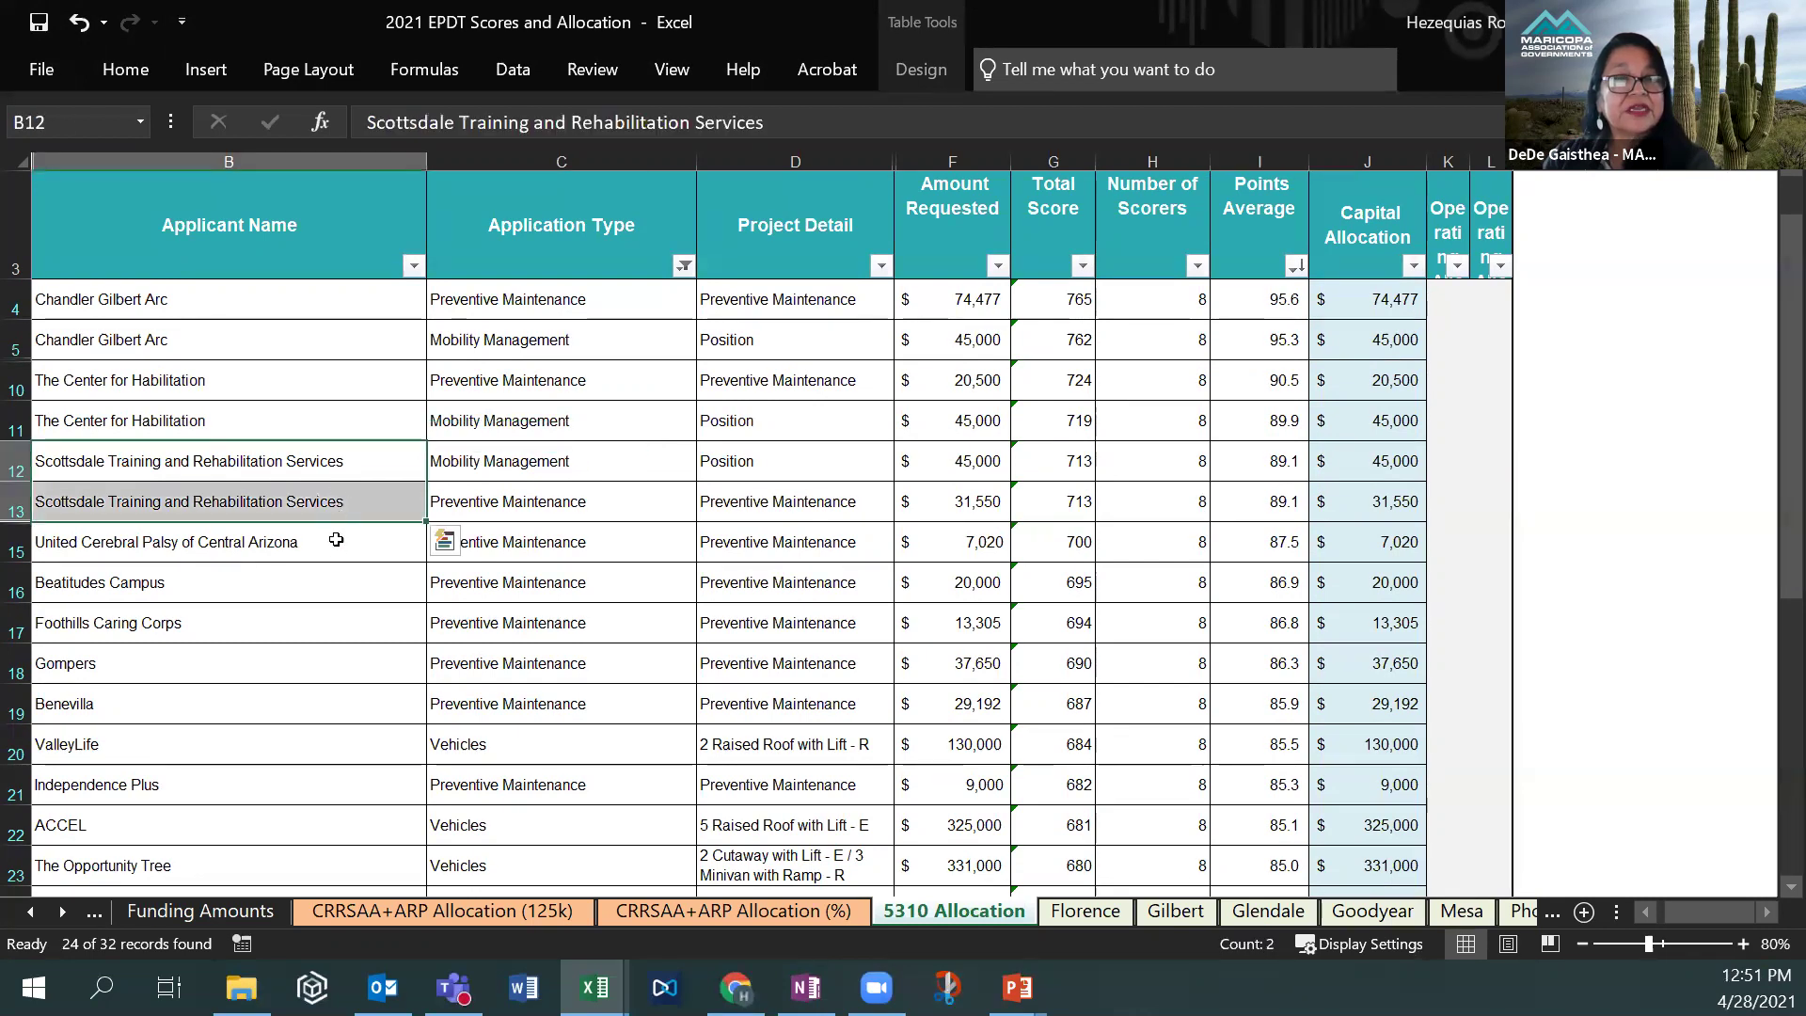
click(335, 551)
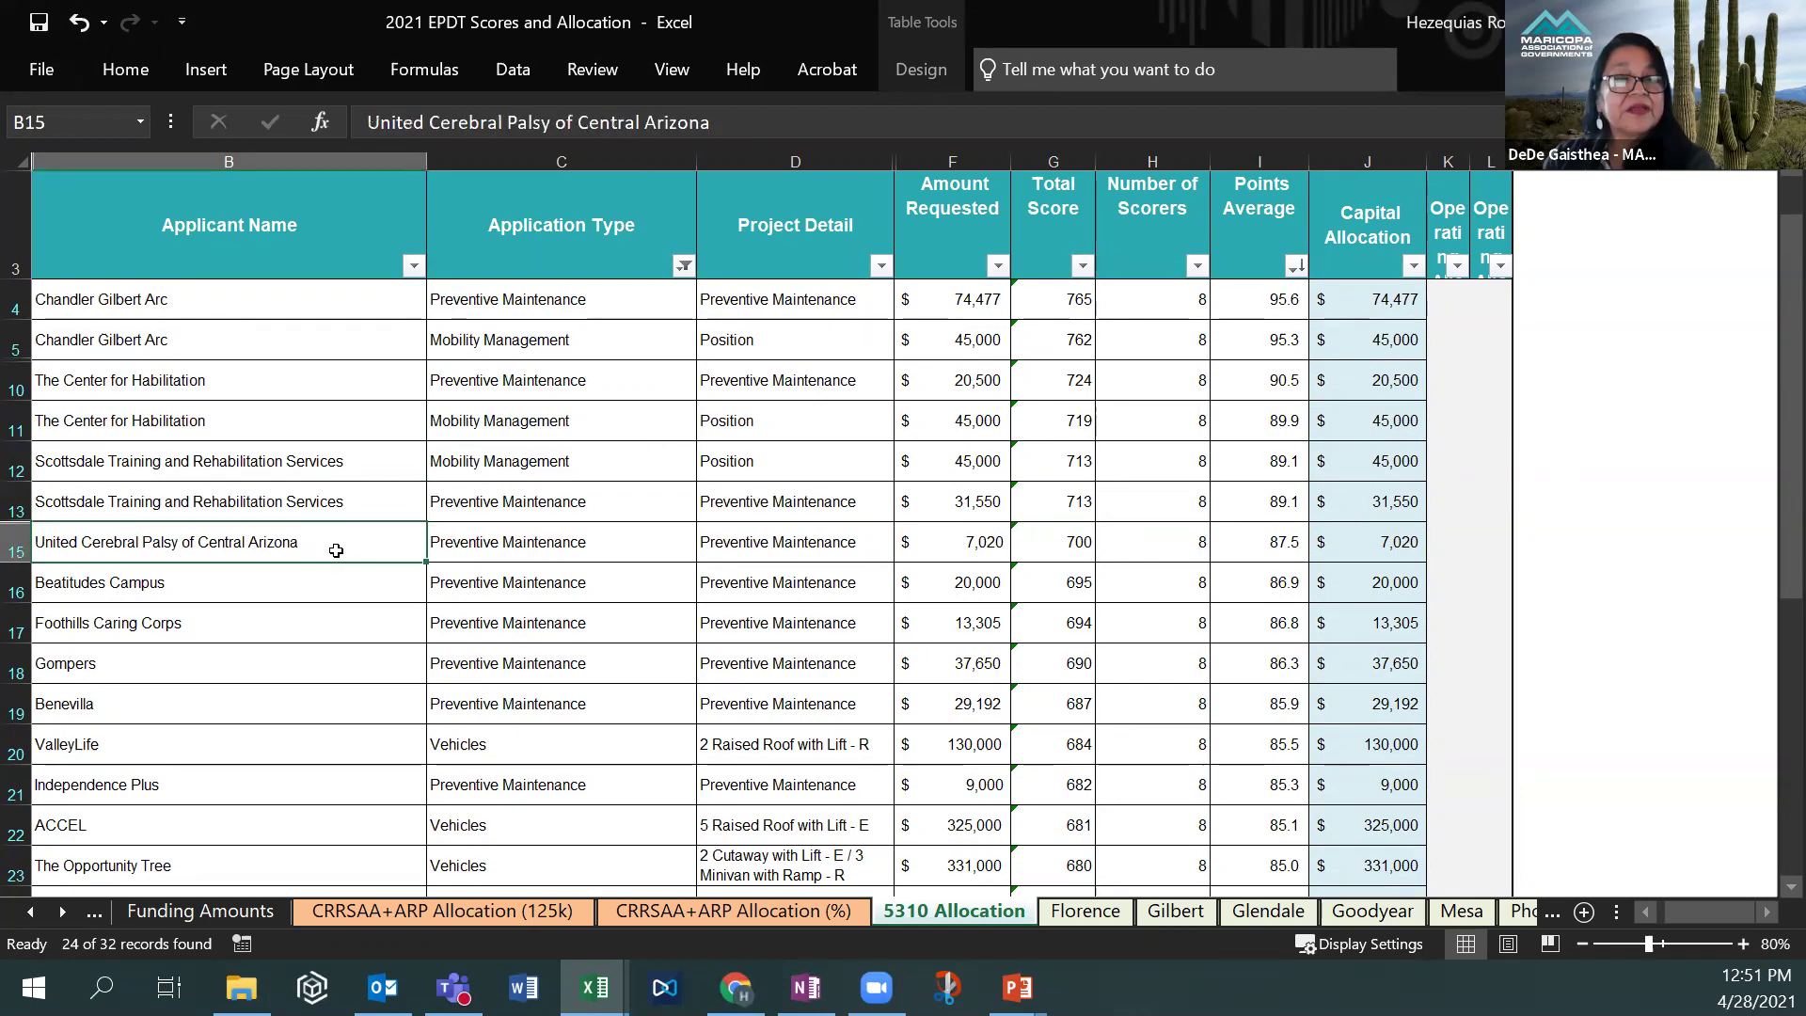
click(16, 550)
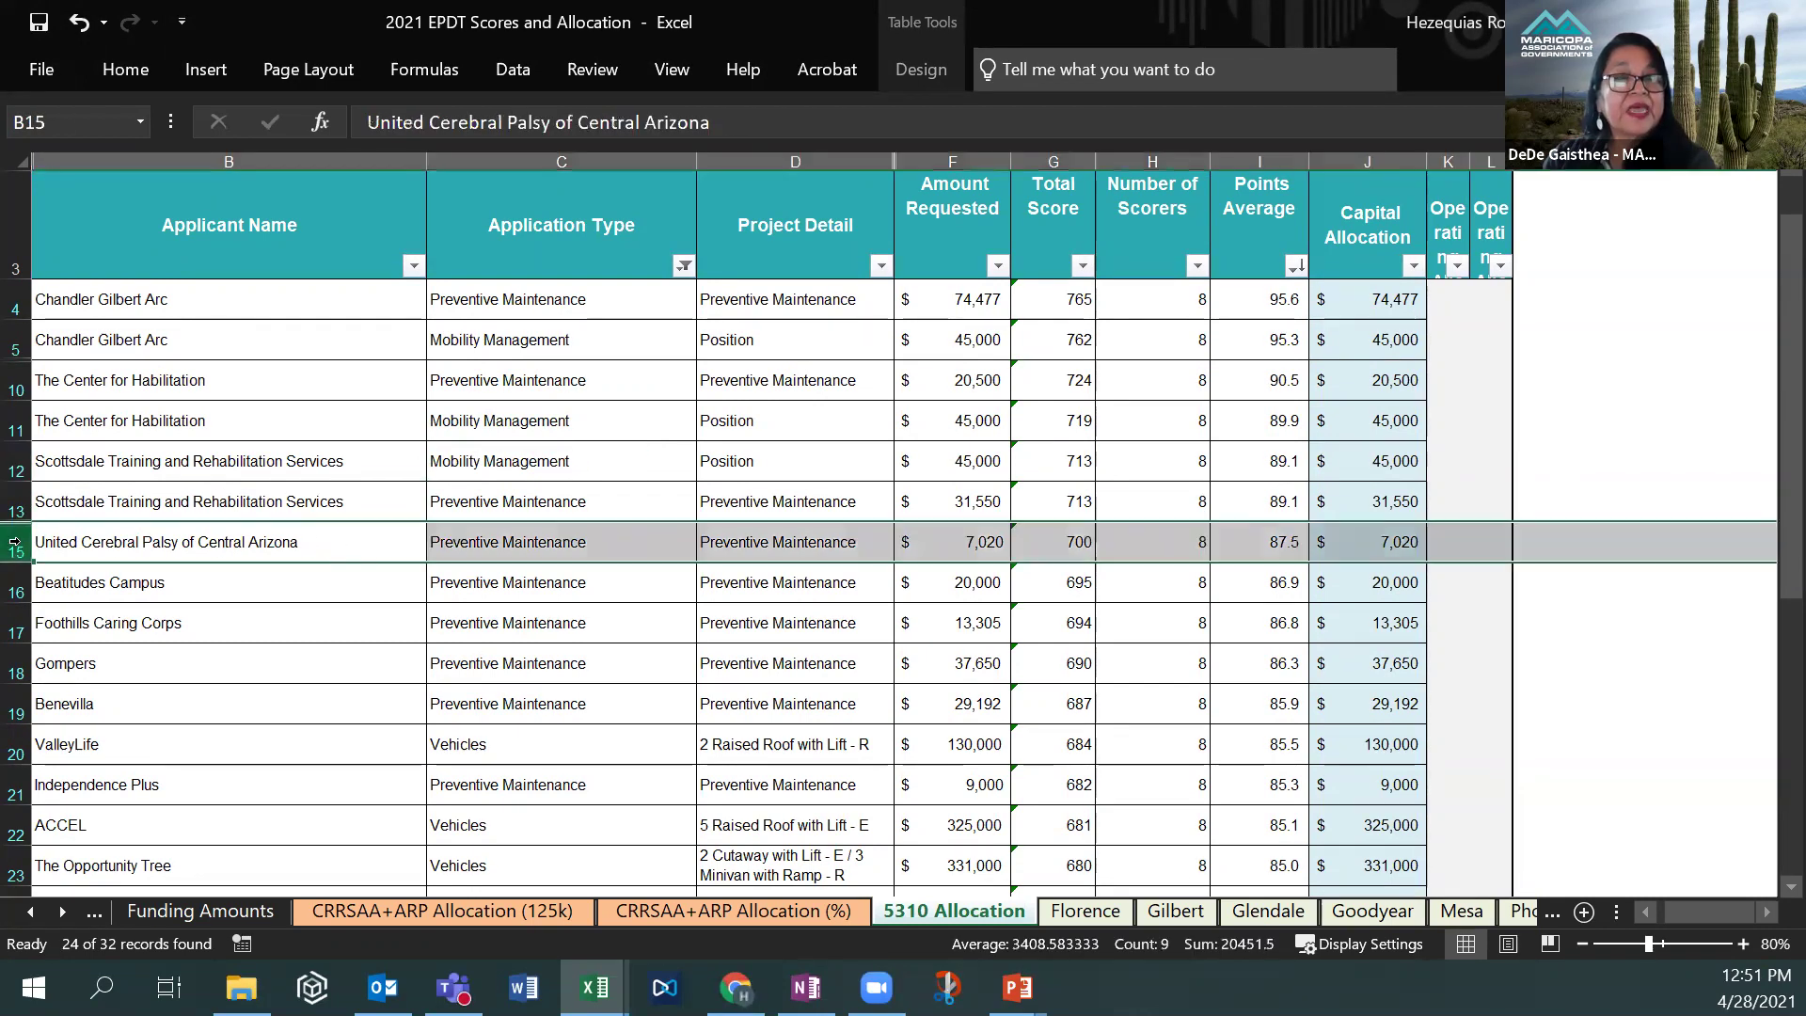
click(16, 591)
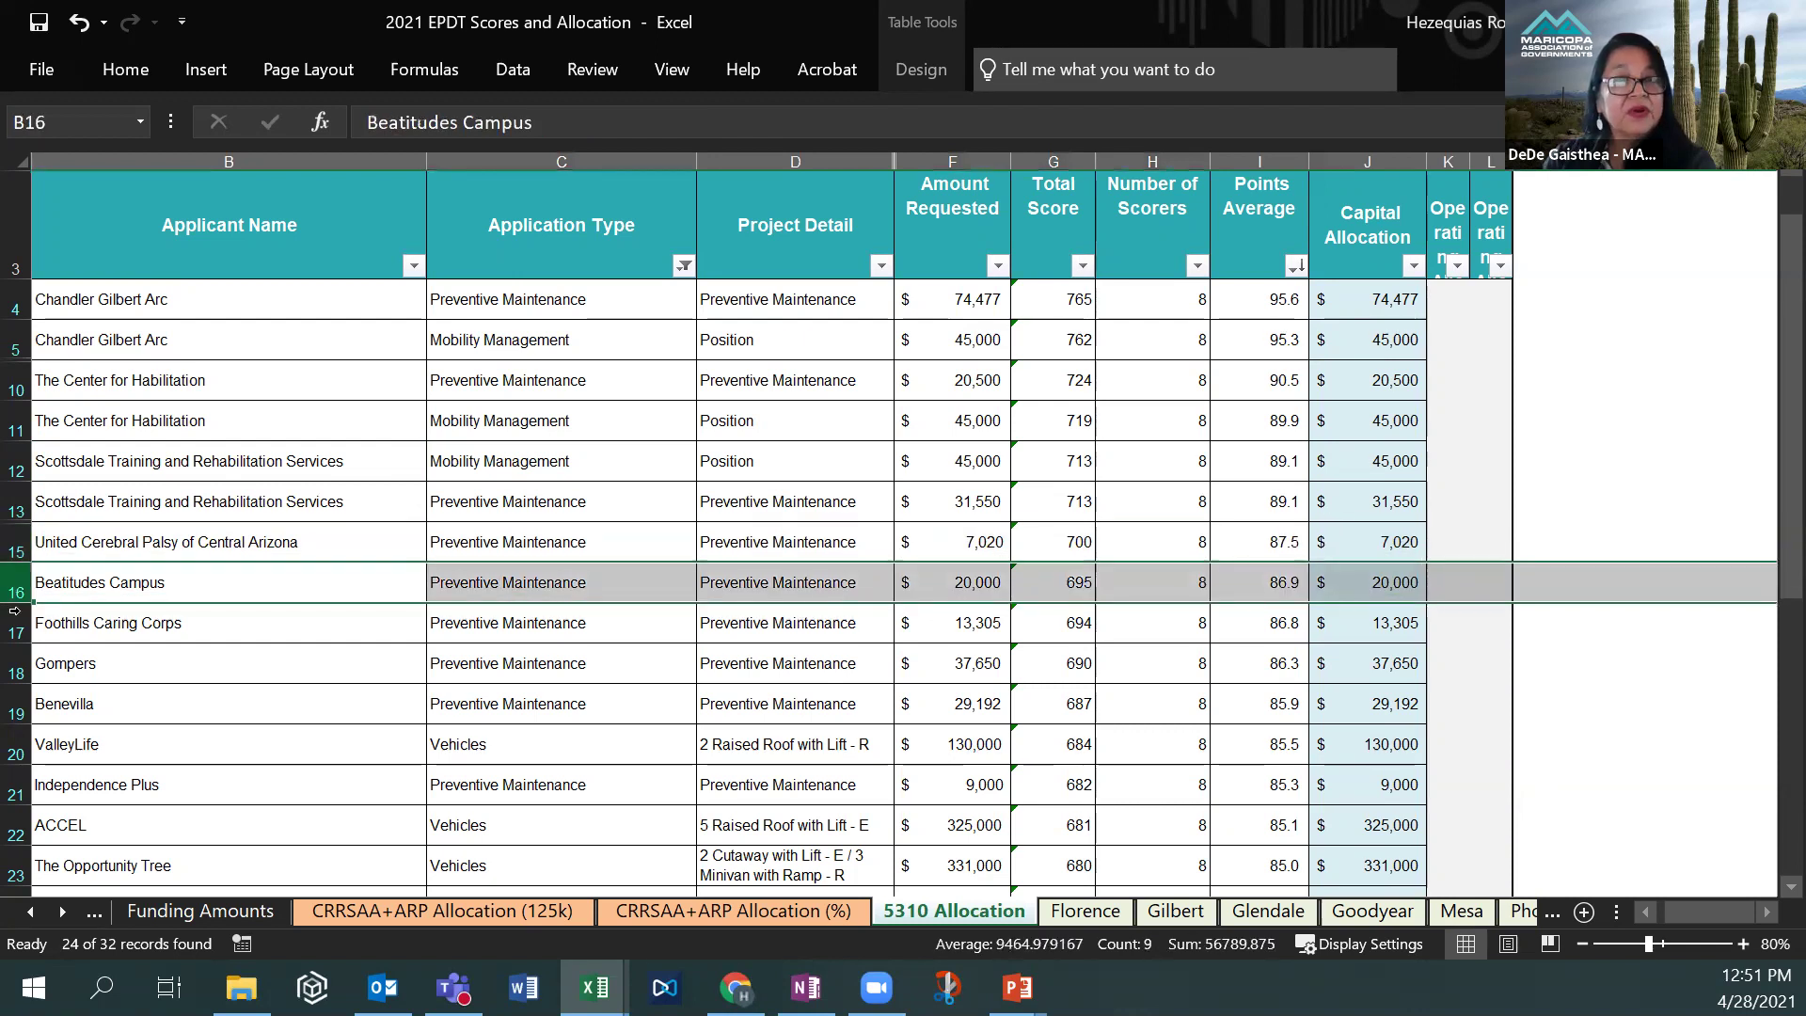
click(16, 626)
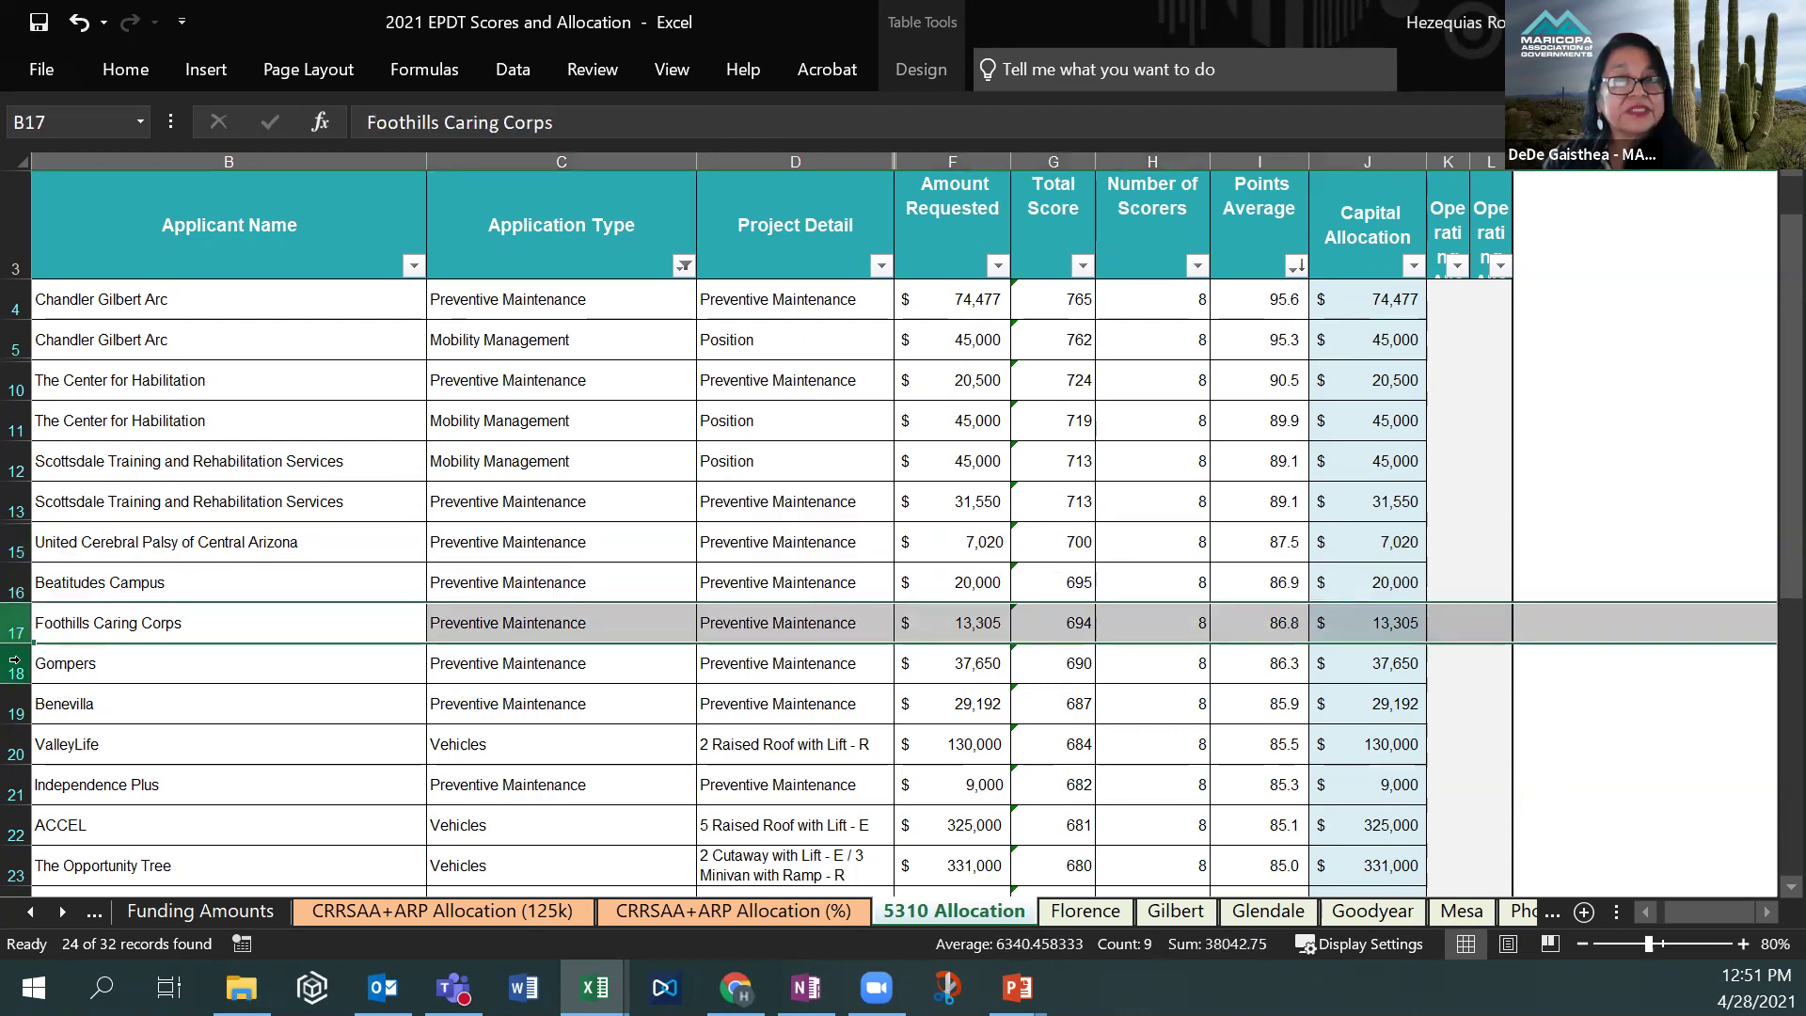
click(14, 661)
click(14, 701)
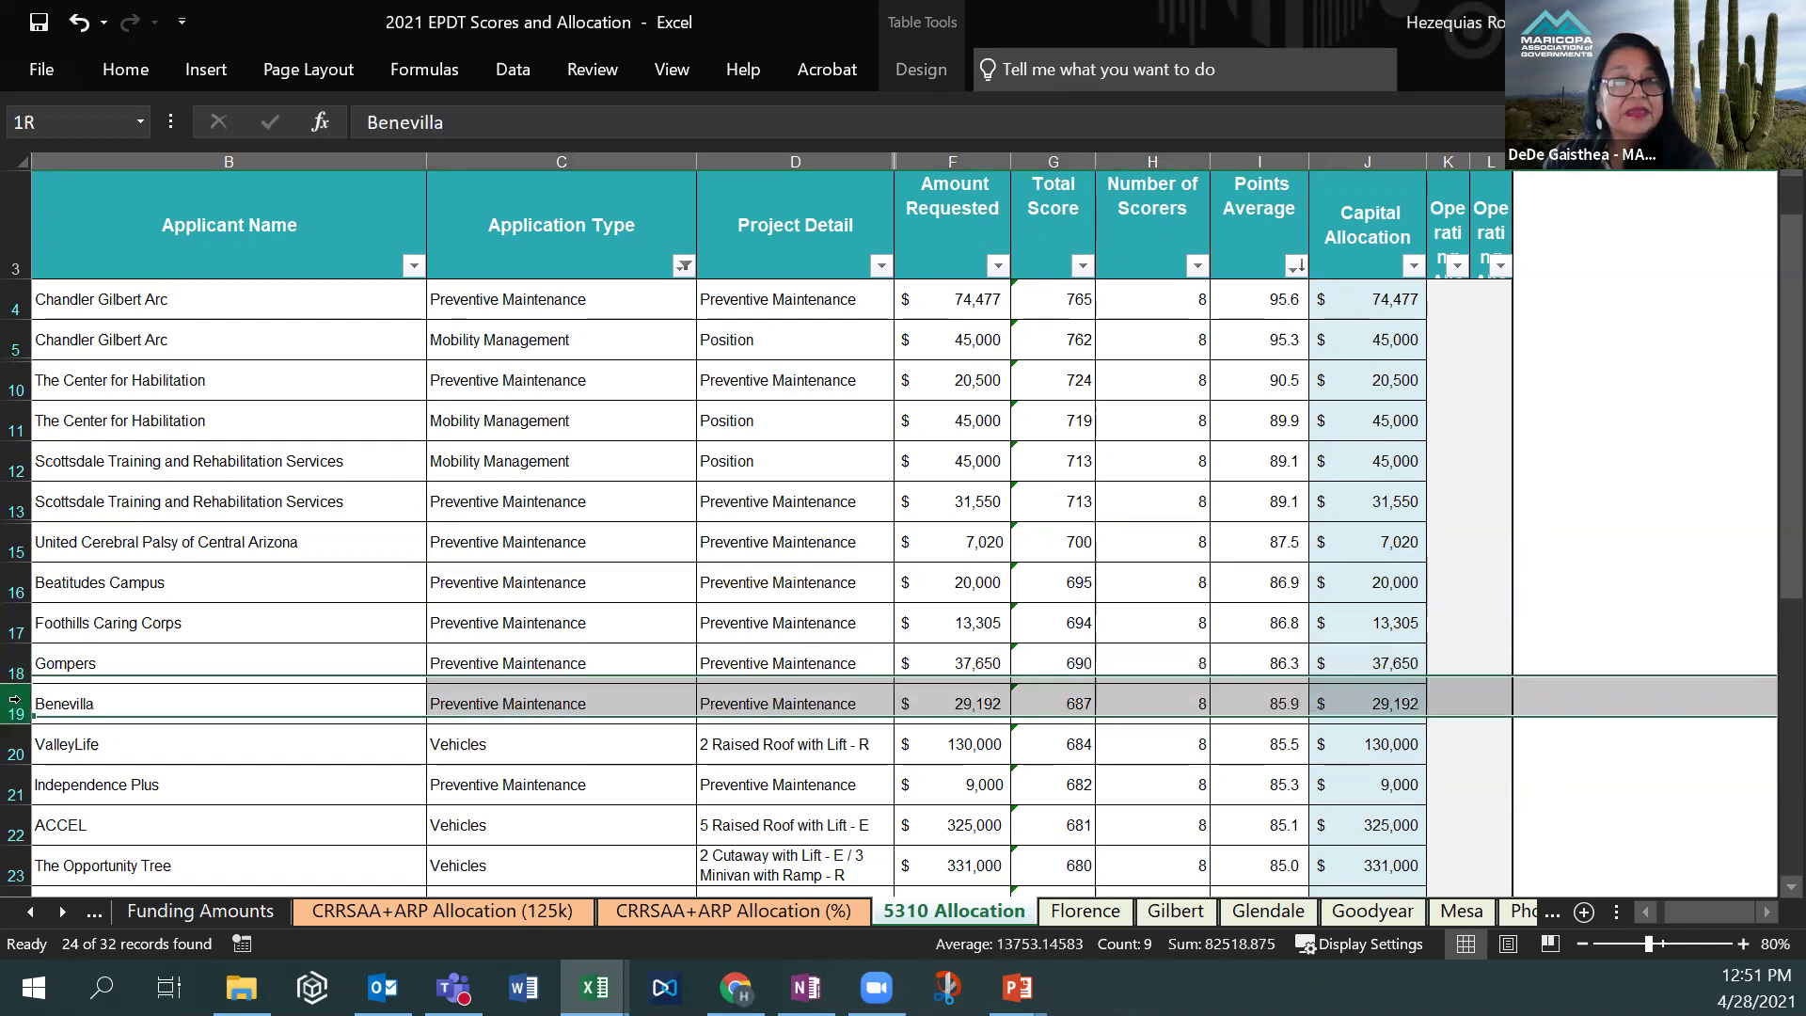
click(14, 748)
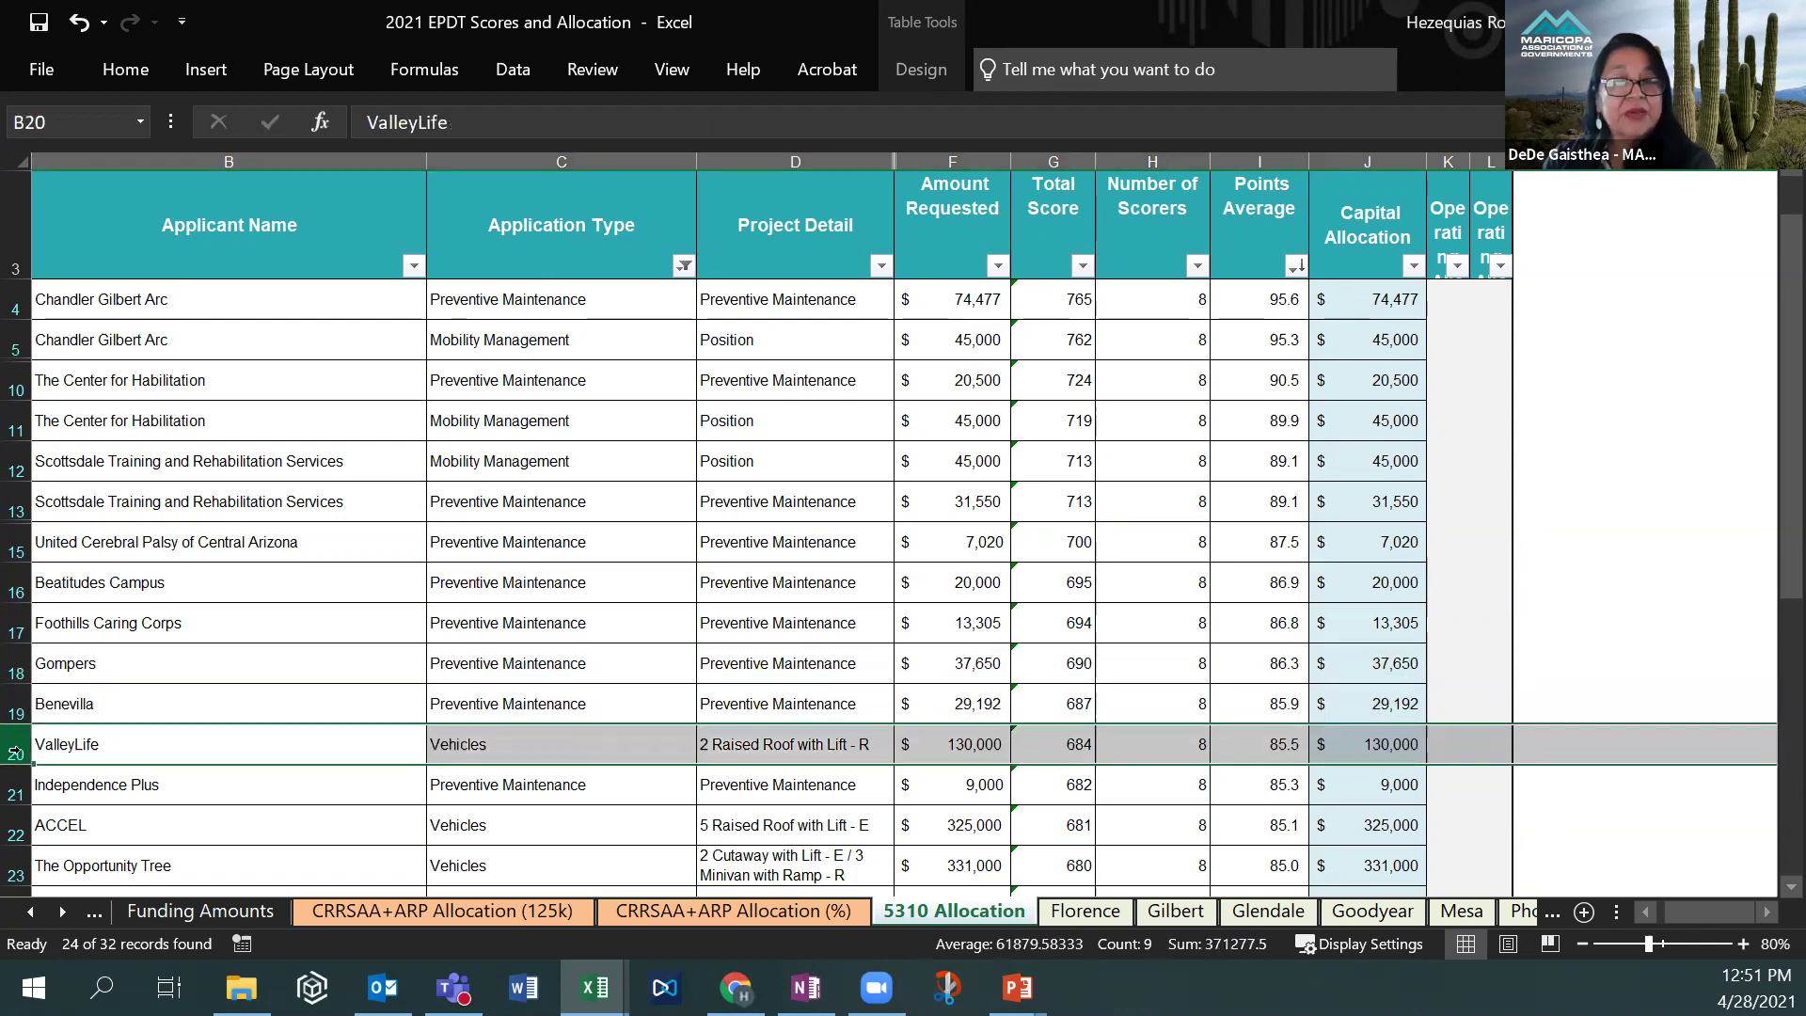
Highlight rows 21 through 25 one at a time, from Independence Plus to ACCEL's Preventive Maintenance application.
scroll(14, 752, down, 2)
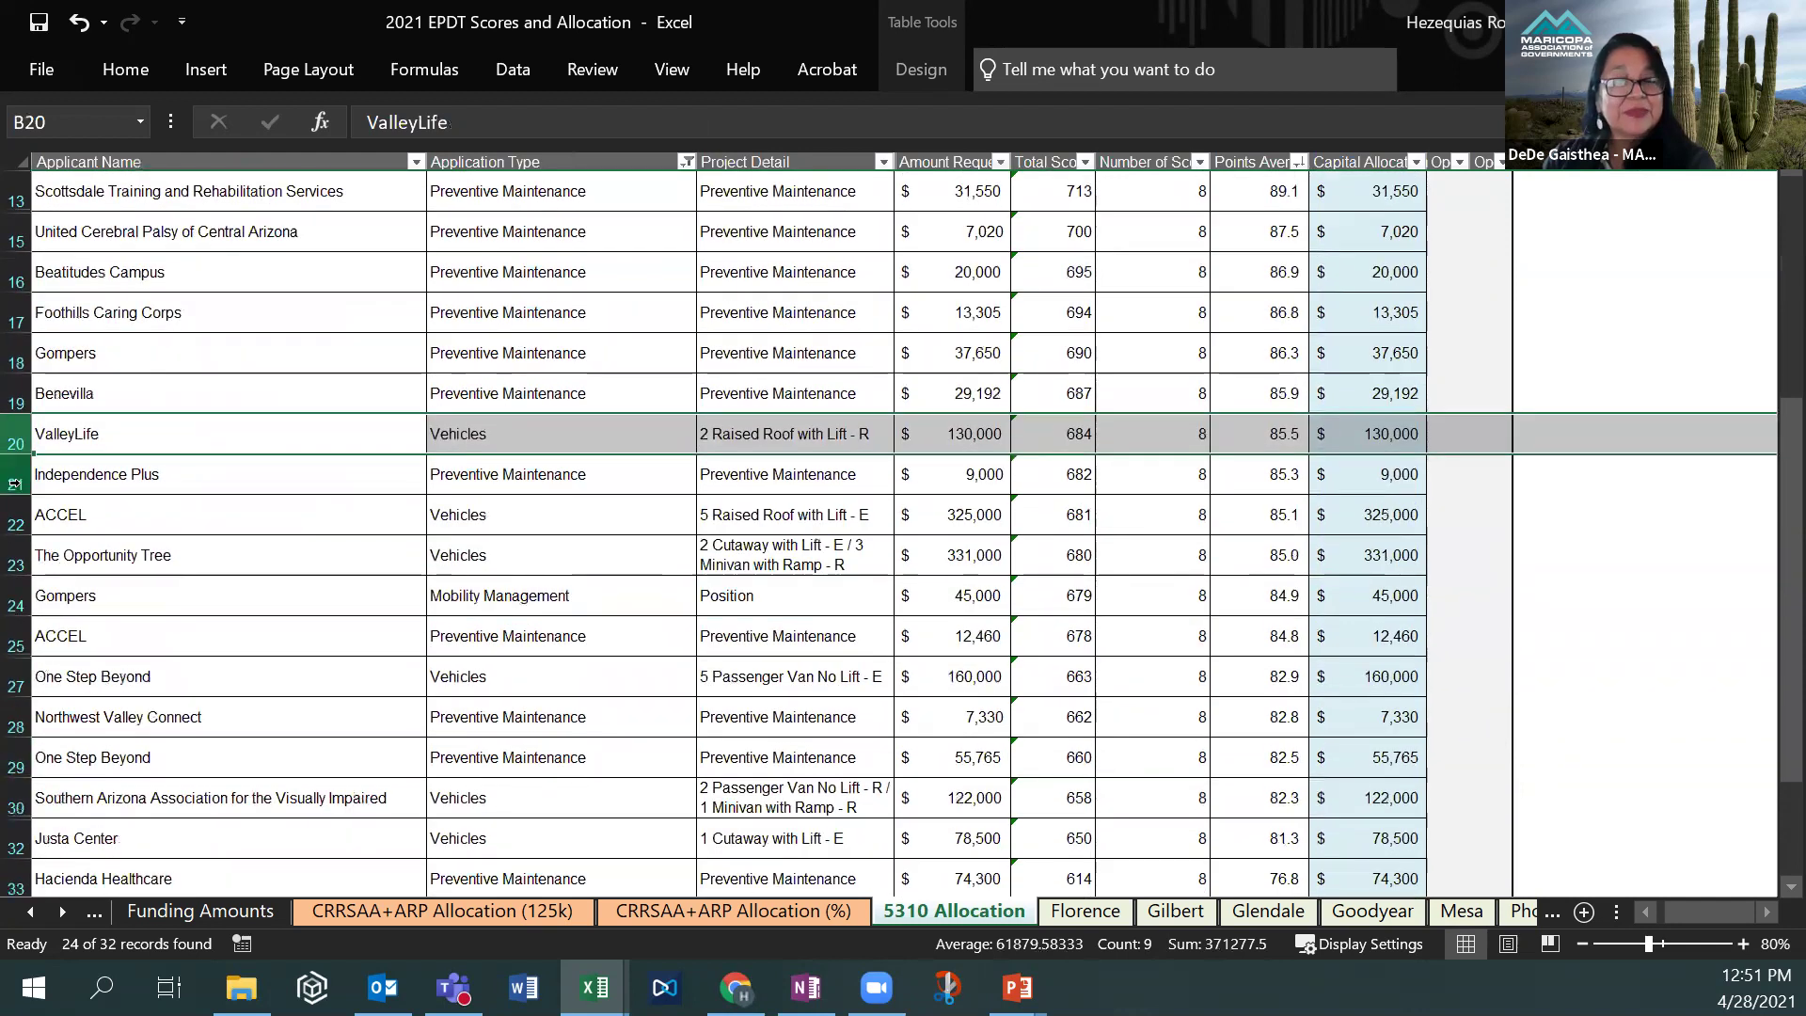
click(15, 481)
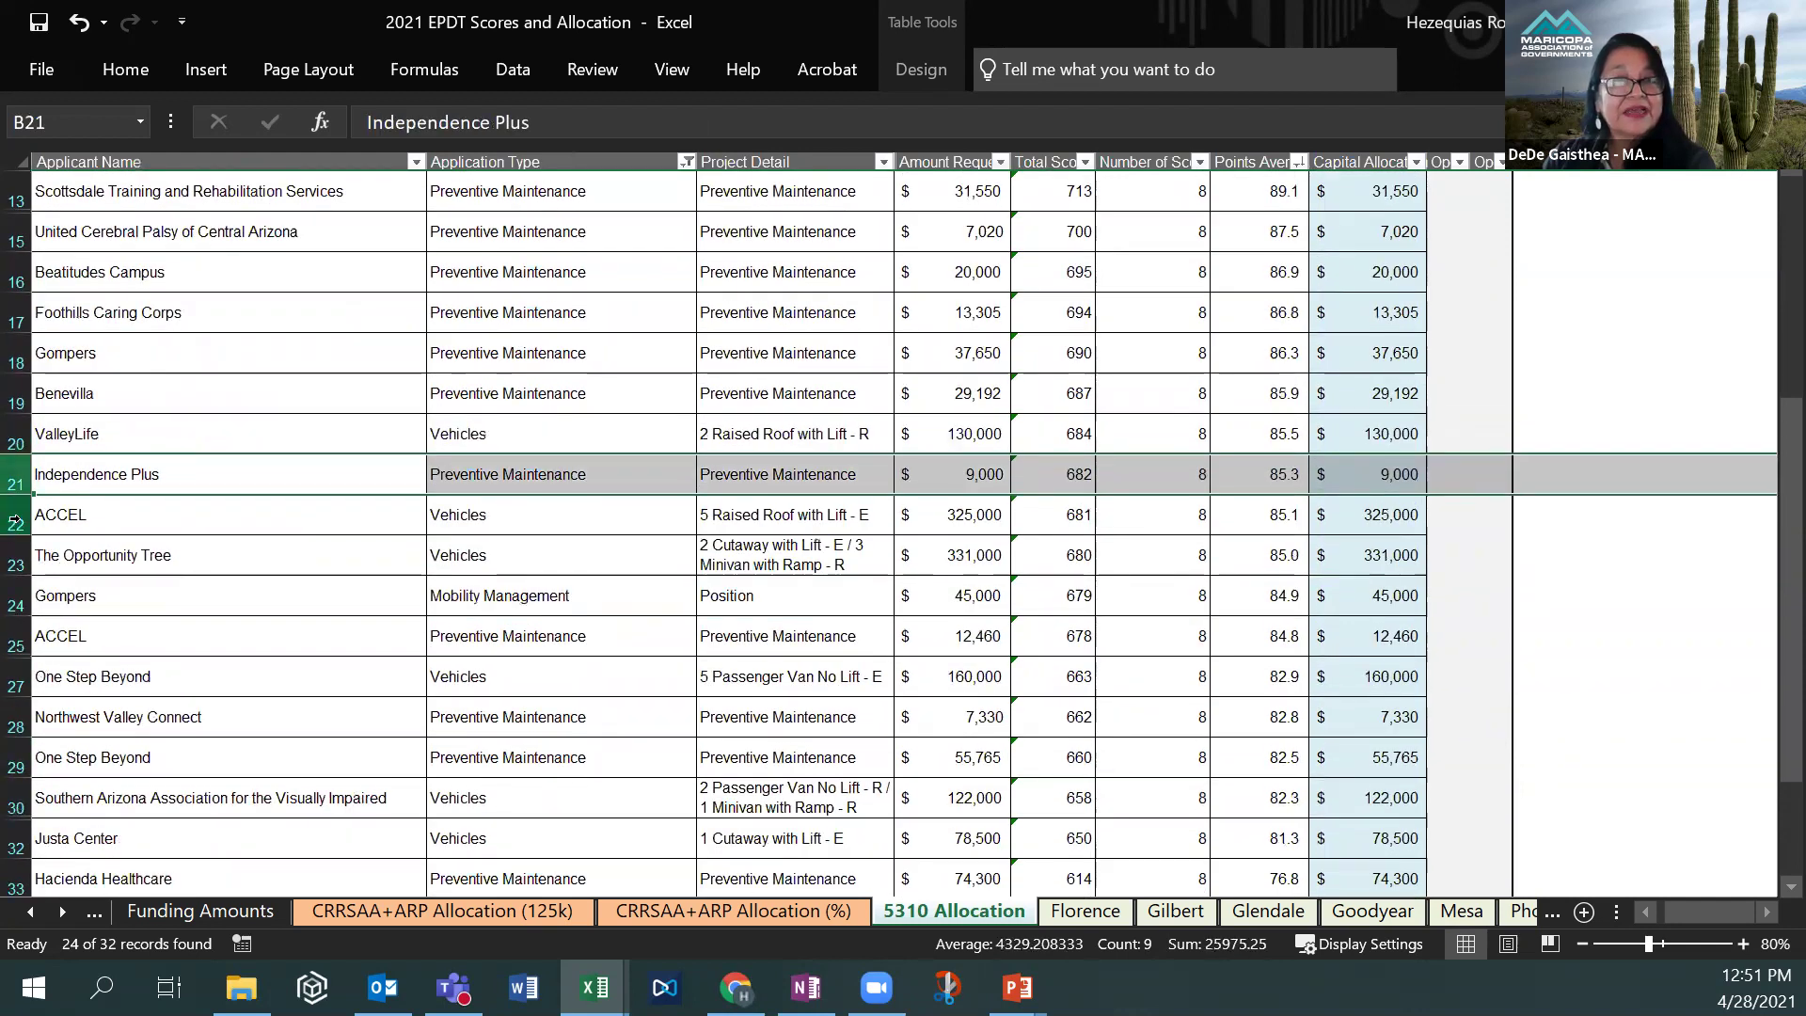
click(15, 527)
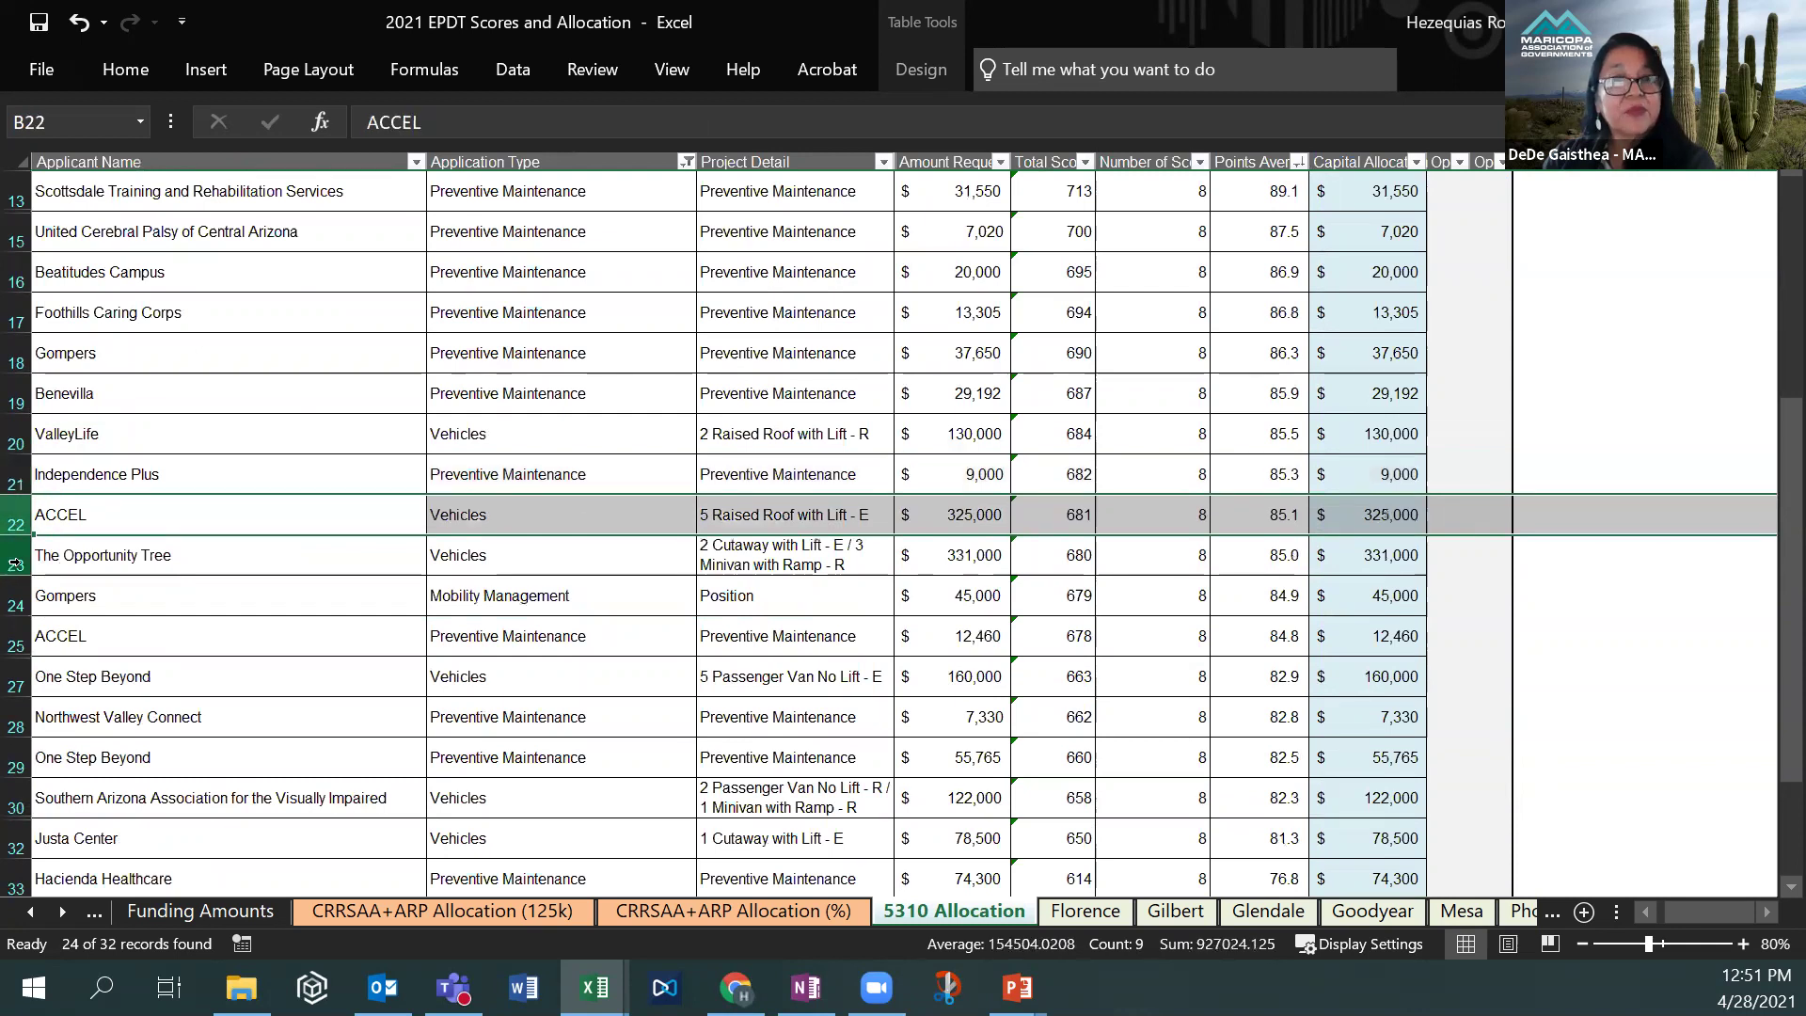
click(14, 564)
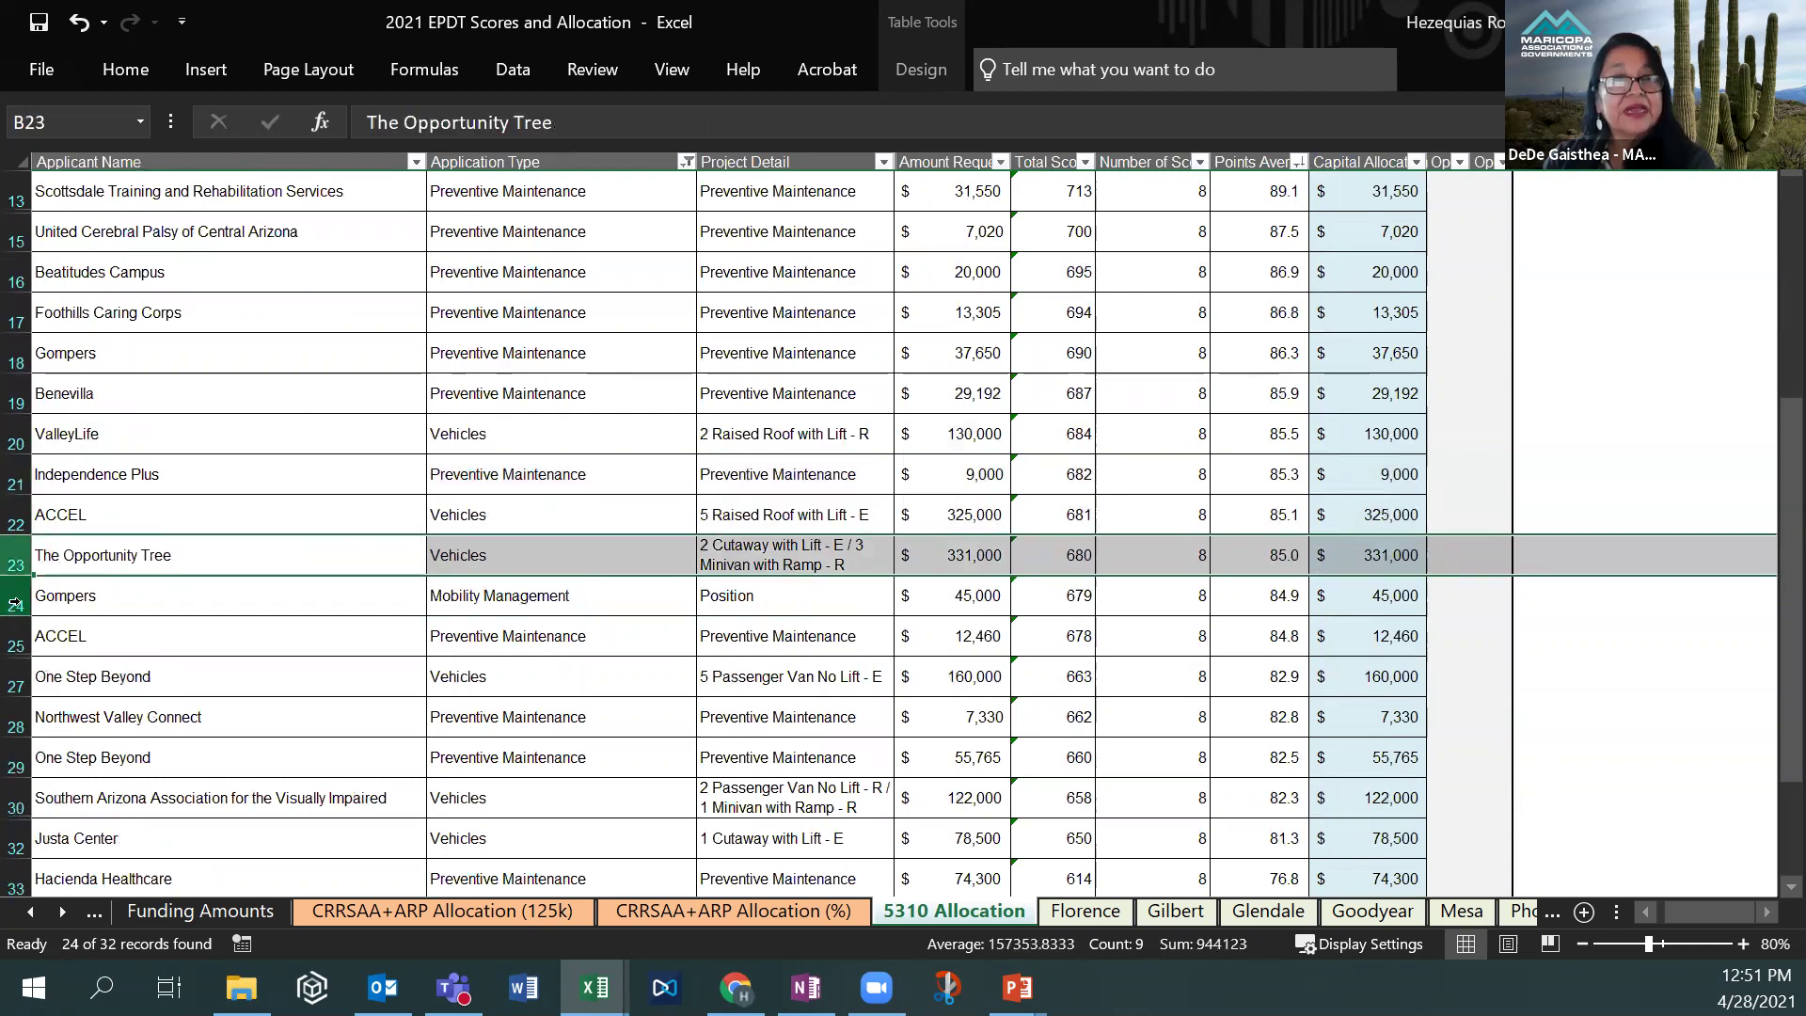
click(14, 603)
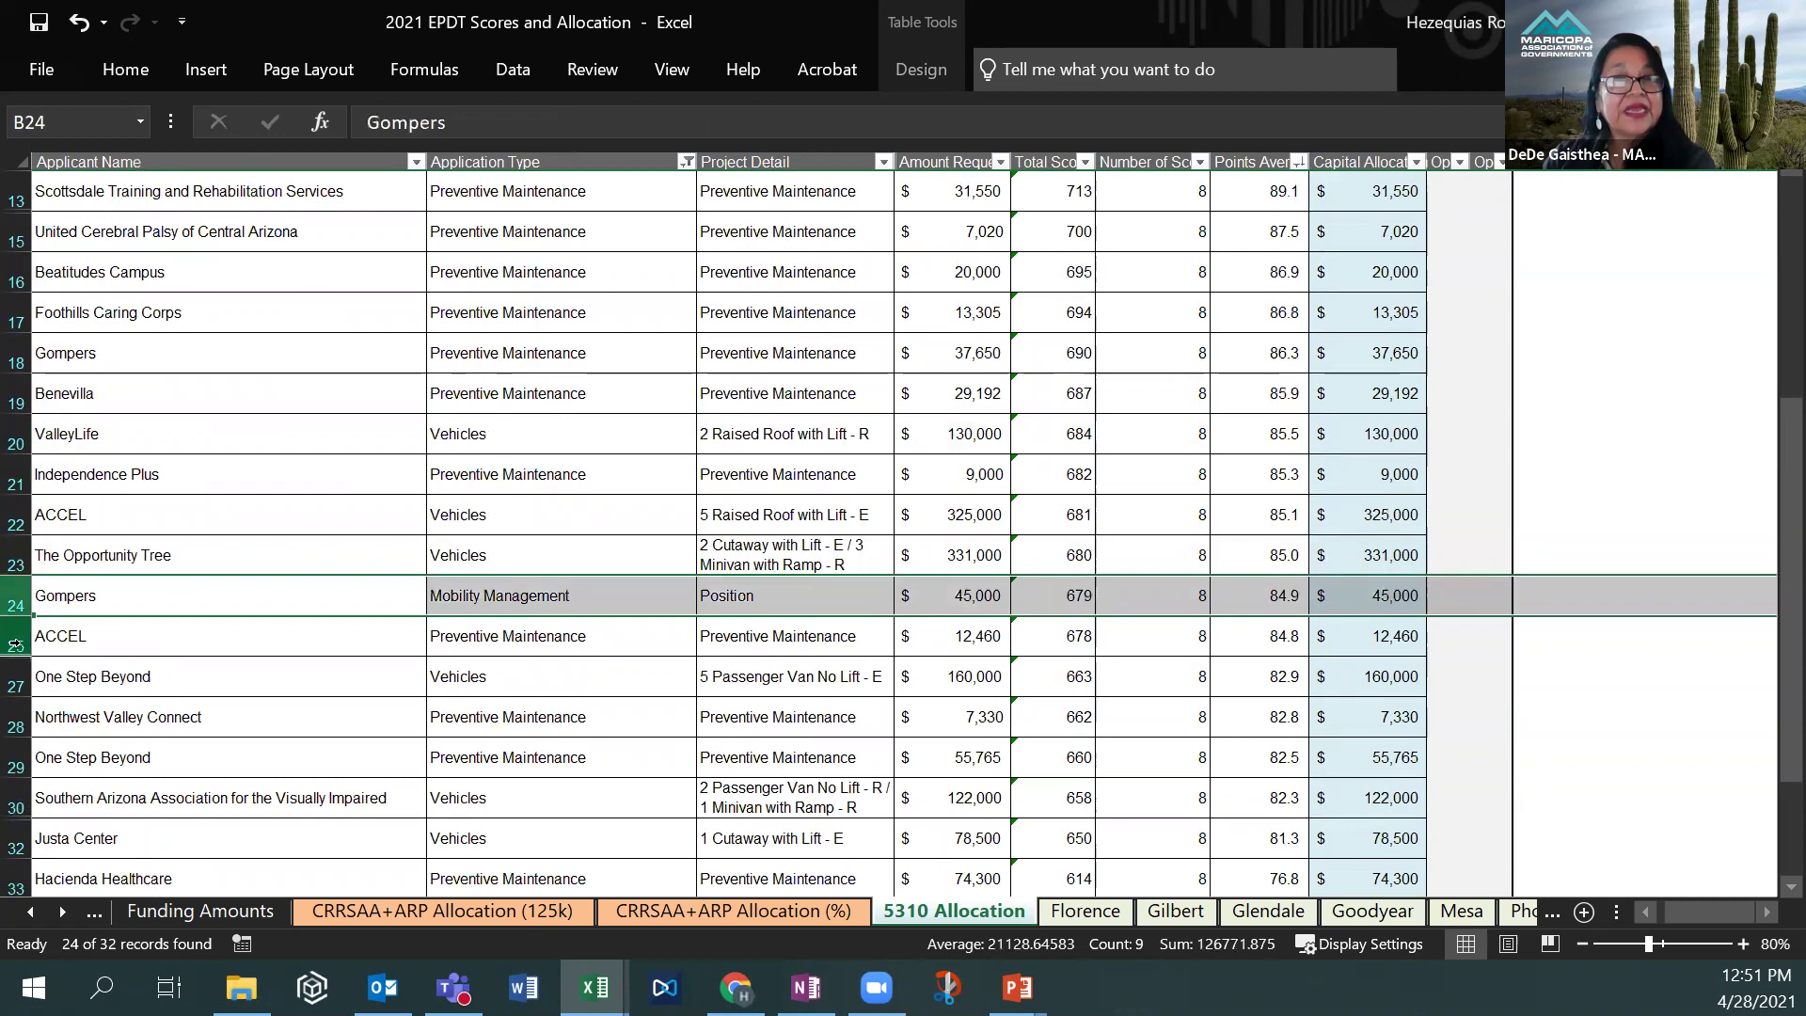
click(14, 643)
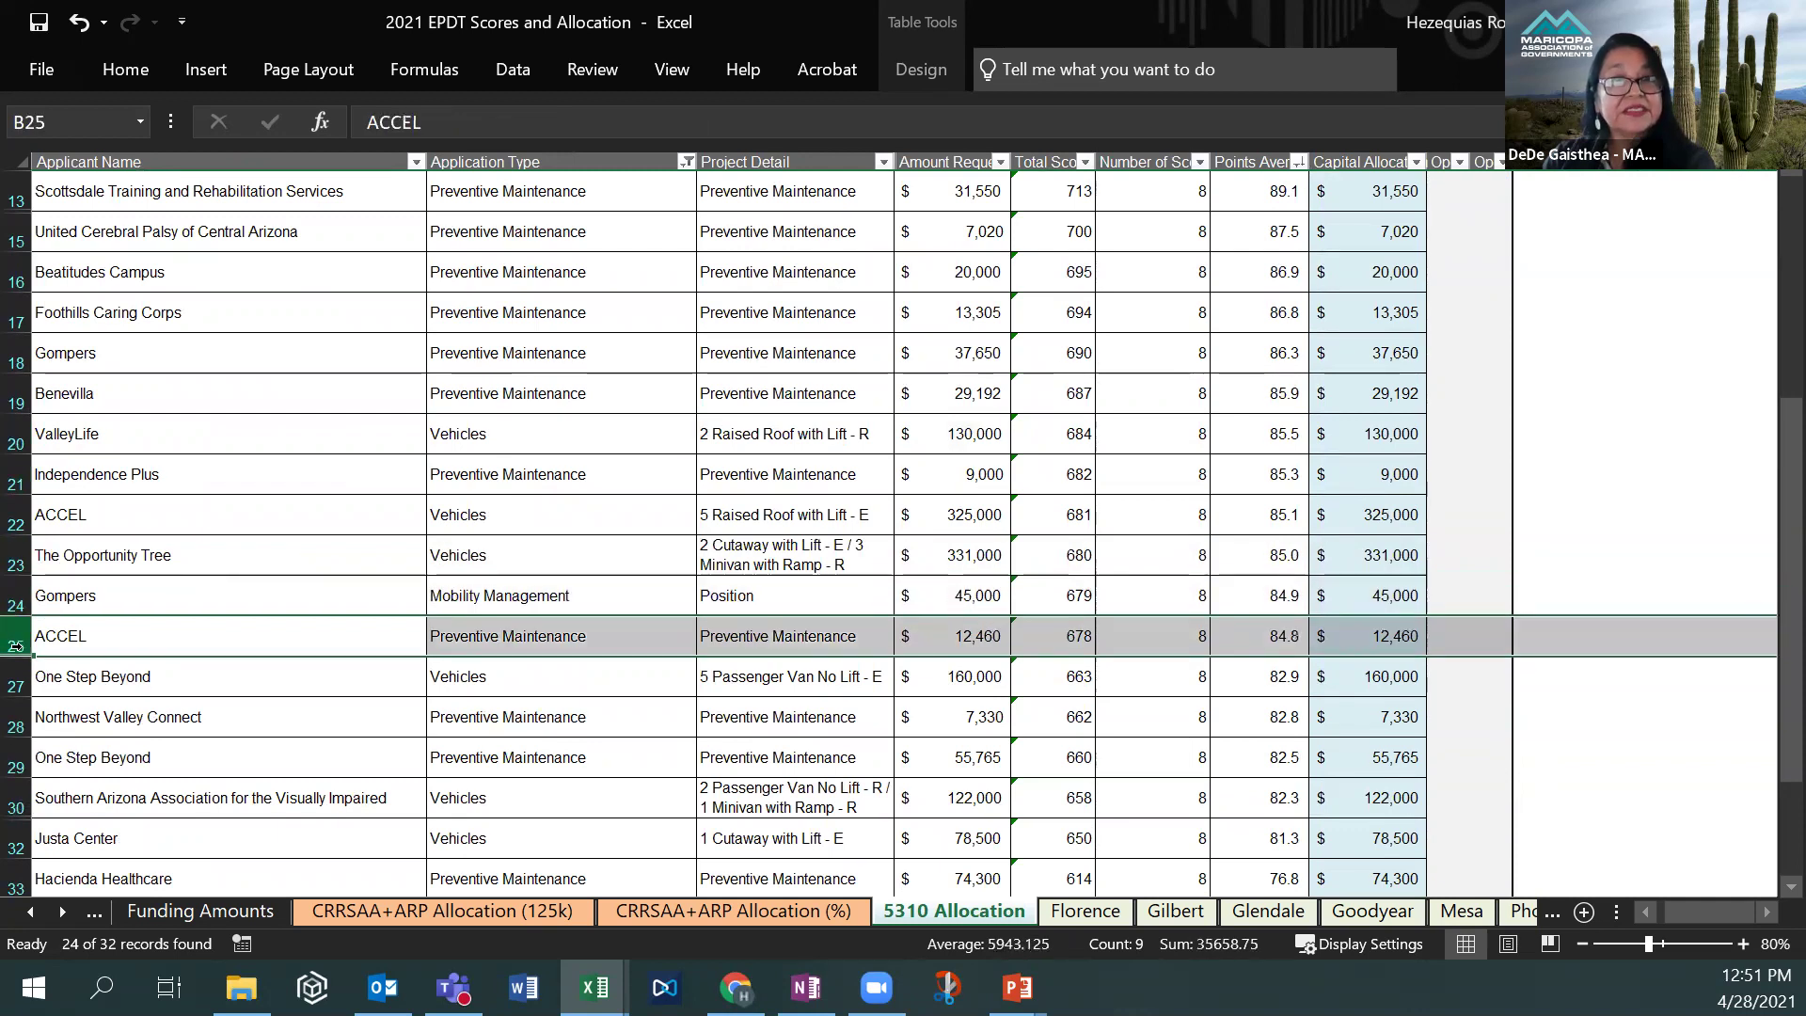
Highlight the applications one row at a time from One Step Beyond's vehicles in row 27 through Central Arizona Council on Developmental Disabilities in row 34.
scroll(52, 675, down, 1)
scroll(52, 675, down, 1)
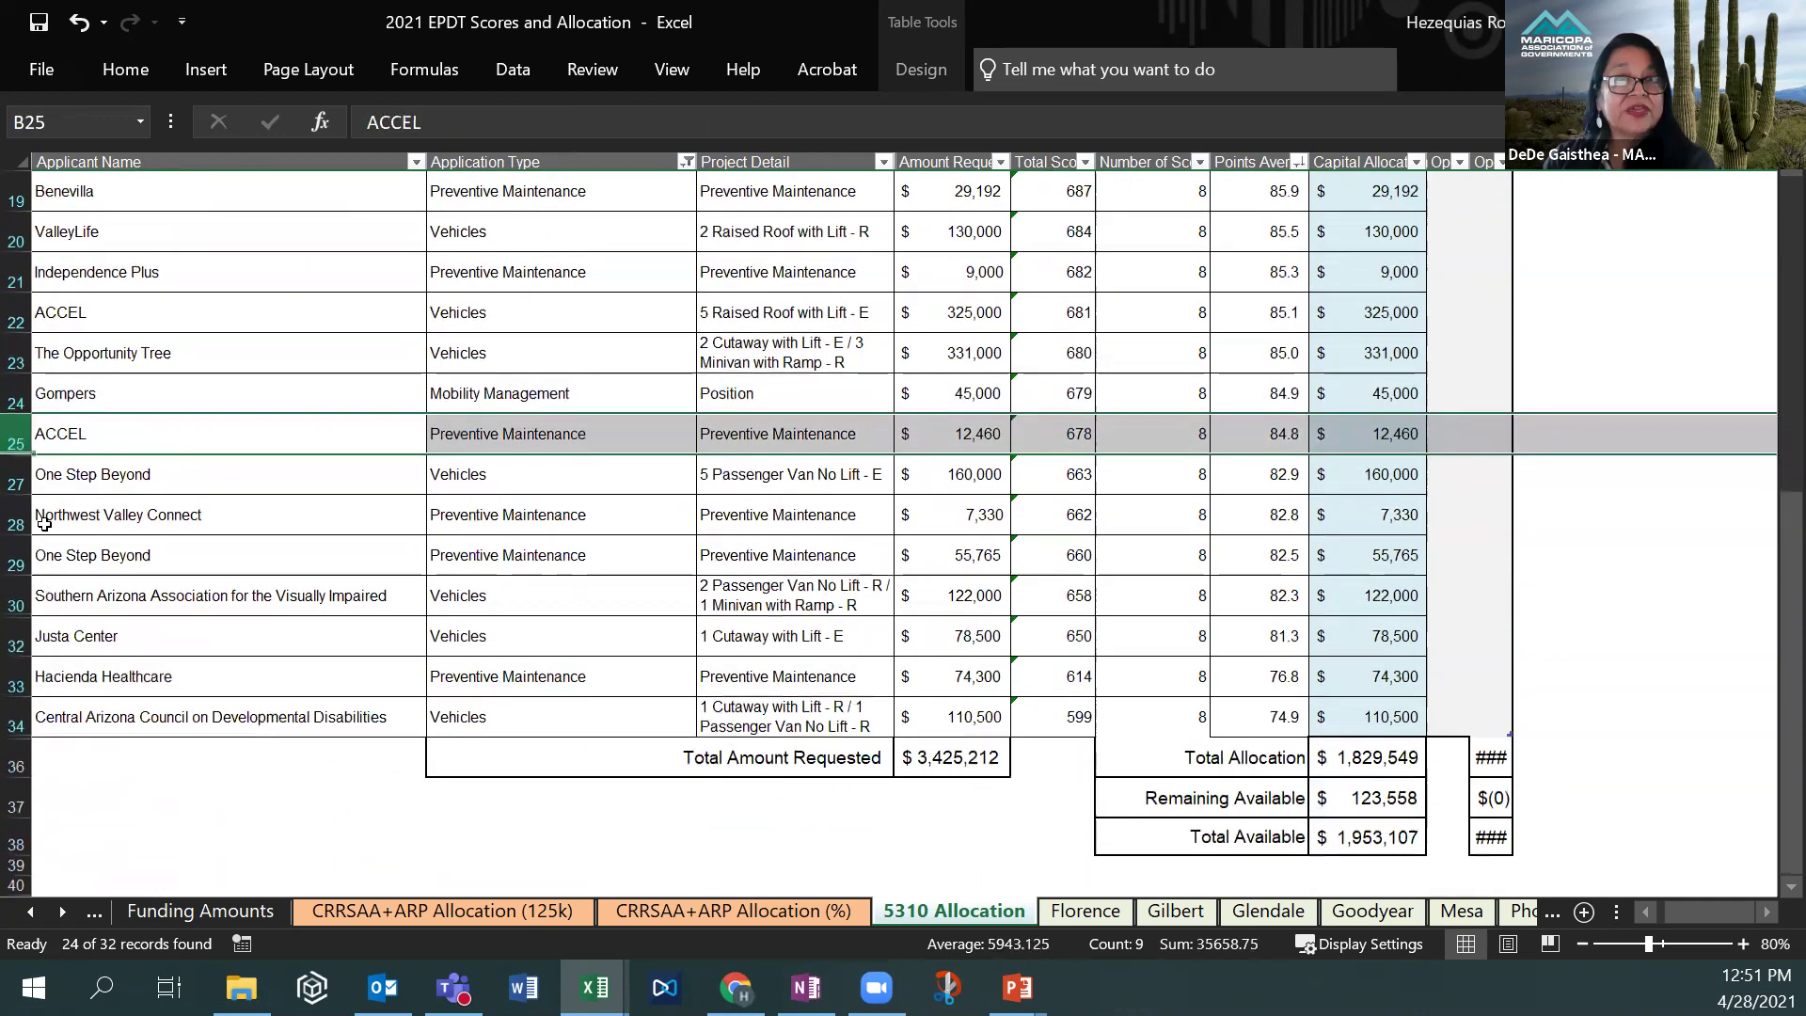
click(16, 483)
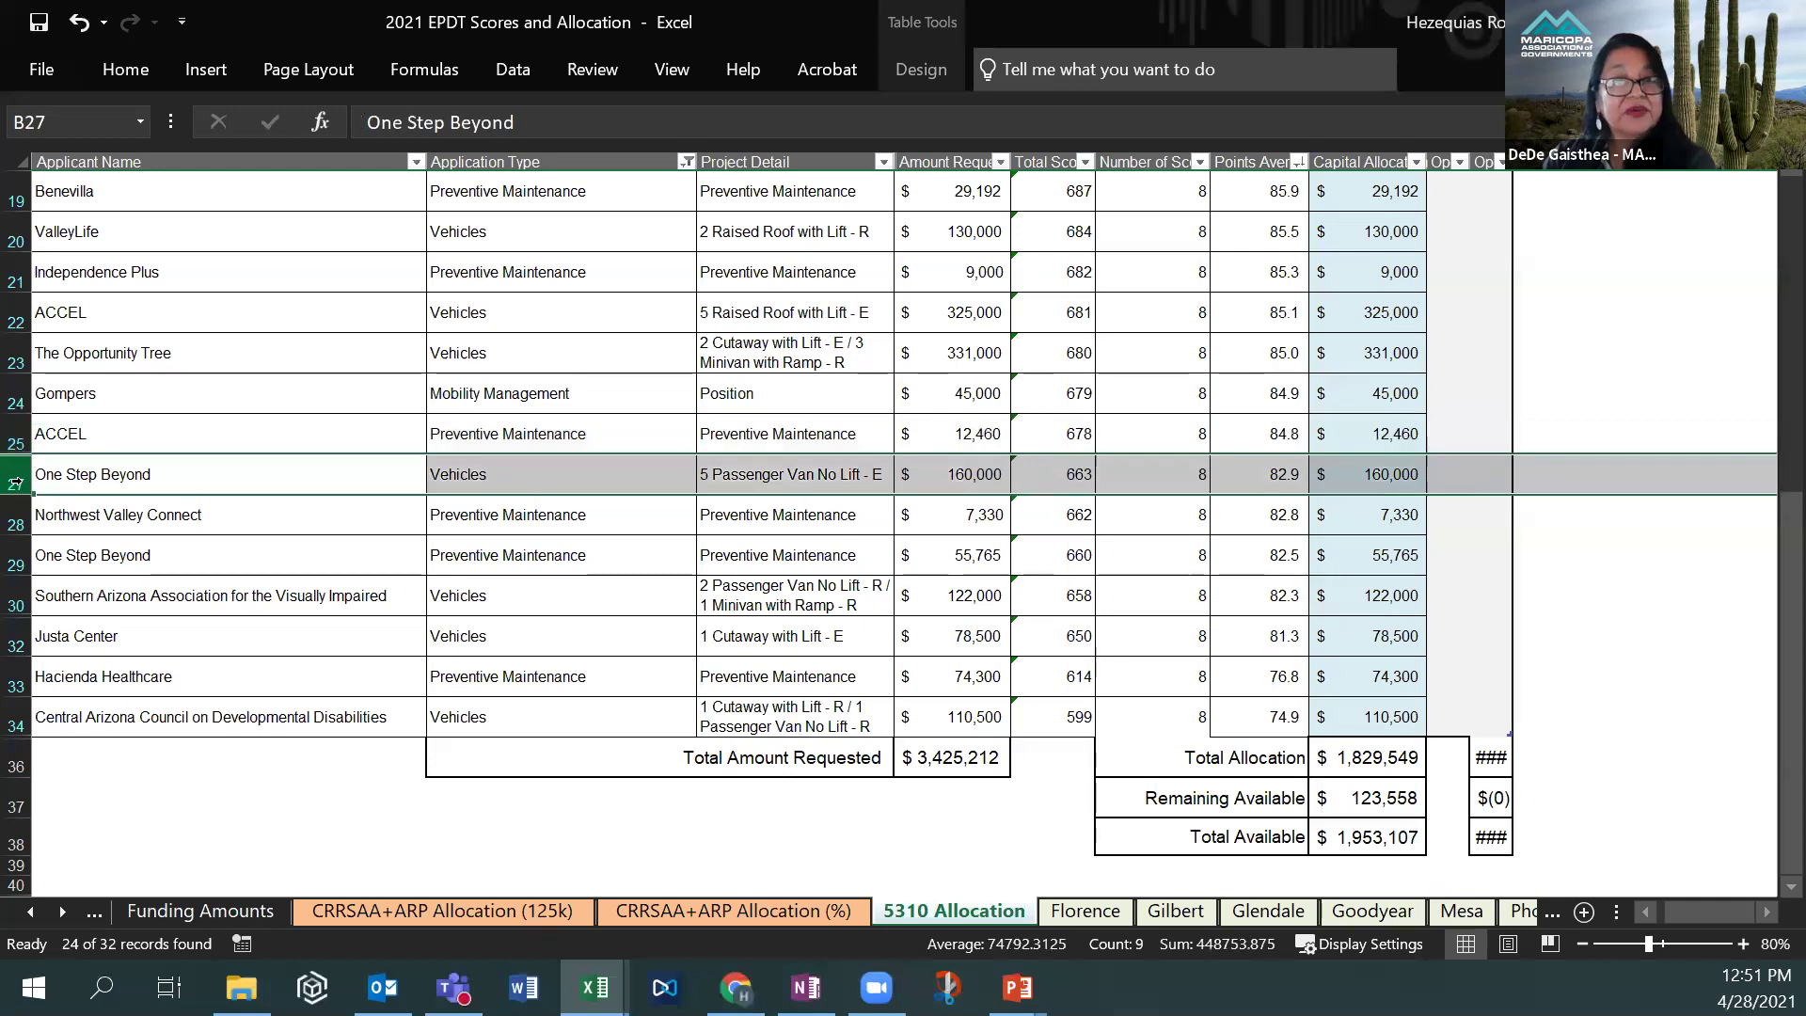
click(16, 519)
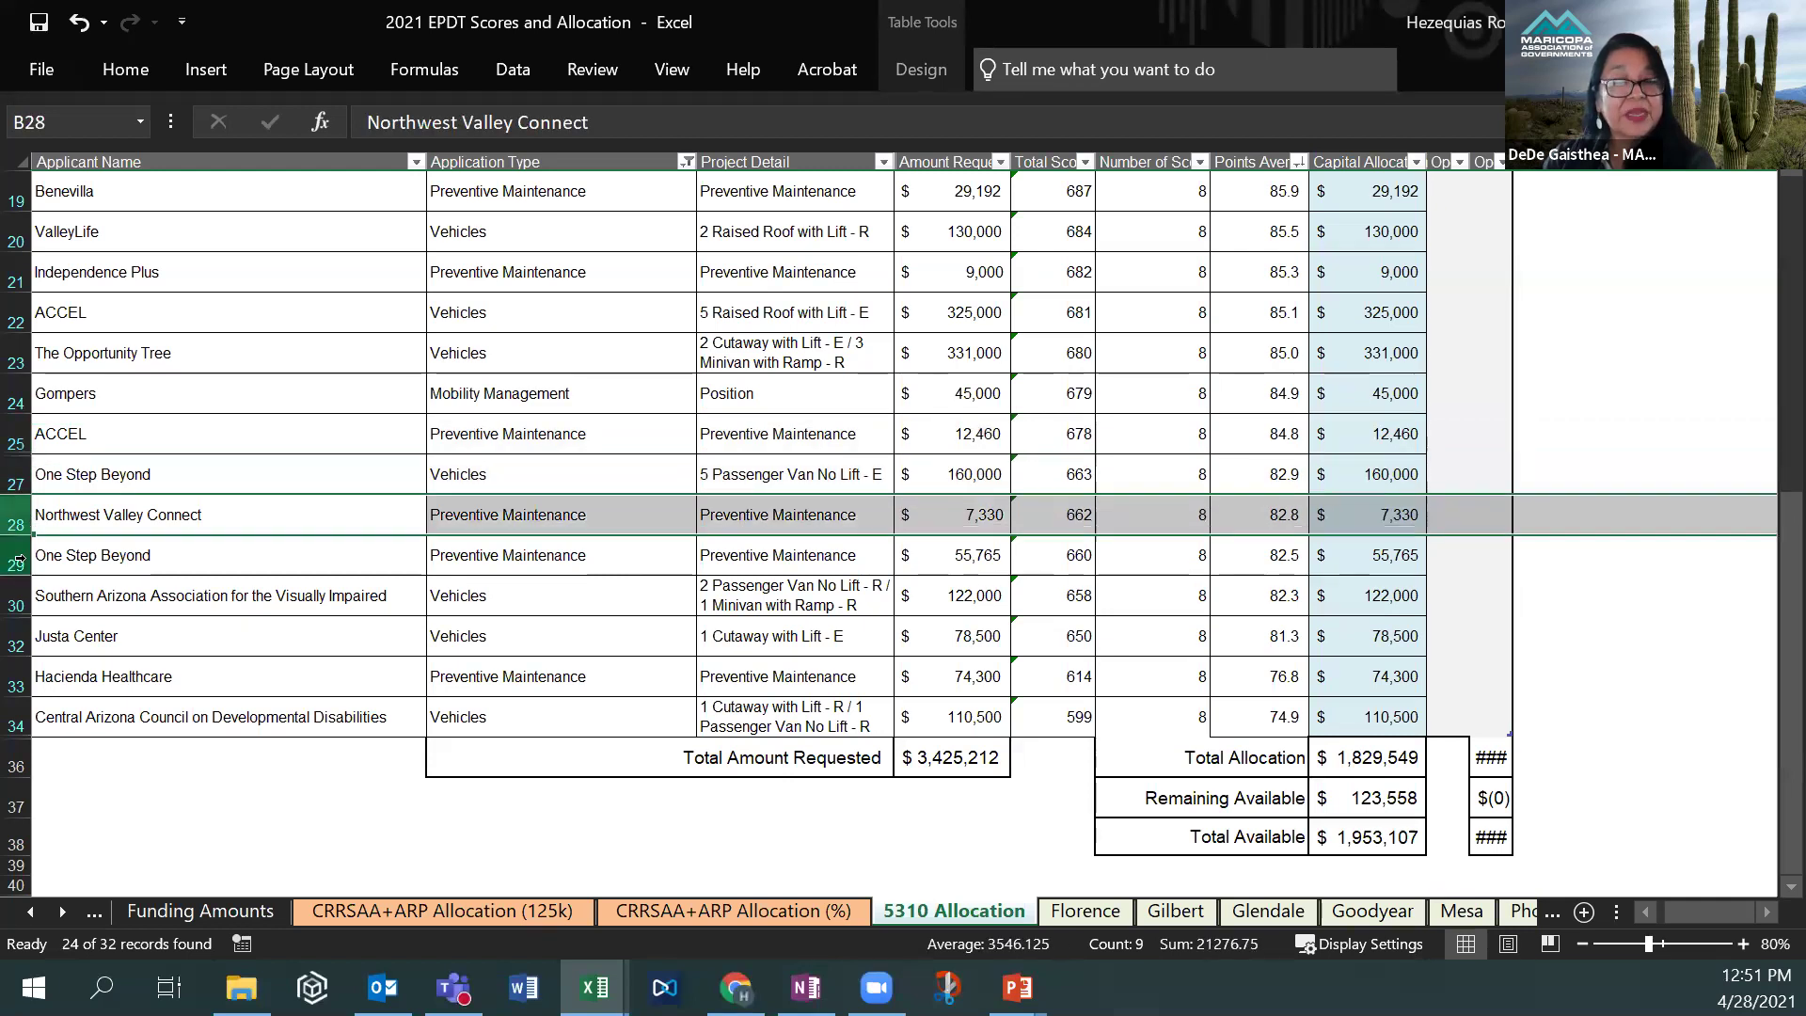
click(18, 561)
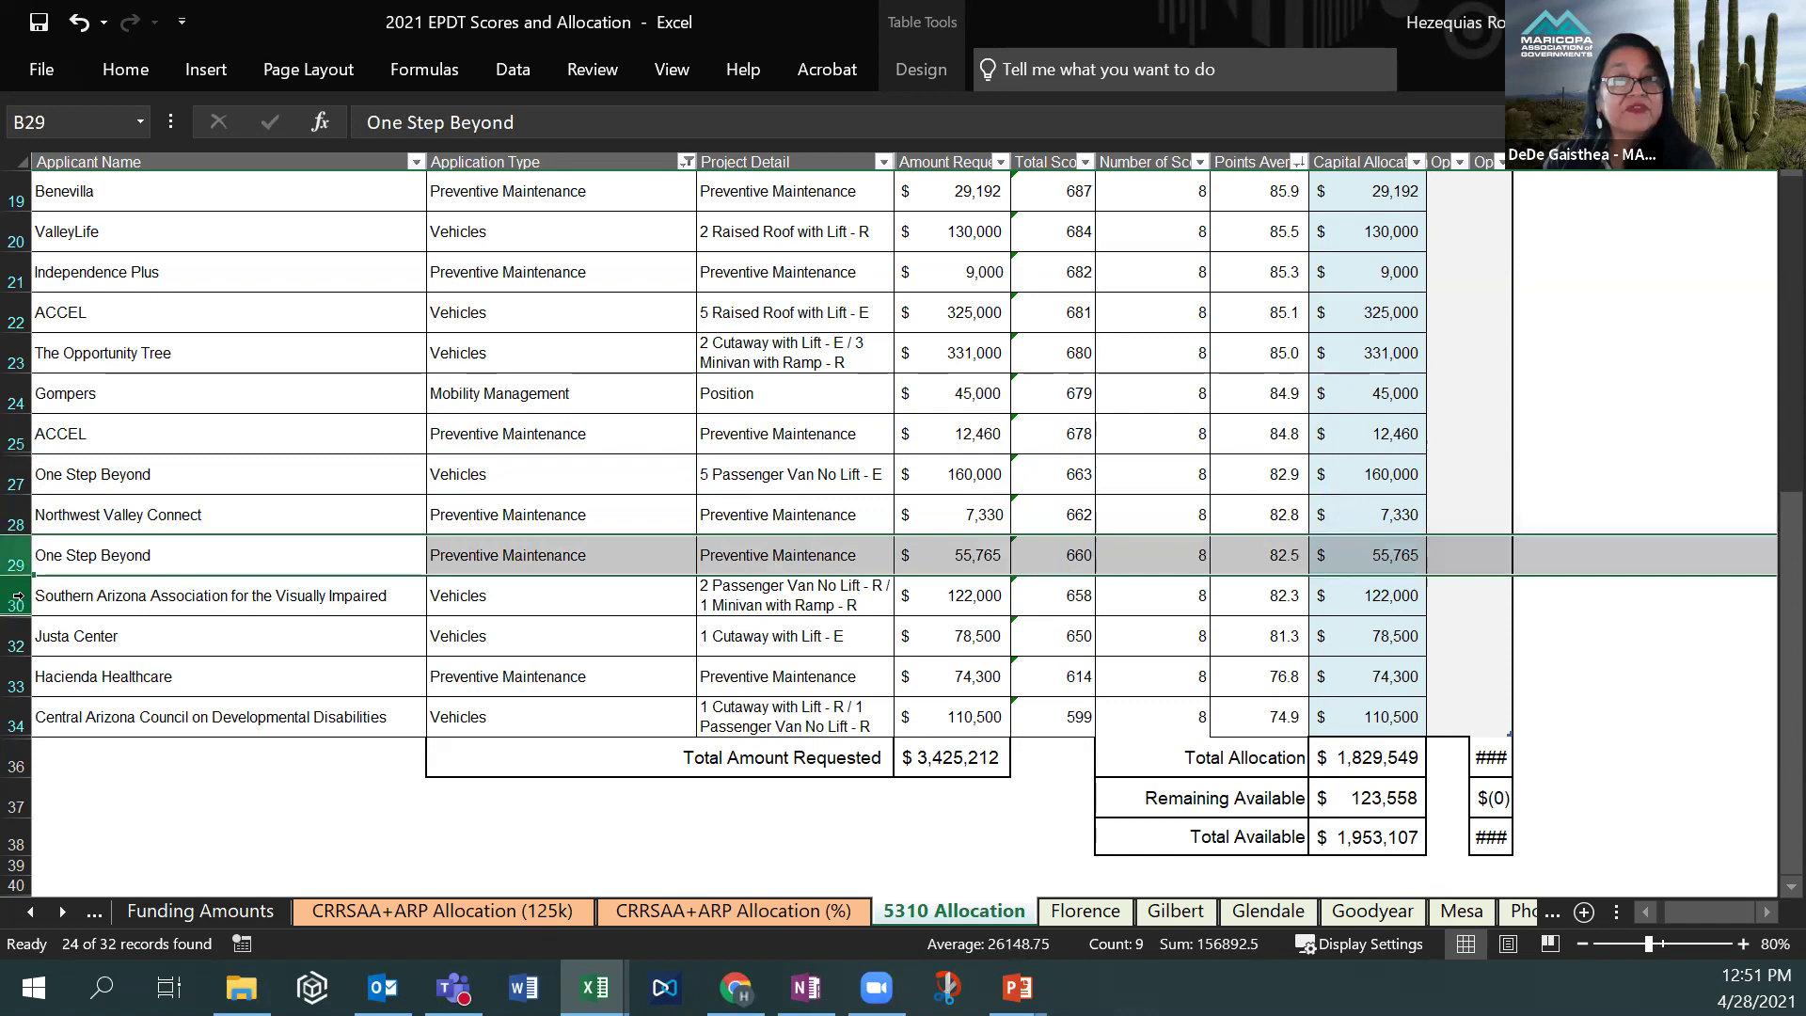
click(18, 596)
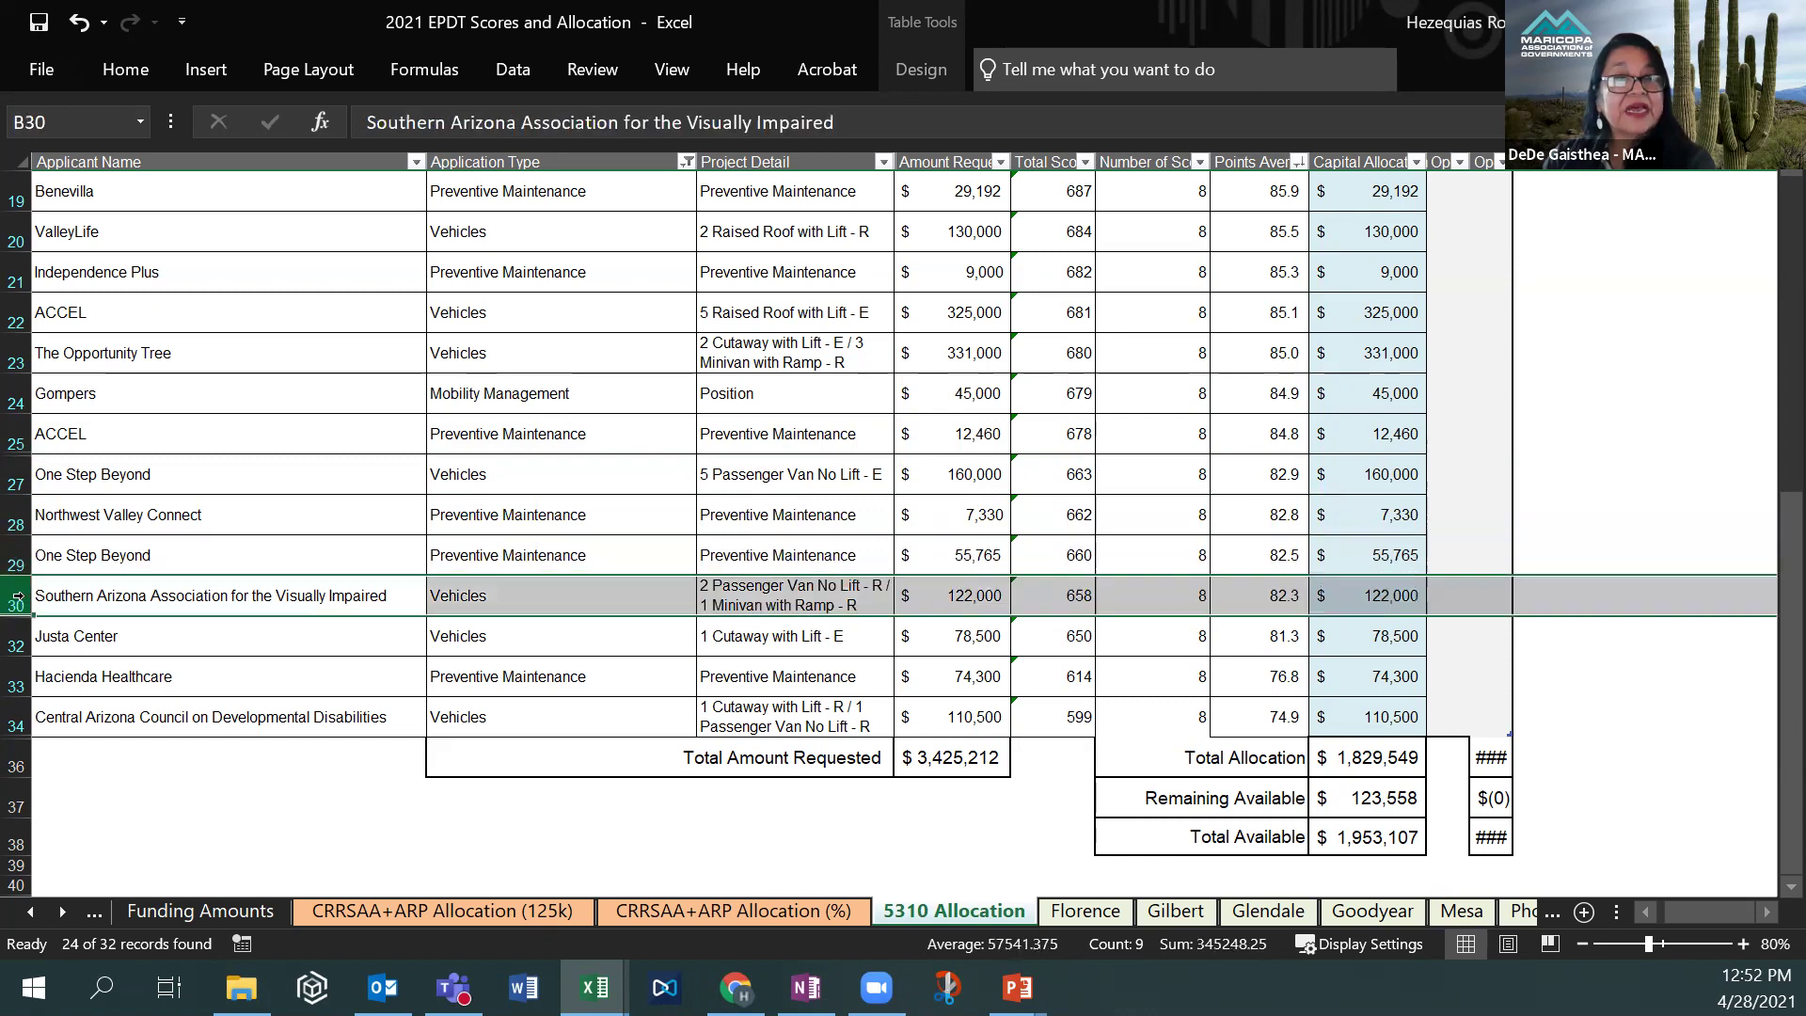
click(15, 644)
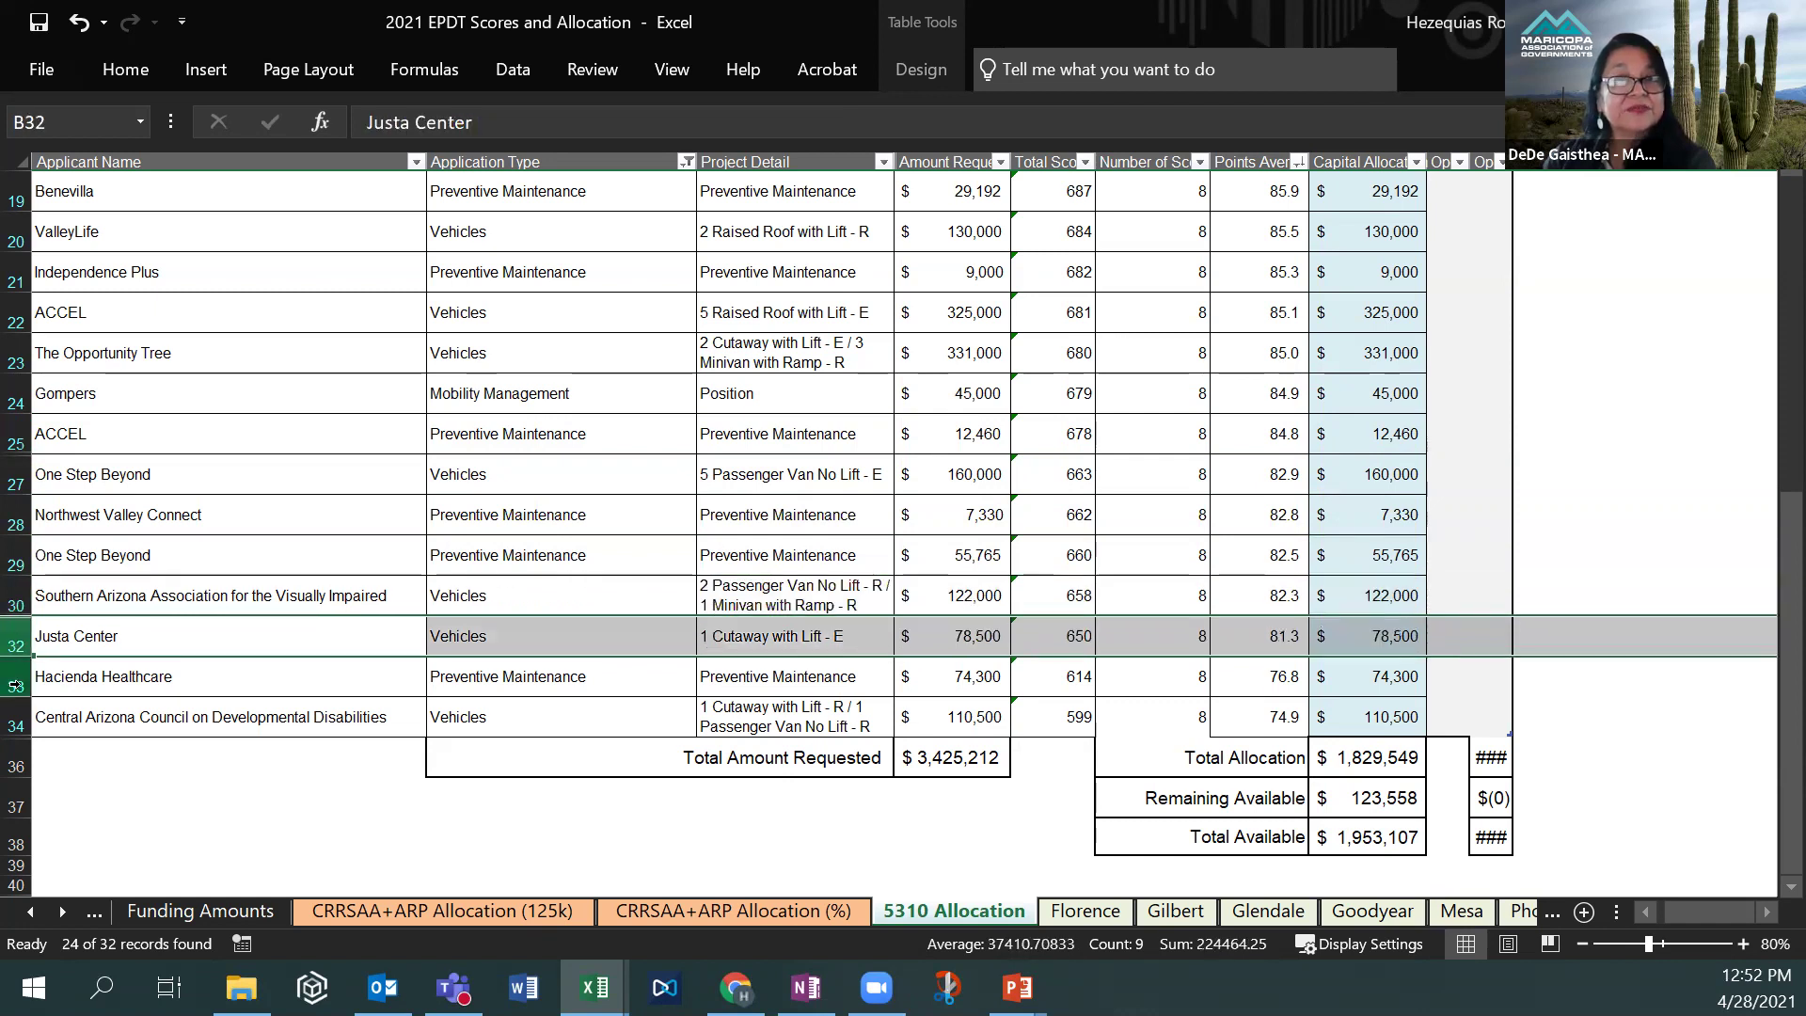
click(15, 686)
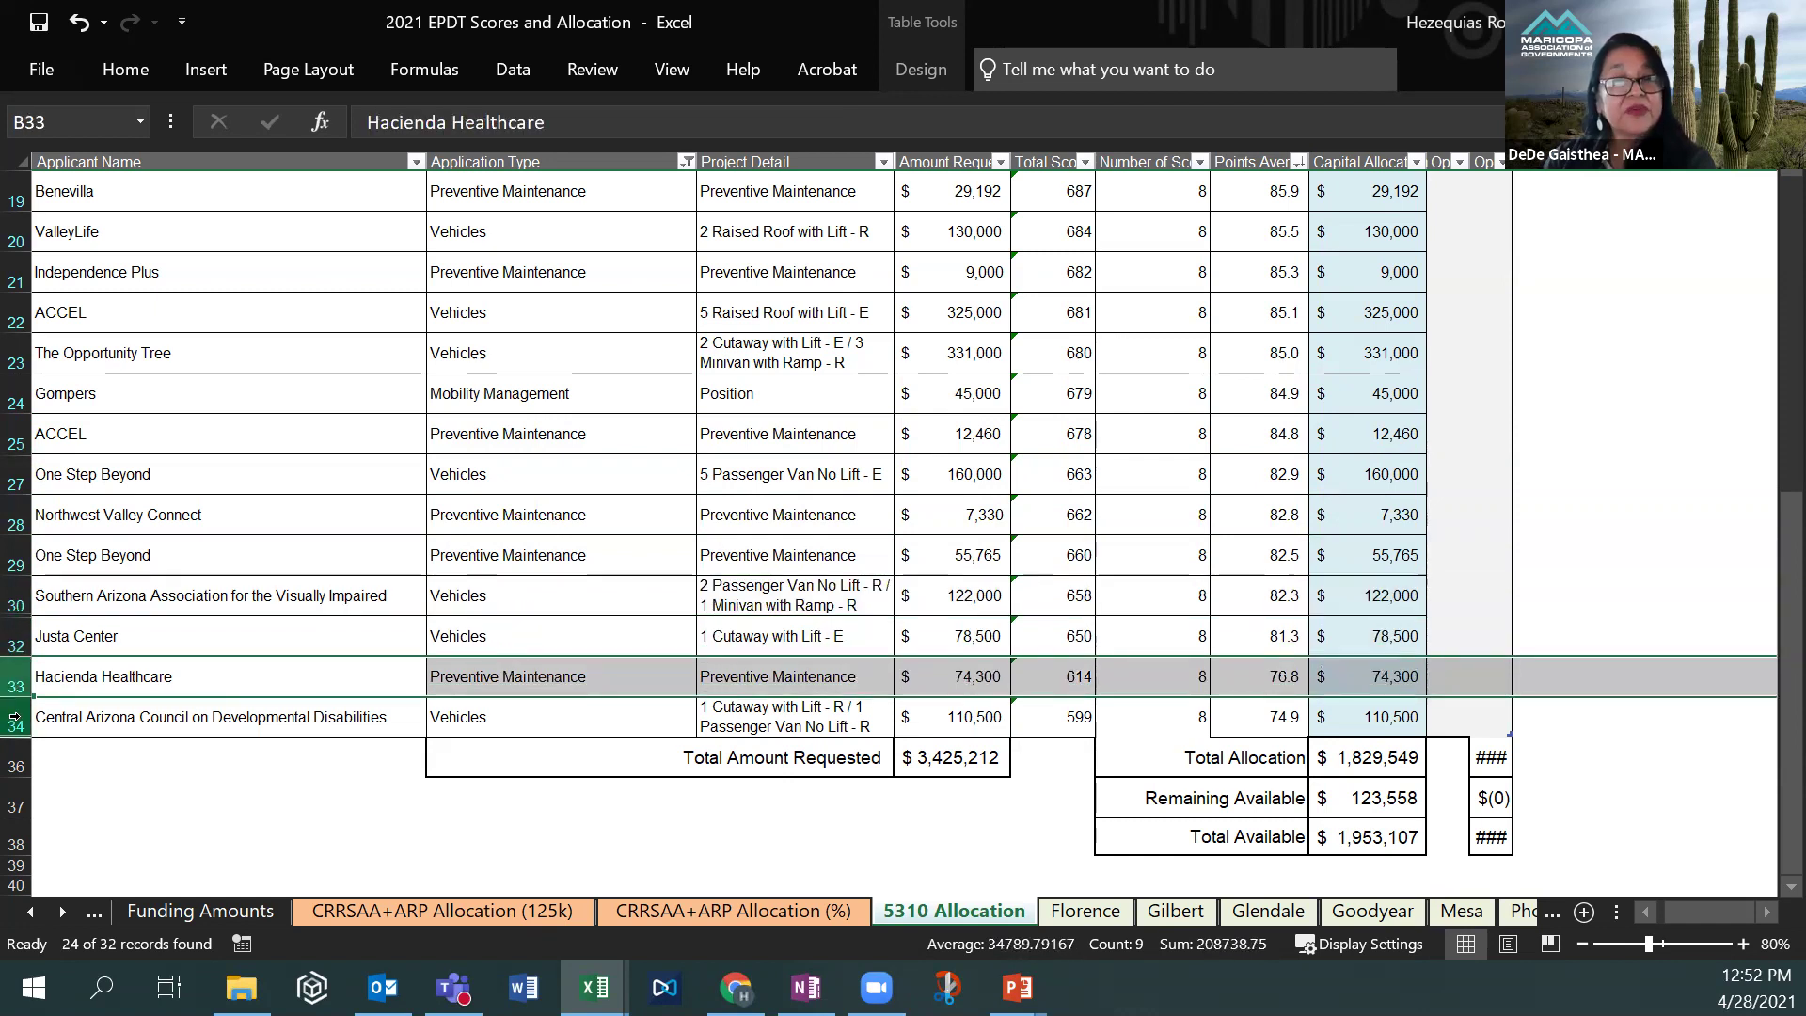
click(15, 716)
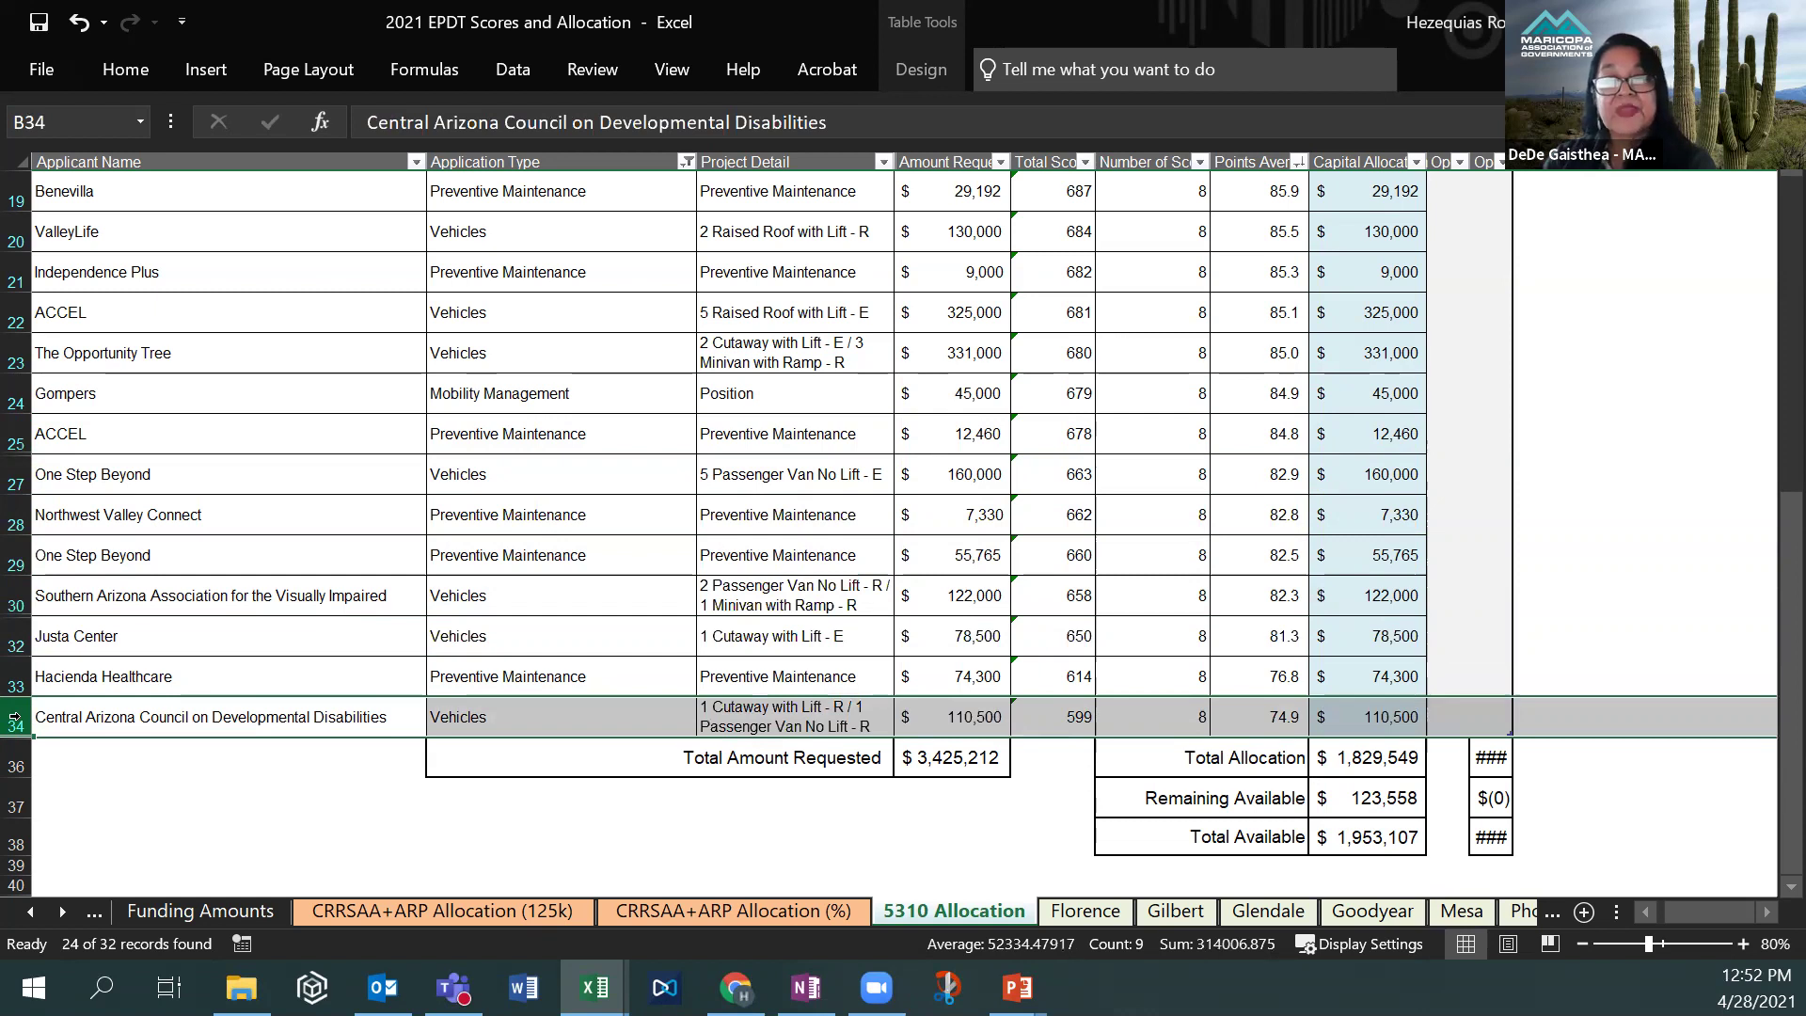
scroll(15, 718, up, 1)
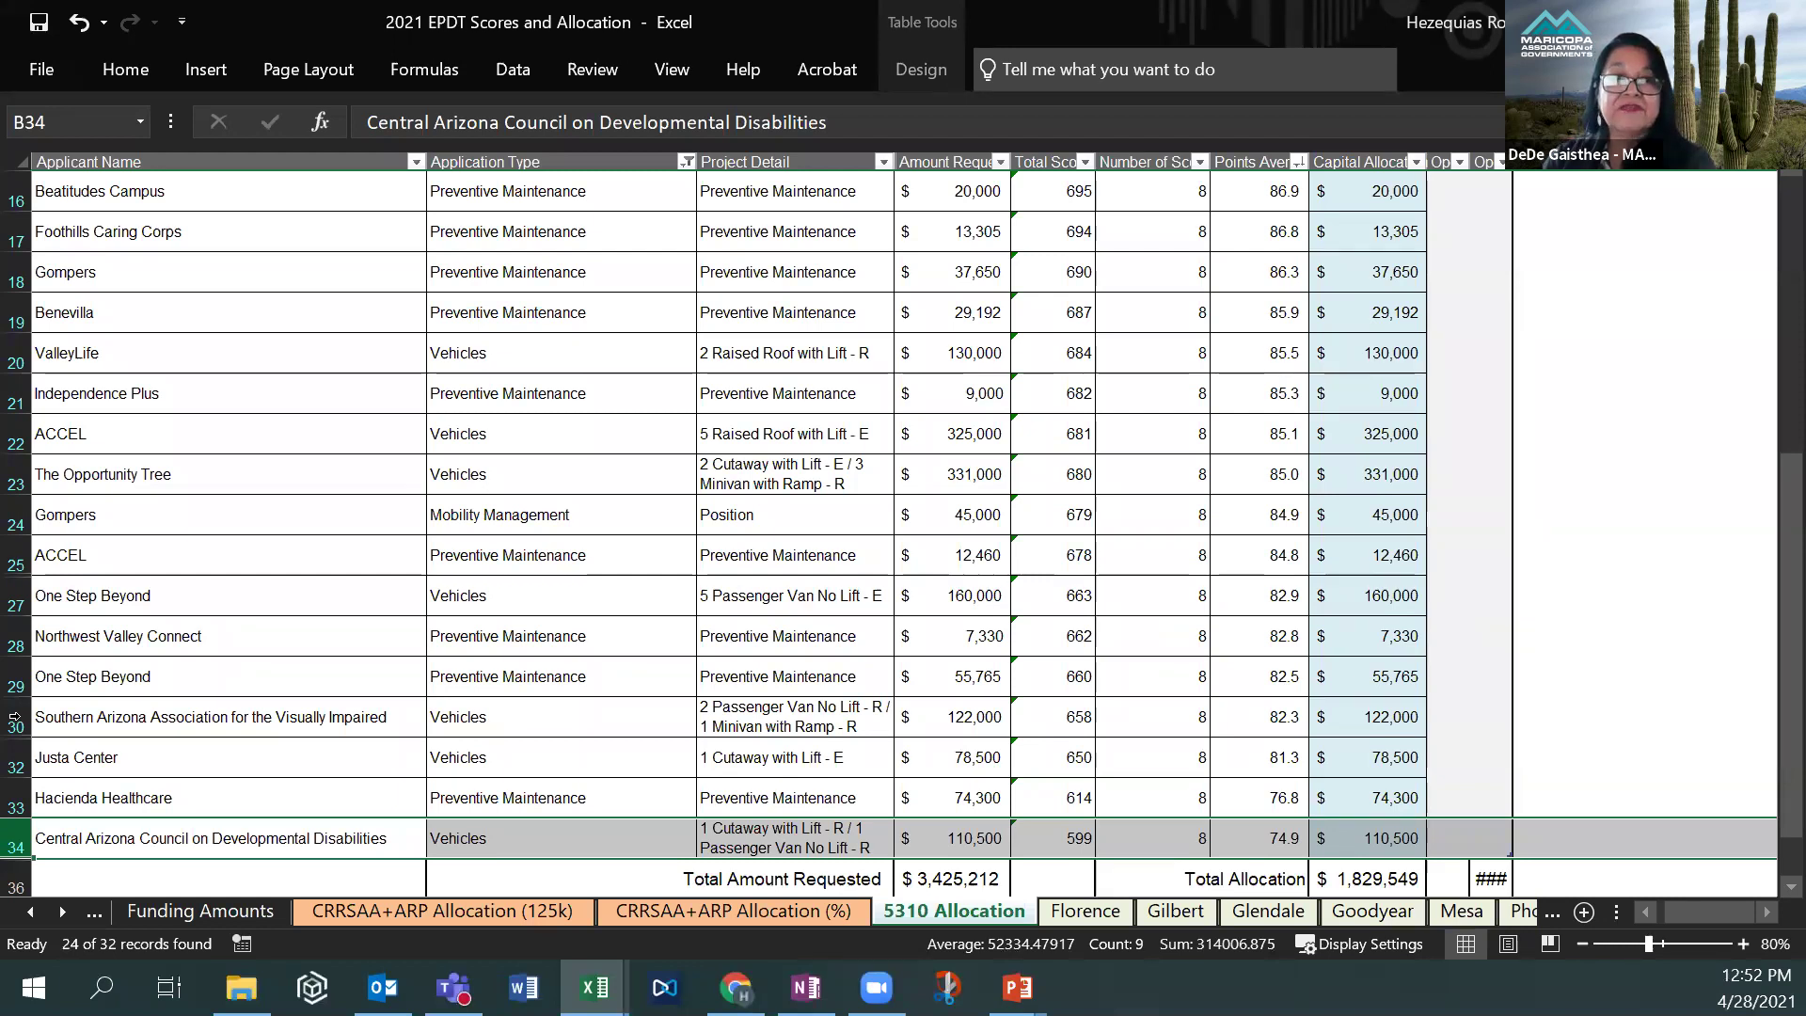
scroll(14, 719, down, 1)
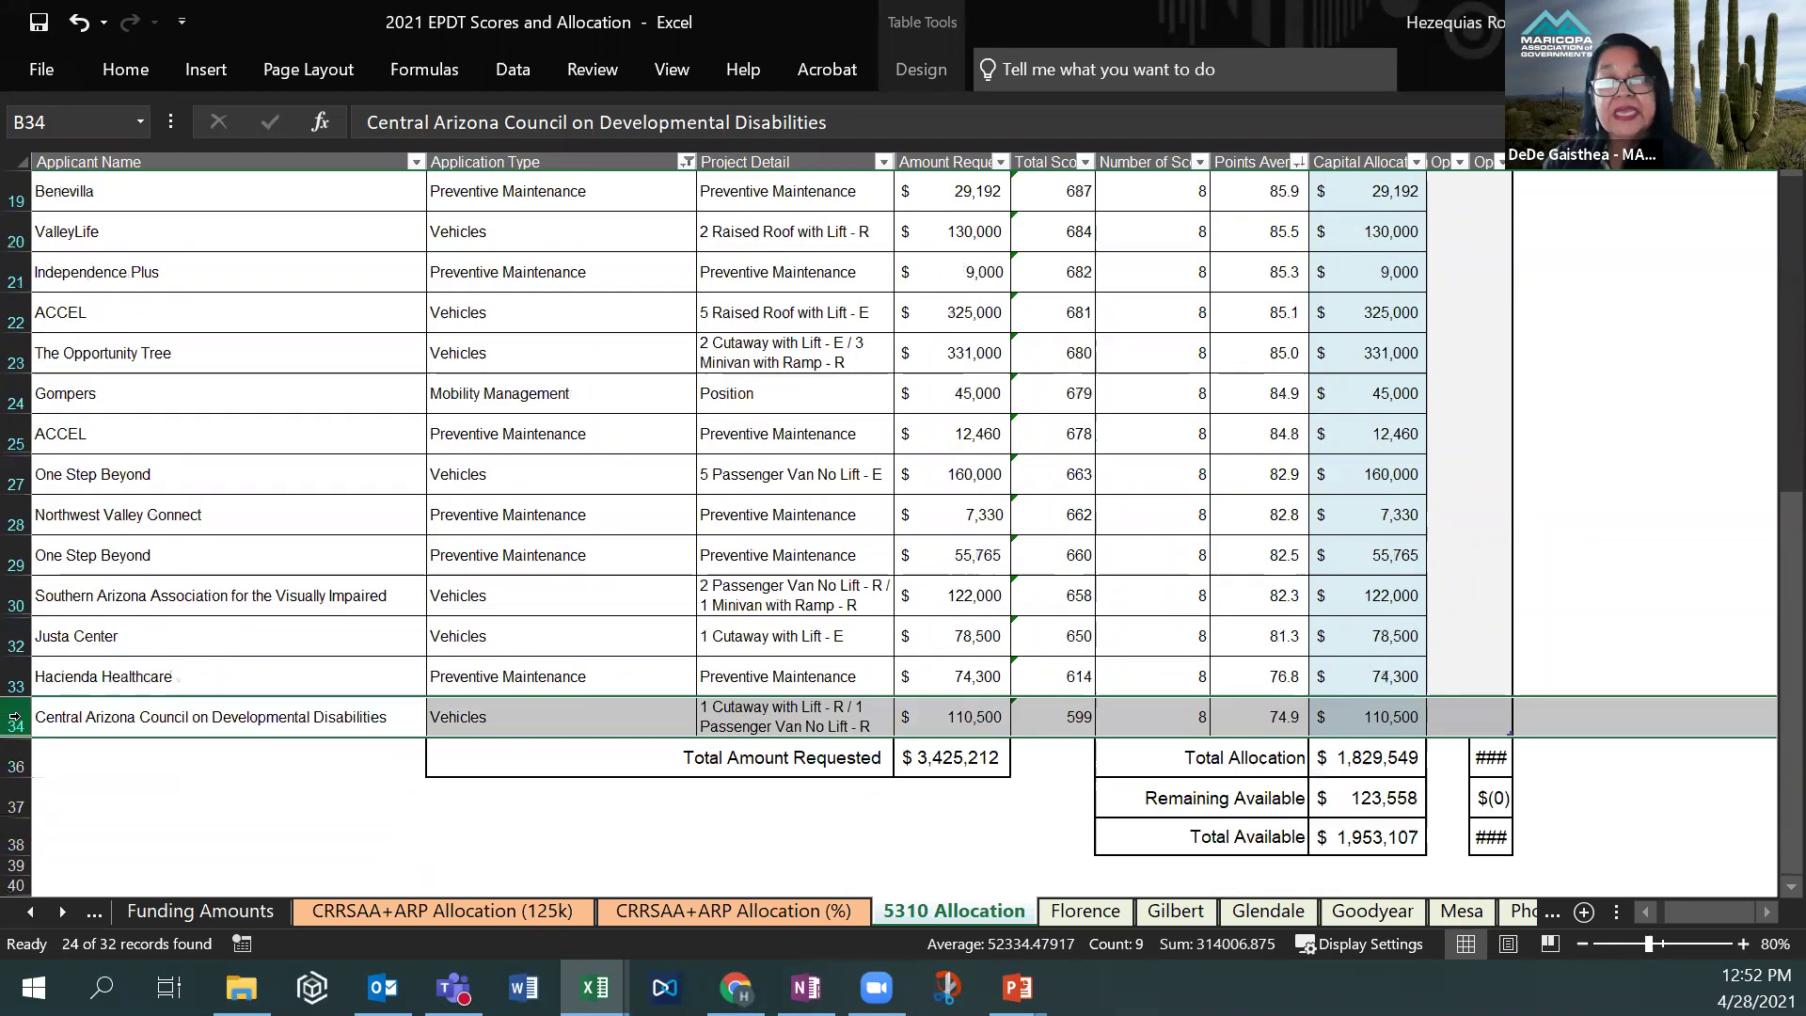
scroll(14, 718, up, 1)
scroll(14, 718, down, 1)
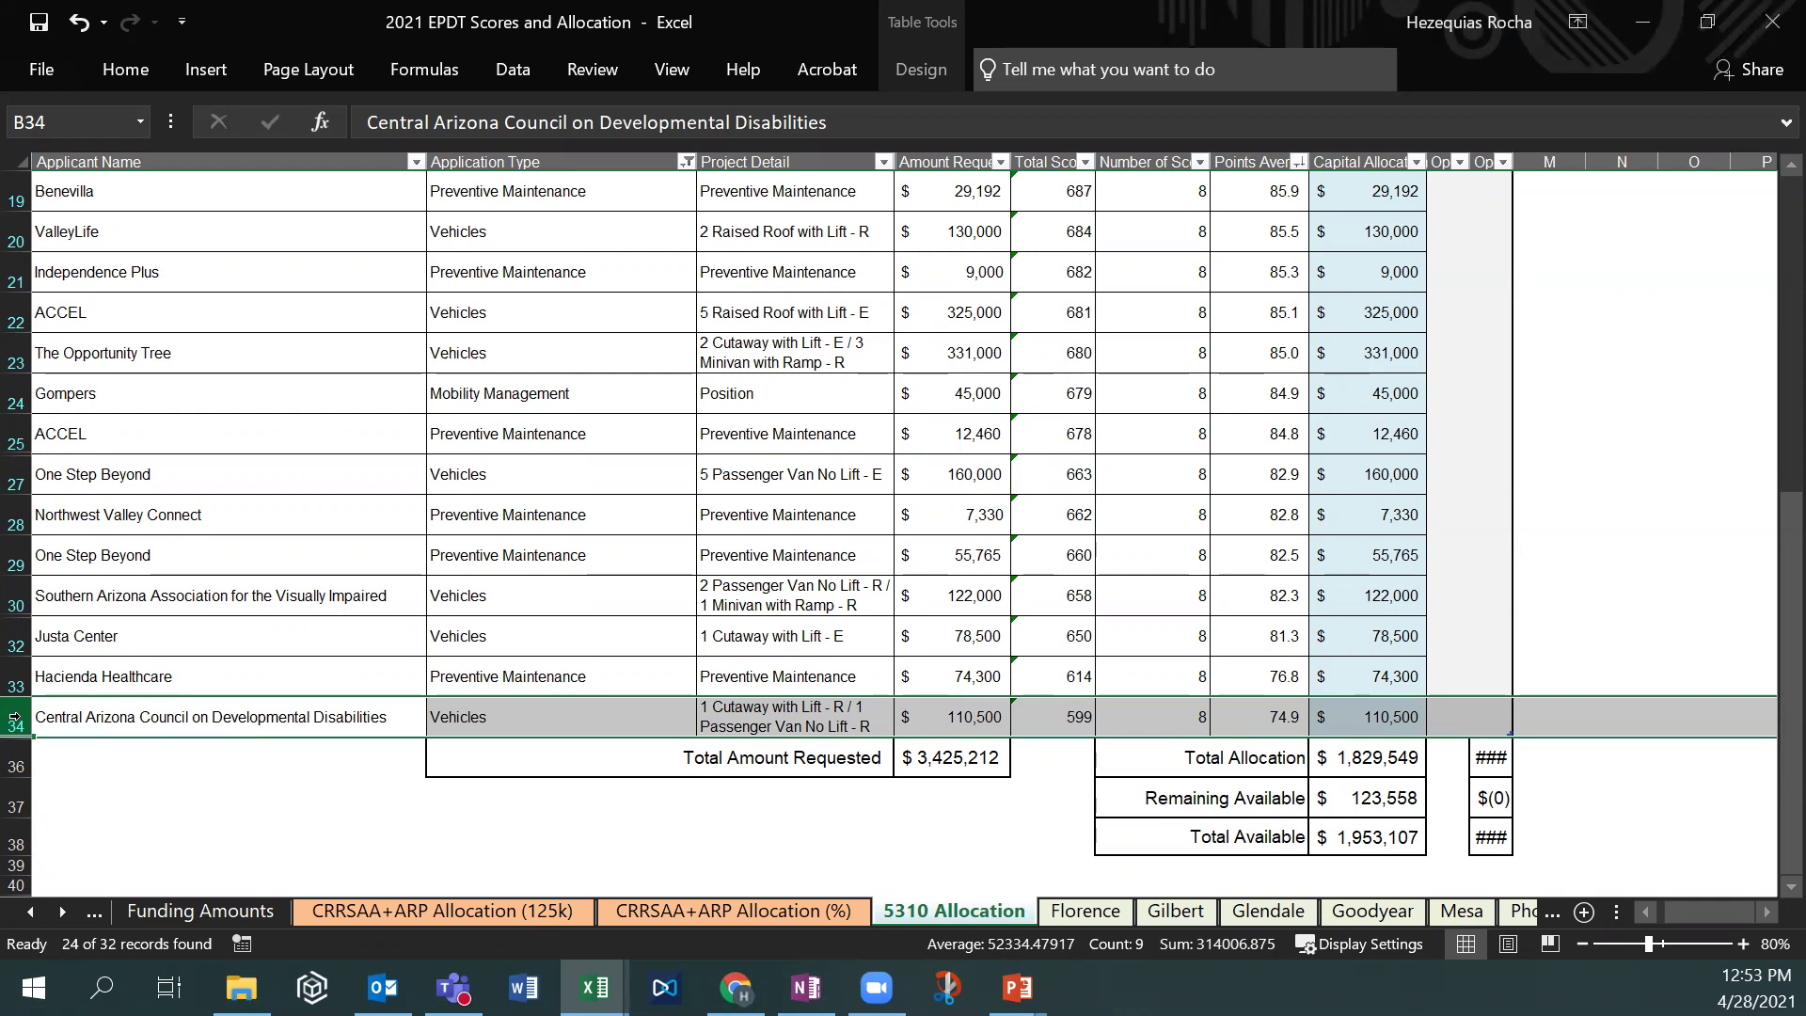
click(140, 809)
key(Down)
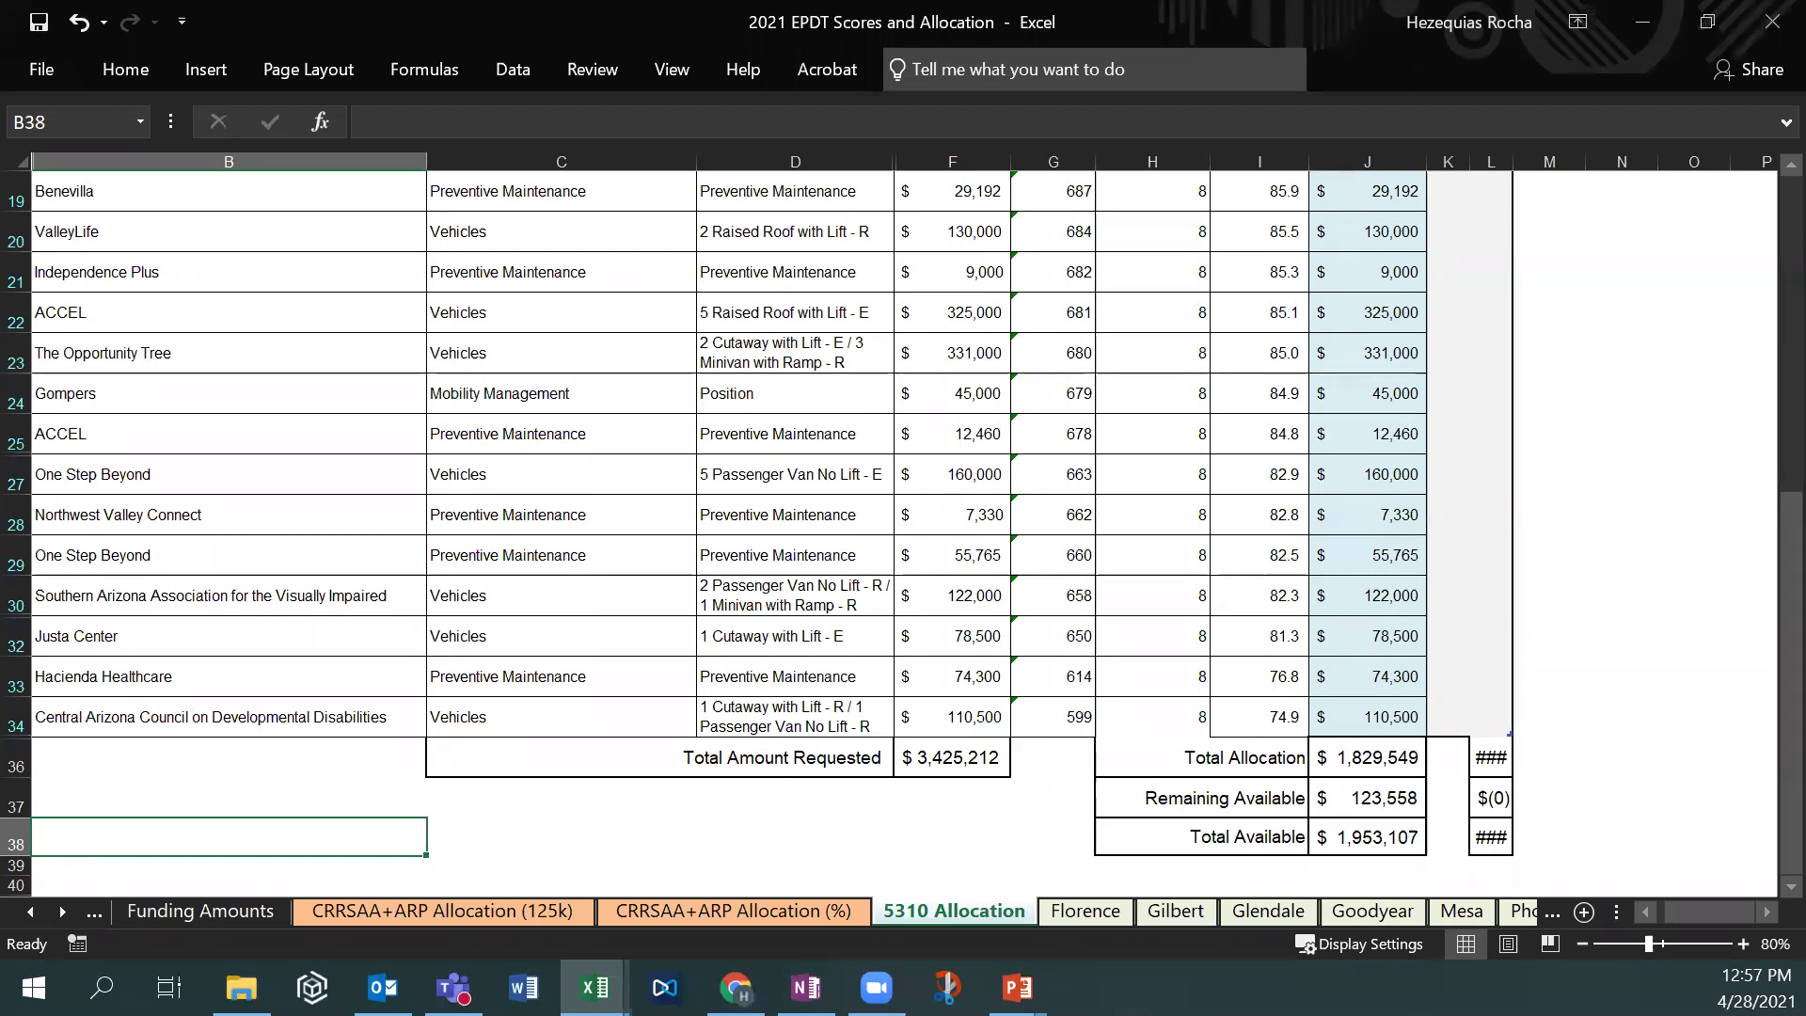
click(960, 846)
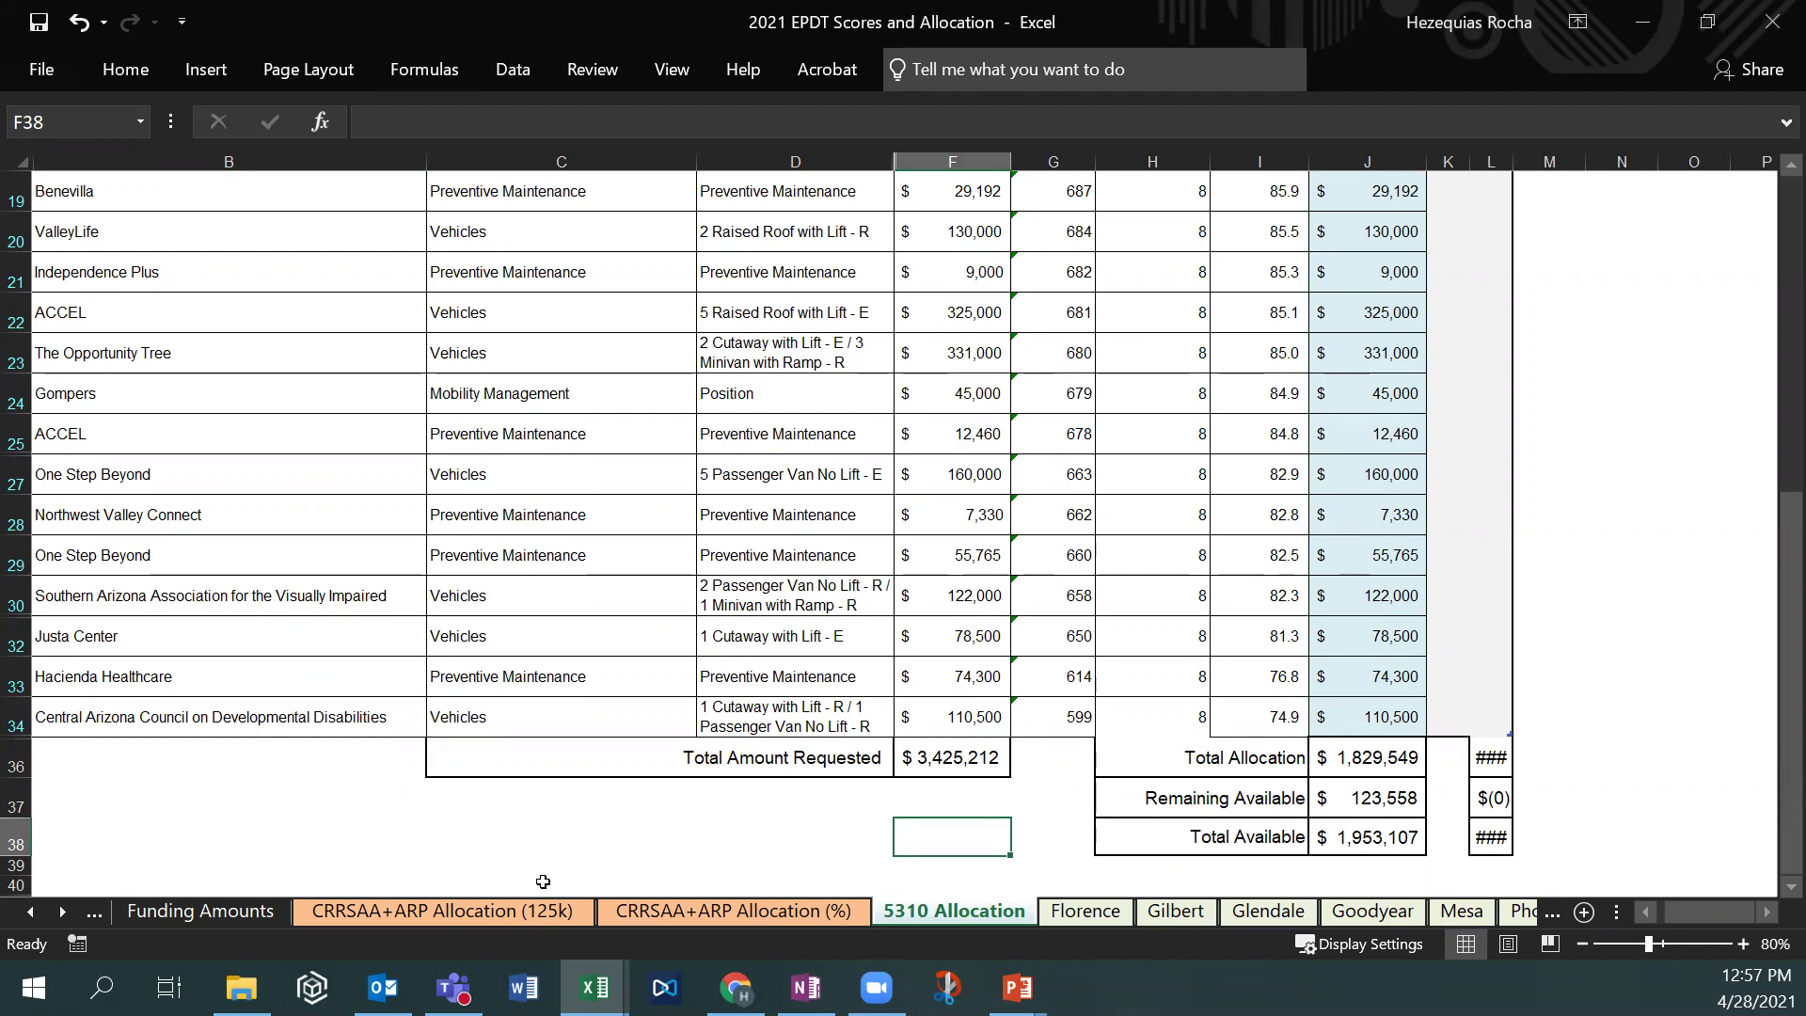
click(567, 851)
click(315, 830)
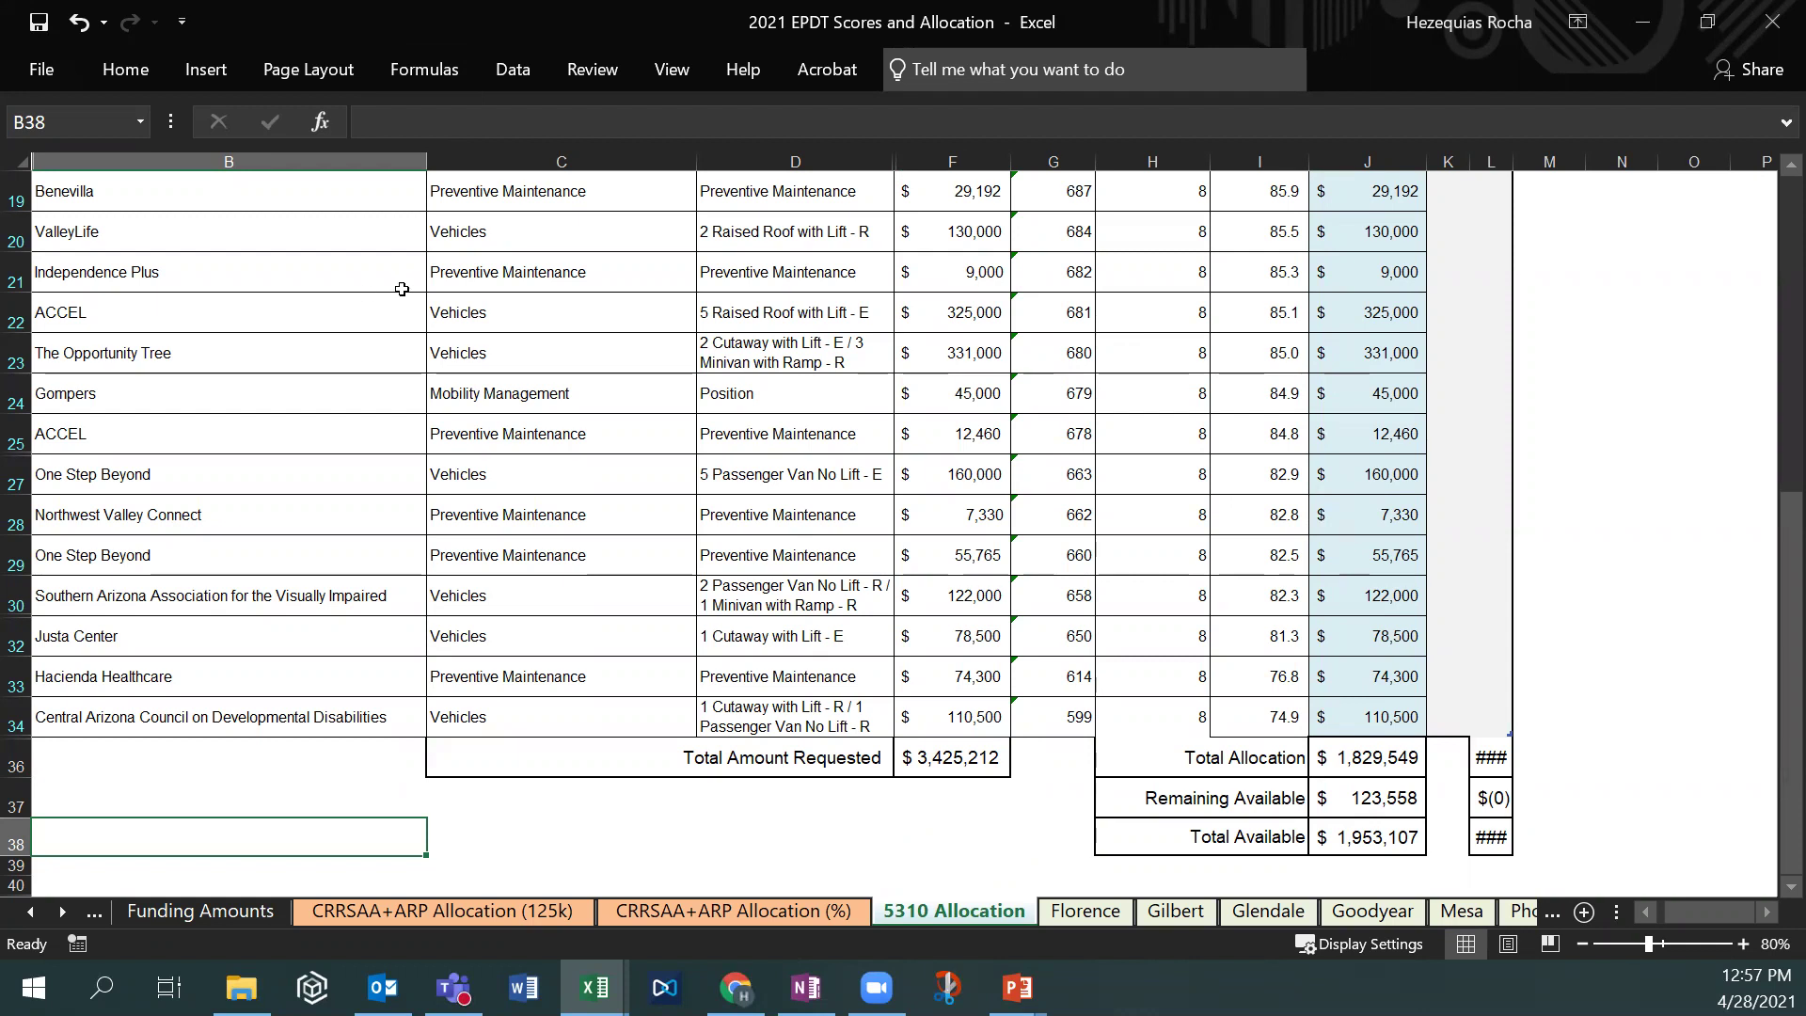
click(1675, 372)
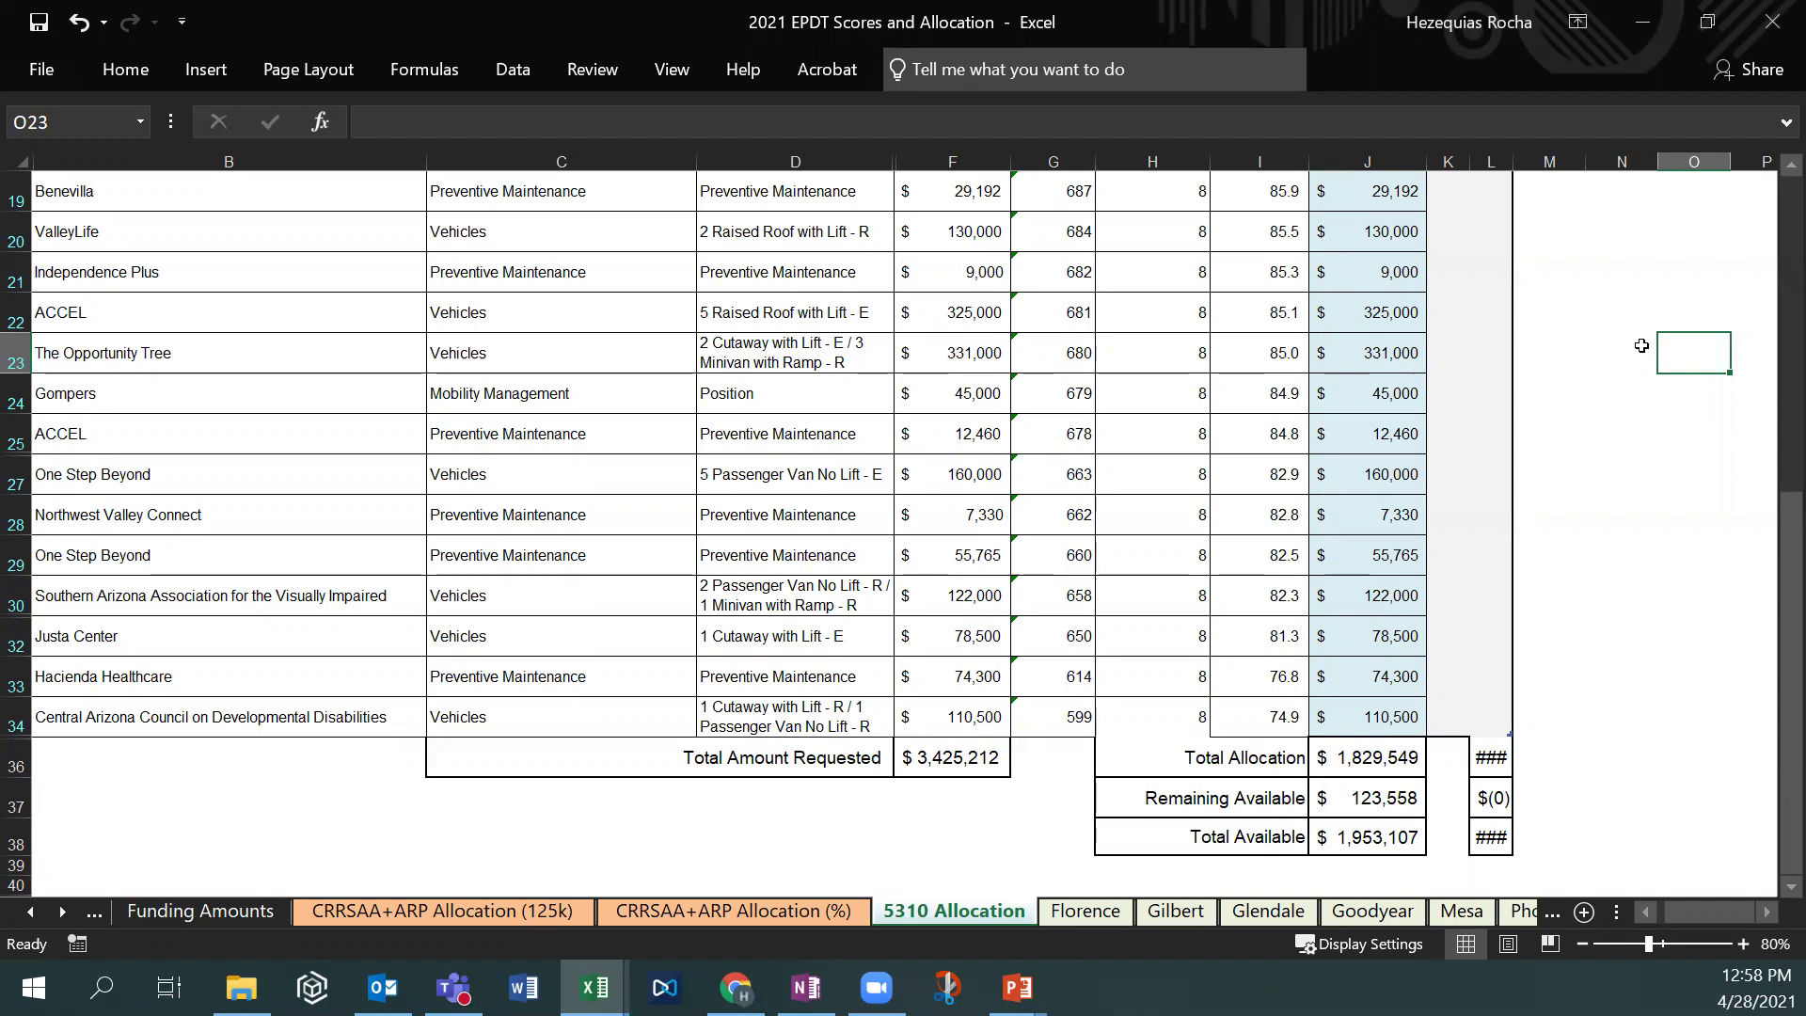
click(1679, 291)
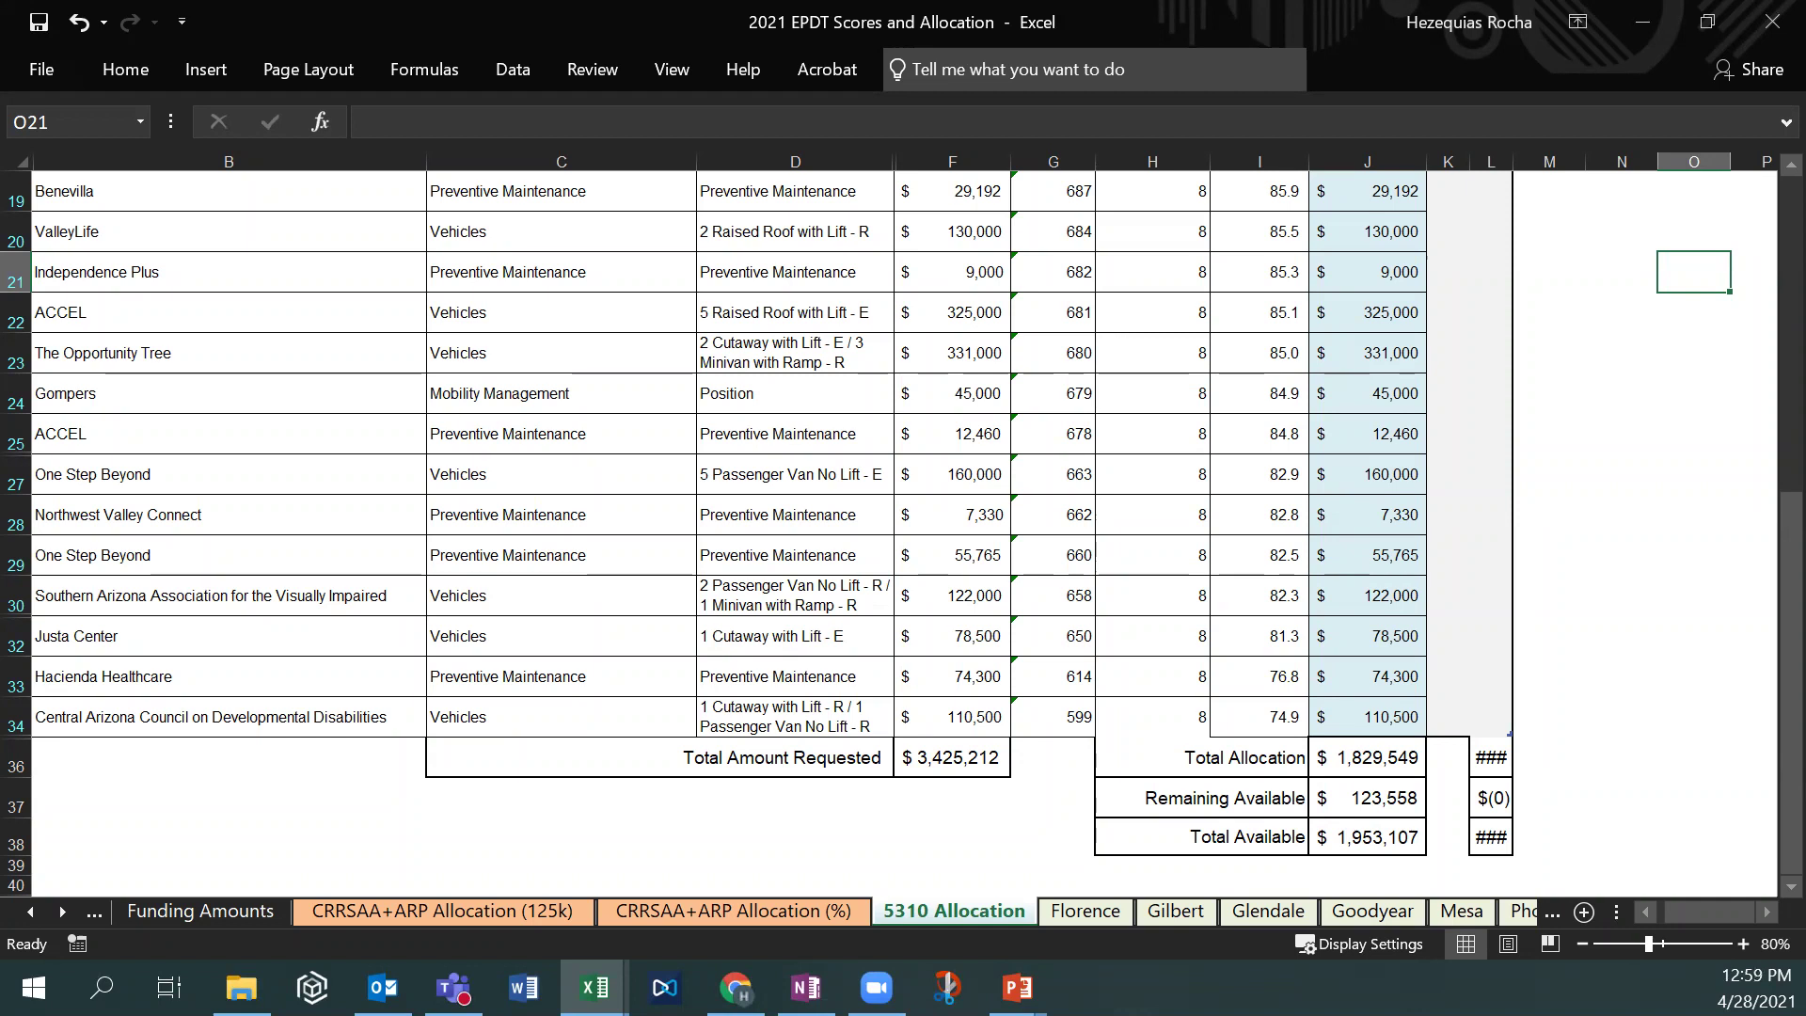
key(alt+Tab)
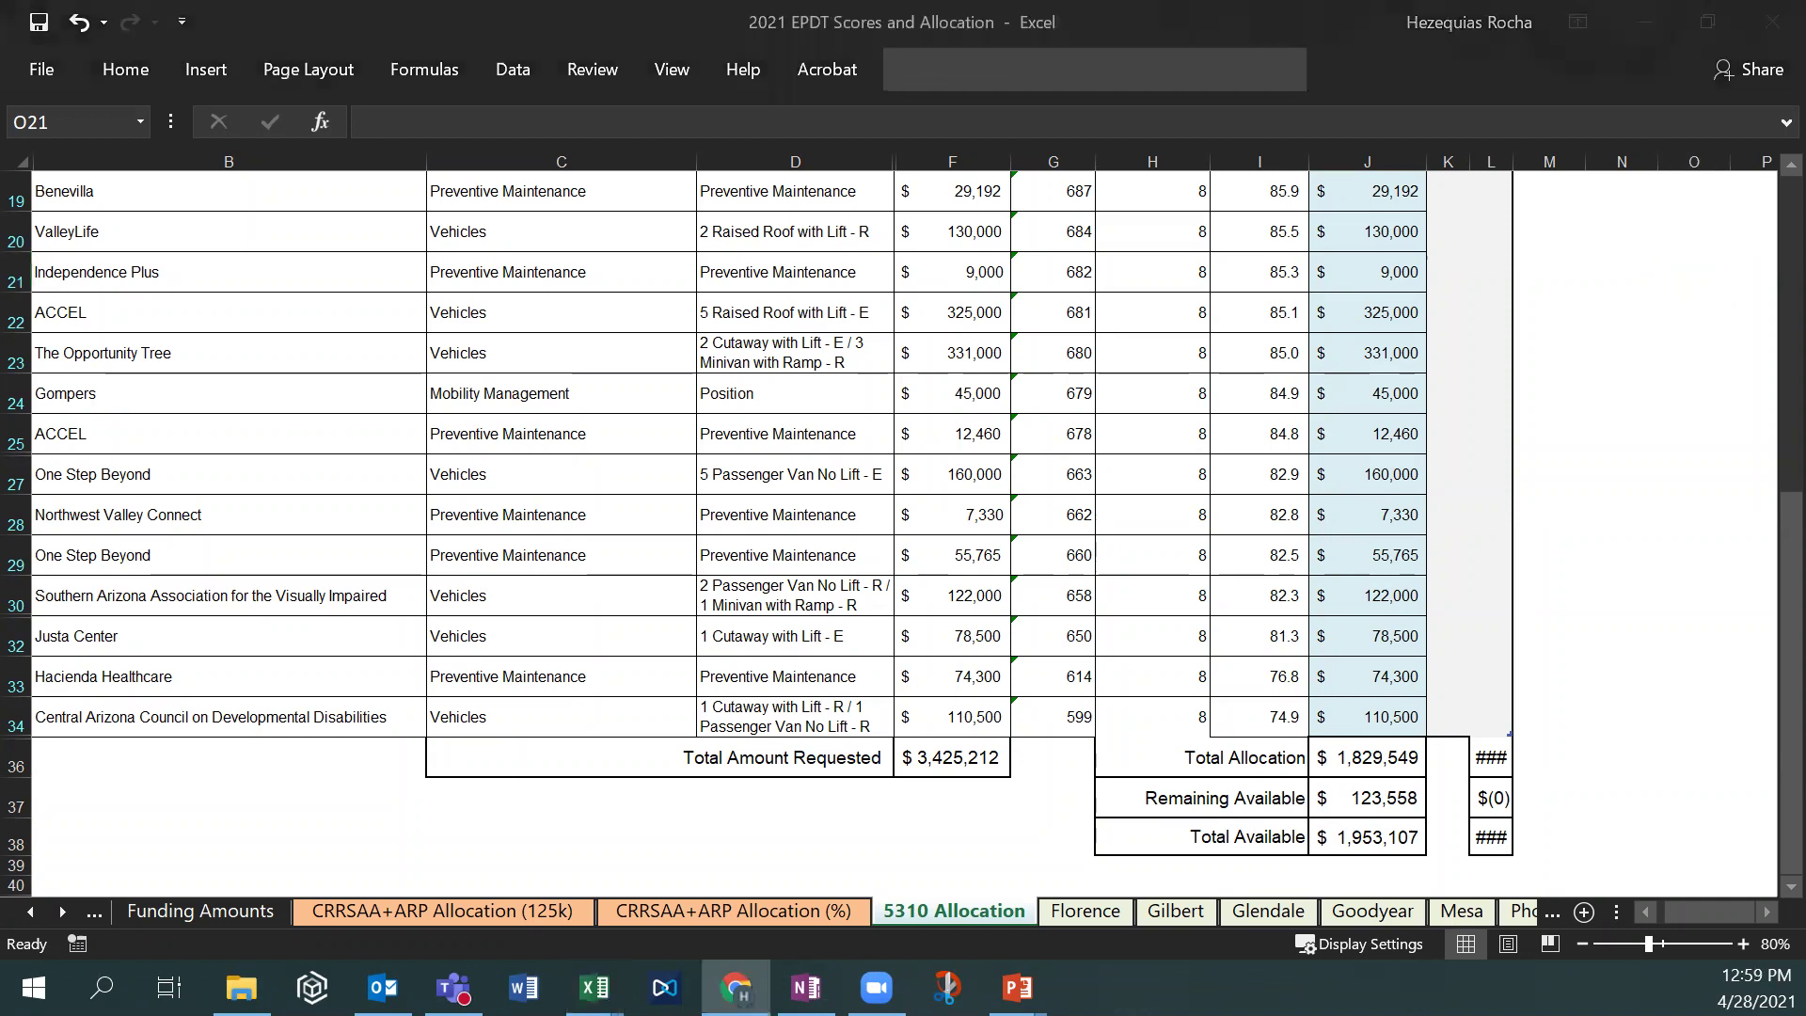
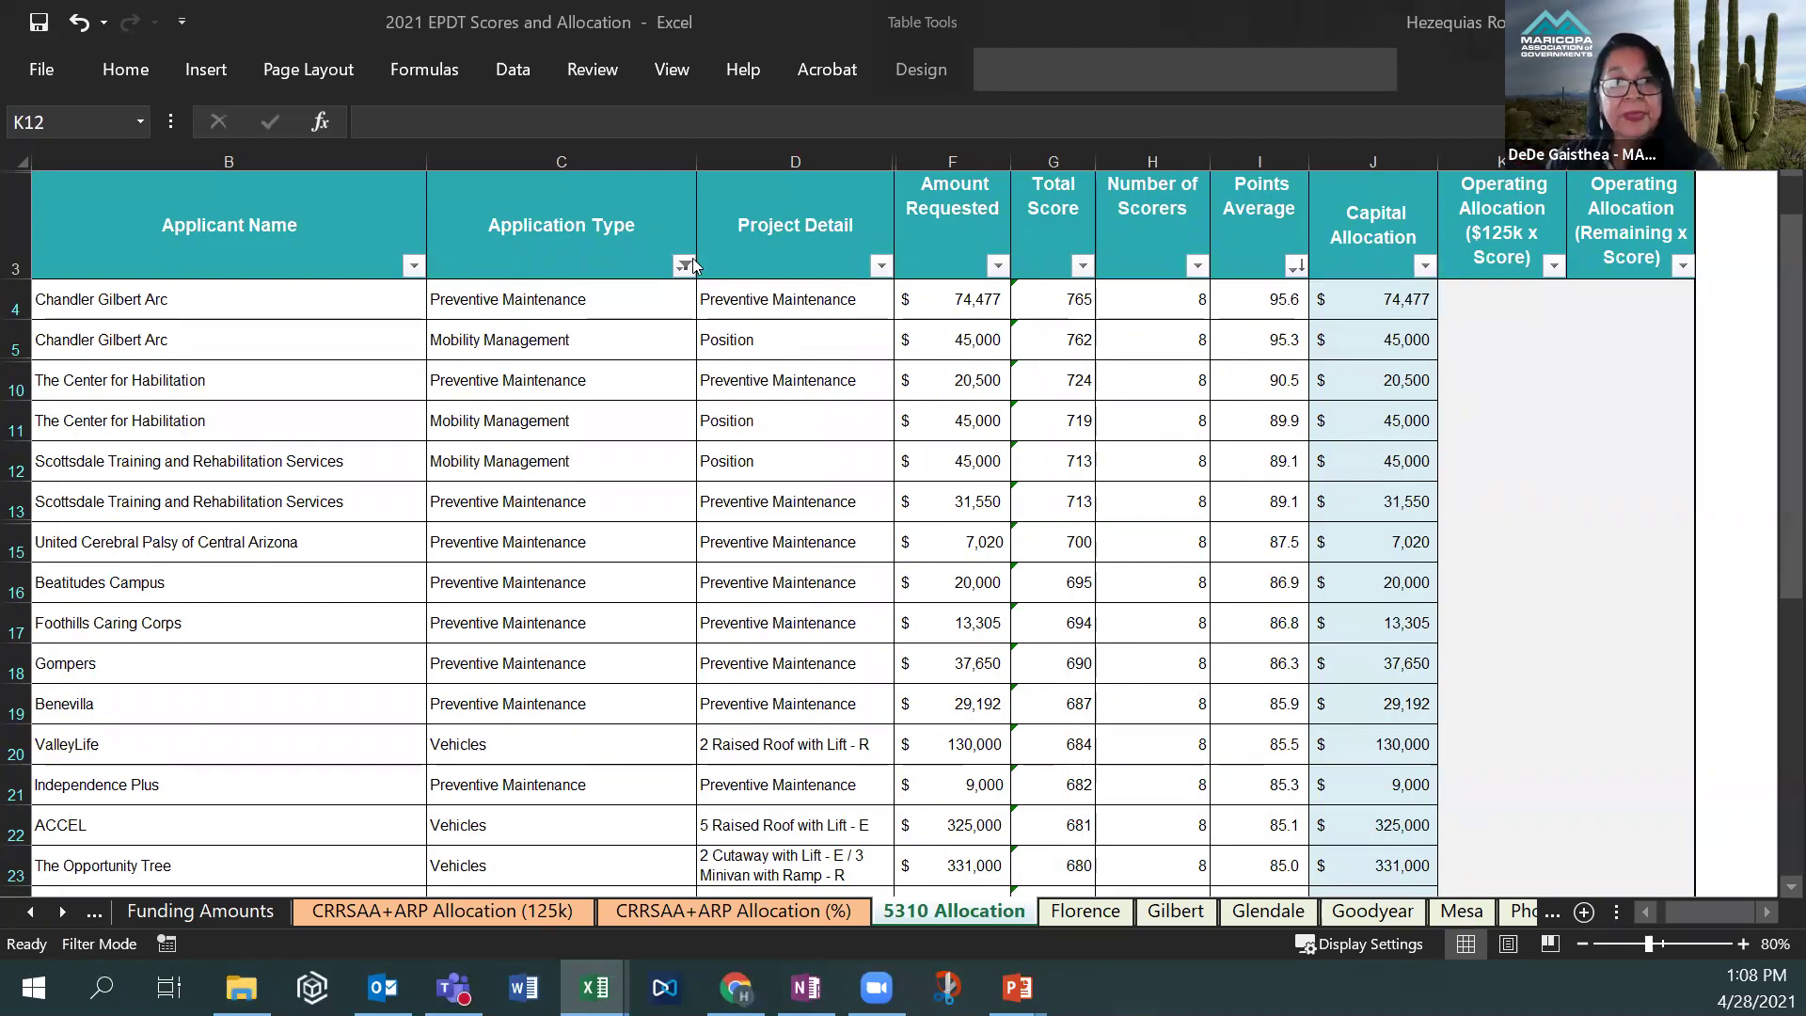
Filter Application Type to only Accessibility Improvements to Transit, Exceeding ADA Service and Public Transportation Alternatives.
click(686, 267)
click(685, 267)
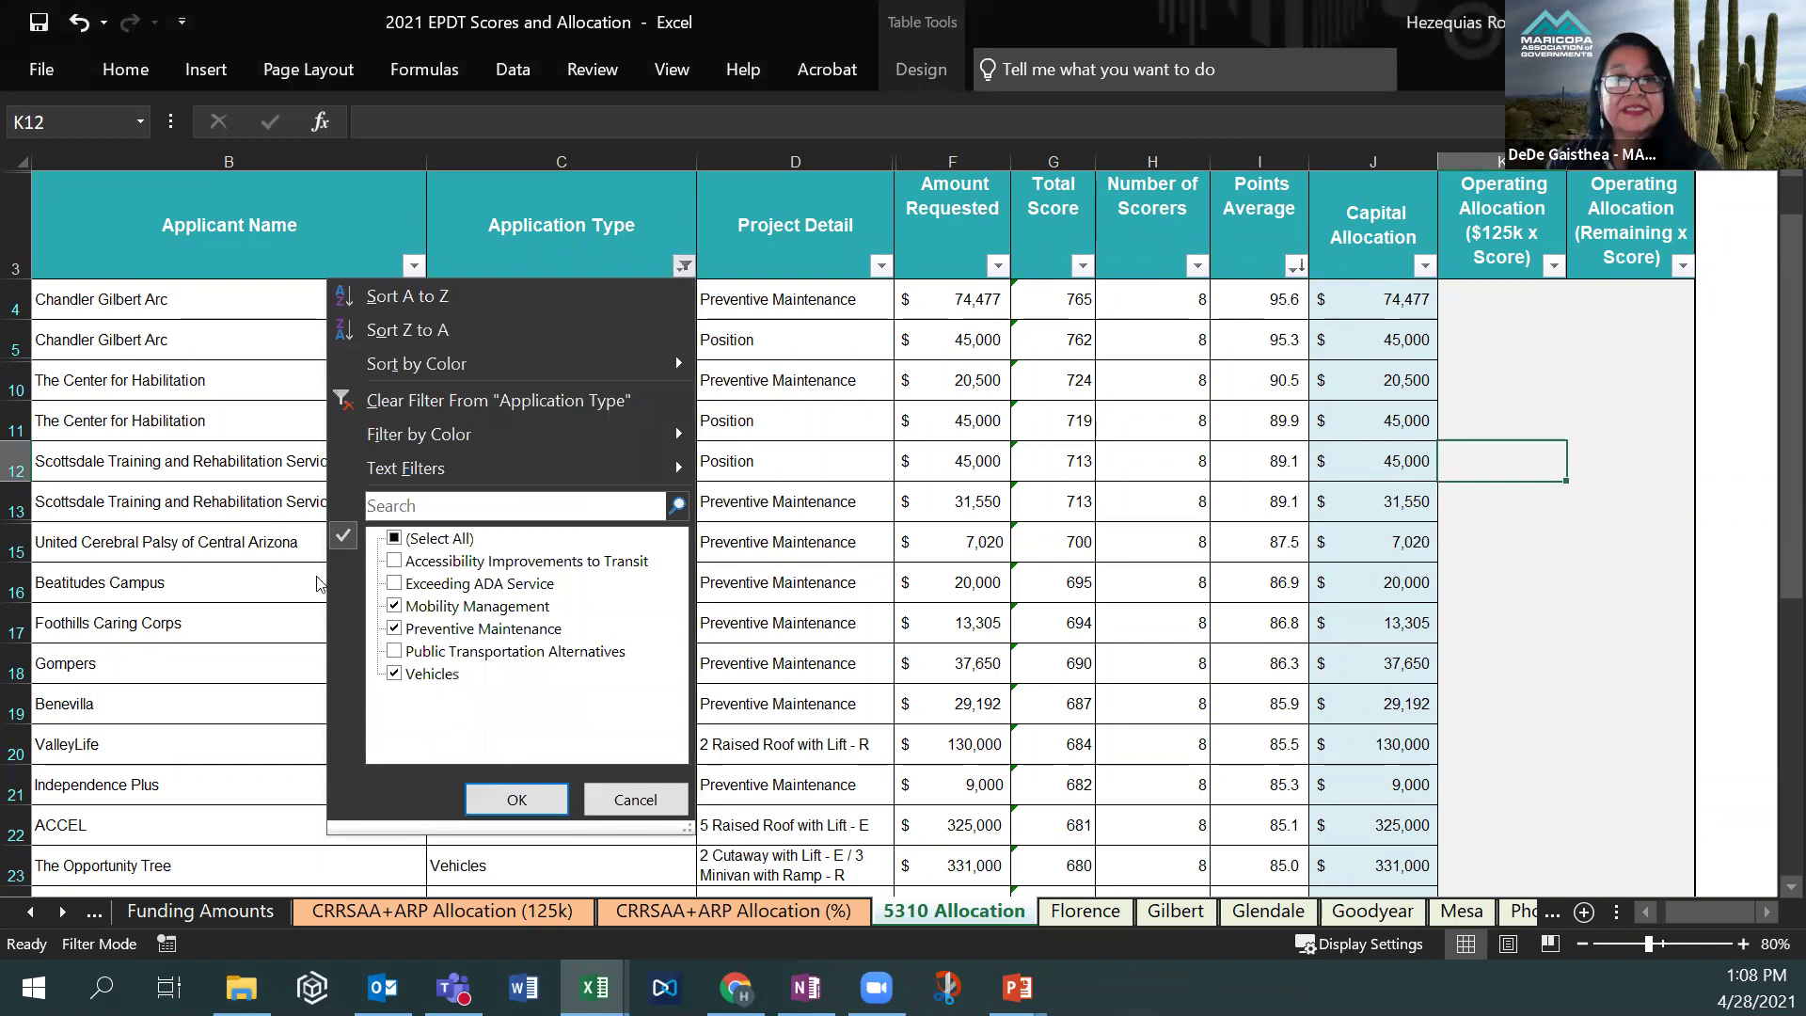
click(395, 538)
click(395, 538)
click(394, 560)
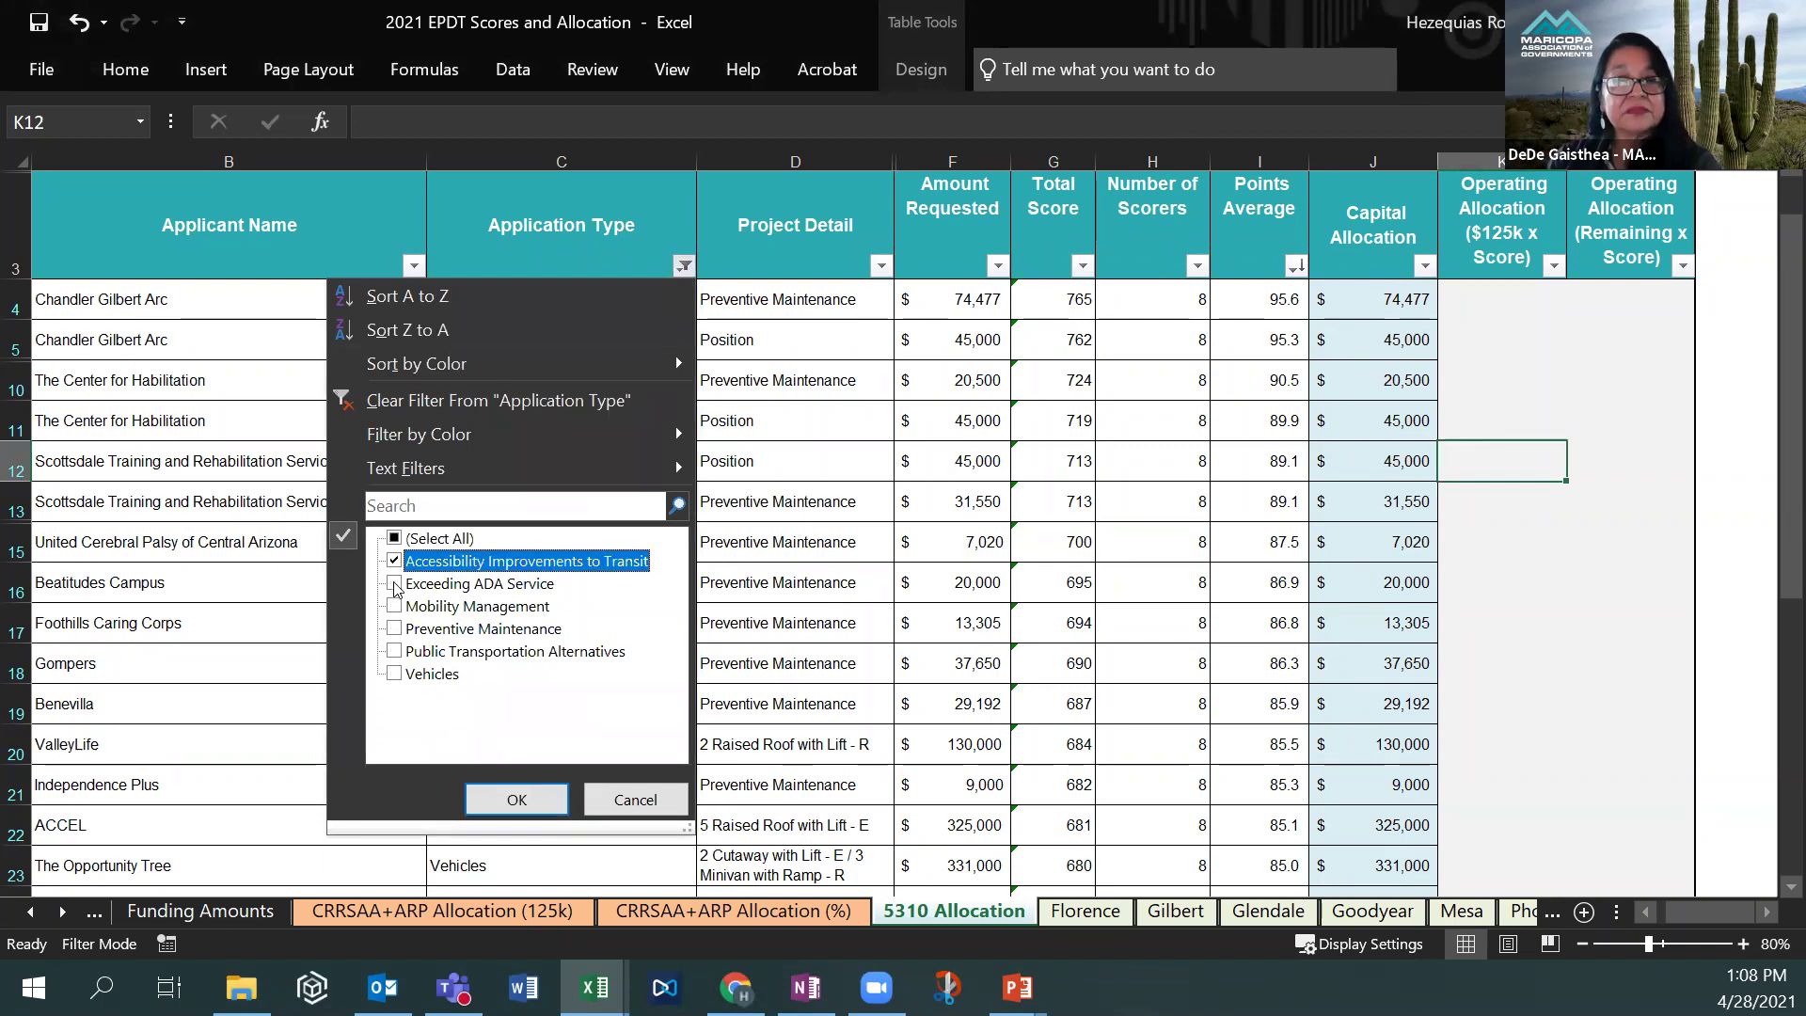
click(394, 583)
click(394, 651)
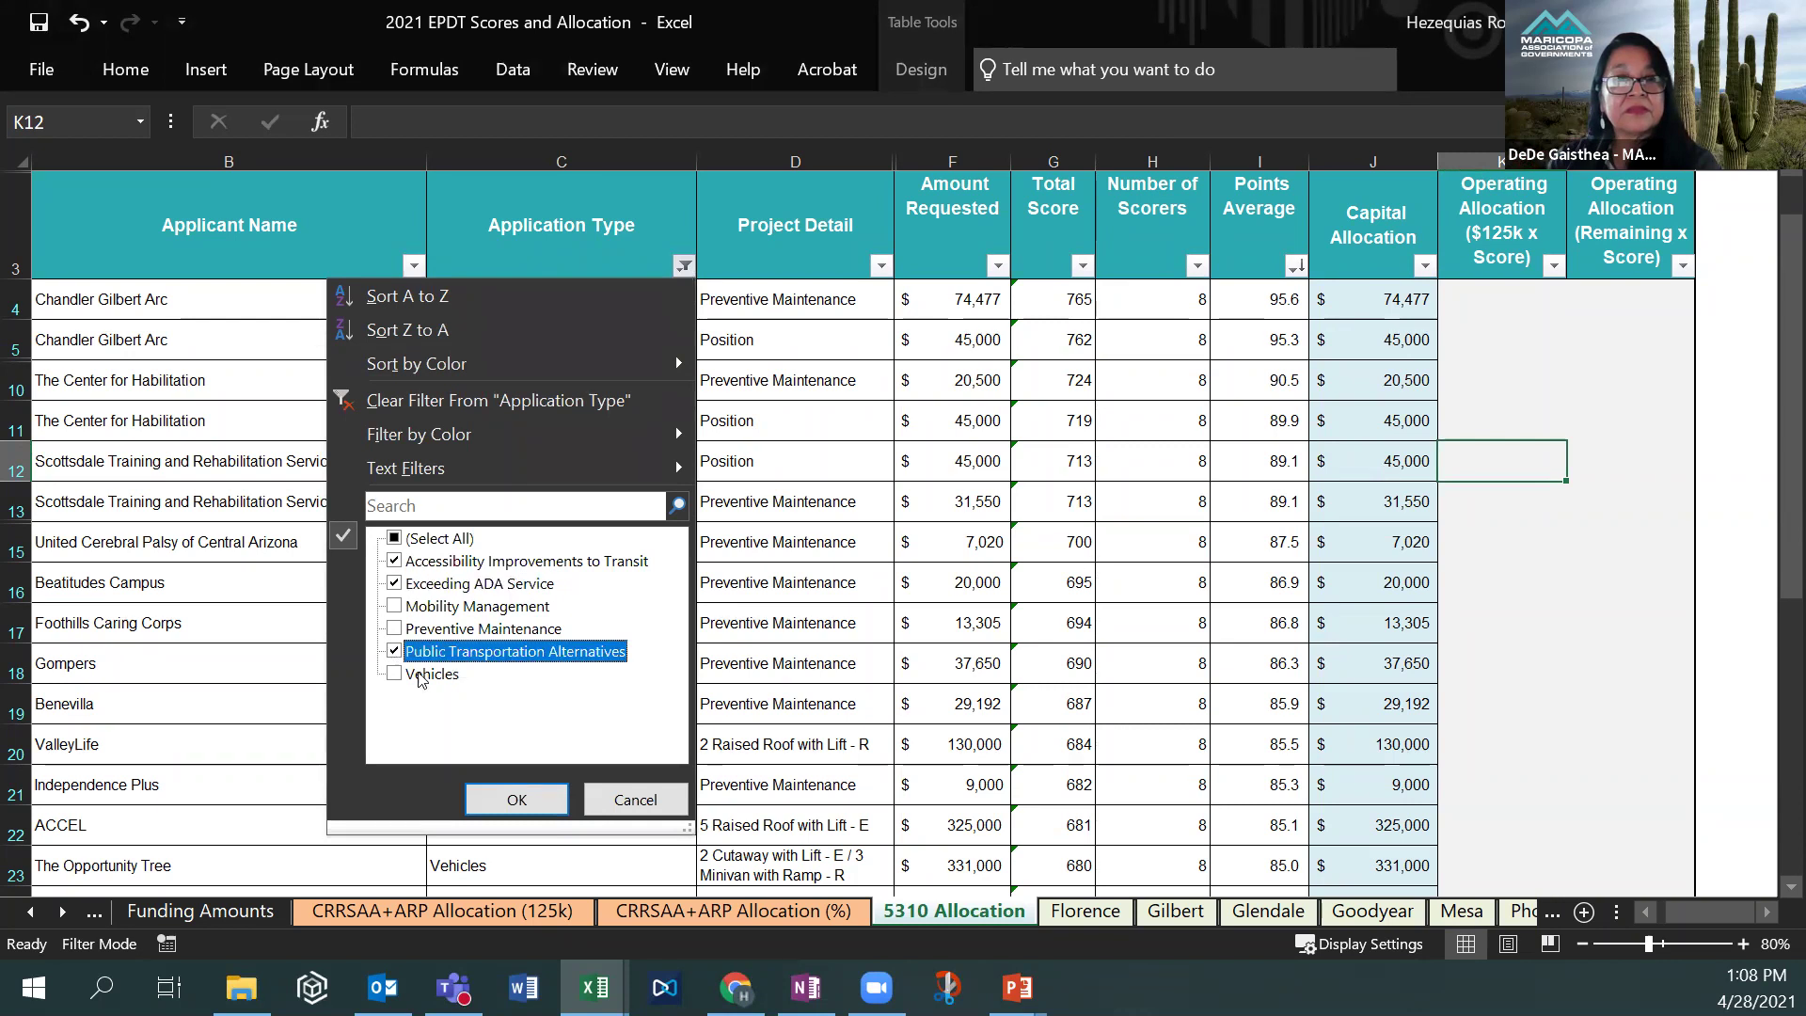
click(502, 799)
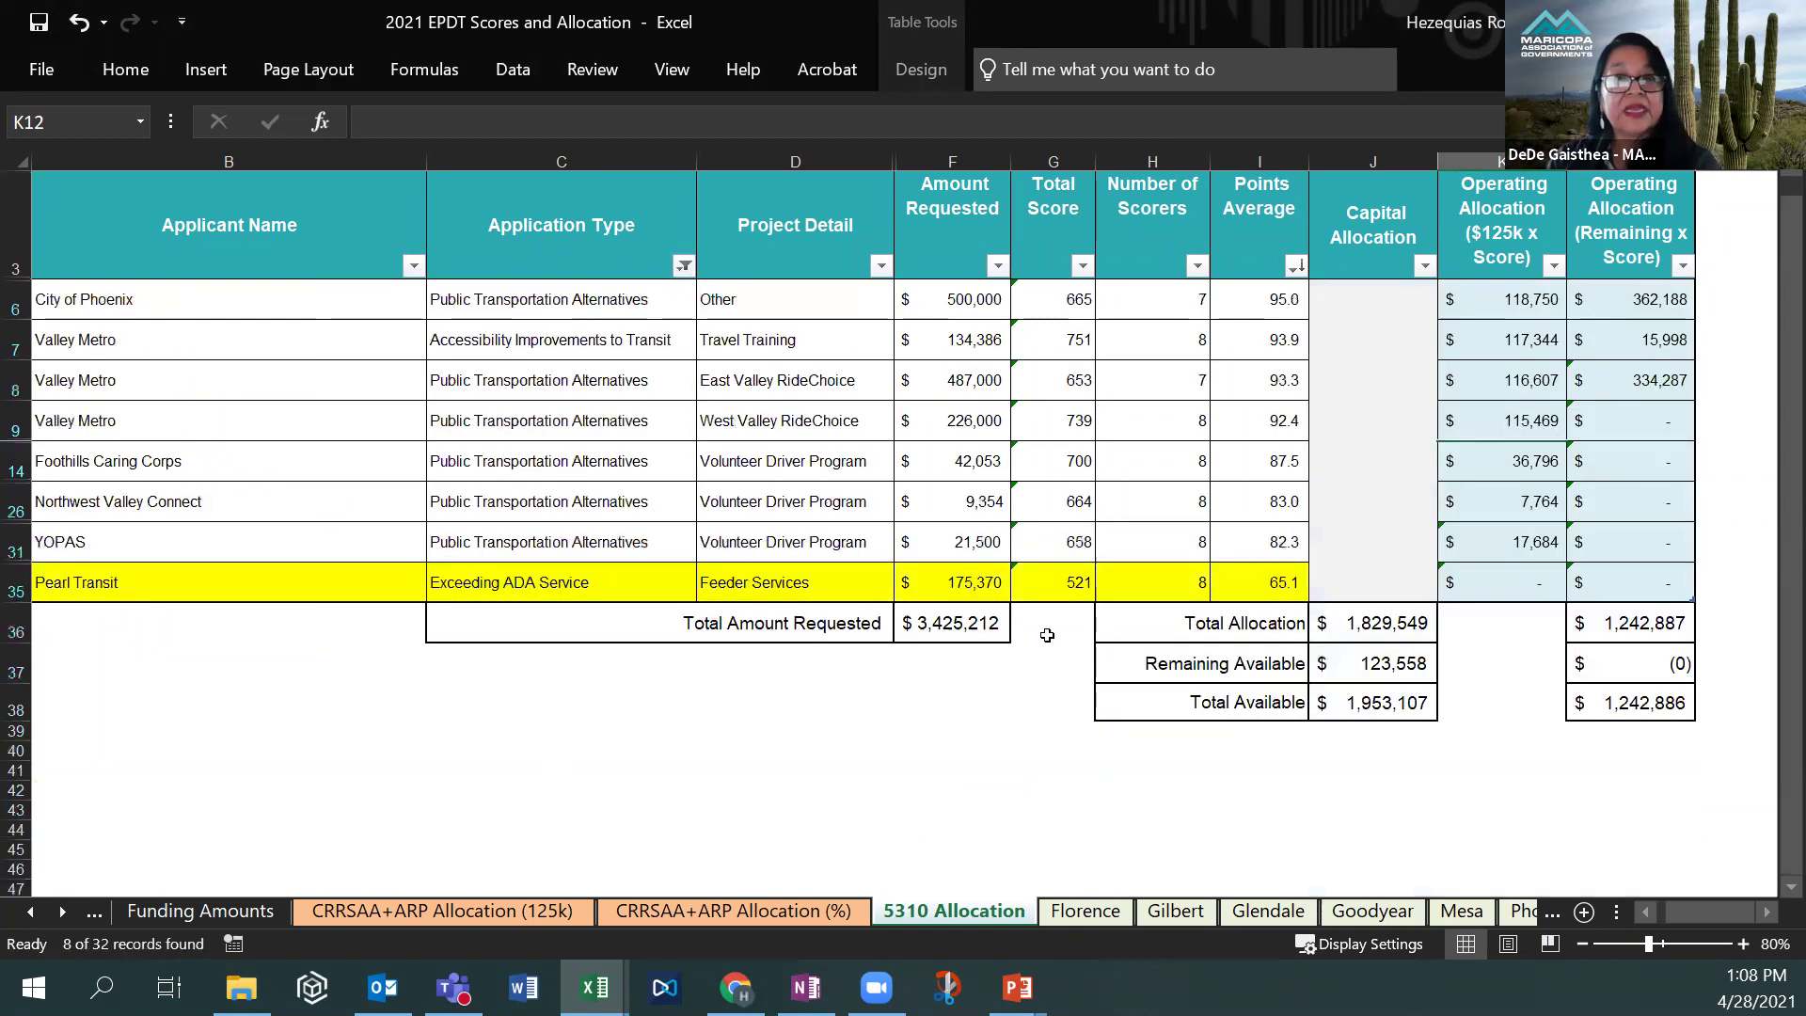
click(1427, 806)
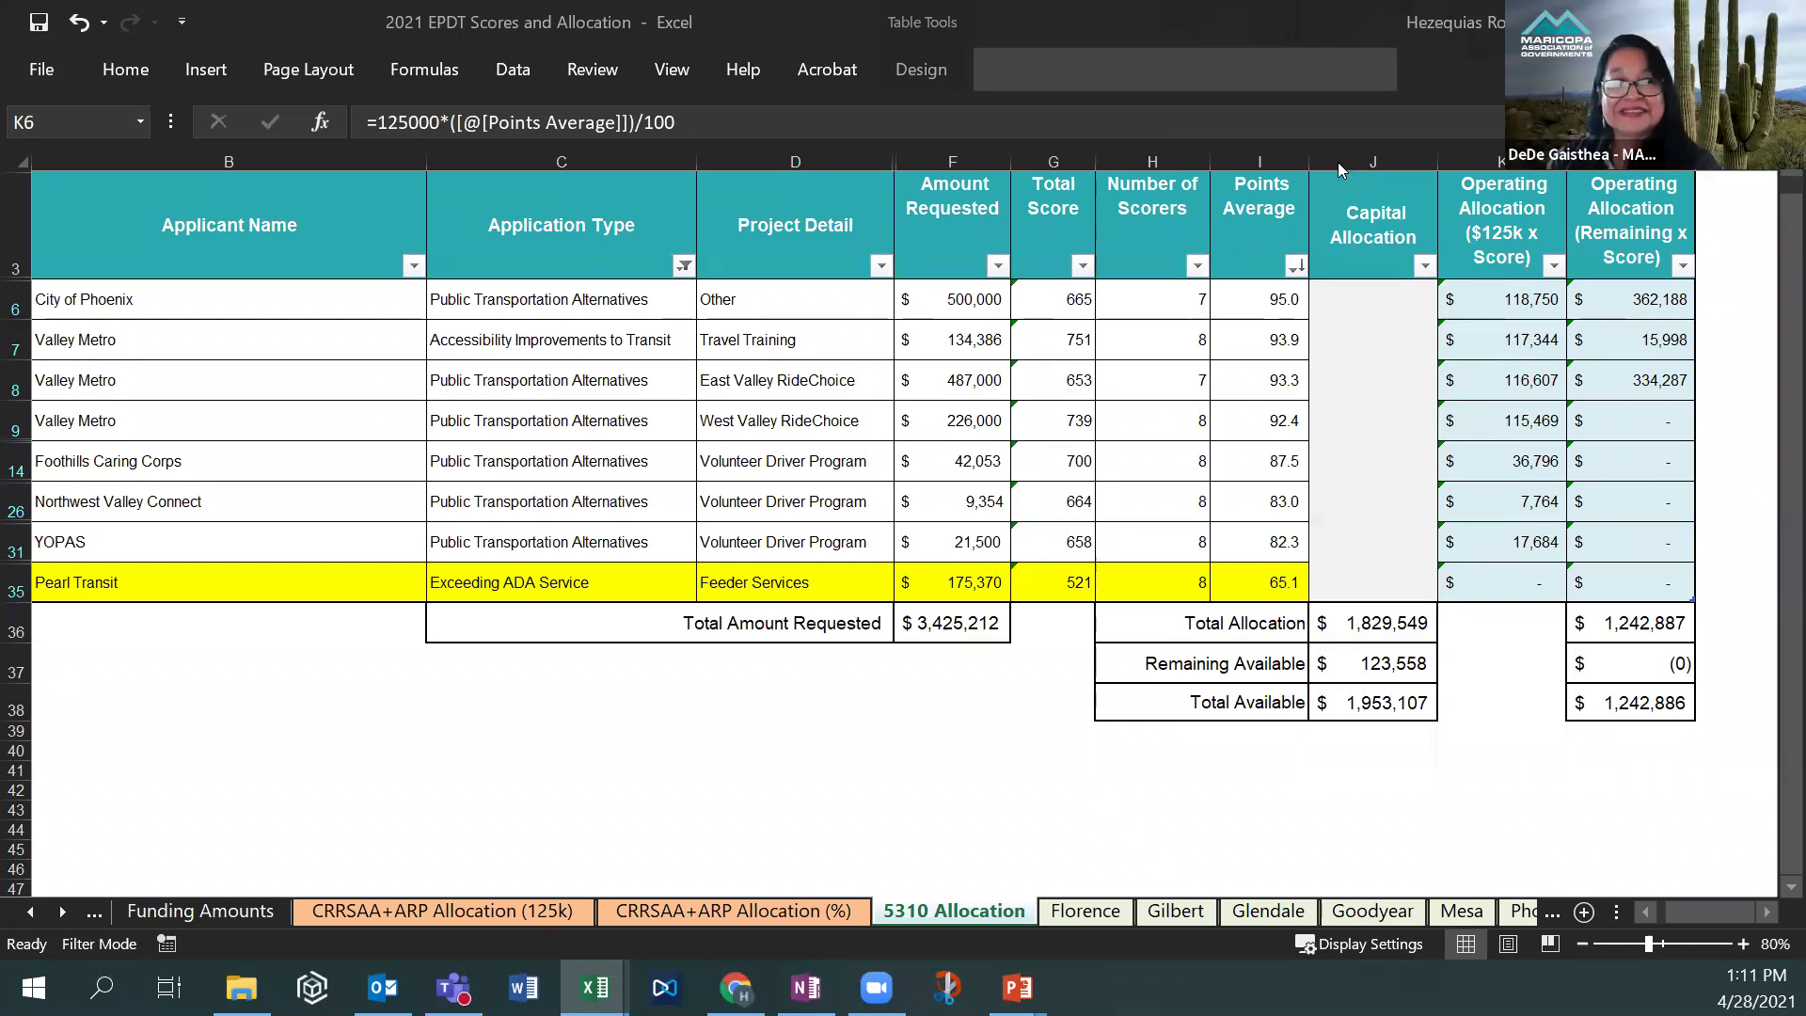
Highlight the whole block of filtered operating applications, and inspect the $125k x Score formulas for City of Phoenix and Foothills Caring Corps.
click(1635, 575)
drag(1368, 443, 154, 299)
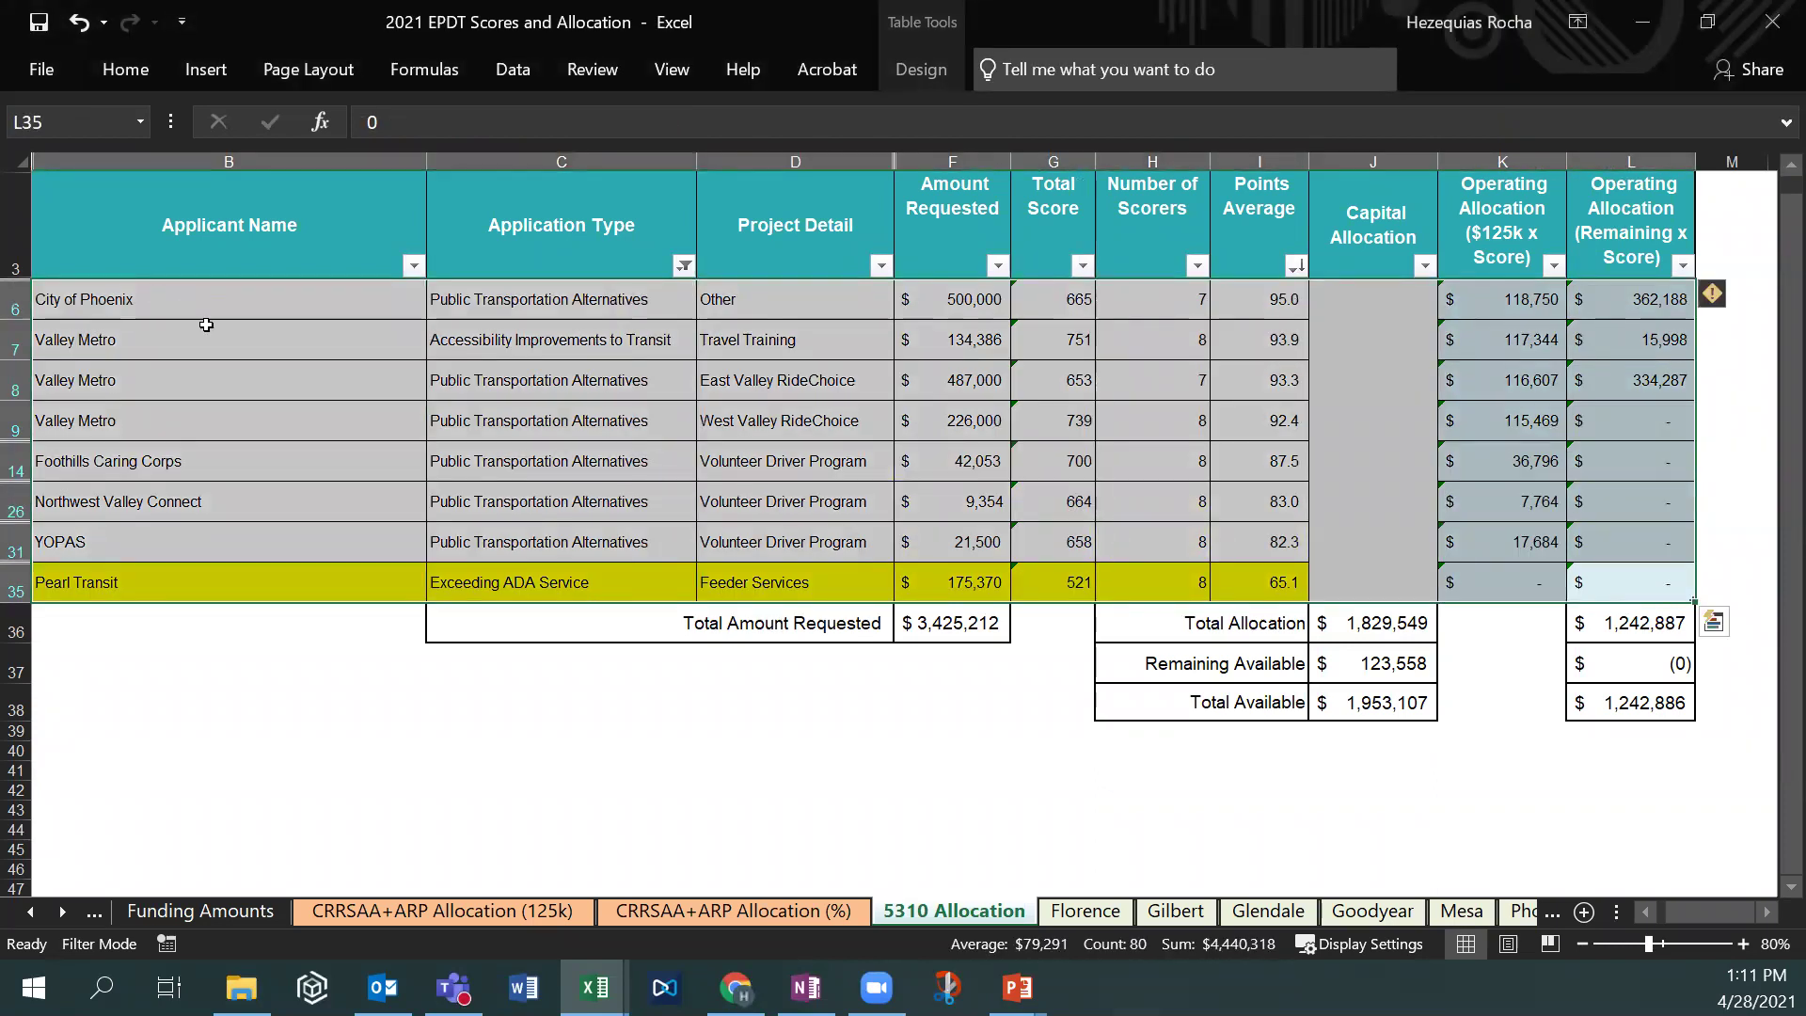
click(249, 341)
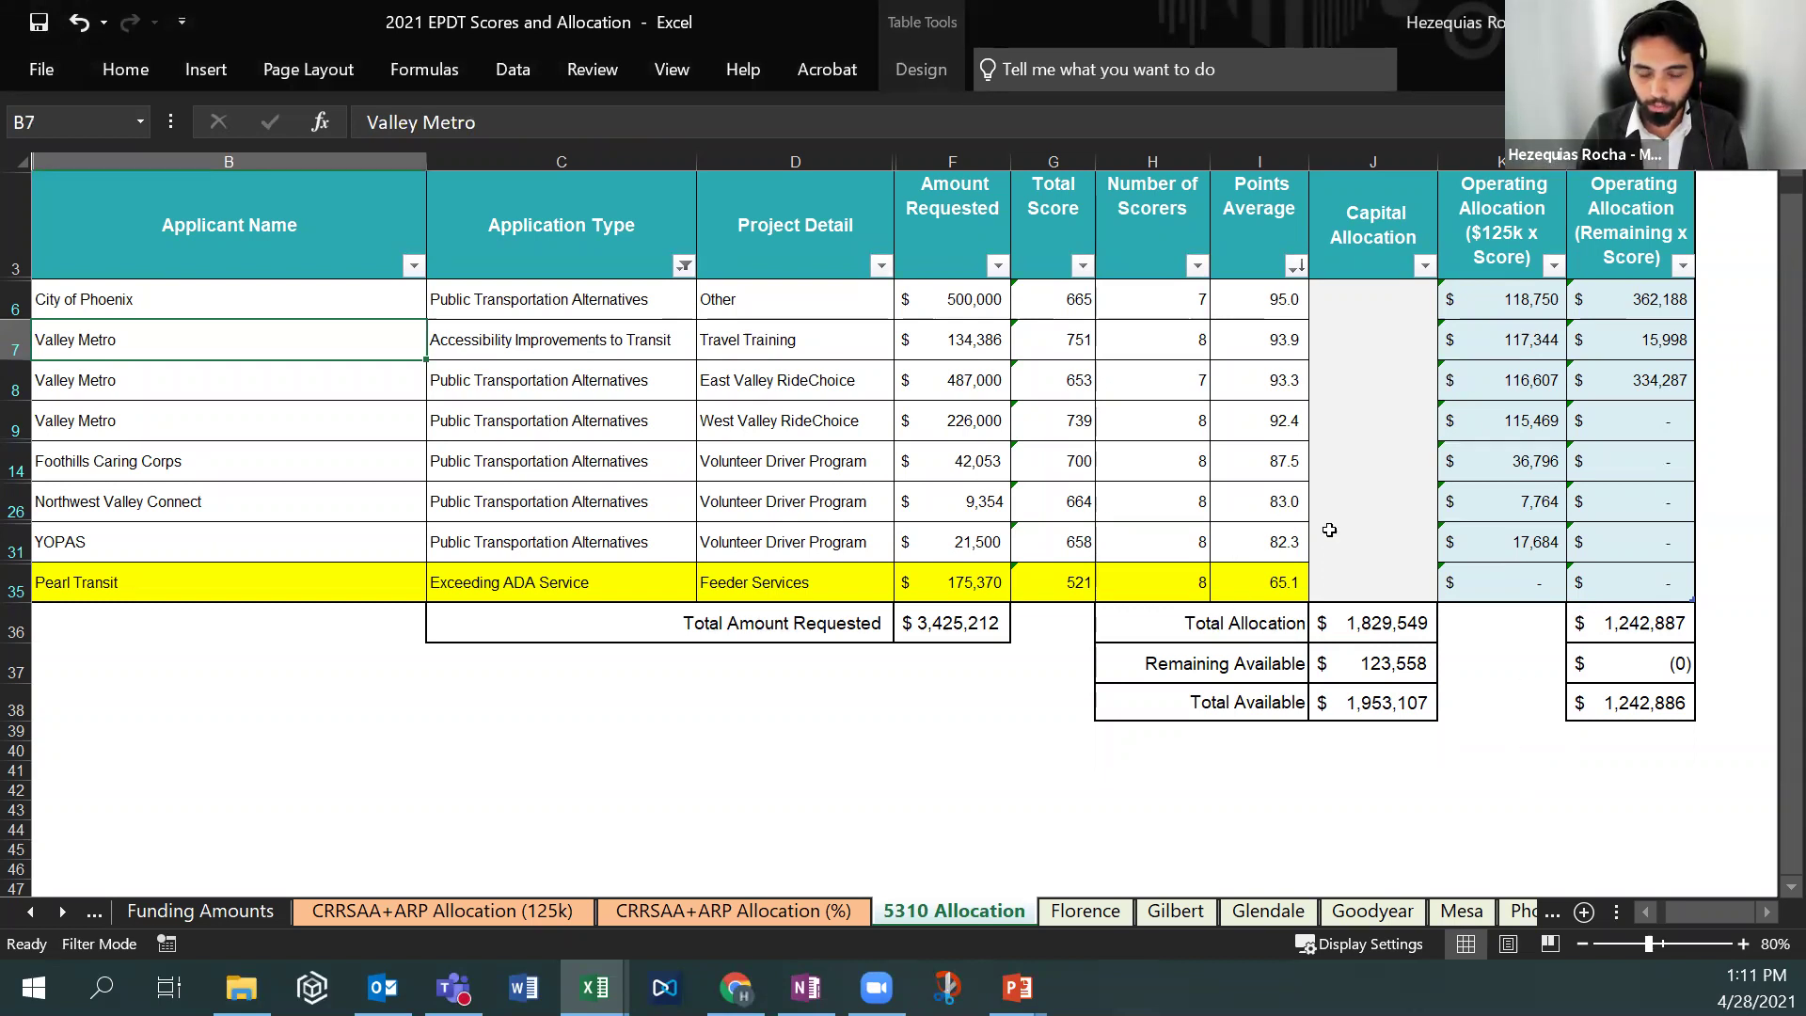
click(1507, 302)
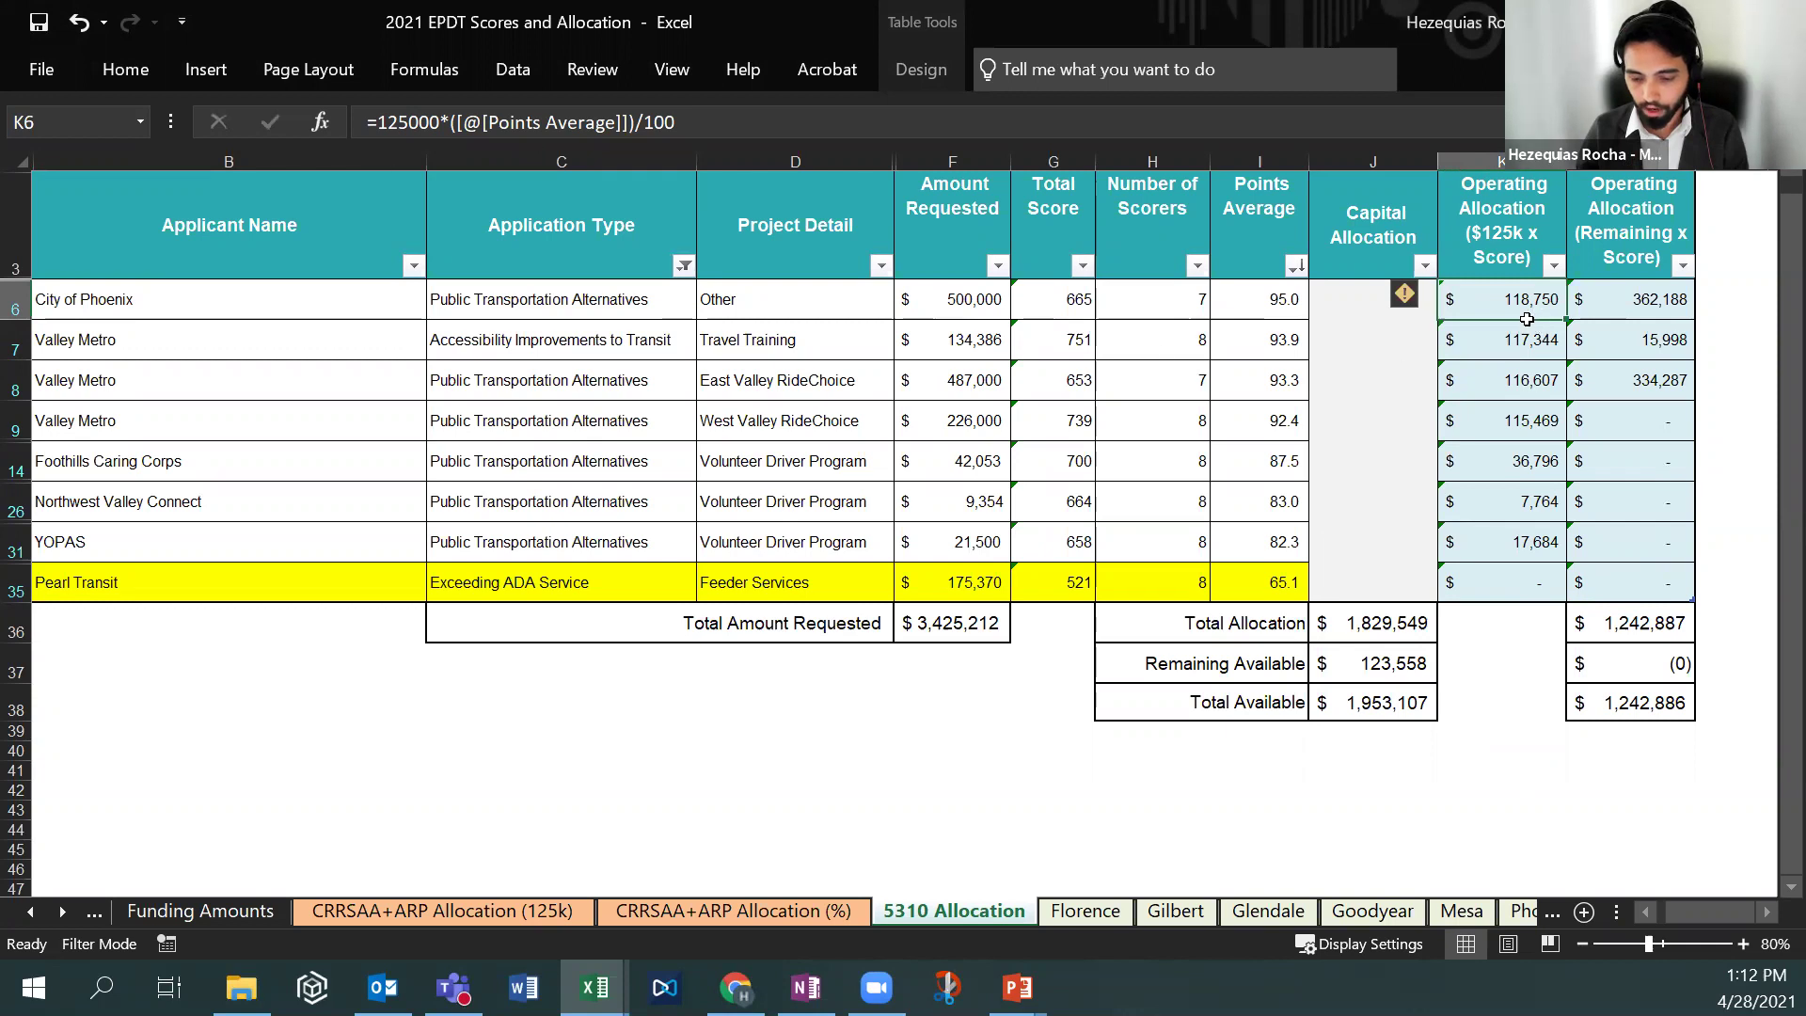
click(1505, 462)
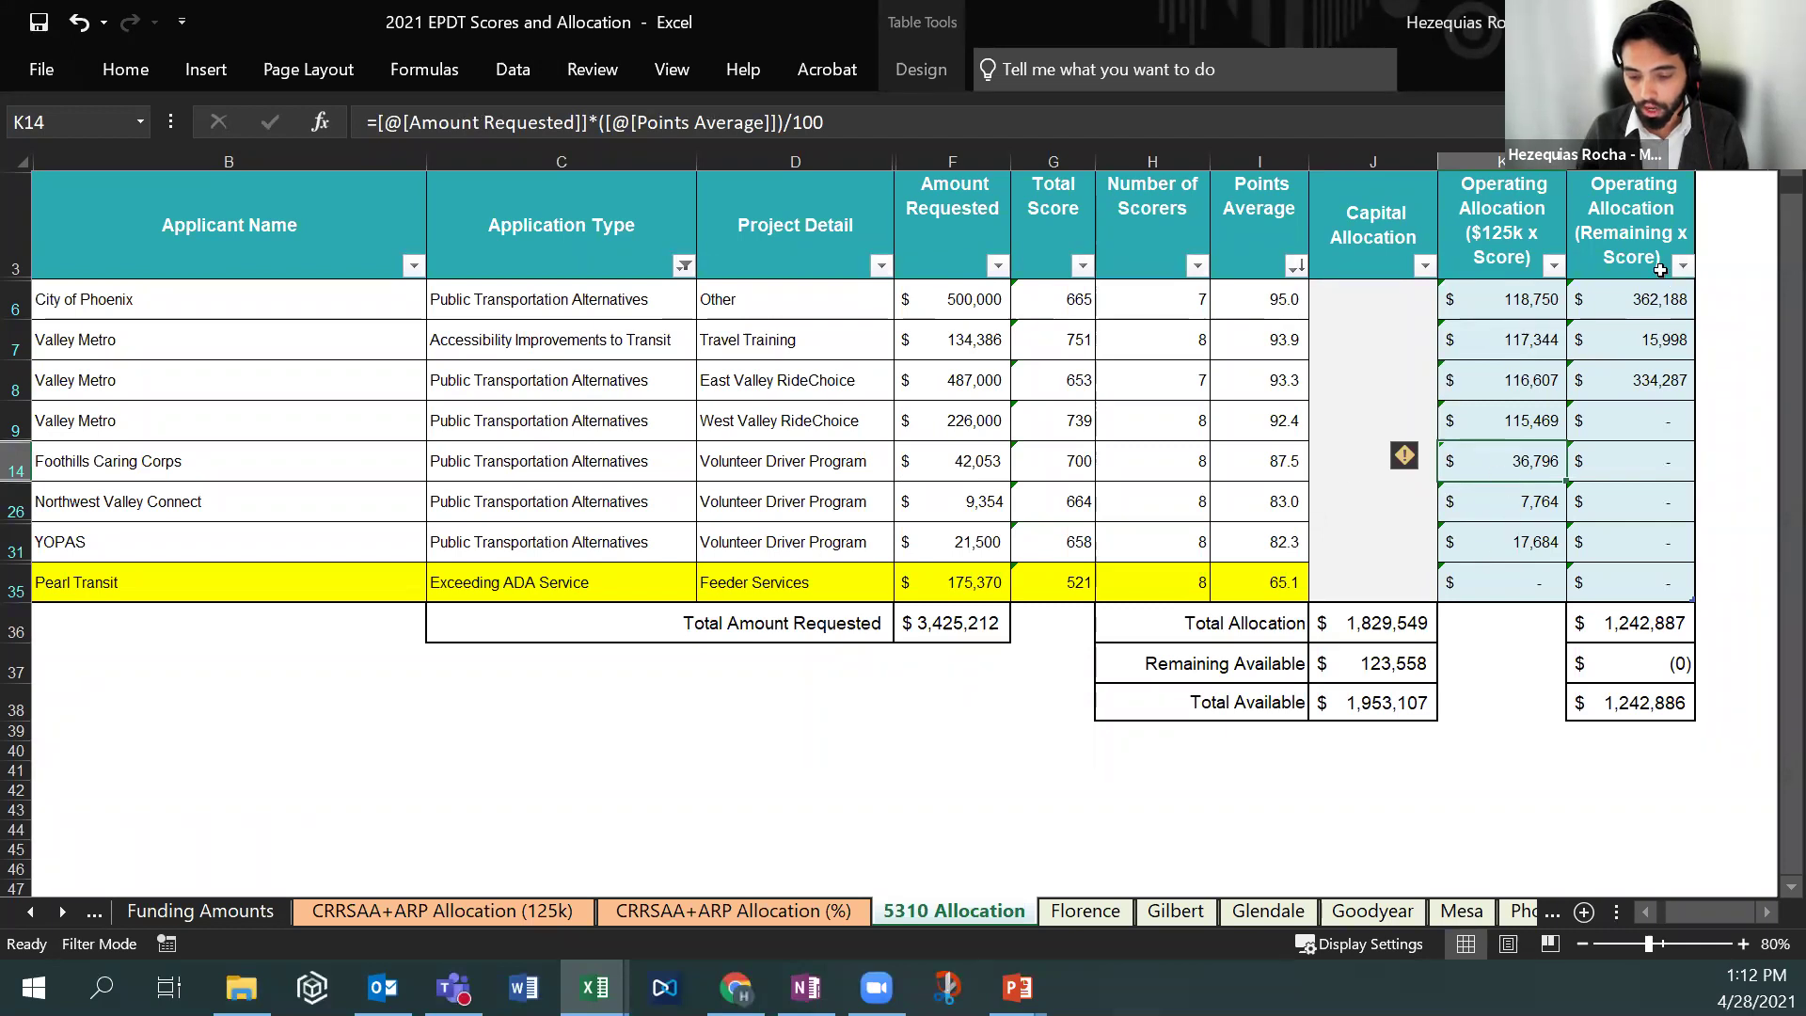
Highlight the Remaining x Score operating allocations in rows 6 to 8, and inspect the City of Phoenix and East Valley RideChoice cells individually.
drag(1634, 304, 1637, 385)
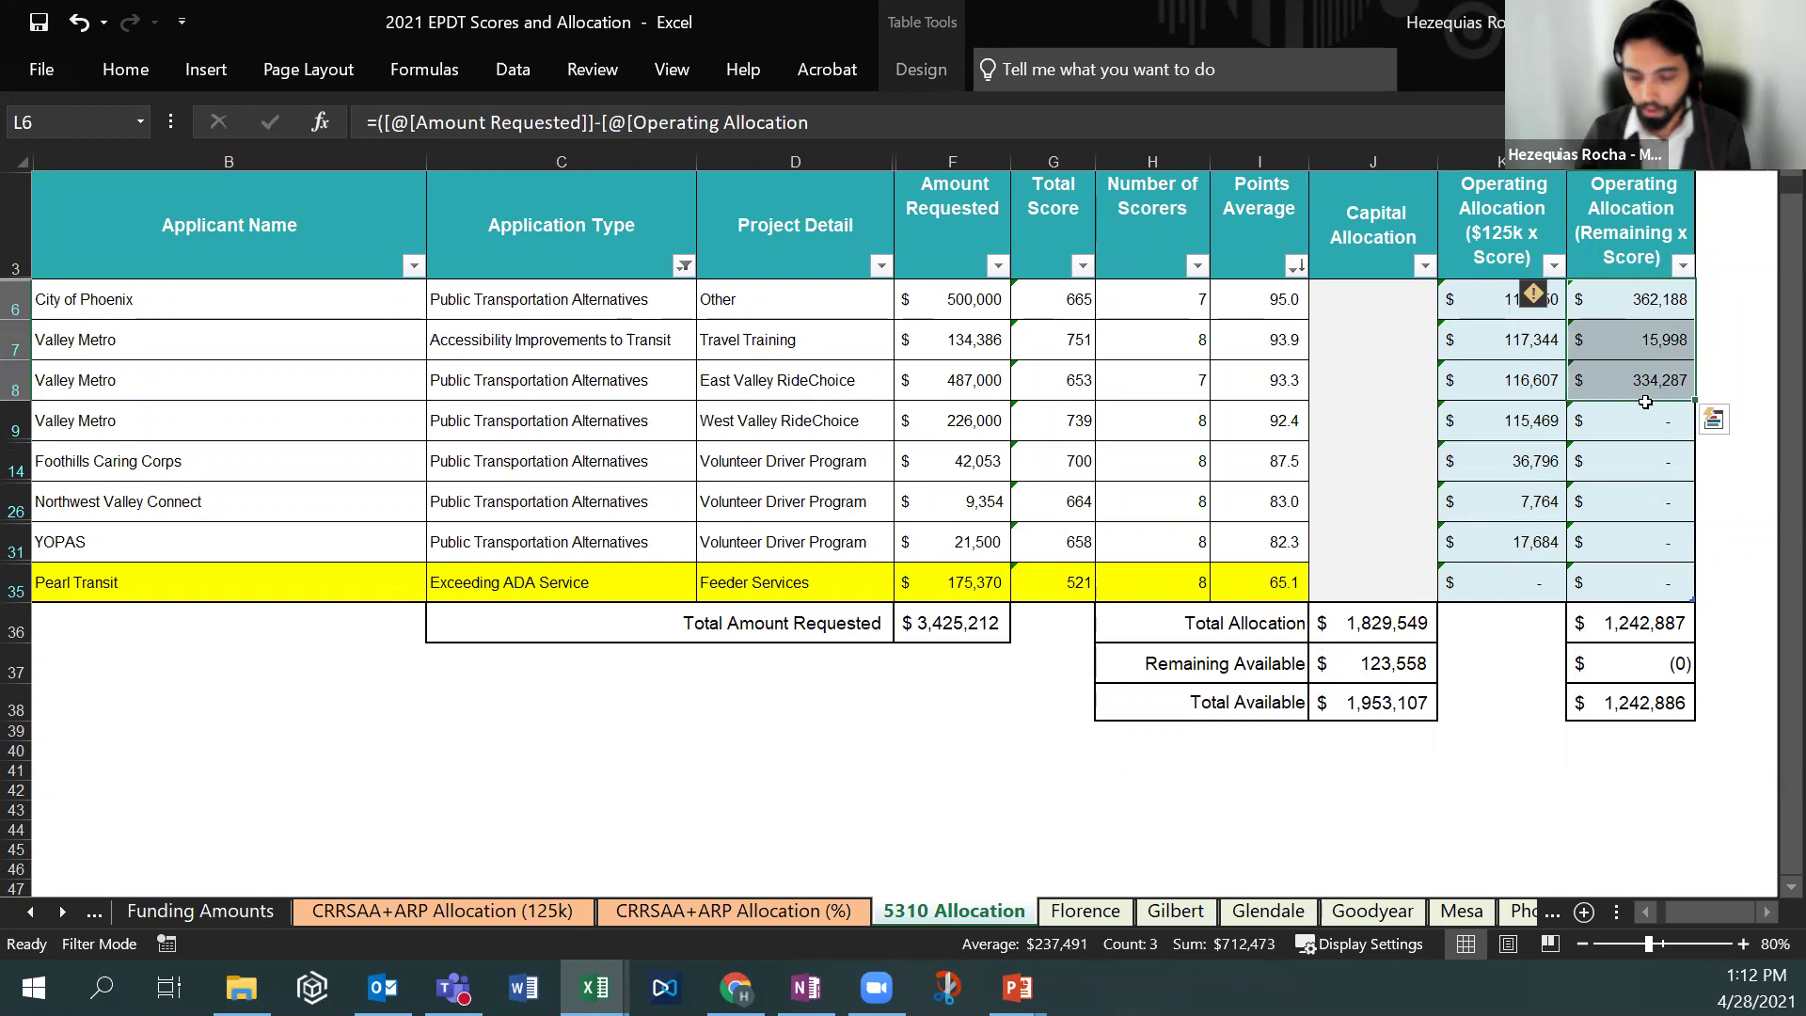
click(1644, 412)
drag(1628, 307, 1624, 390)
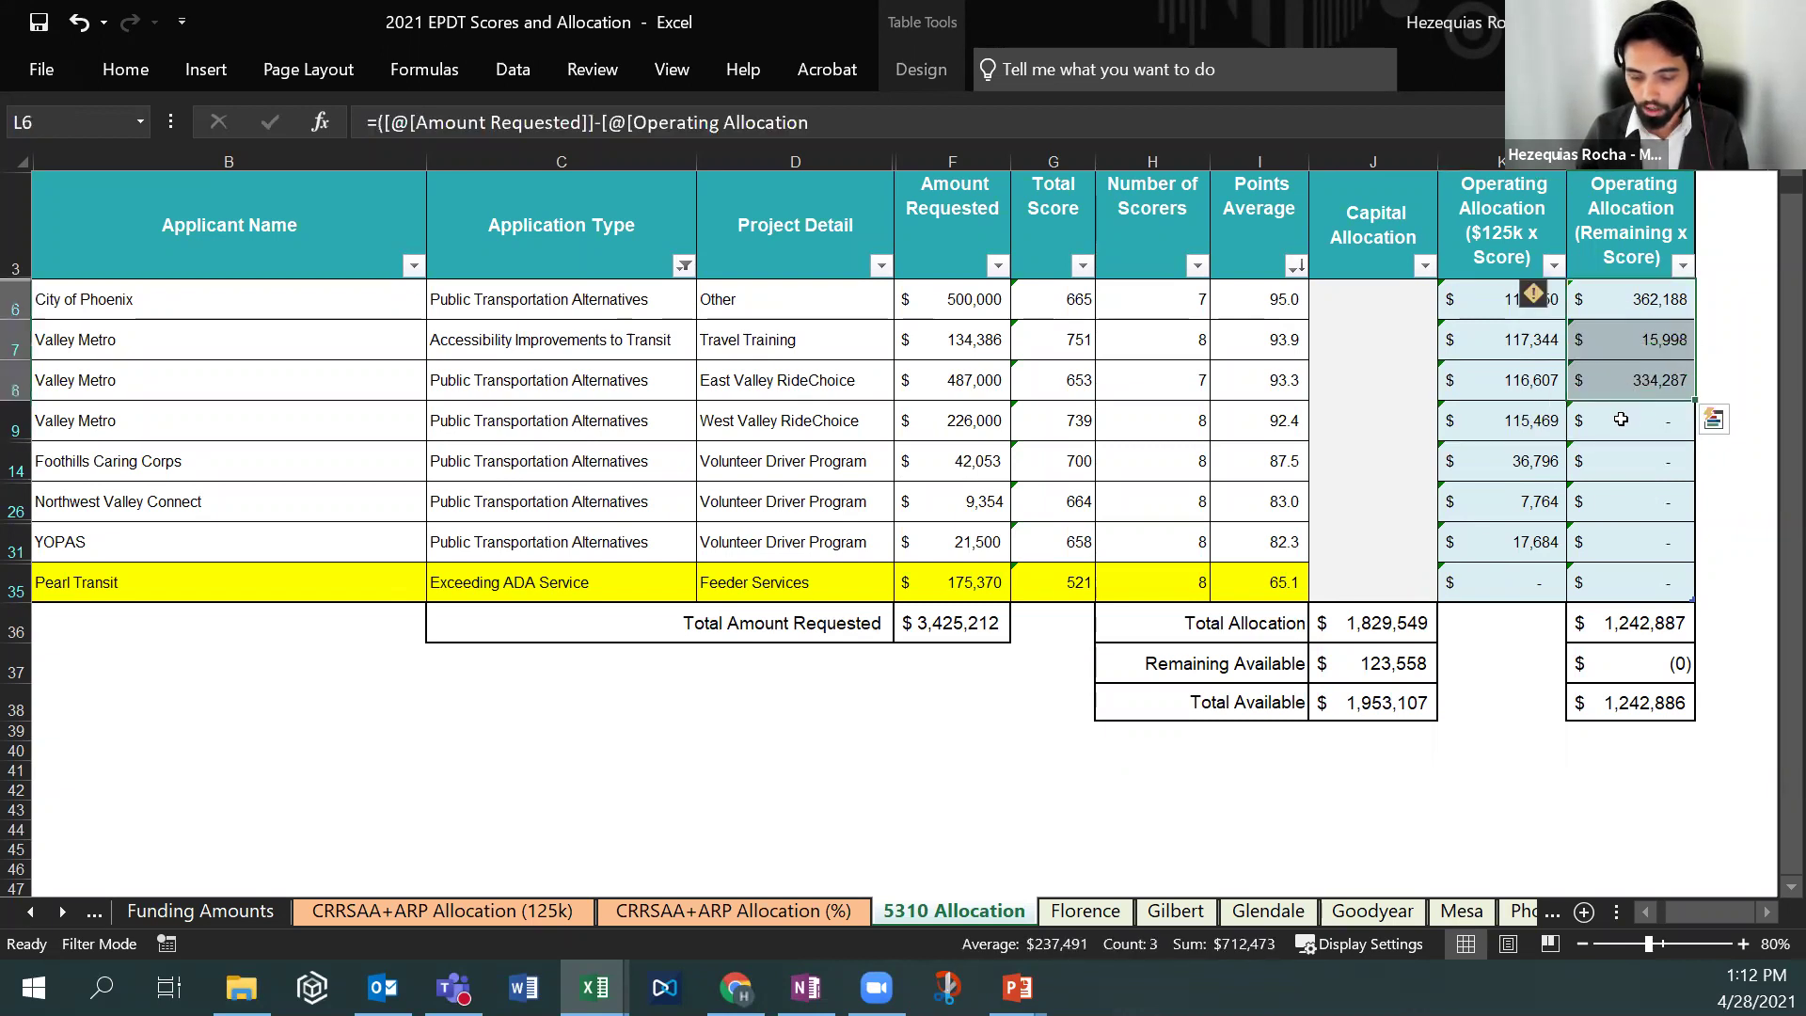
click(1628, 308)
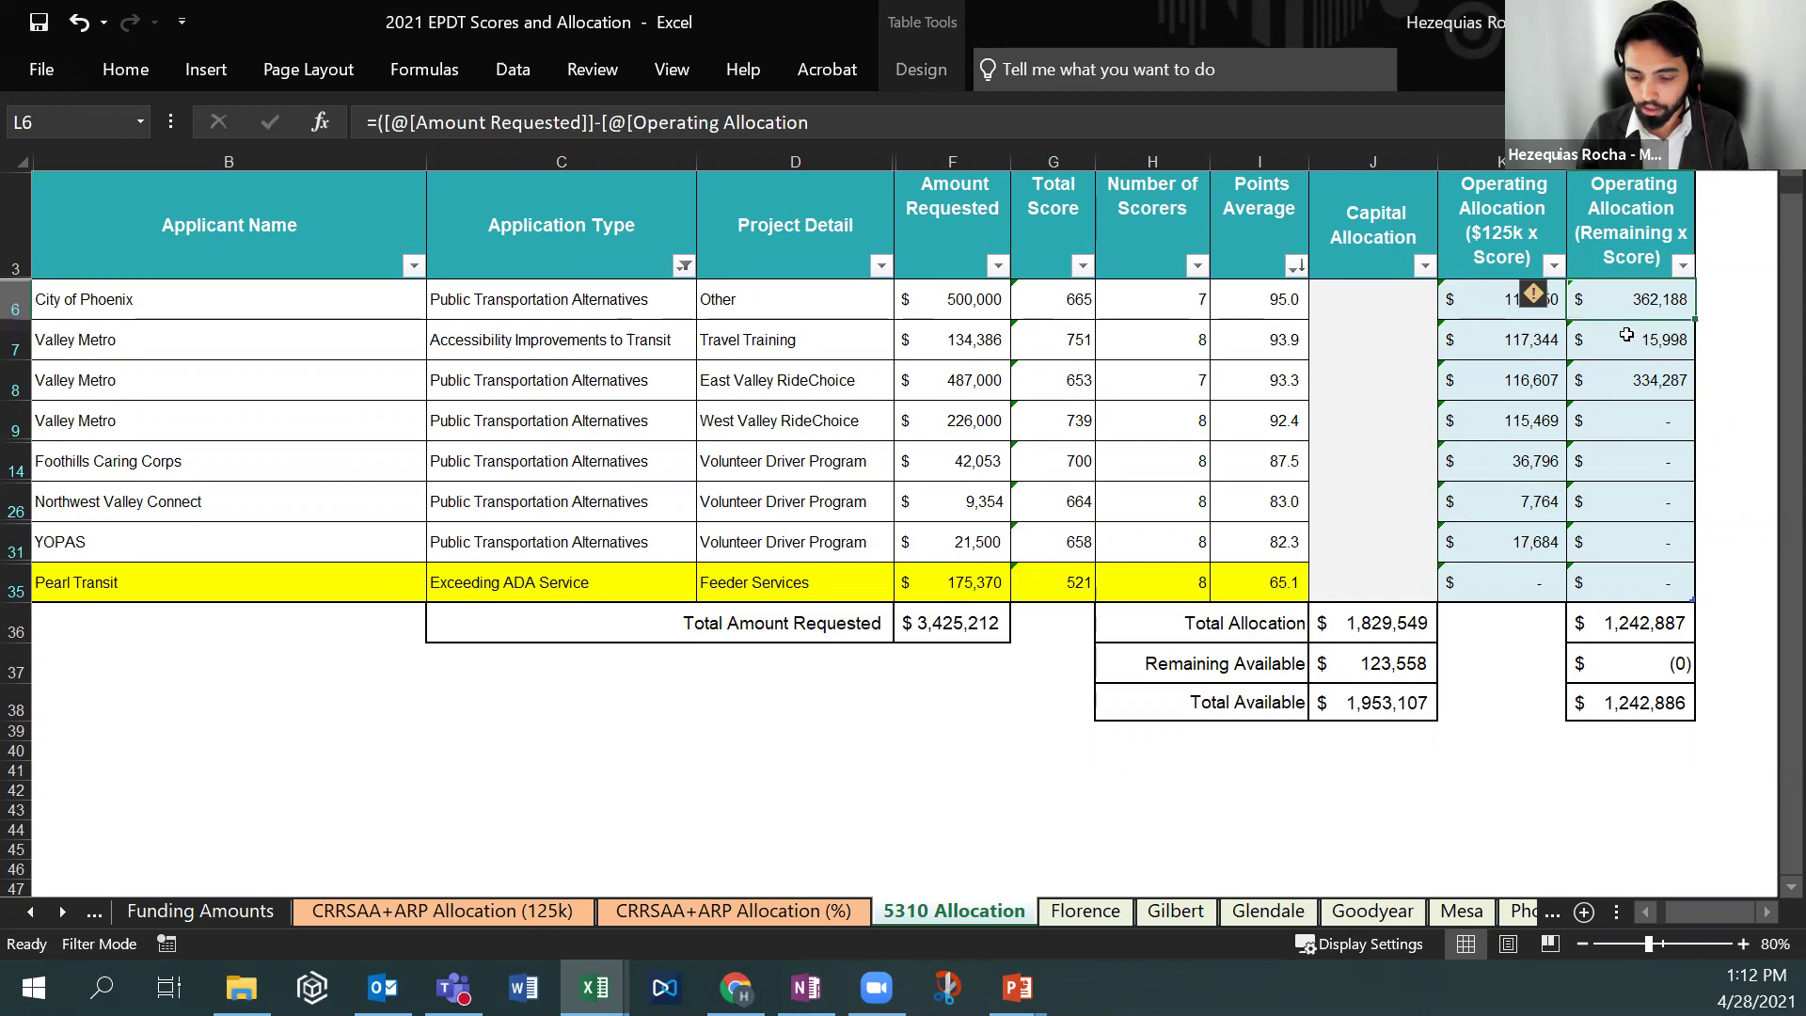
click(1630, 386)
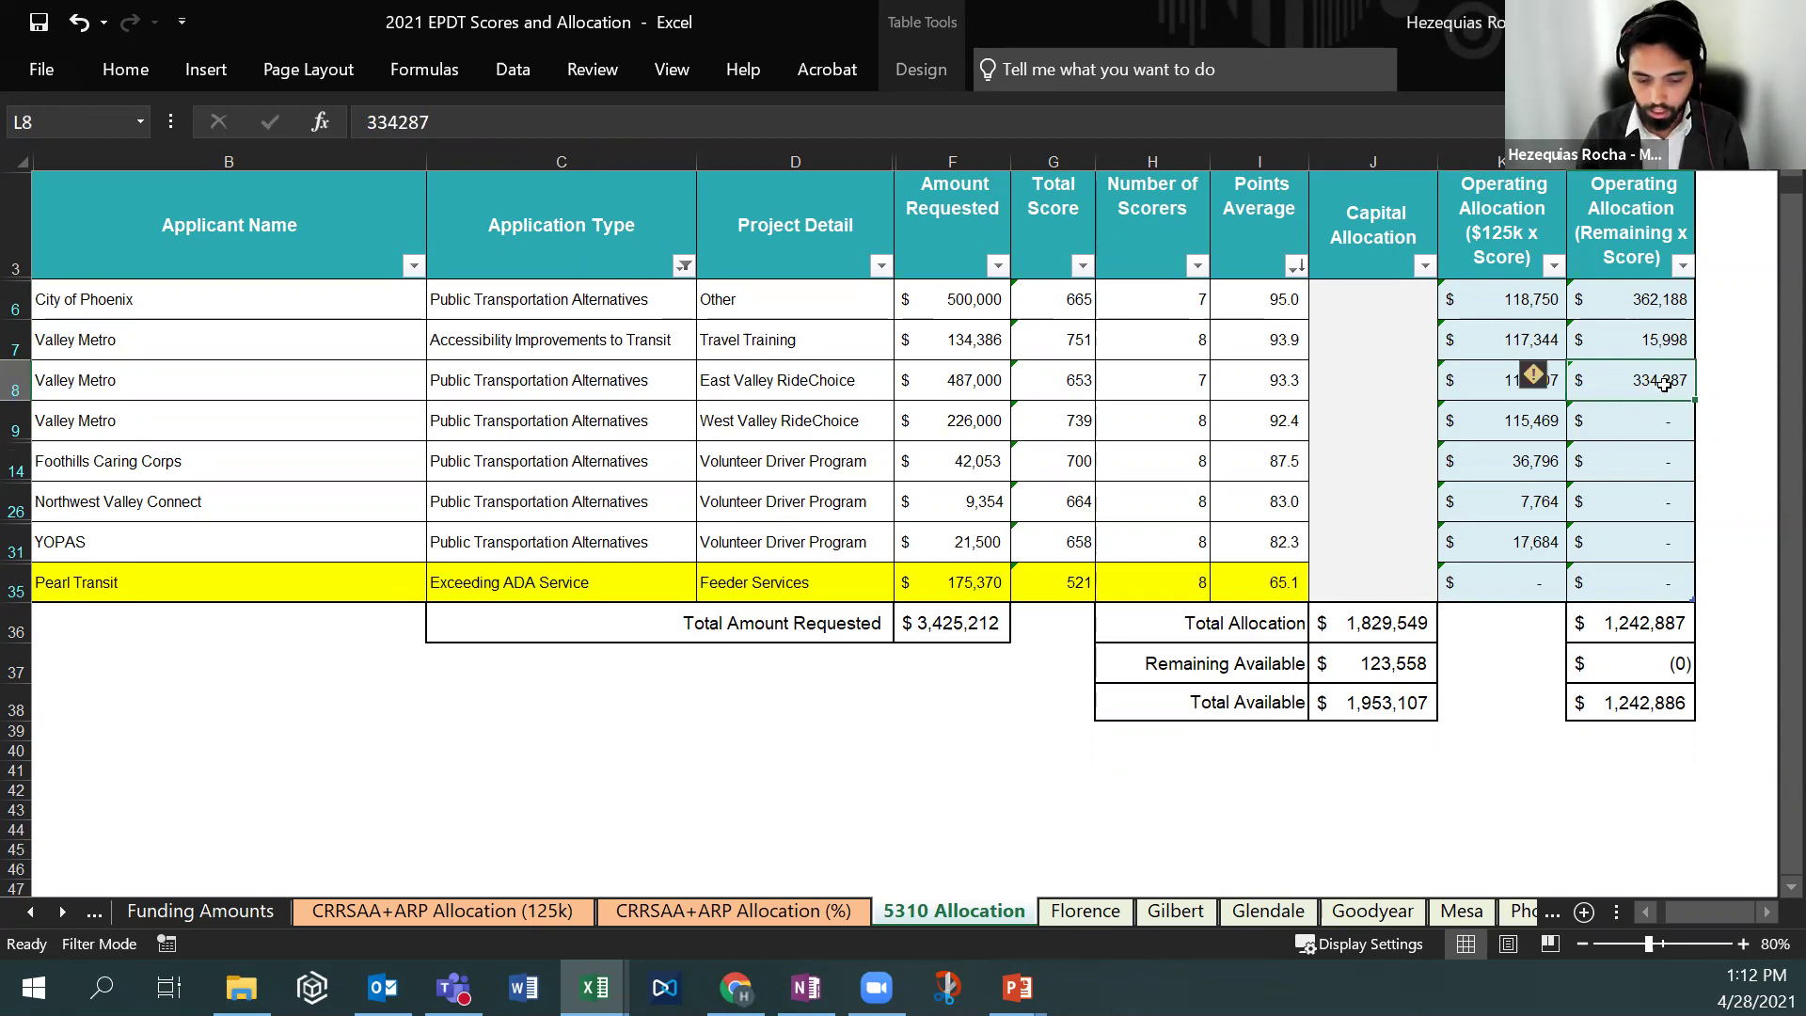
click(1506, 813)
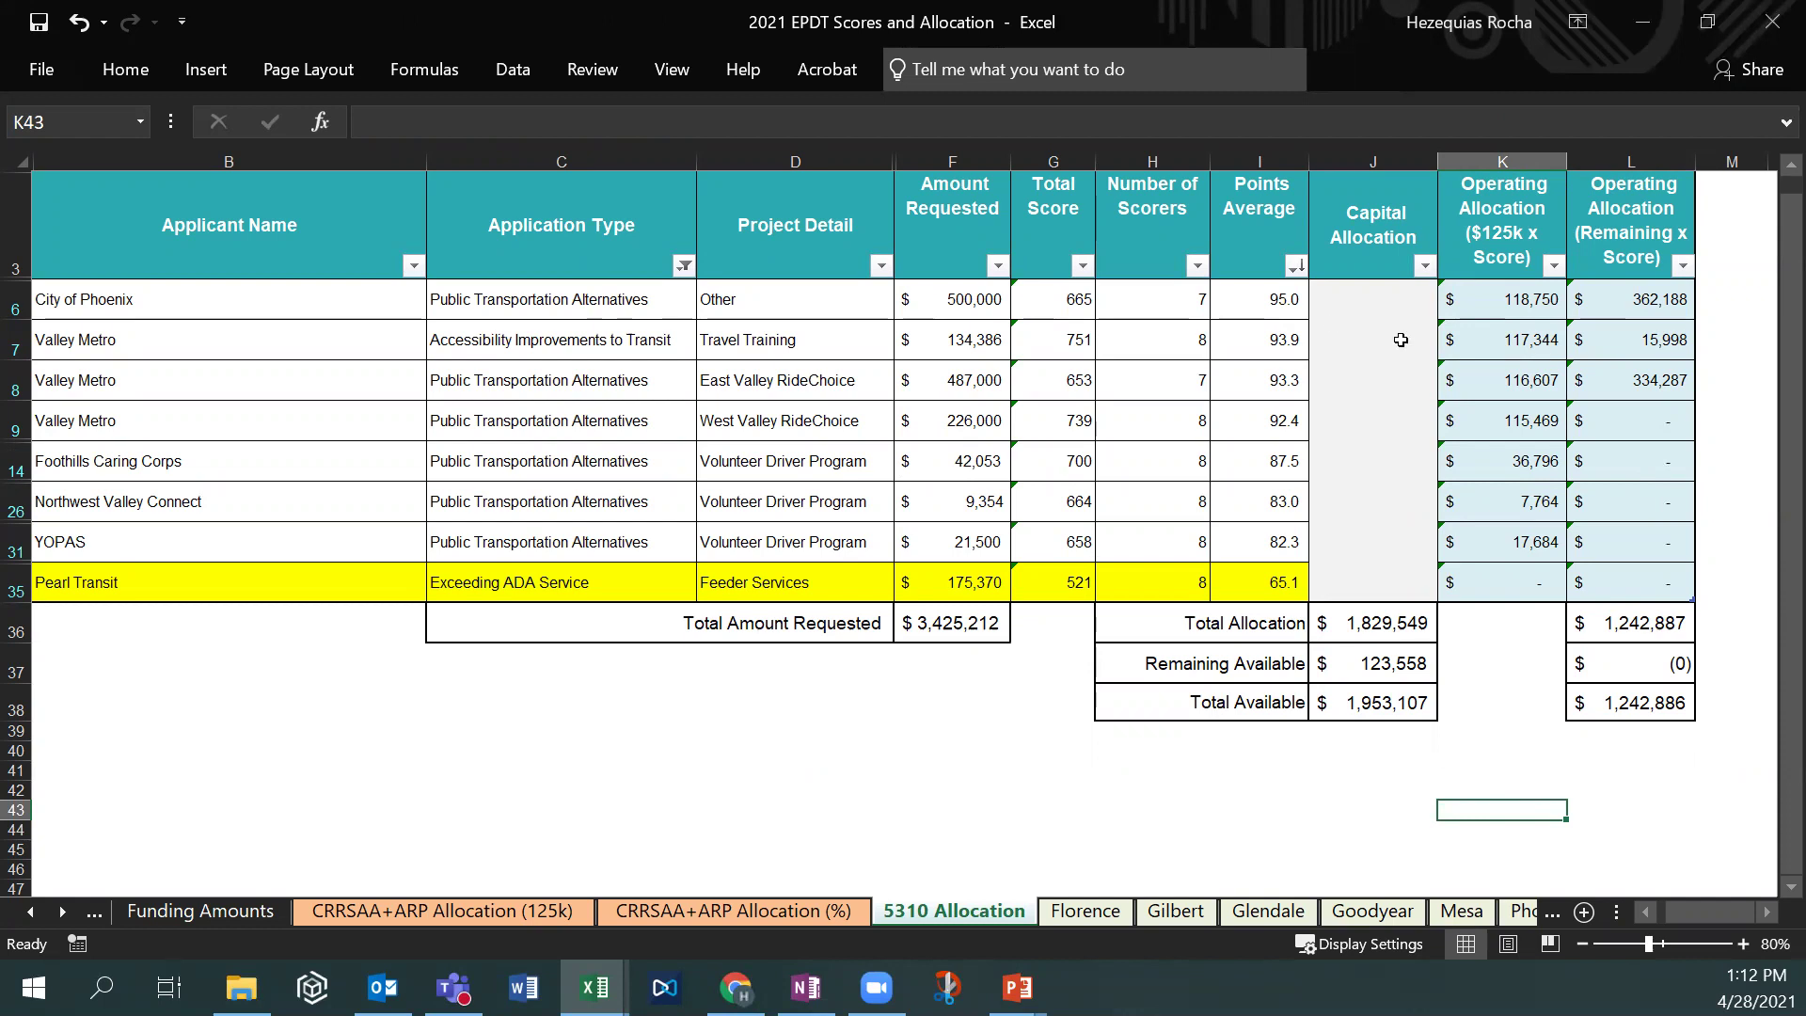
Point out East Valley RideChoice's Remaining x Score allocation and Northwest Valley Connect's $125k x Score allocation, and clear the focus from the table.
click(1629, 374)
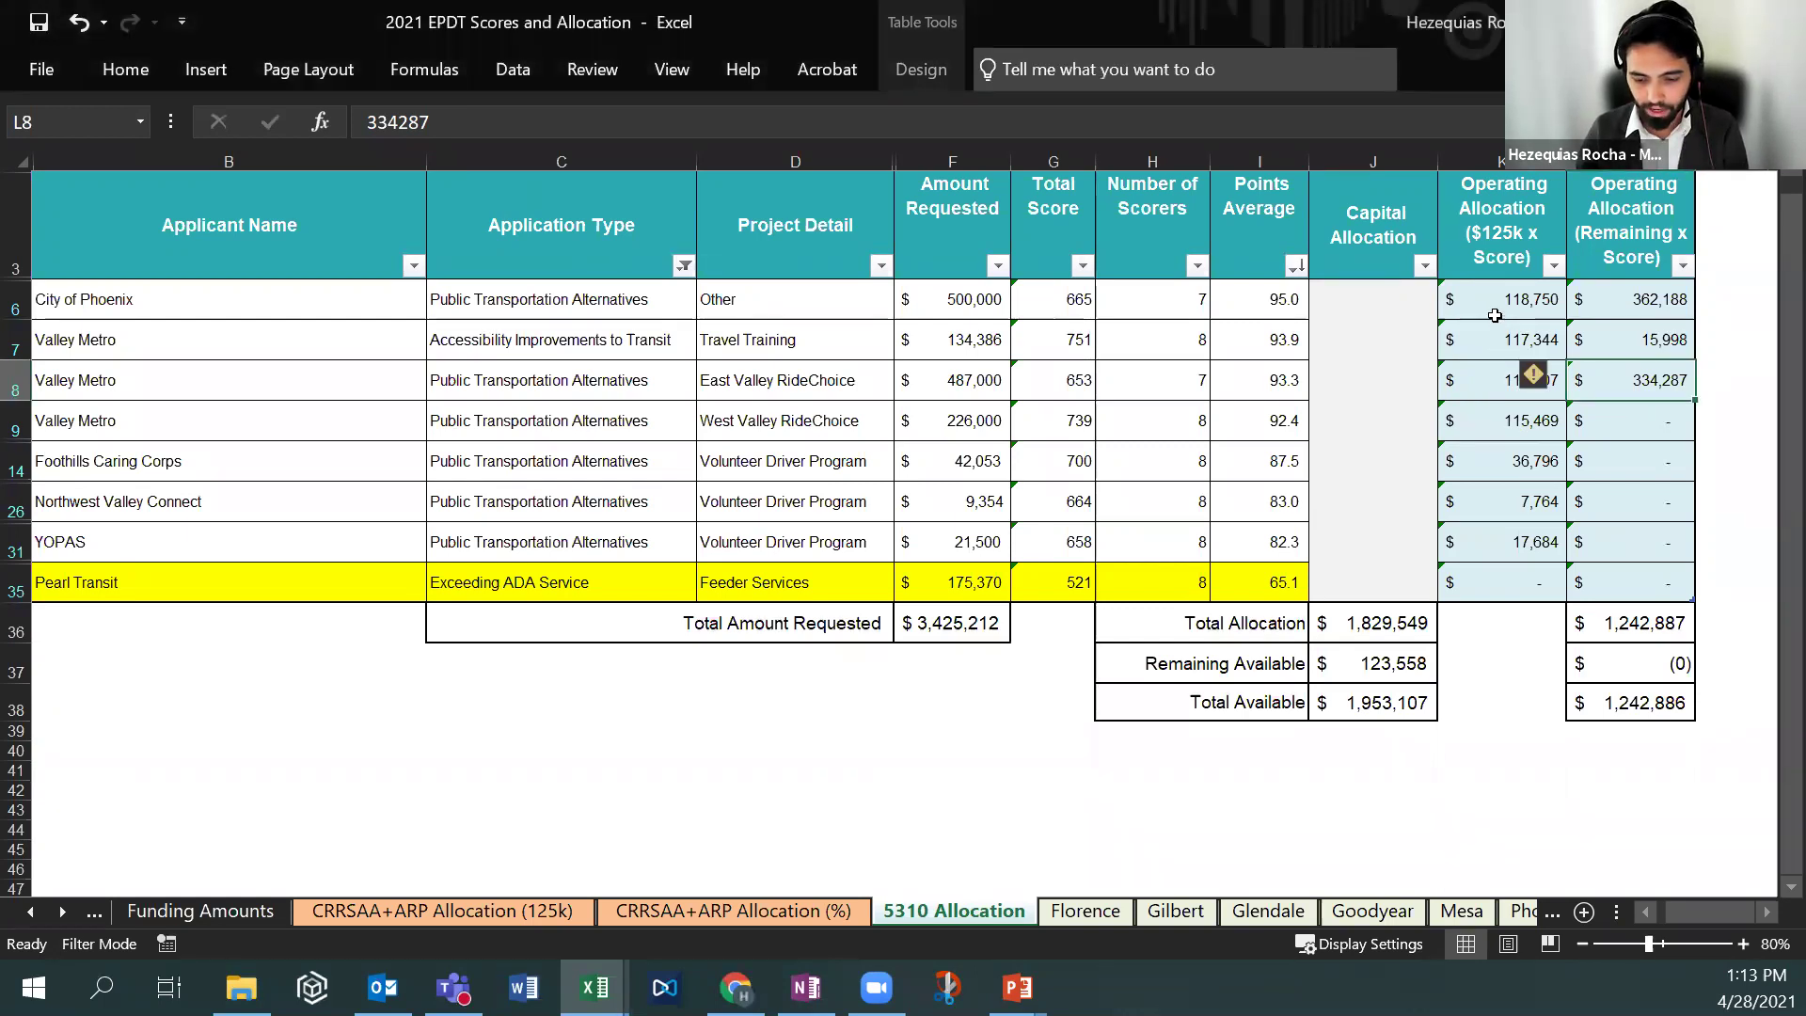
click(1492, 490)
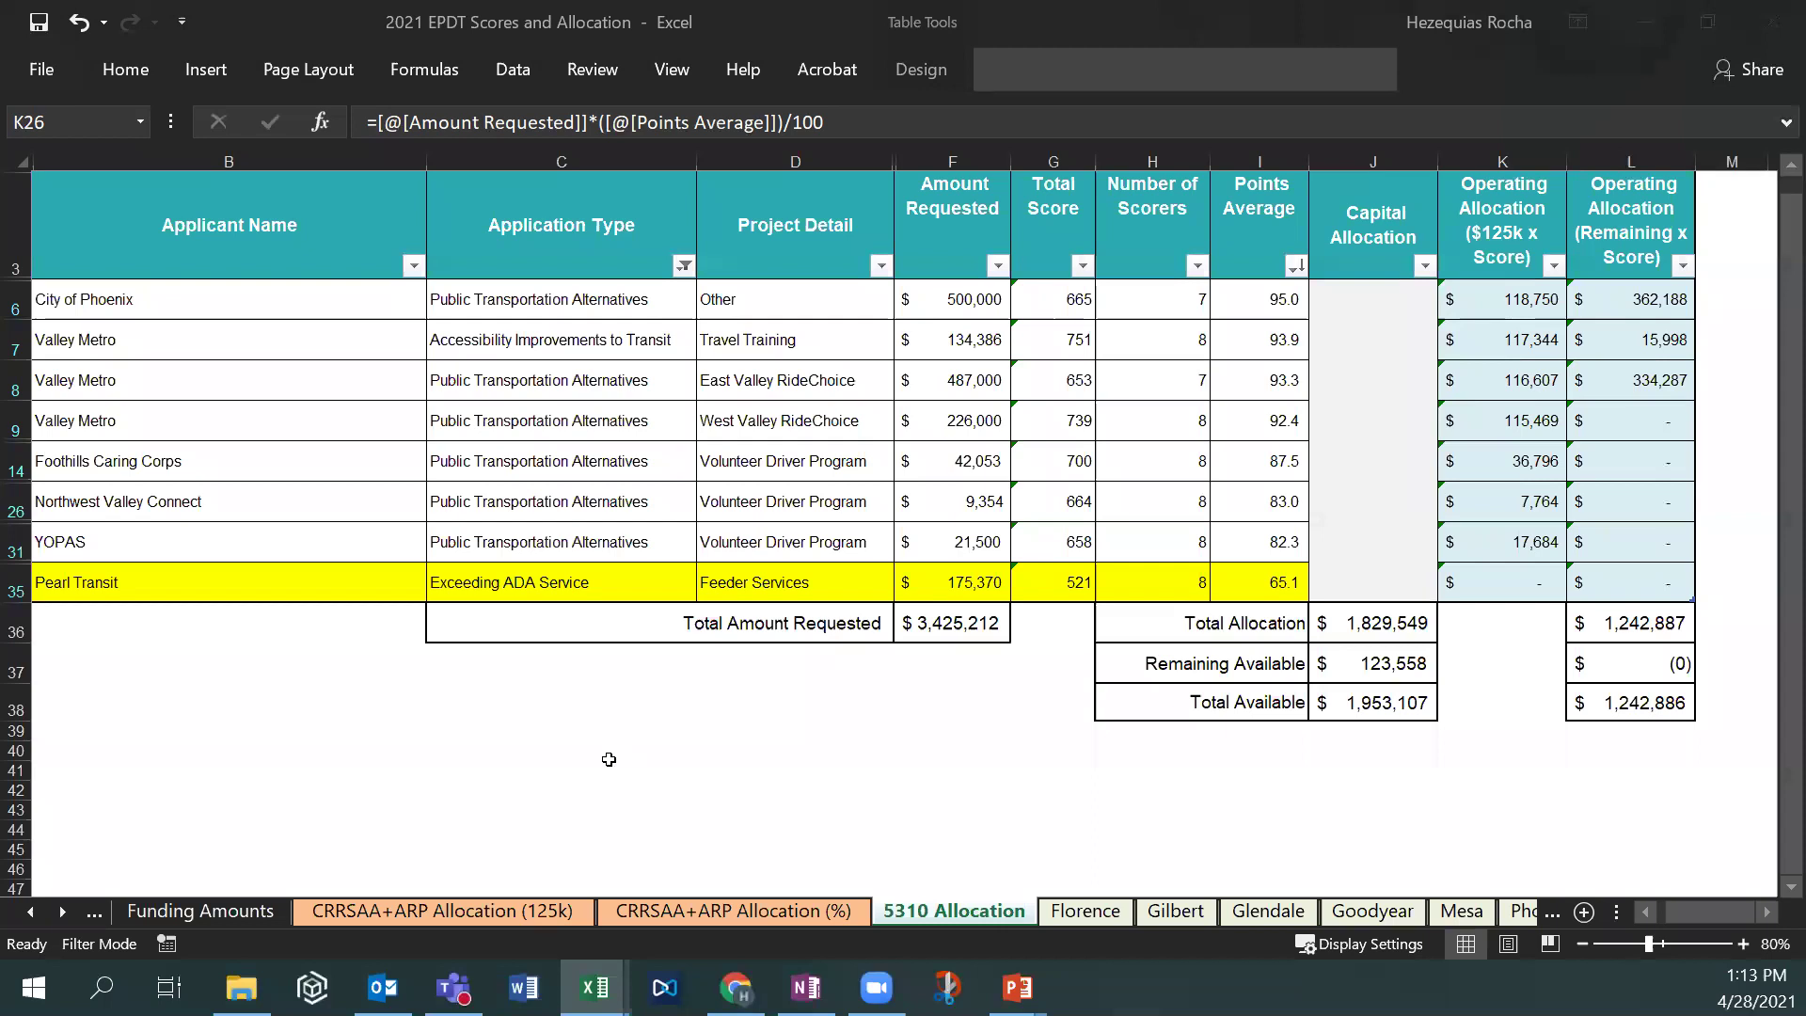
click(645, 769)
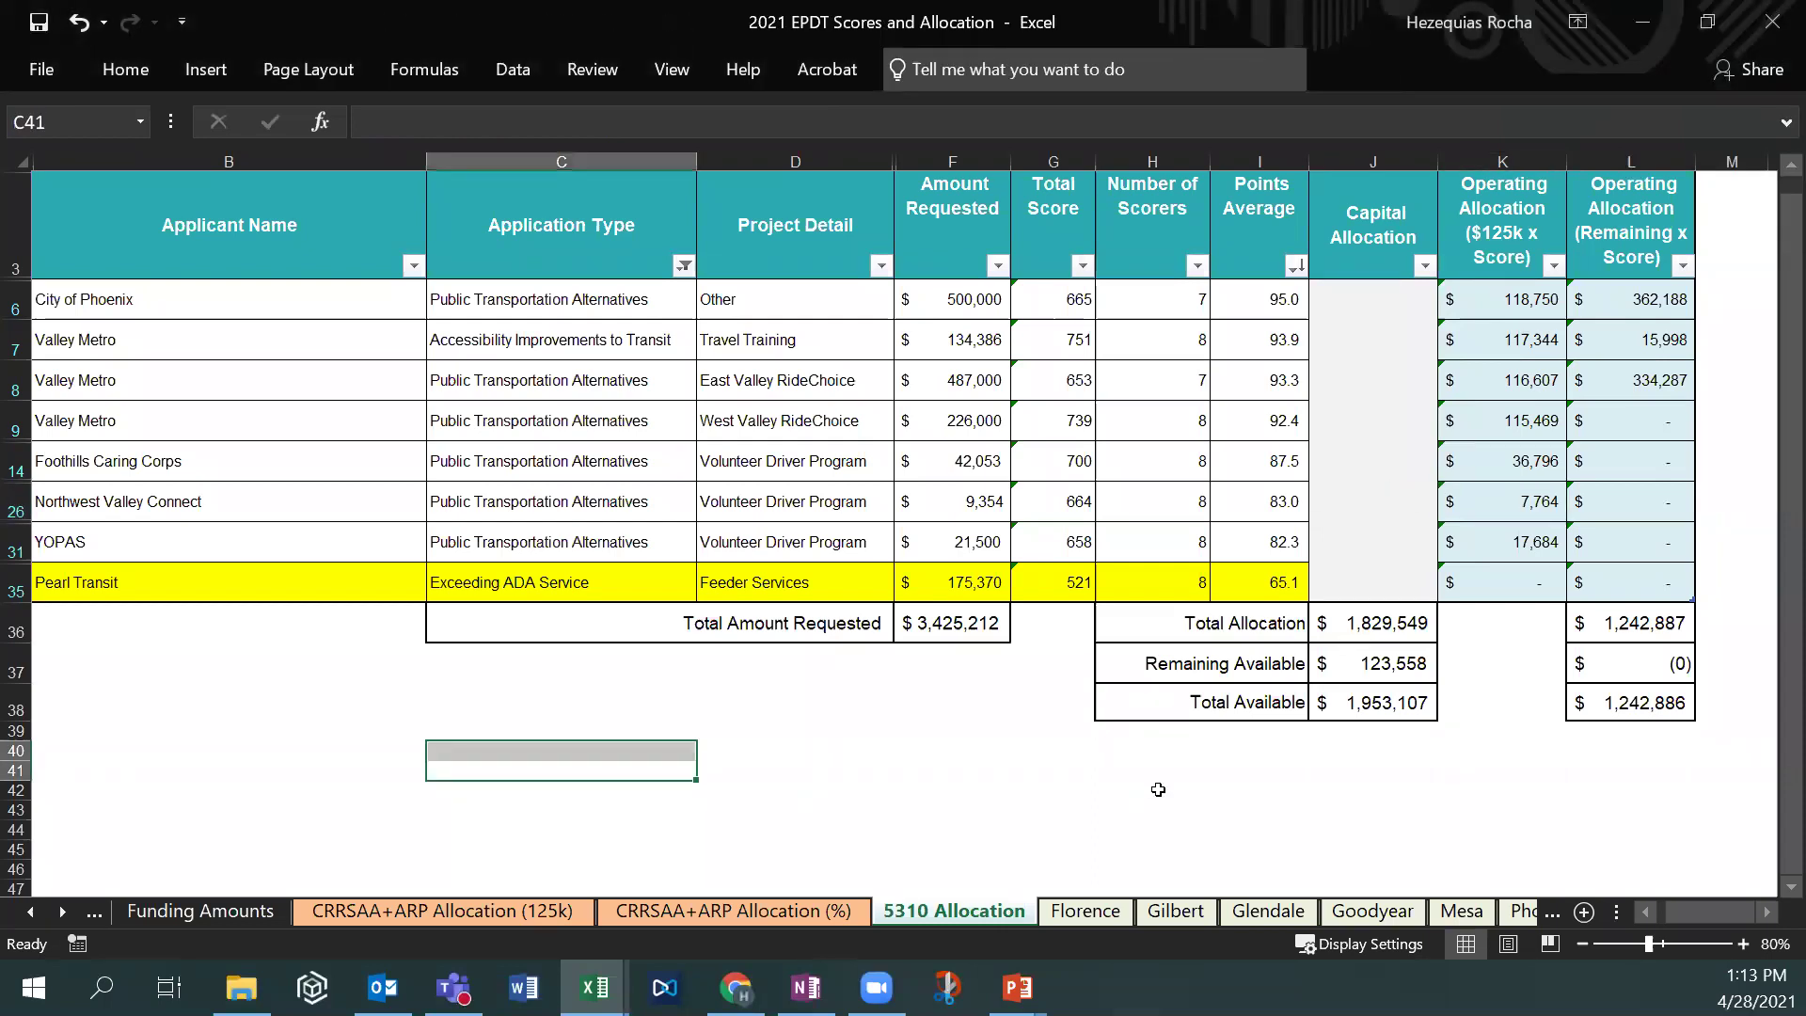
Compare the $125k x Score formulas for Foothills Caring Corps and City of Phoenix, and inspect Foothills Caring Corps' Points Average formula.
click(1504, 458)
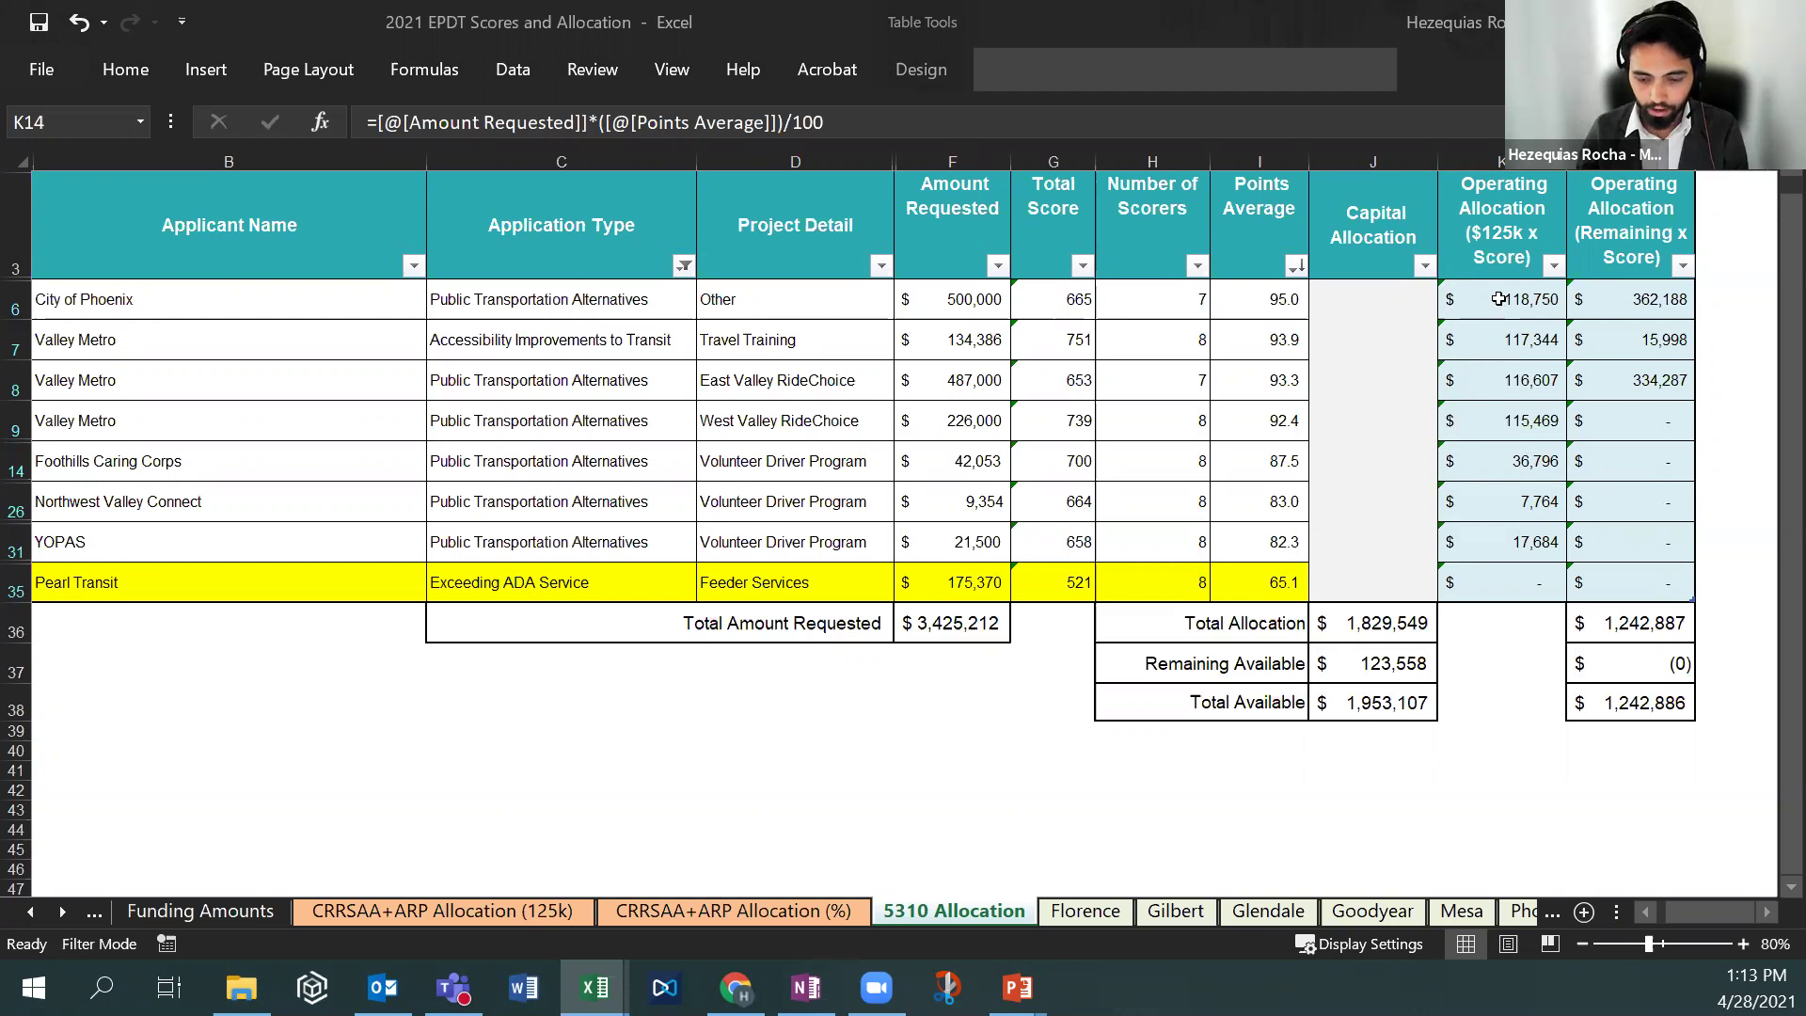
click(1504, 341)
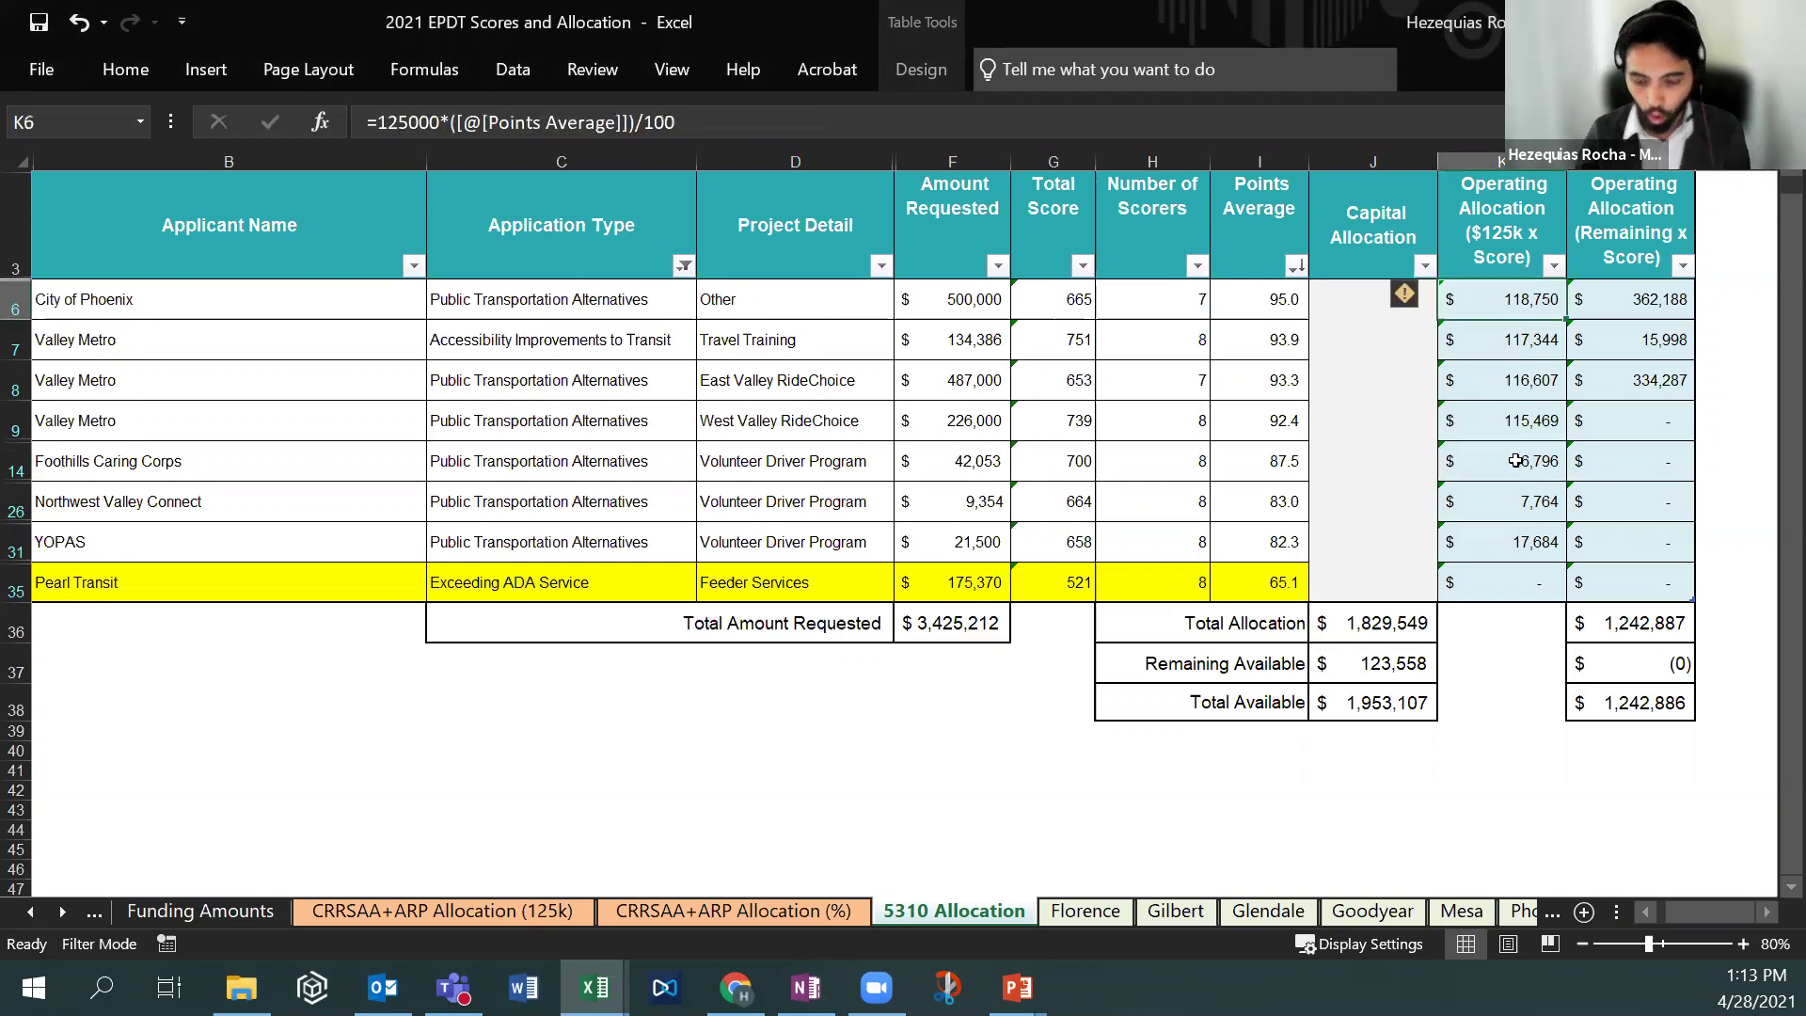
click(1515, 468)
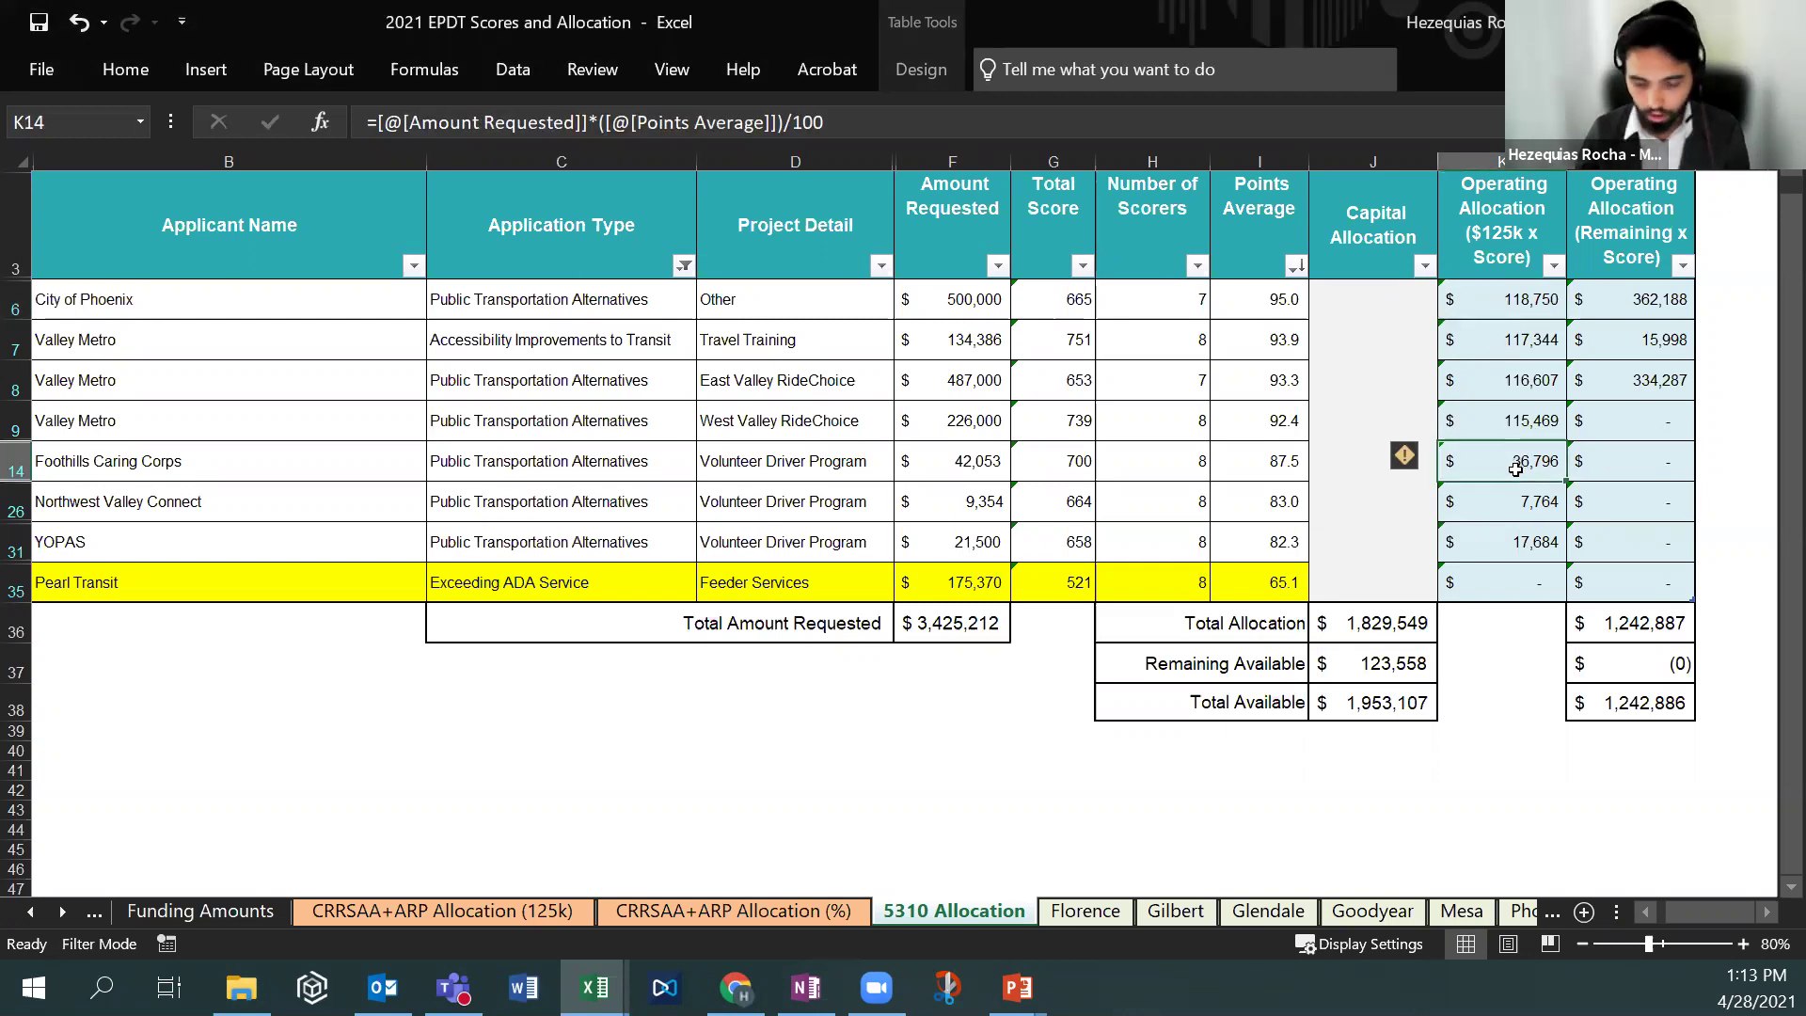
click(1290, 458)
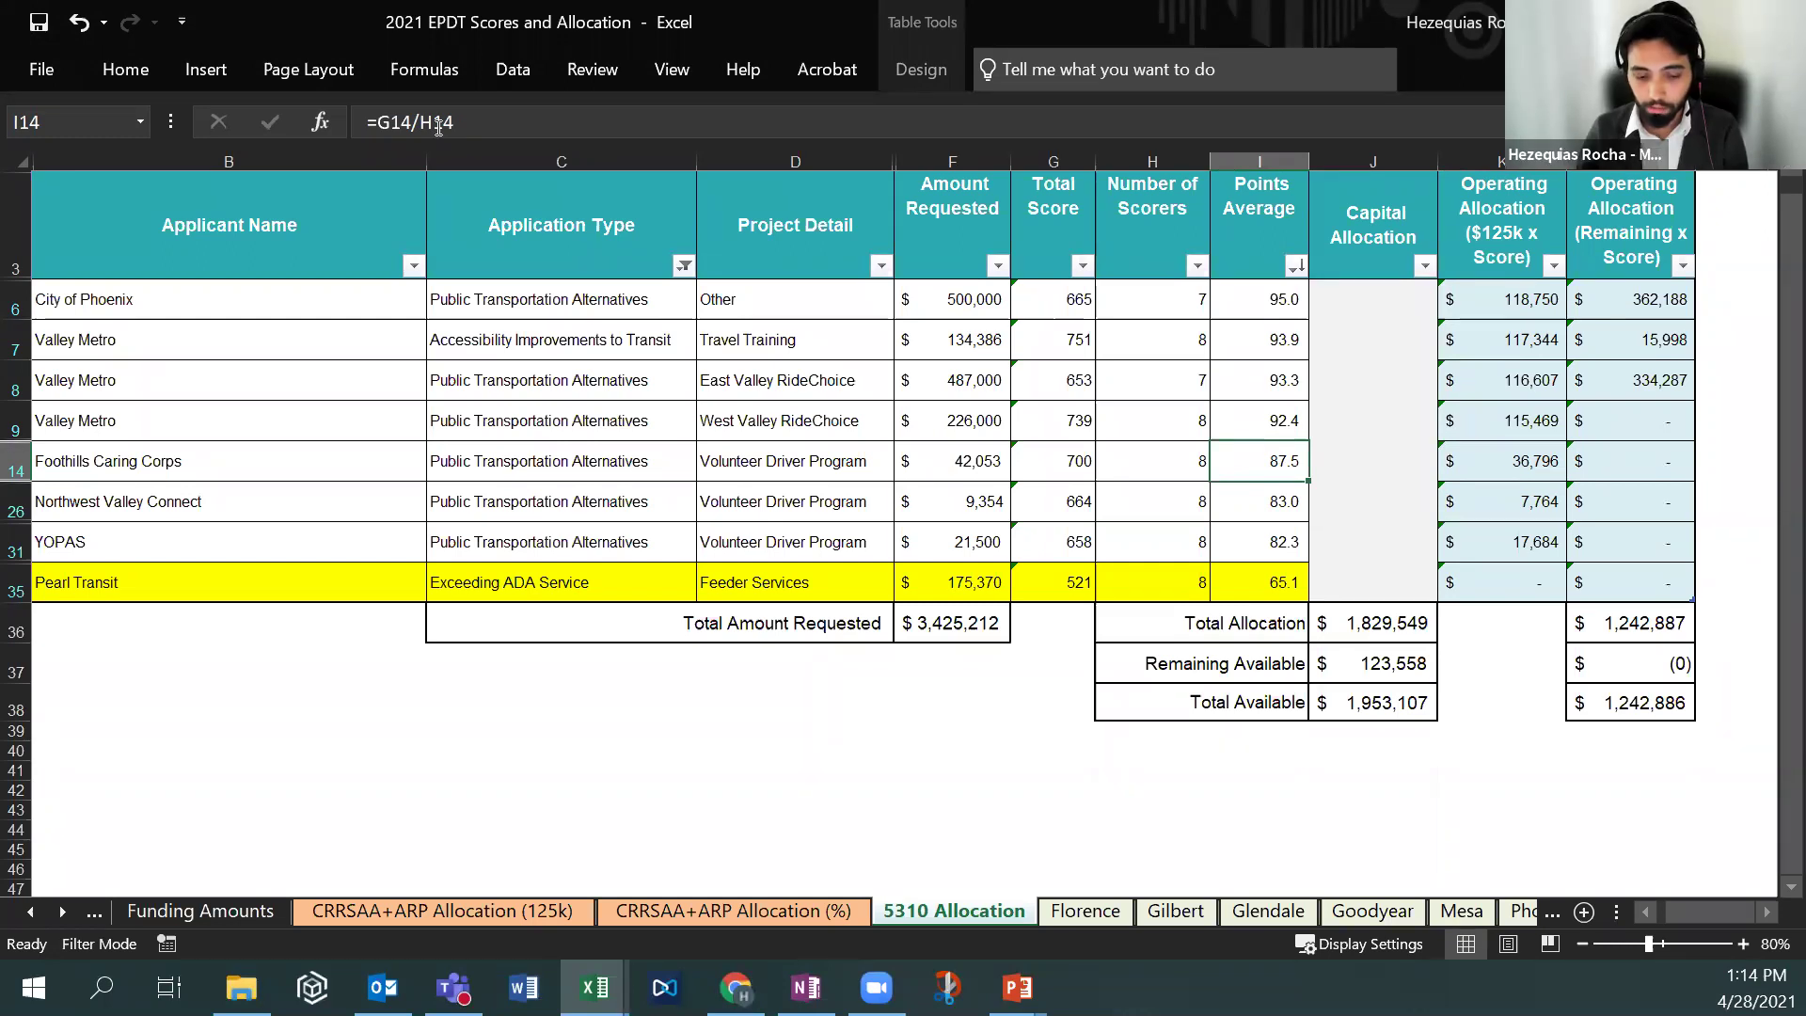
Highlight the volunteer driver programs' $125k x Score allocations, requested amounts and points averages, and inspect the allocation formulas for Foothills Caring Corps and Northwest Valley Connect.
drag(1507, 474, 1504, 553)
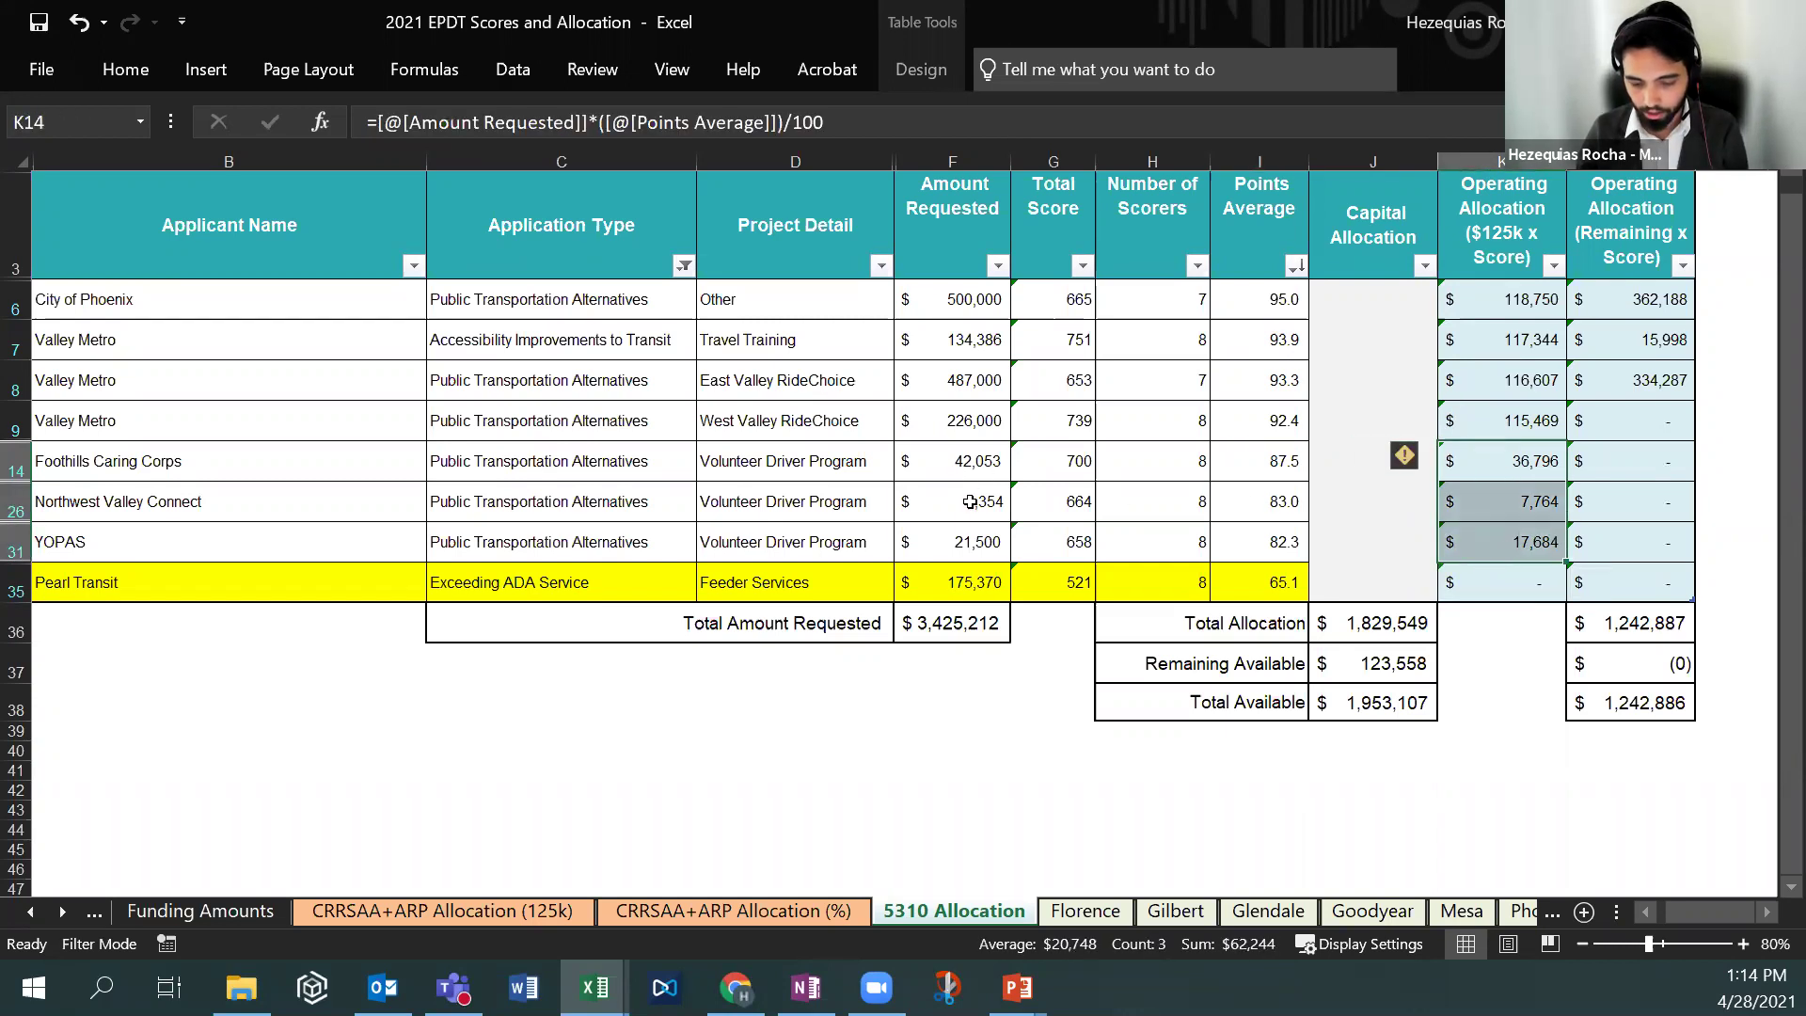
drag(971, 461, 964, 556)
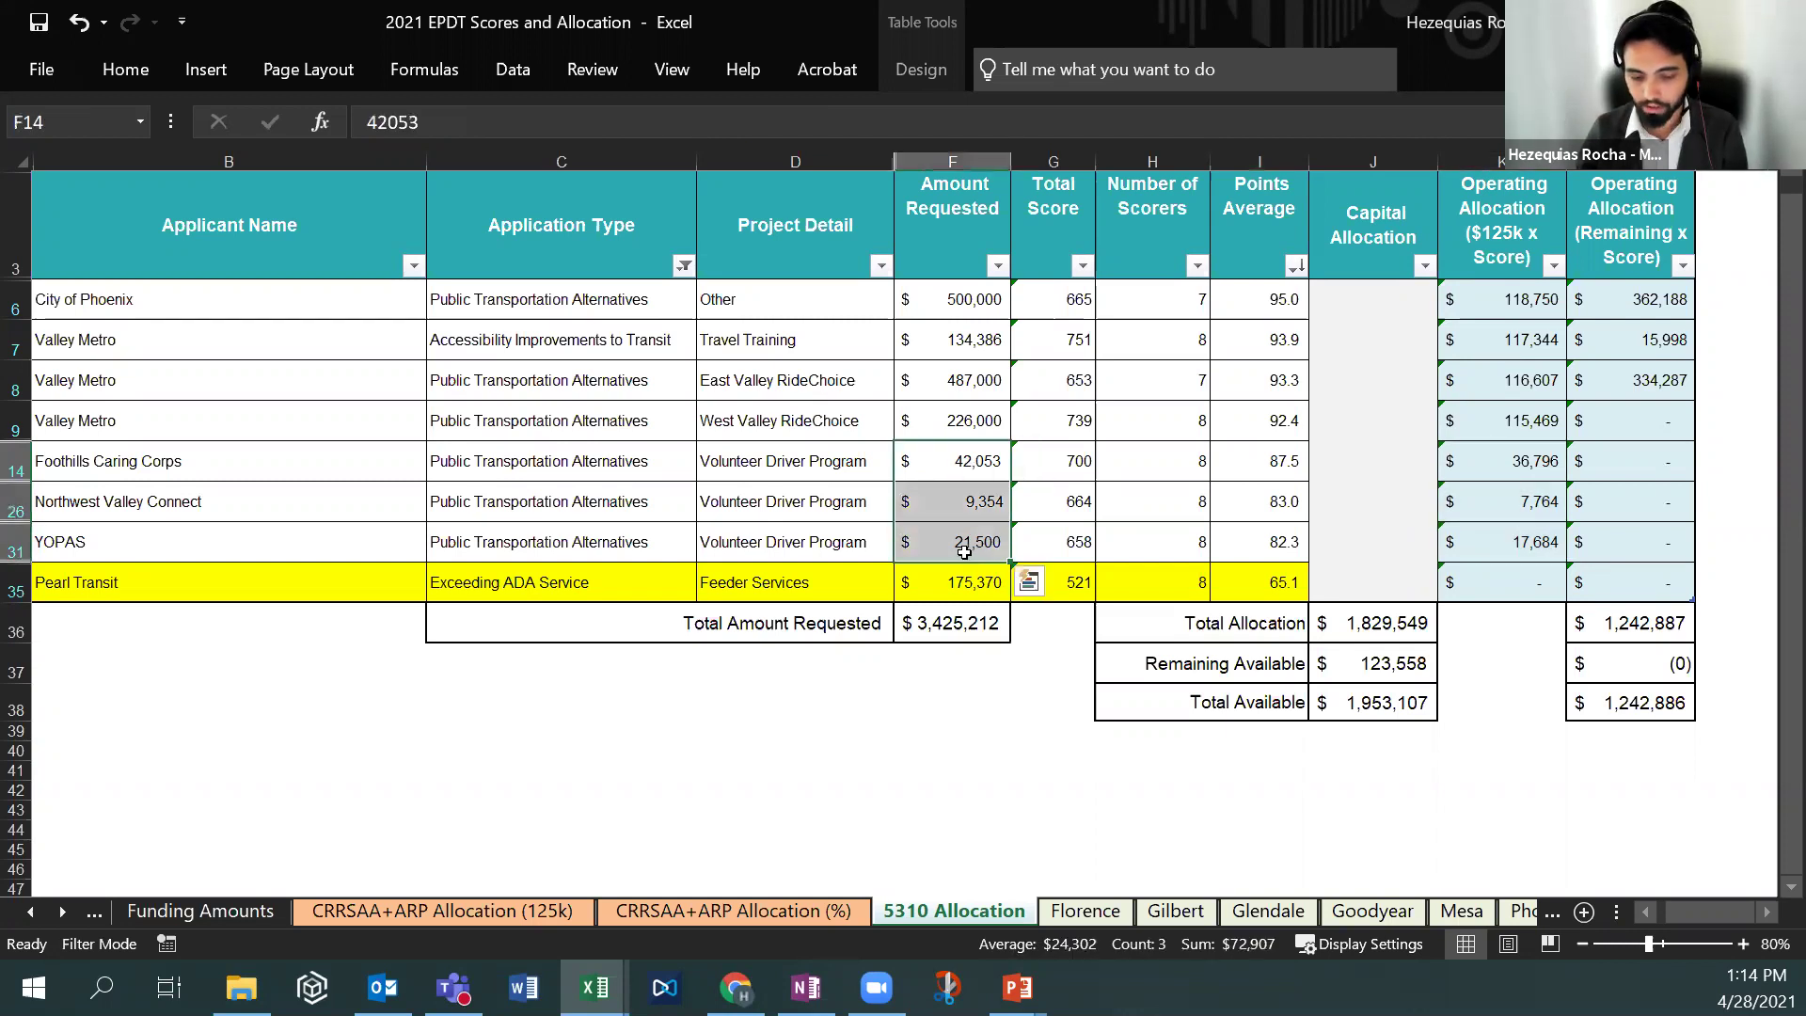
drag(1246, 461, 1227, 548)
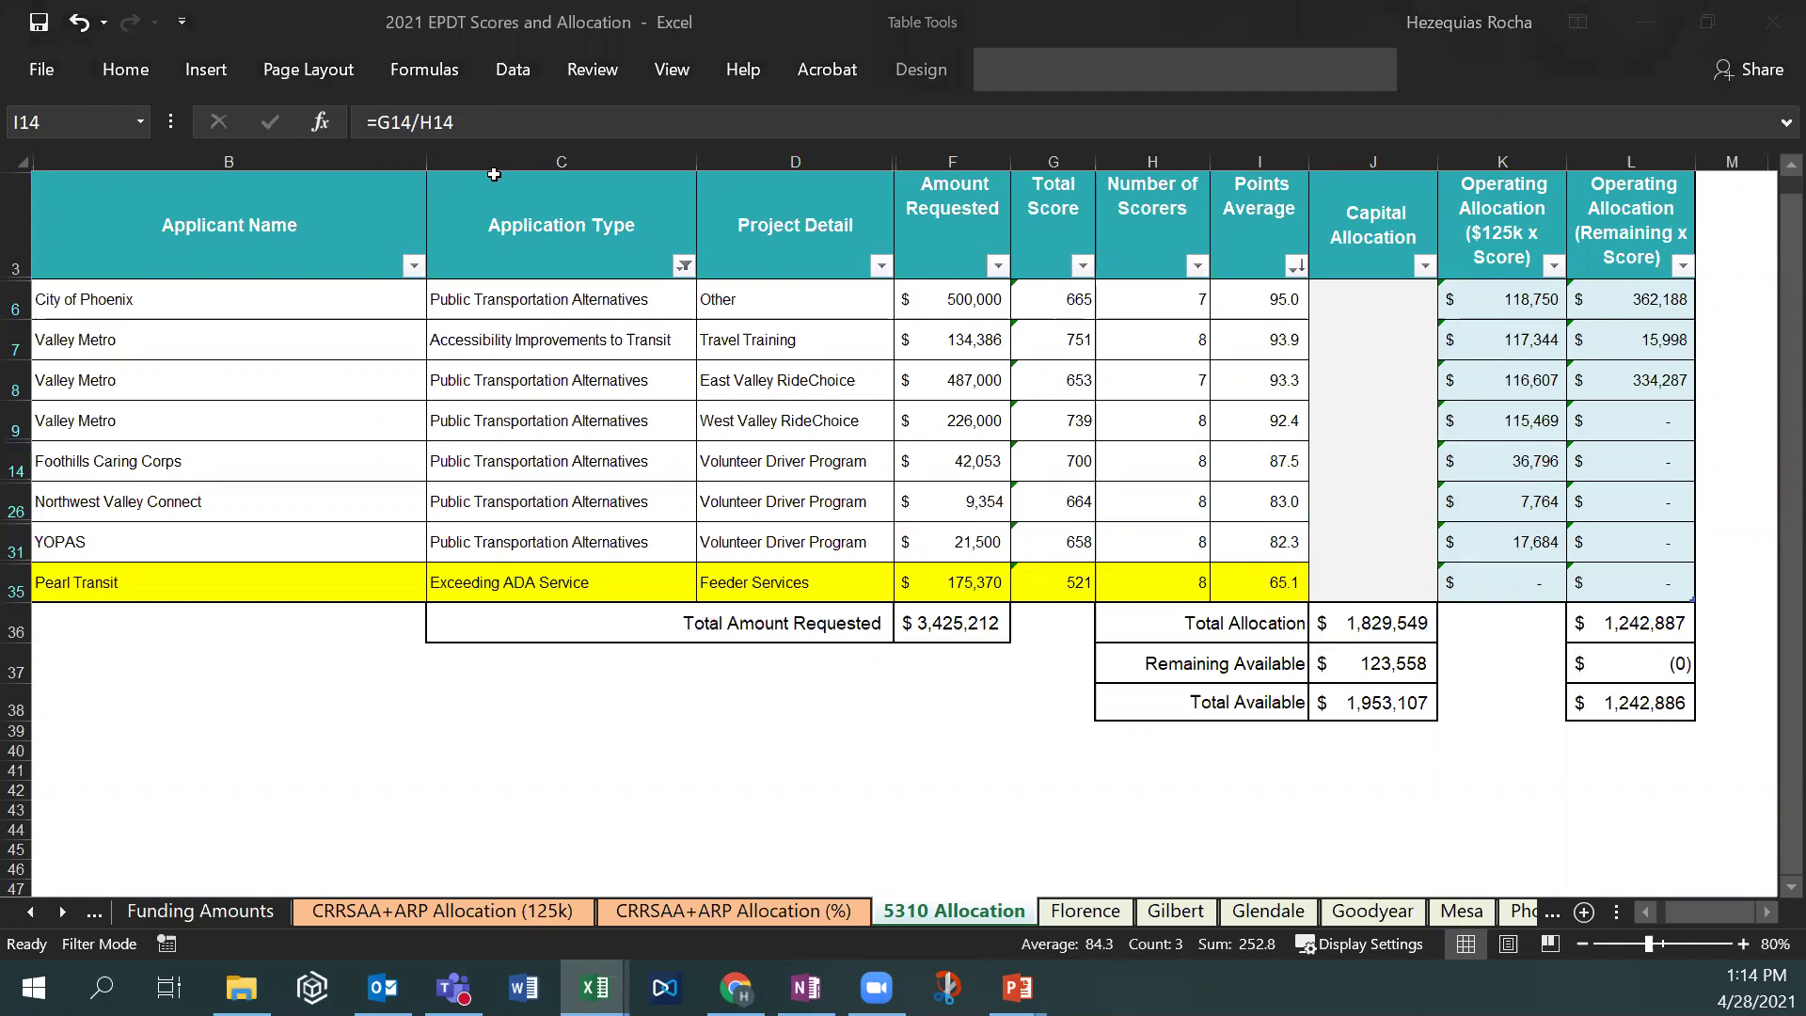
click(1504, 459)
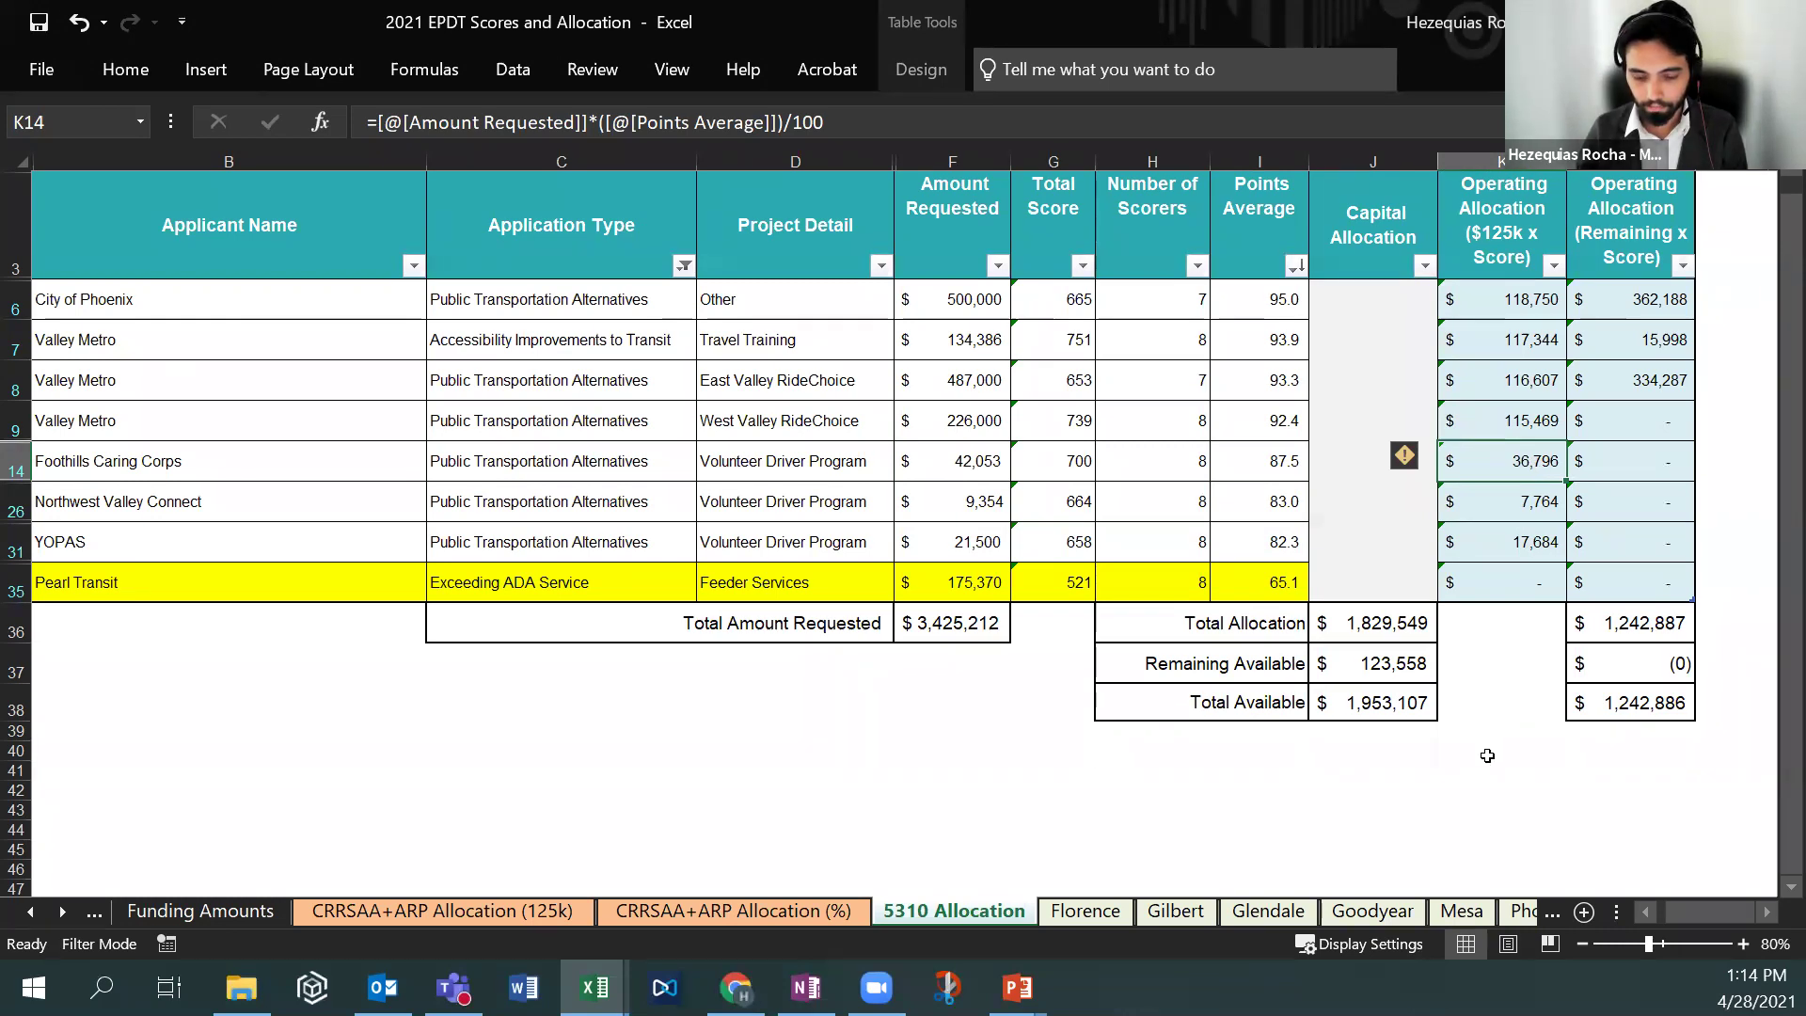
click(1497, 509)
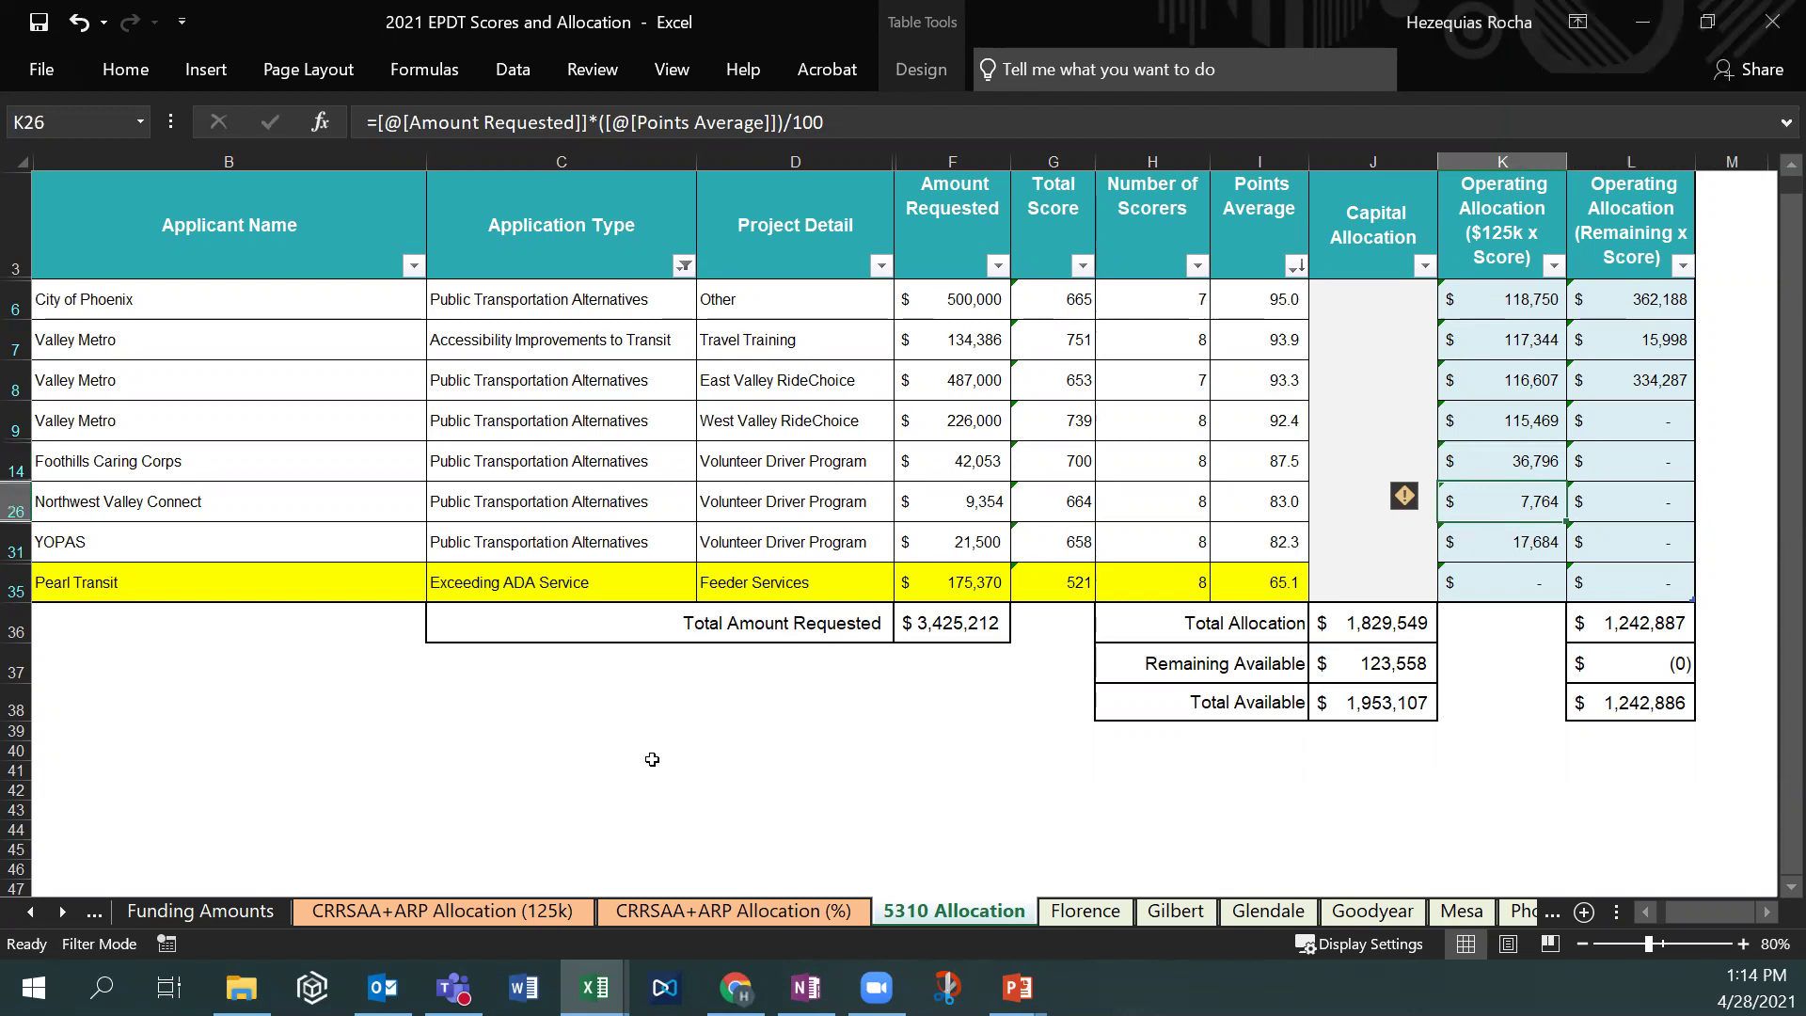
click(1477, 796)
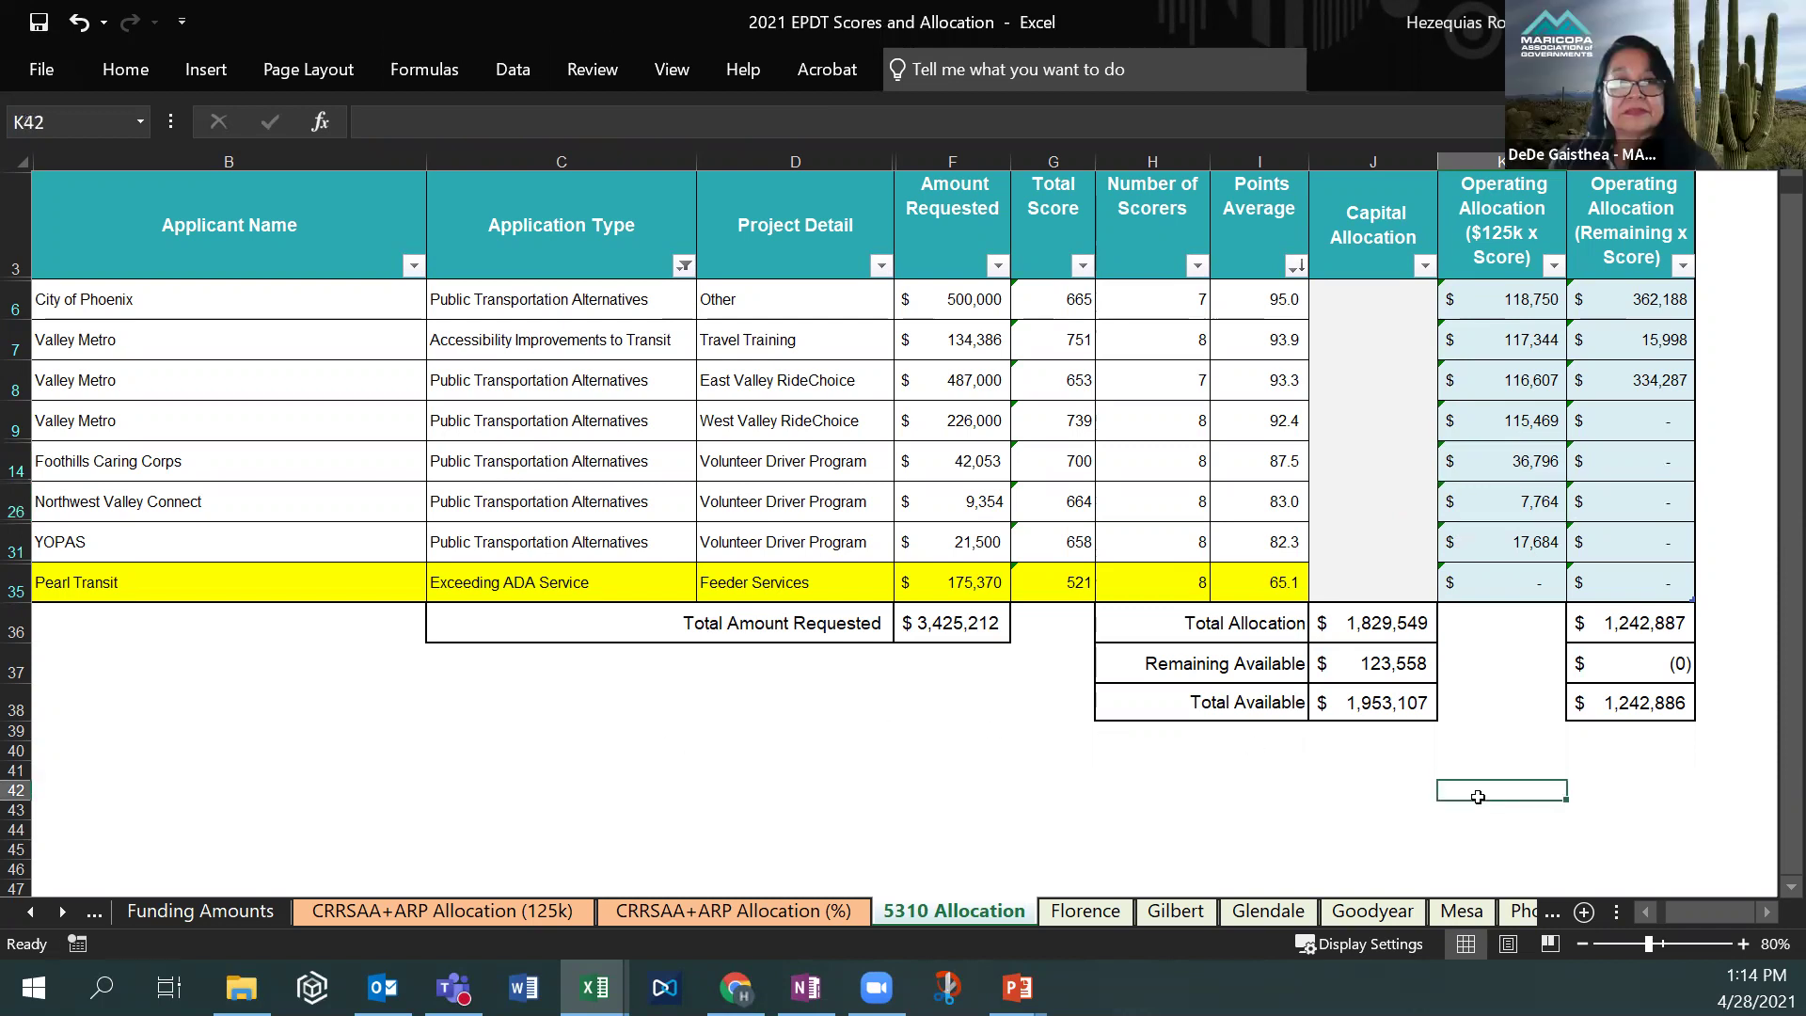
Highlight the Remaining x Score allocations in rows 6 to 35 and the $125k x Score allocations in rows 6 to 9.
drag(1605, 299, 1608, 588)
click(1641, 814)
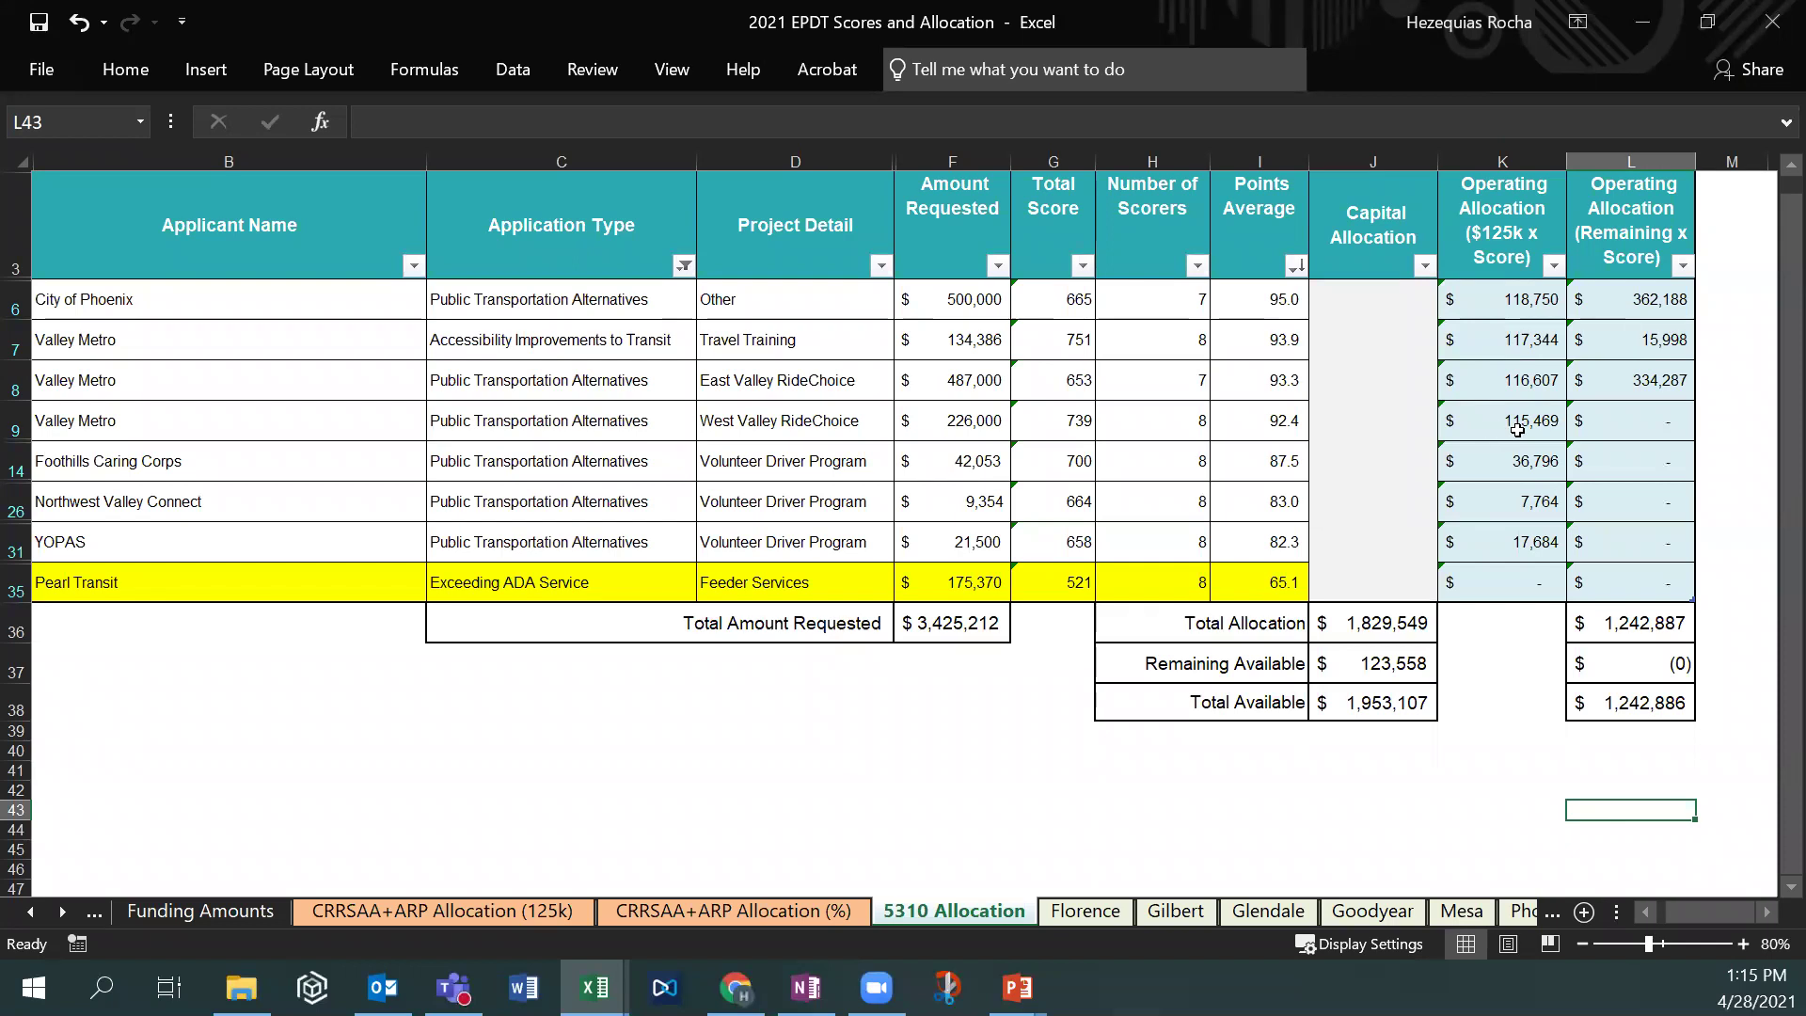
drag(1516, 420, 1501, 299)
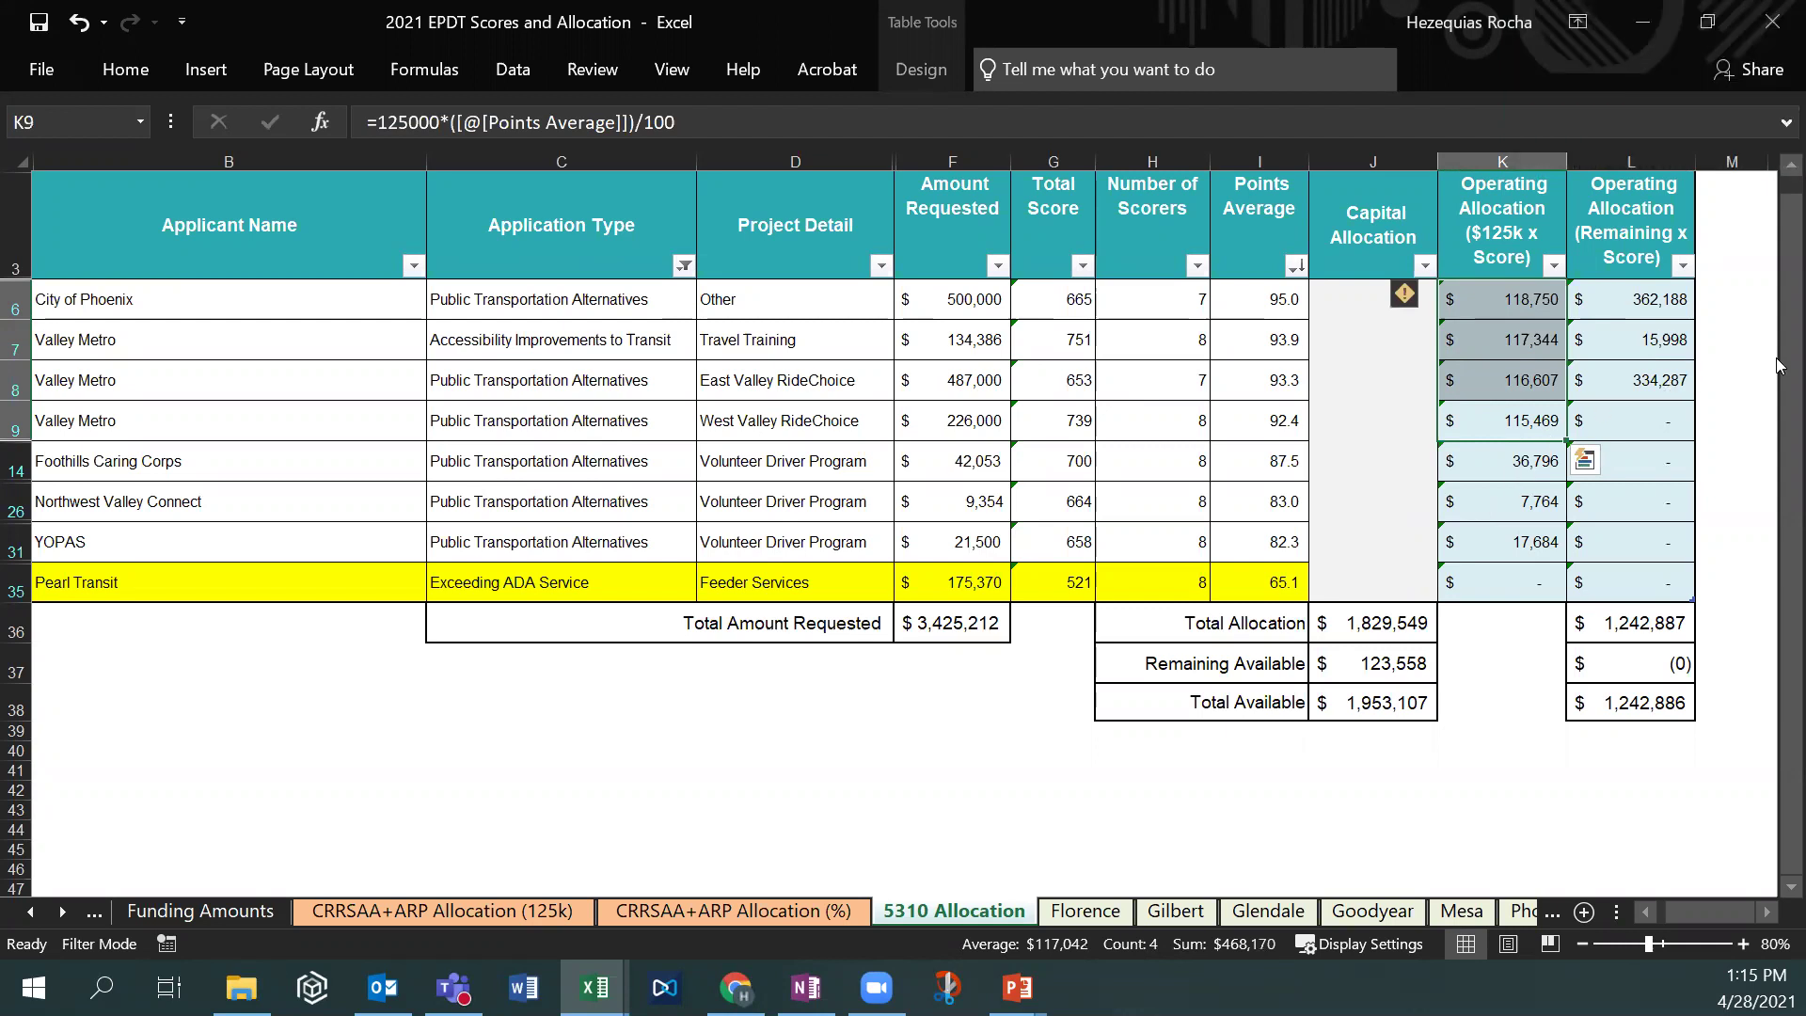
Inspect City of Phoenix's requested amount, points average and both operating allocation formulas, and clear the focus from the table.
click(1637, 297)
click(1536, 301)
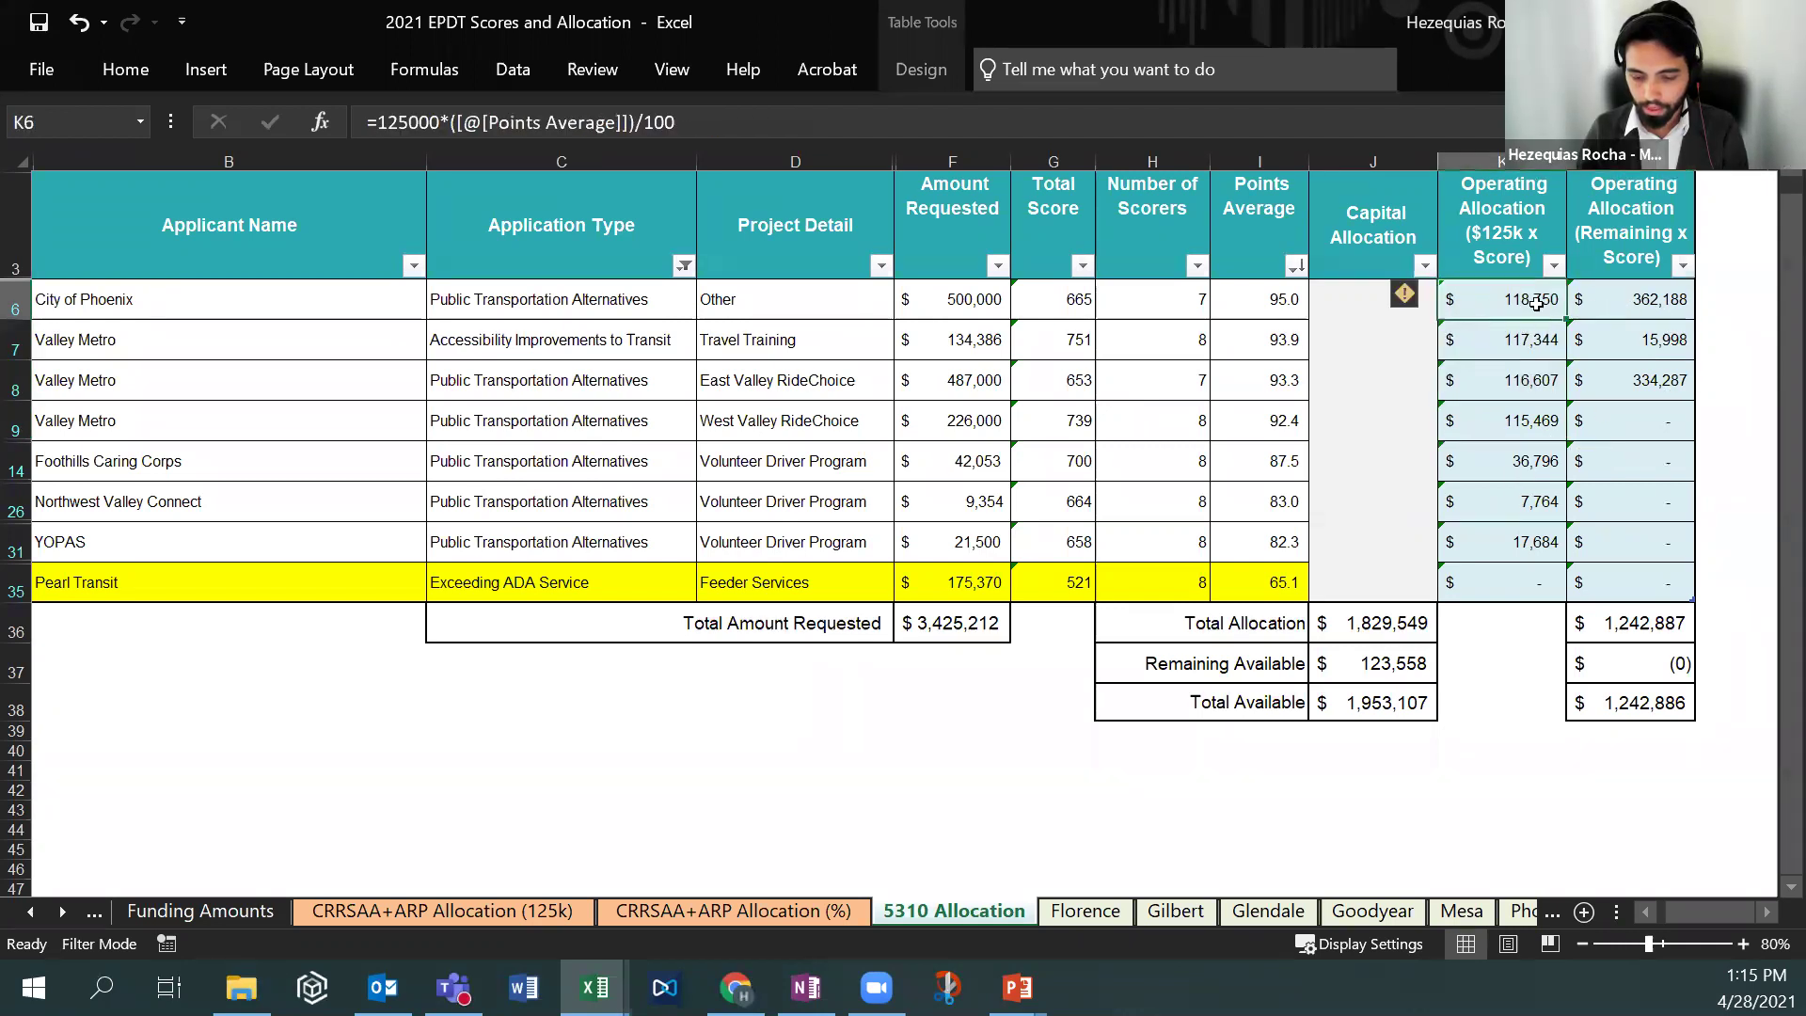
click(969, 301)
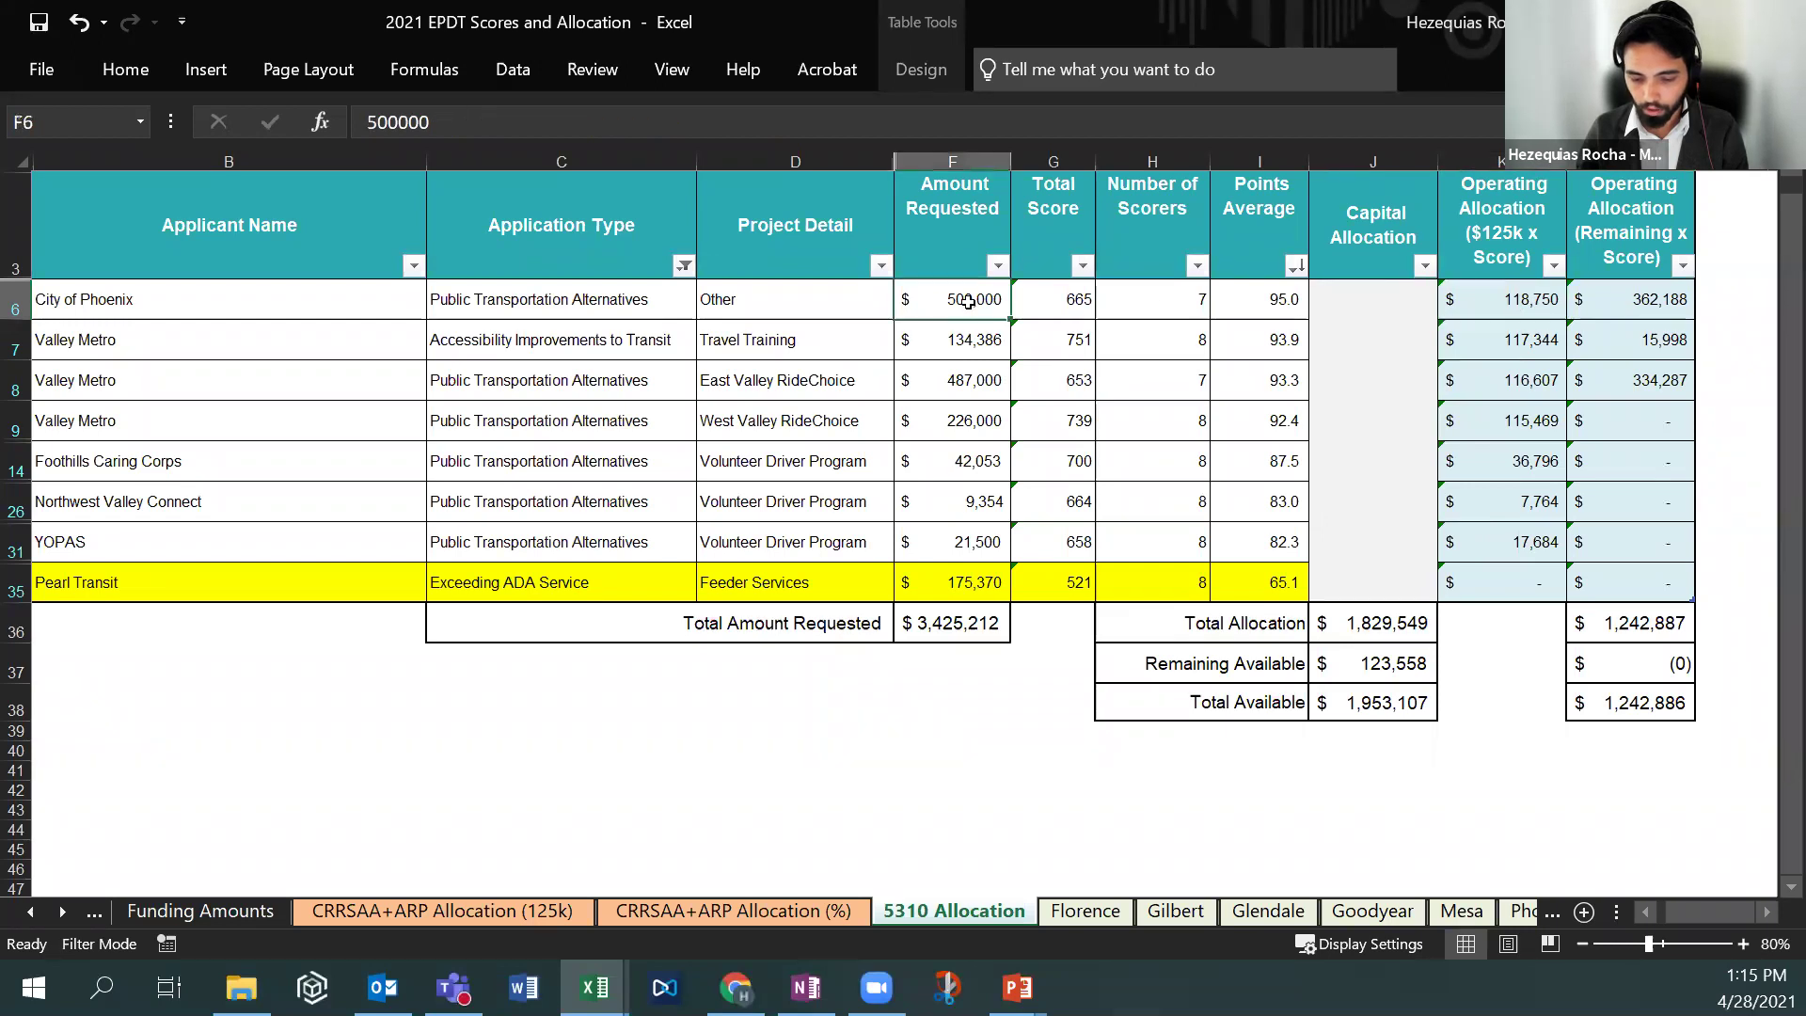
click(1481, 294)
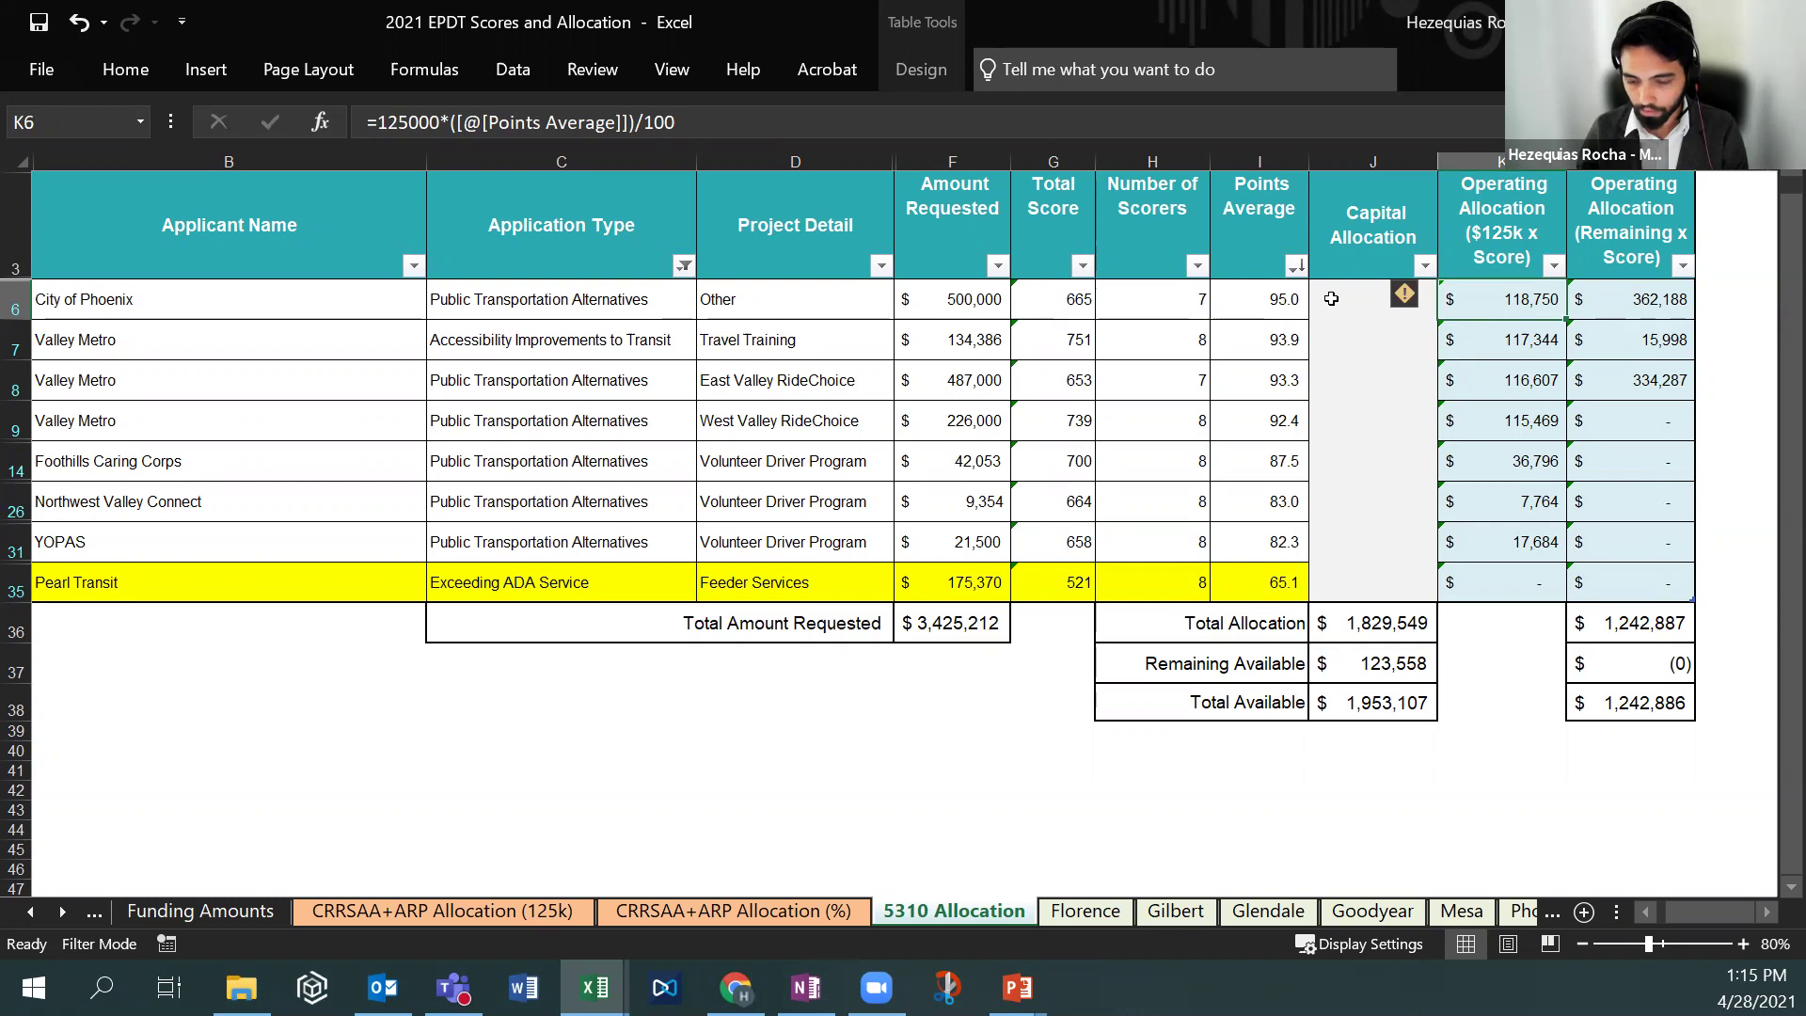
click(1622, 313)
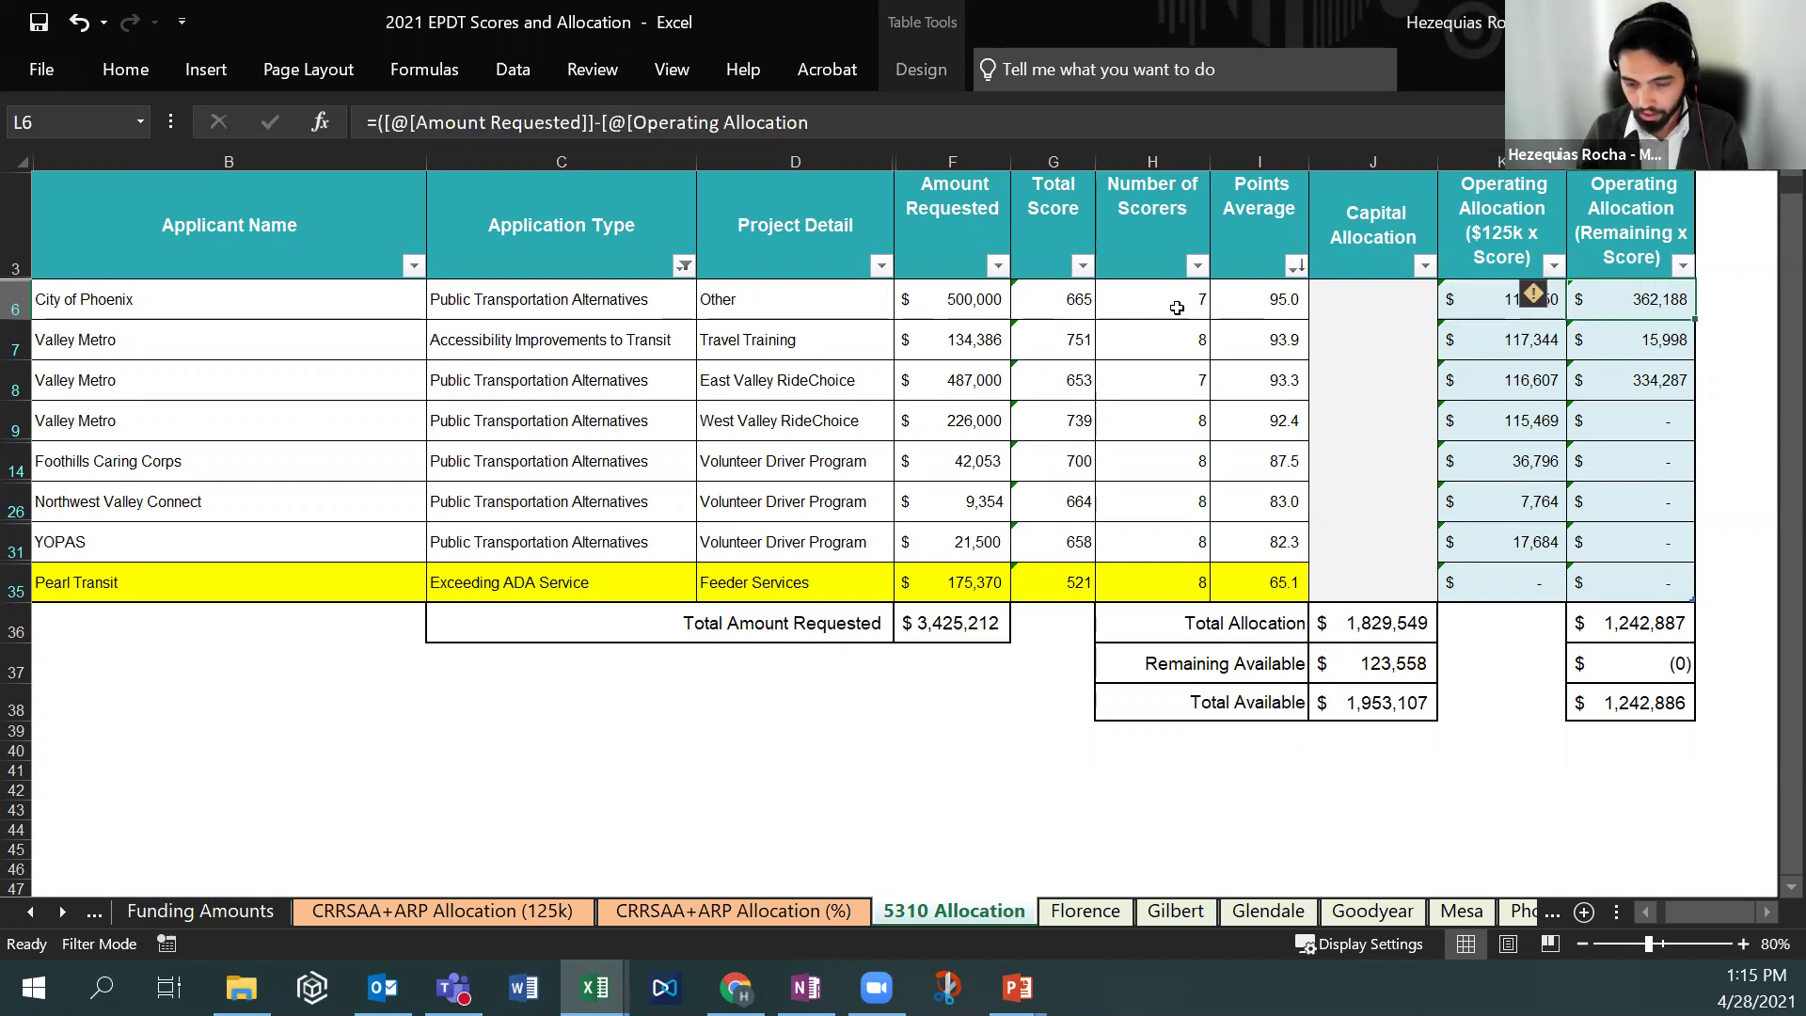
click(1301, 309)
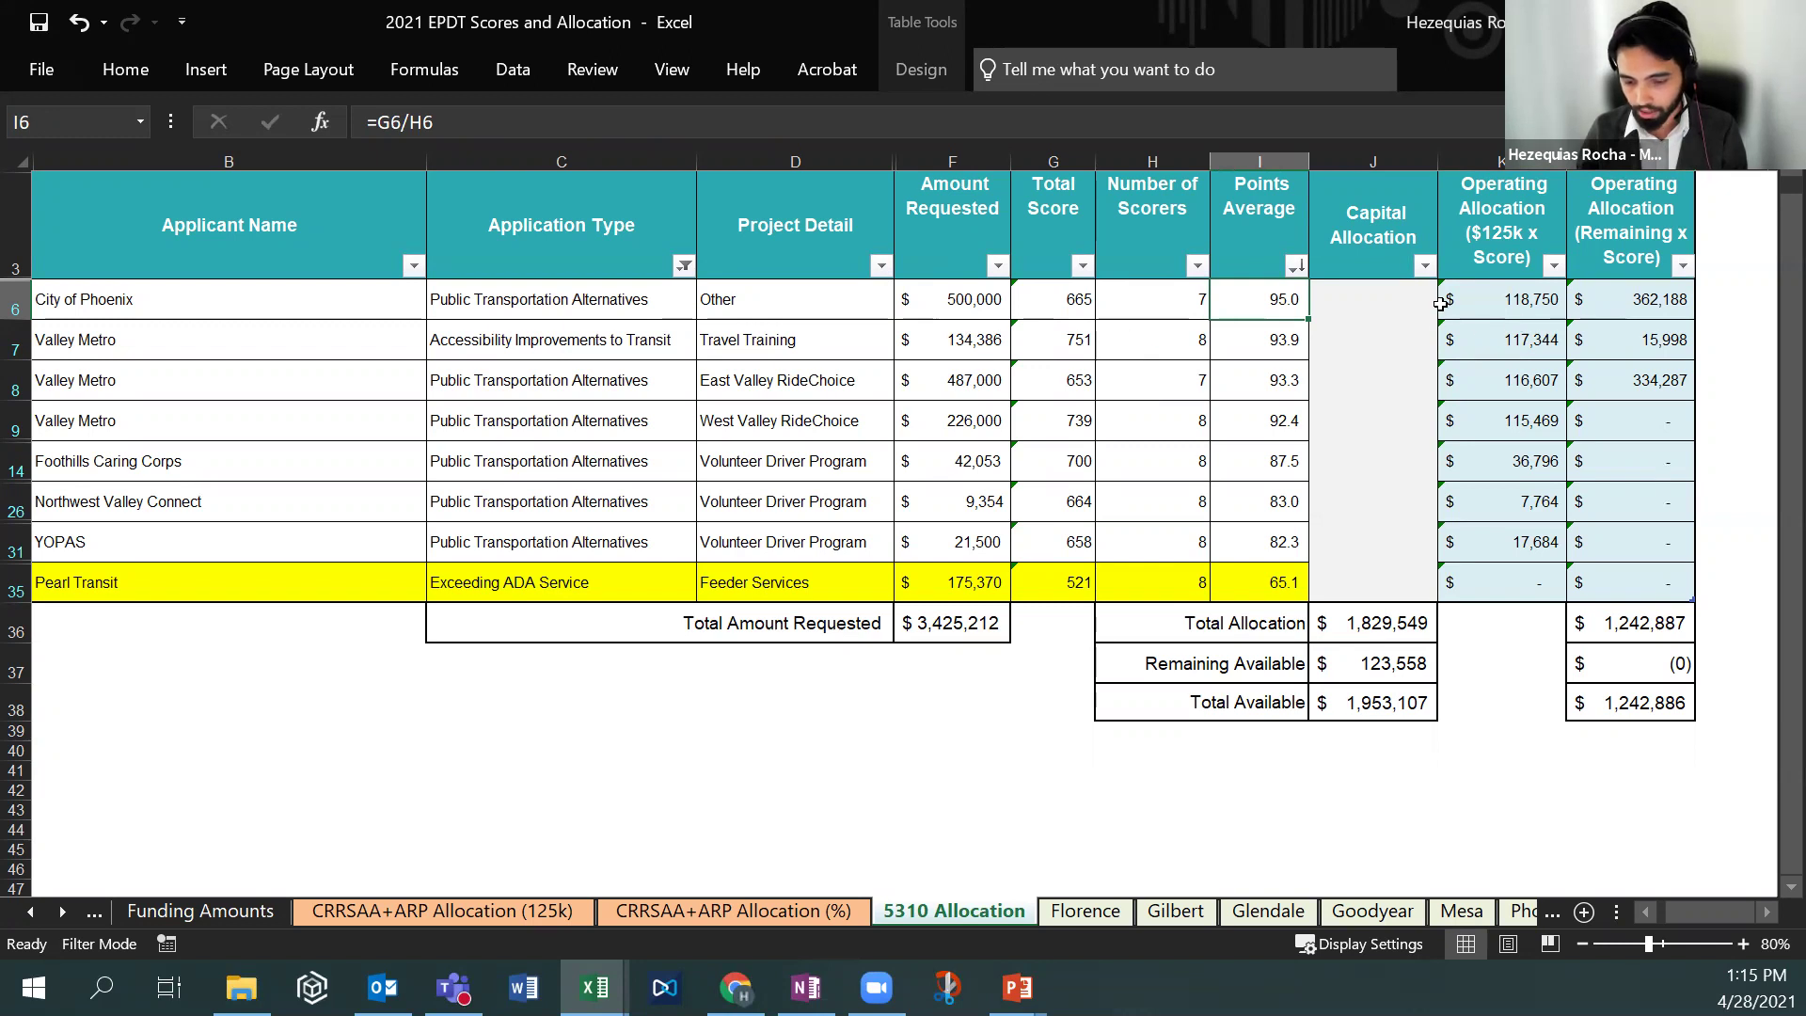
click(1613, 301)
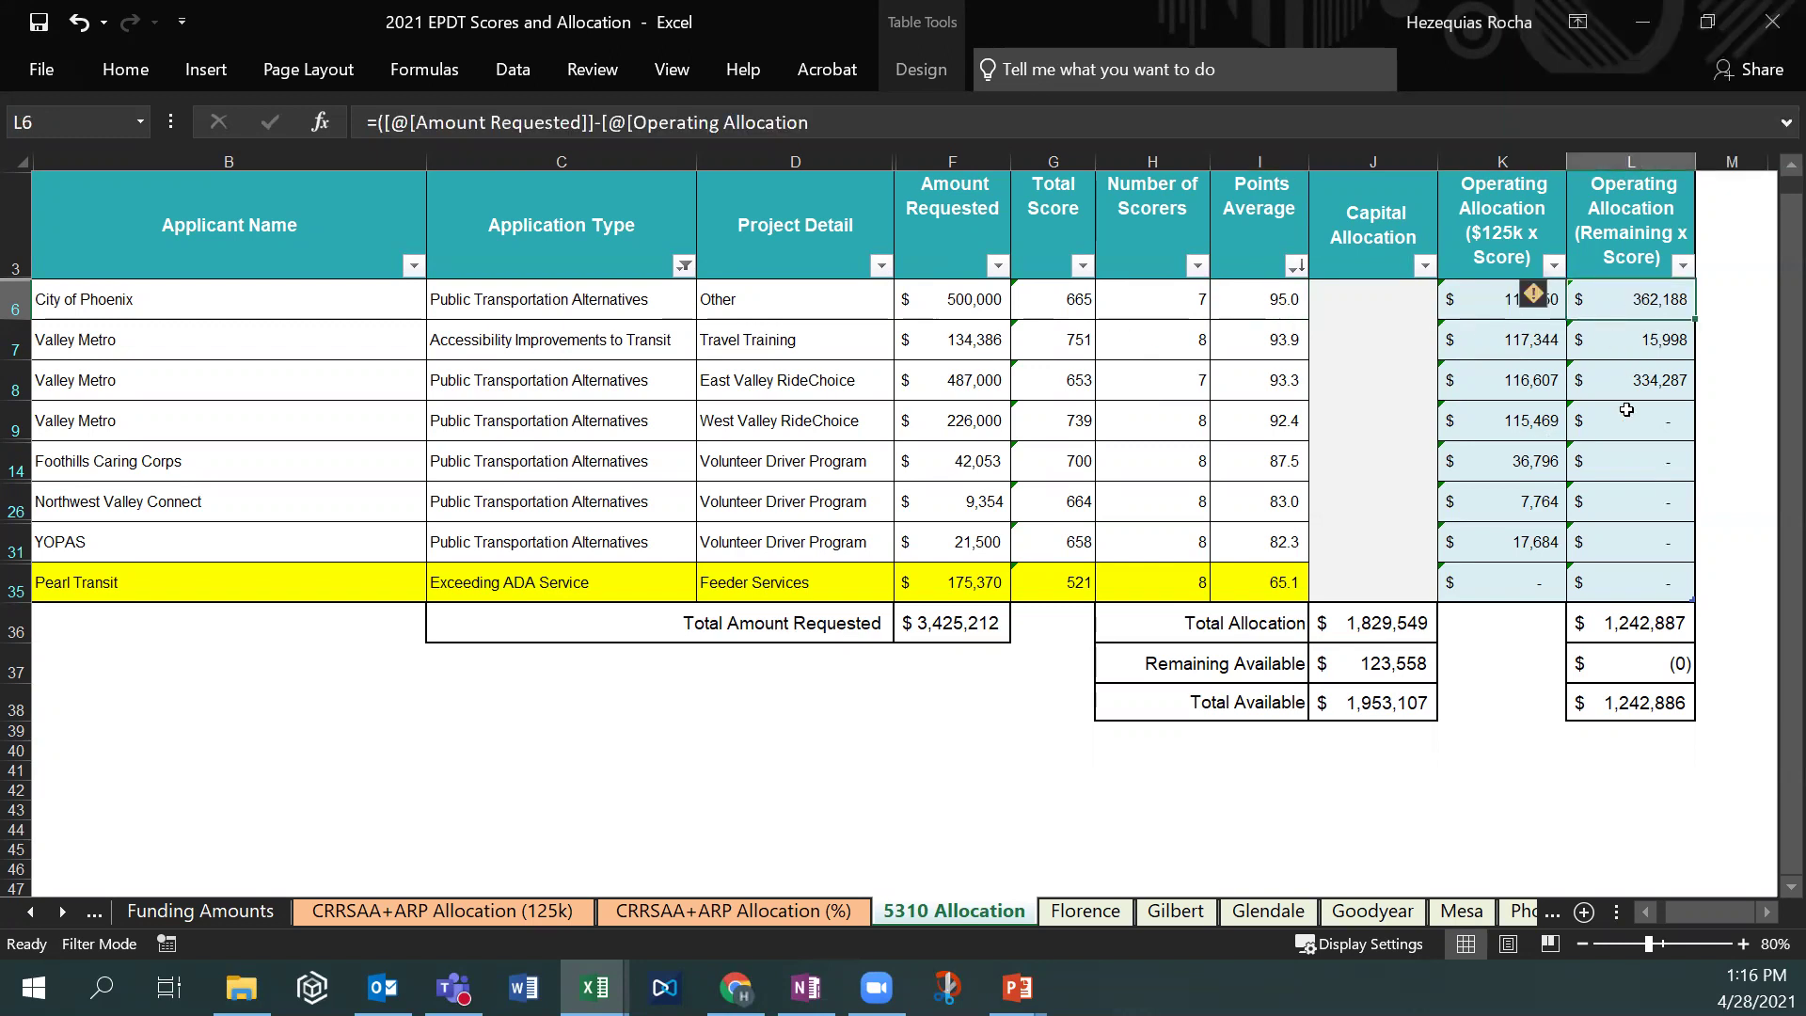
click(1513, 804)
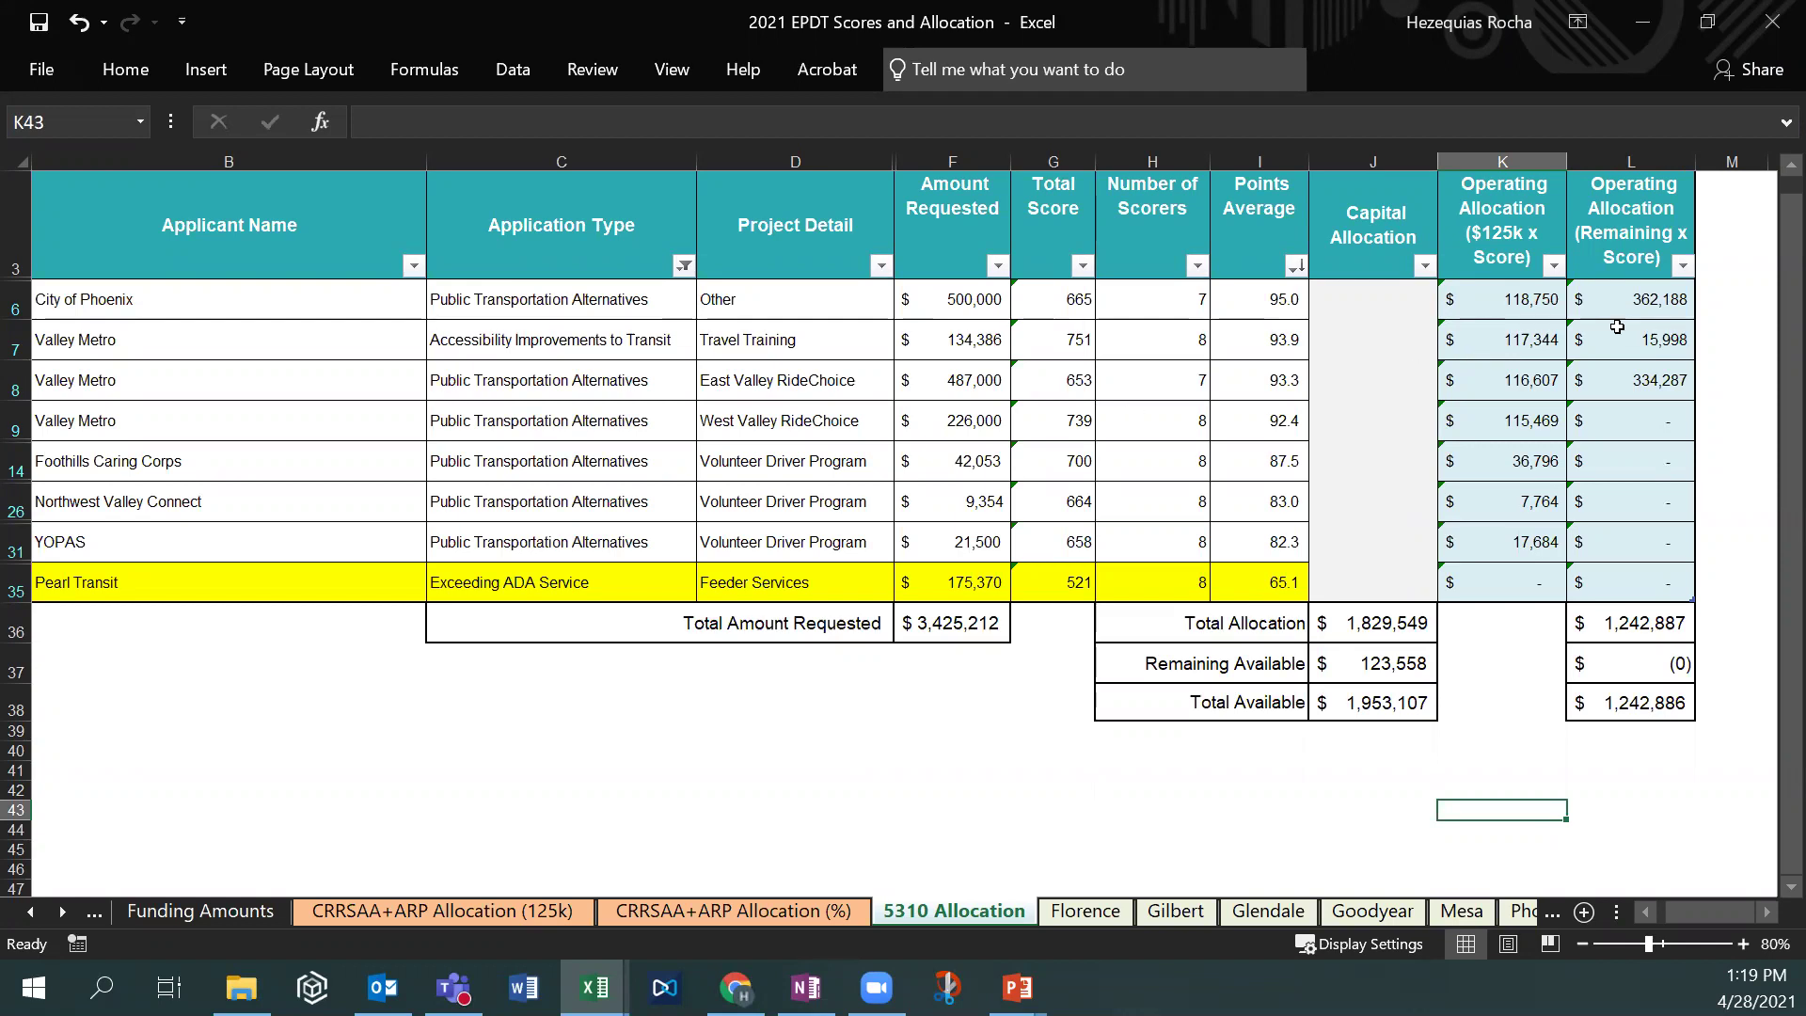
Add a column M formula beside the table that sums each row's $125k x Score and Remaining x Score operating allocations.
click(1699, 305)
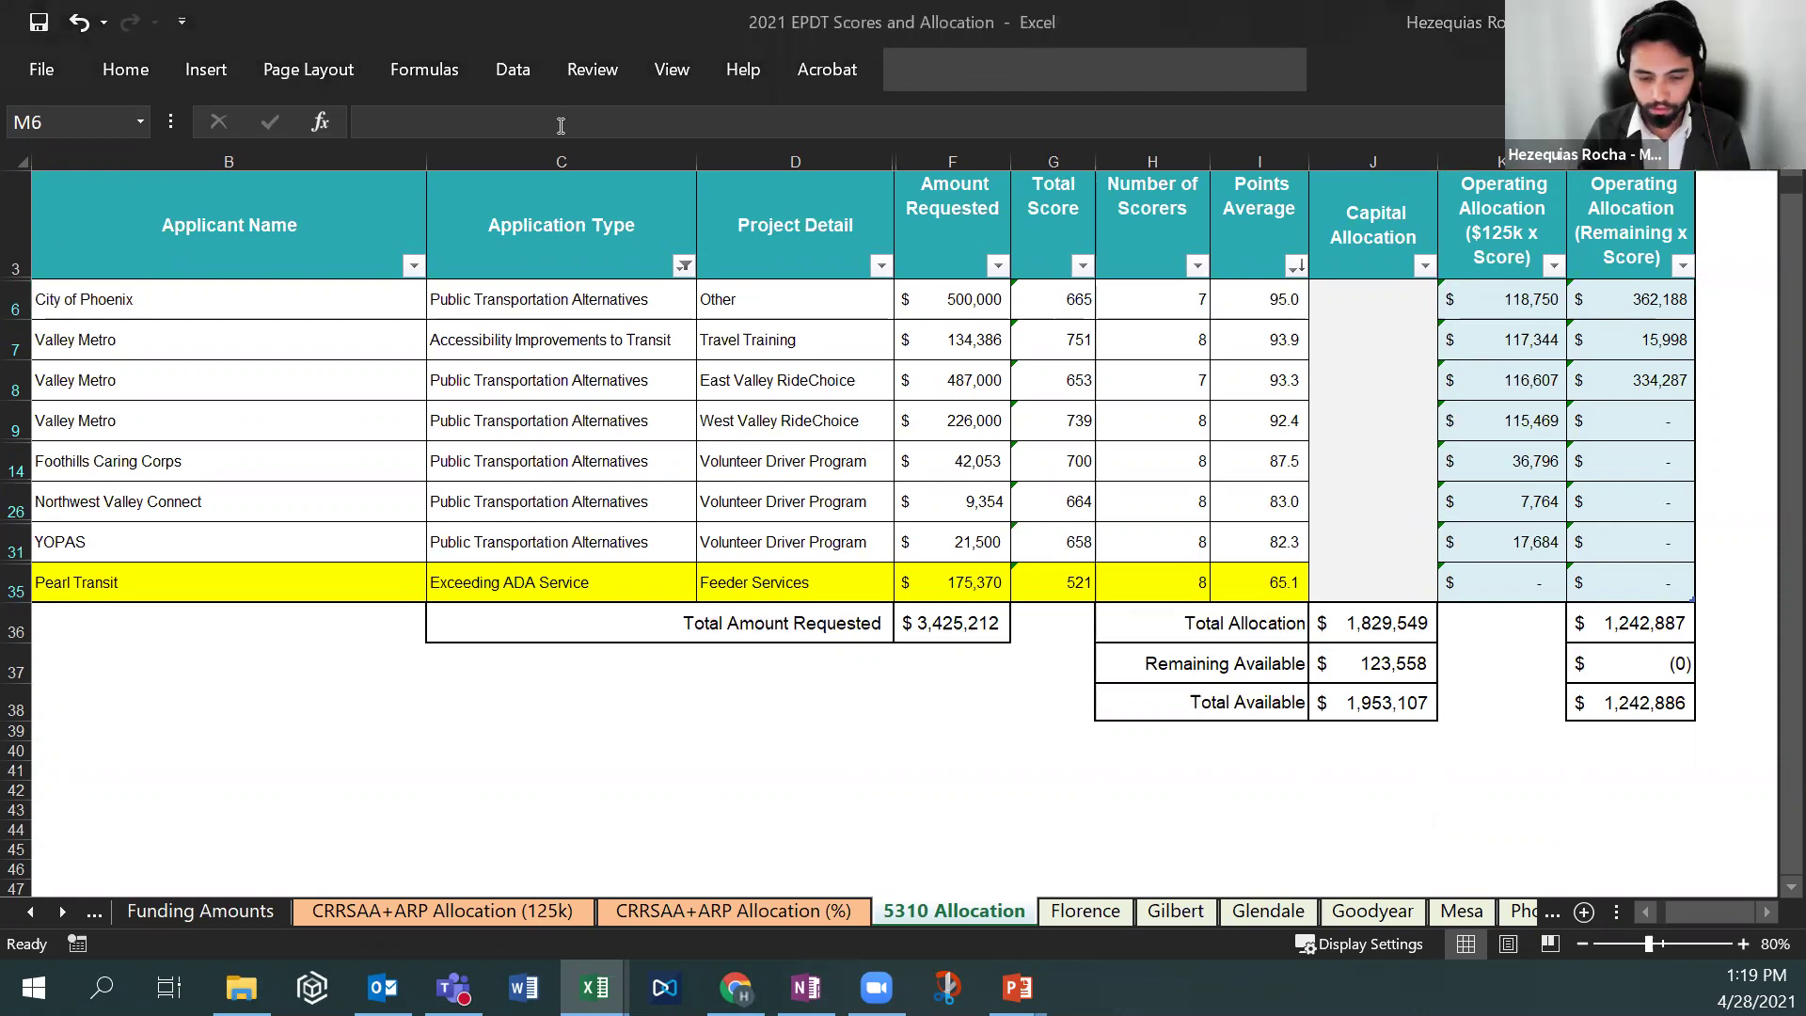
click(1712, 295)
text(=sum()
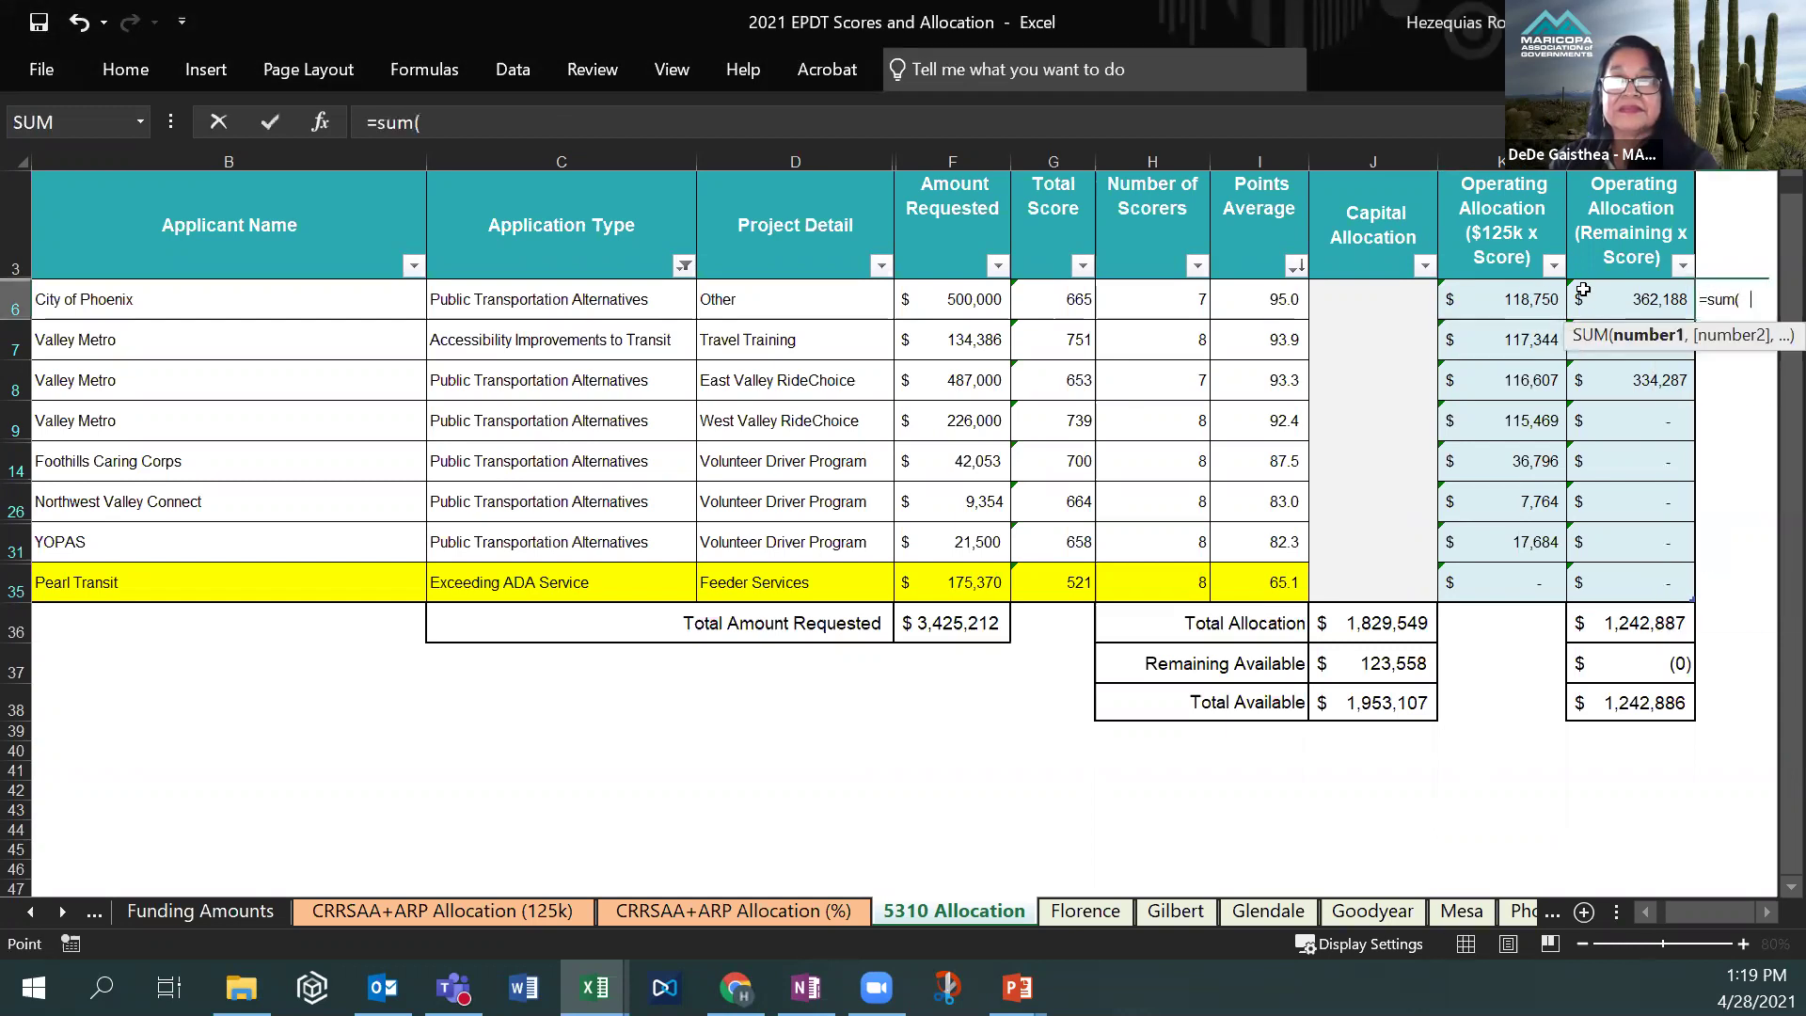
drag(1528, 304, 1636, 299)
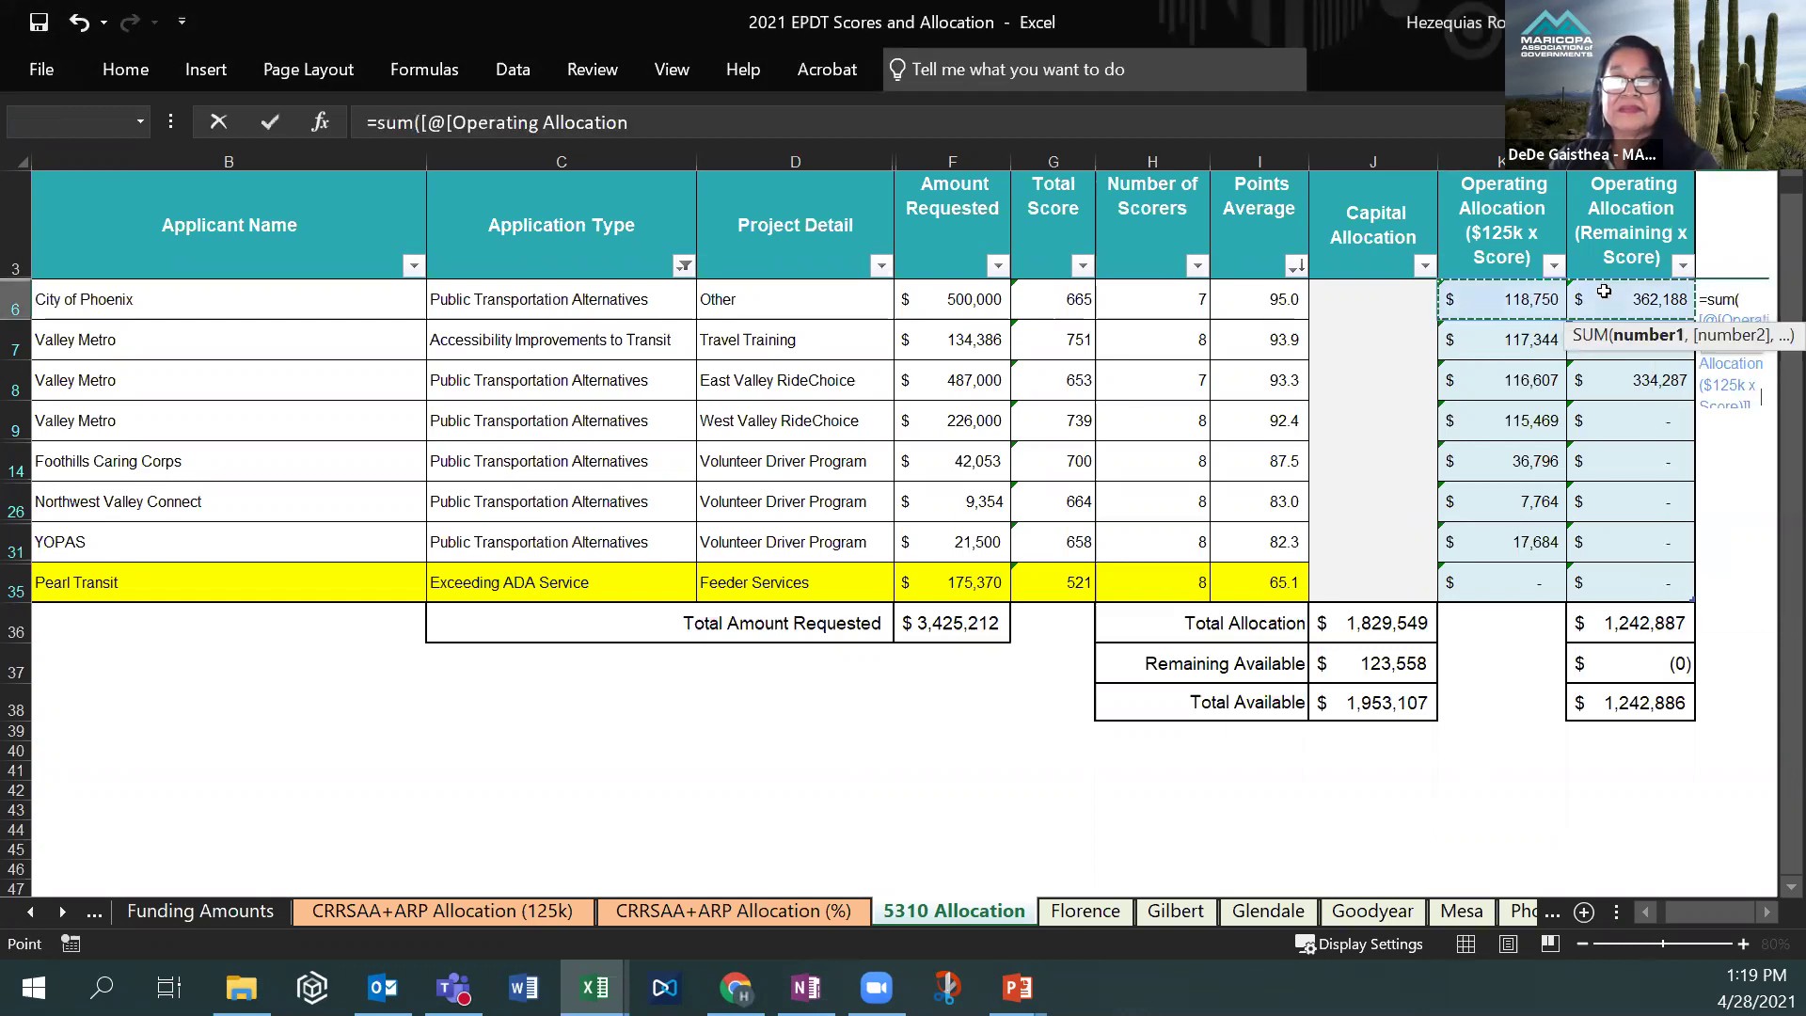
key(Return)
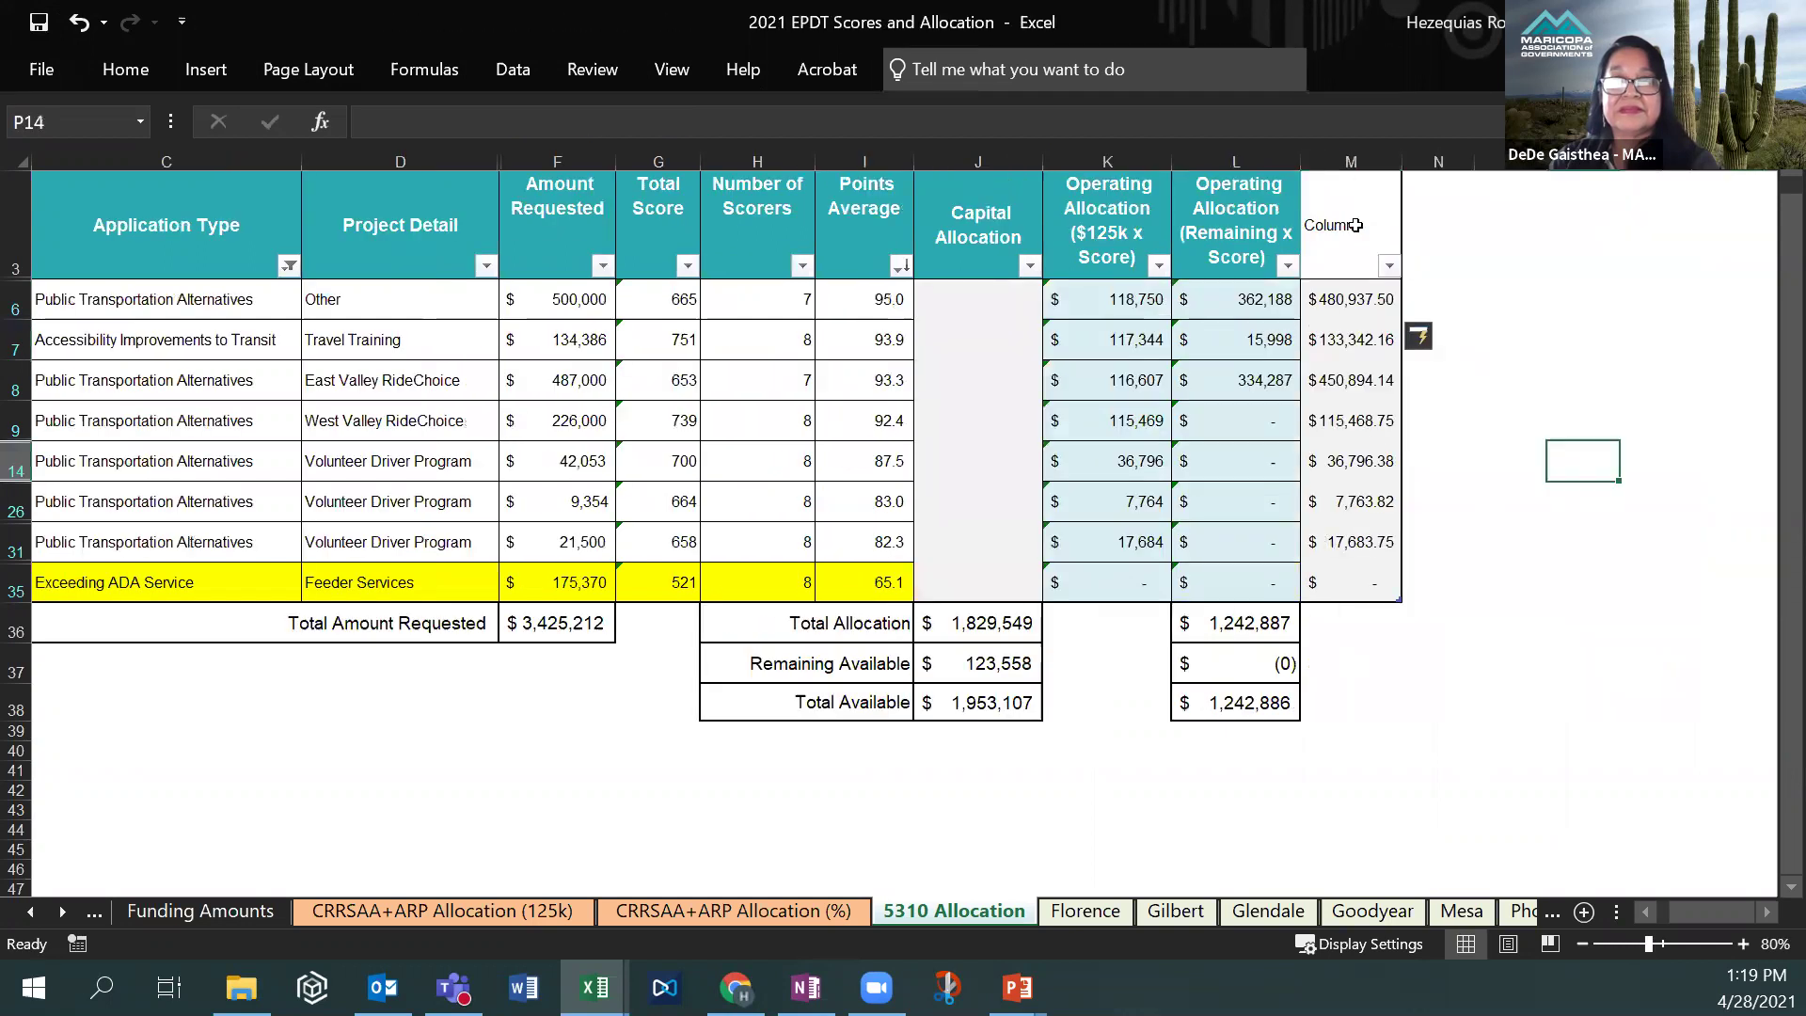
Title the new sum column in M3 Total.
click(1338, 216)
text(Total)
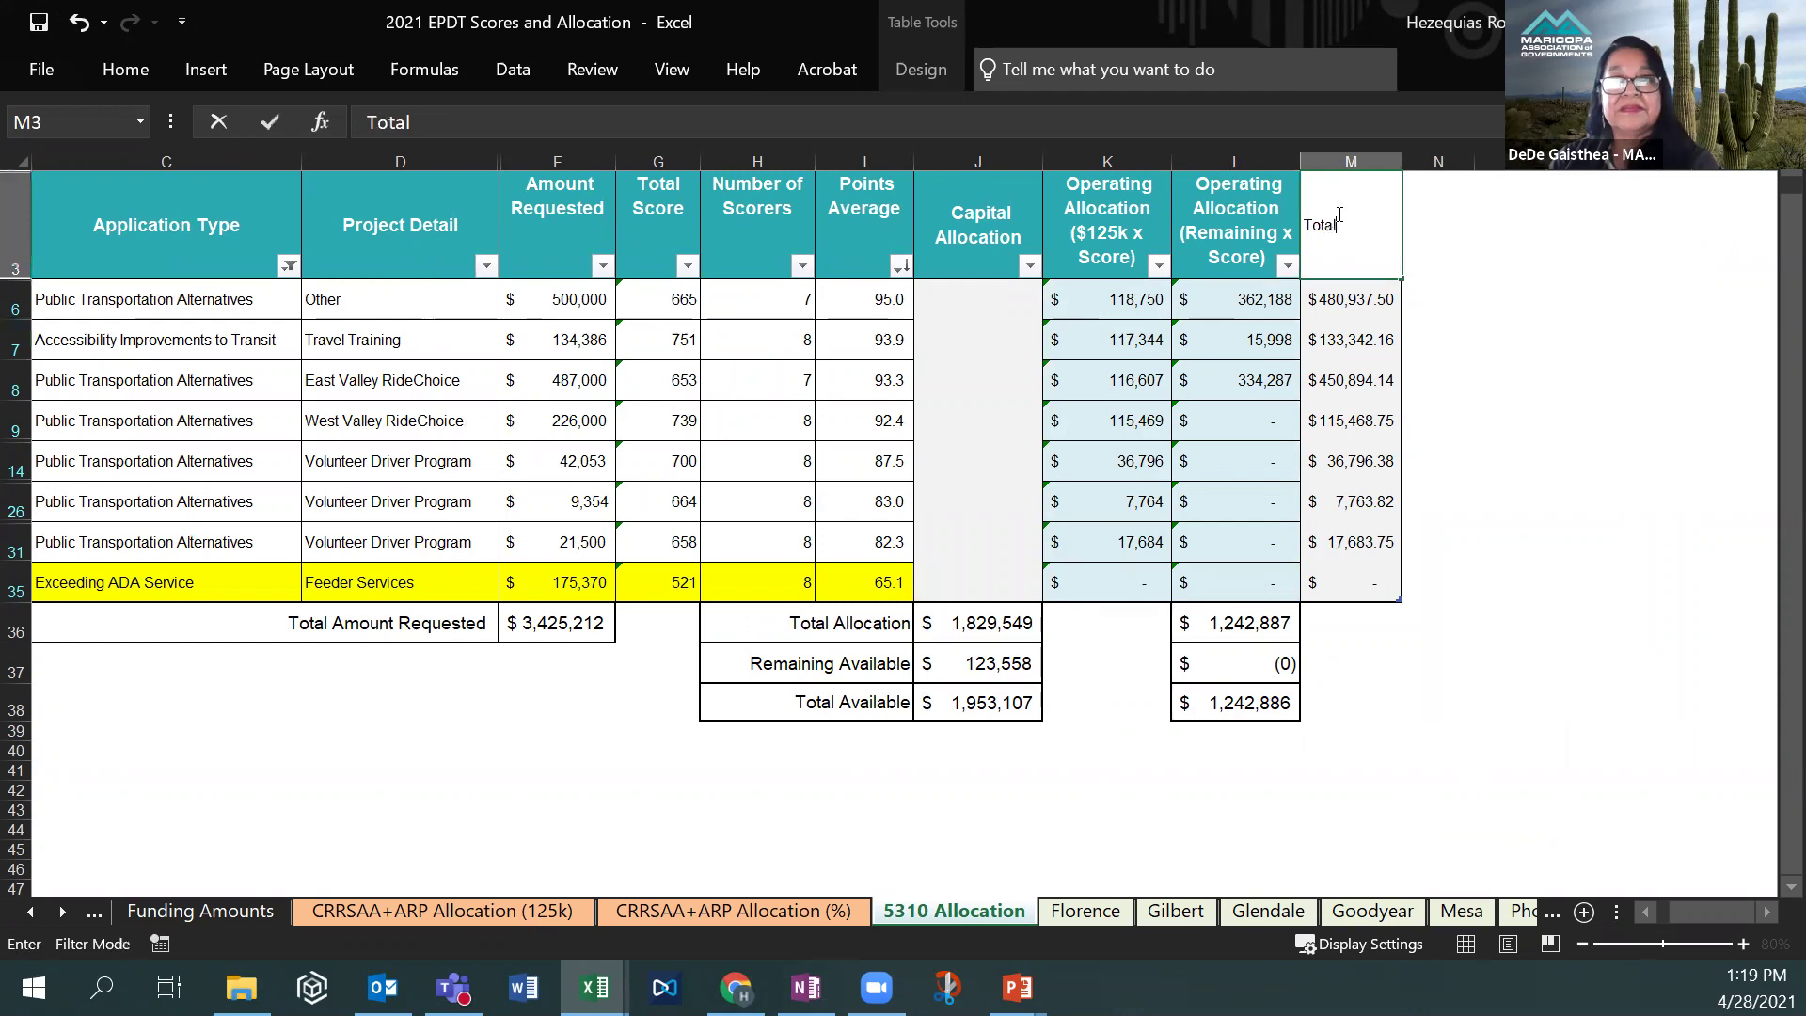
key(Return)
click(1504, 766)
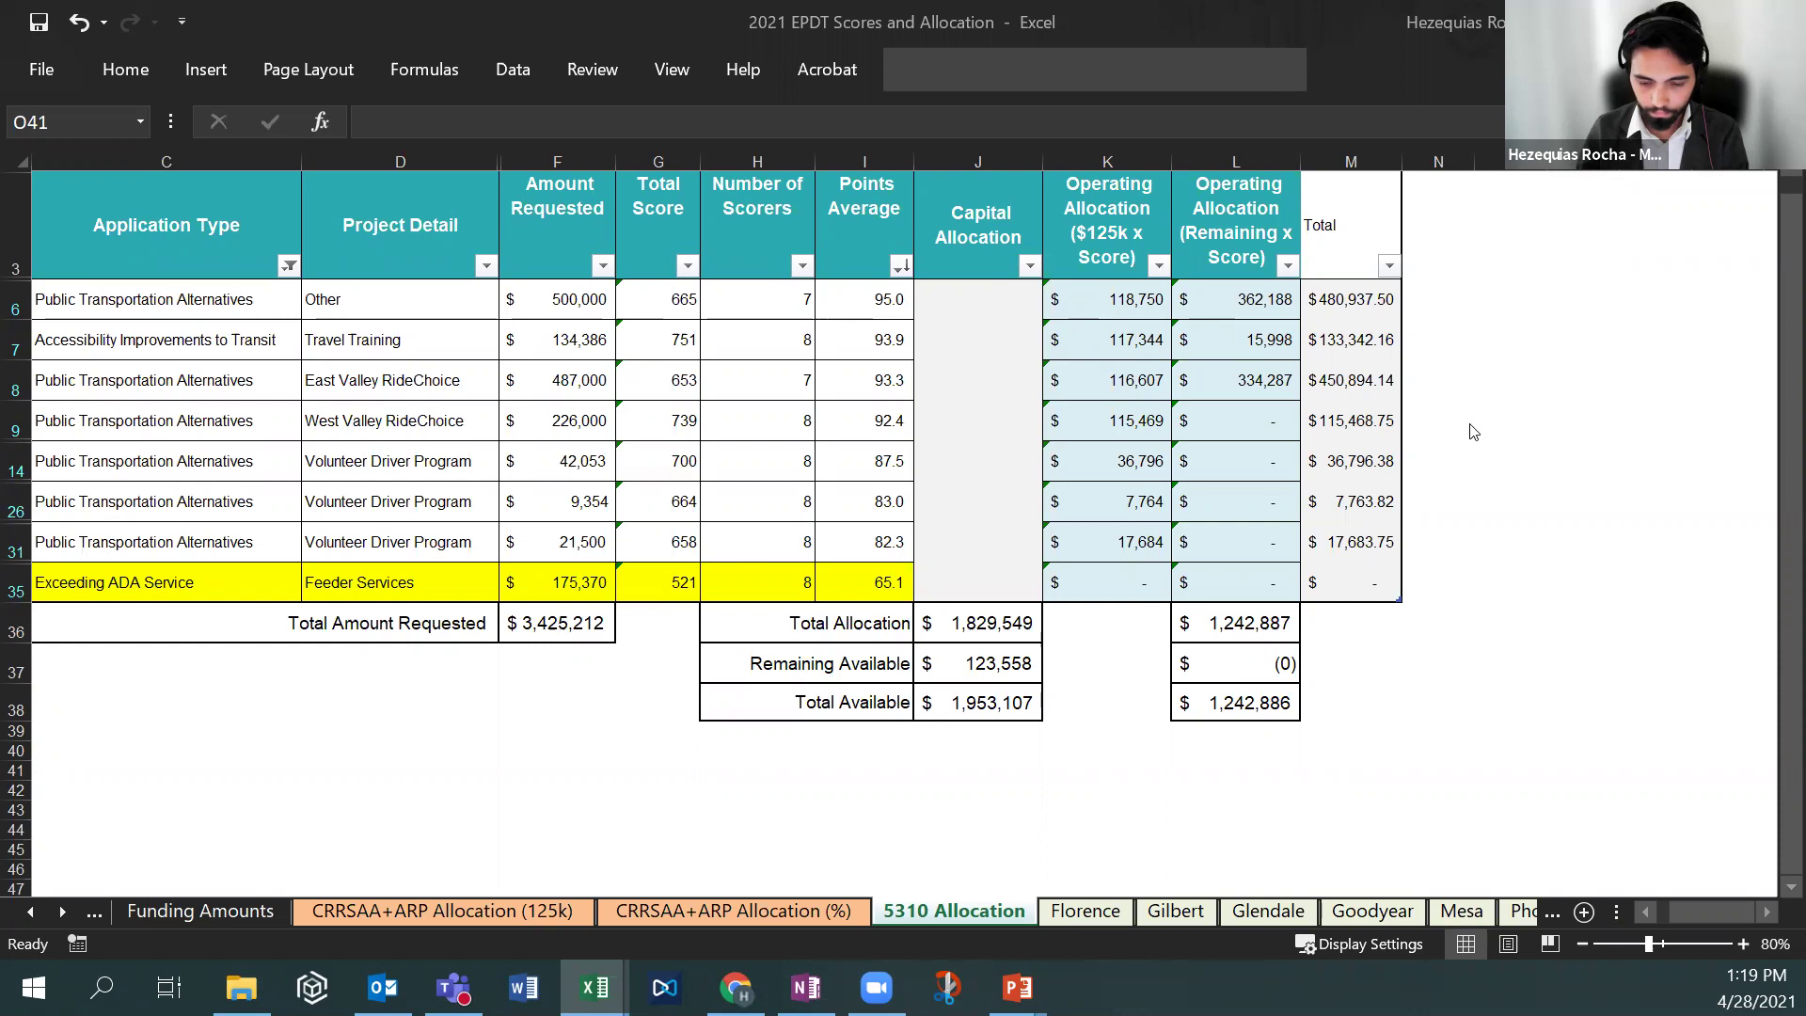
Inspect the operating Total Allocation formula in L36 and review the table with the Total column in view.
click(1632, 448)
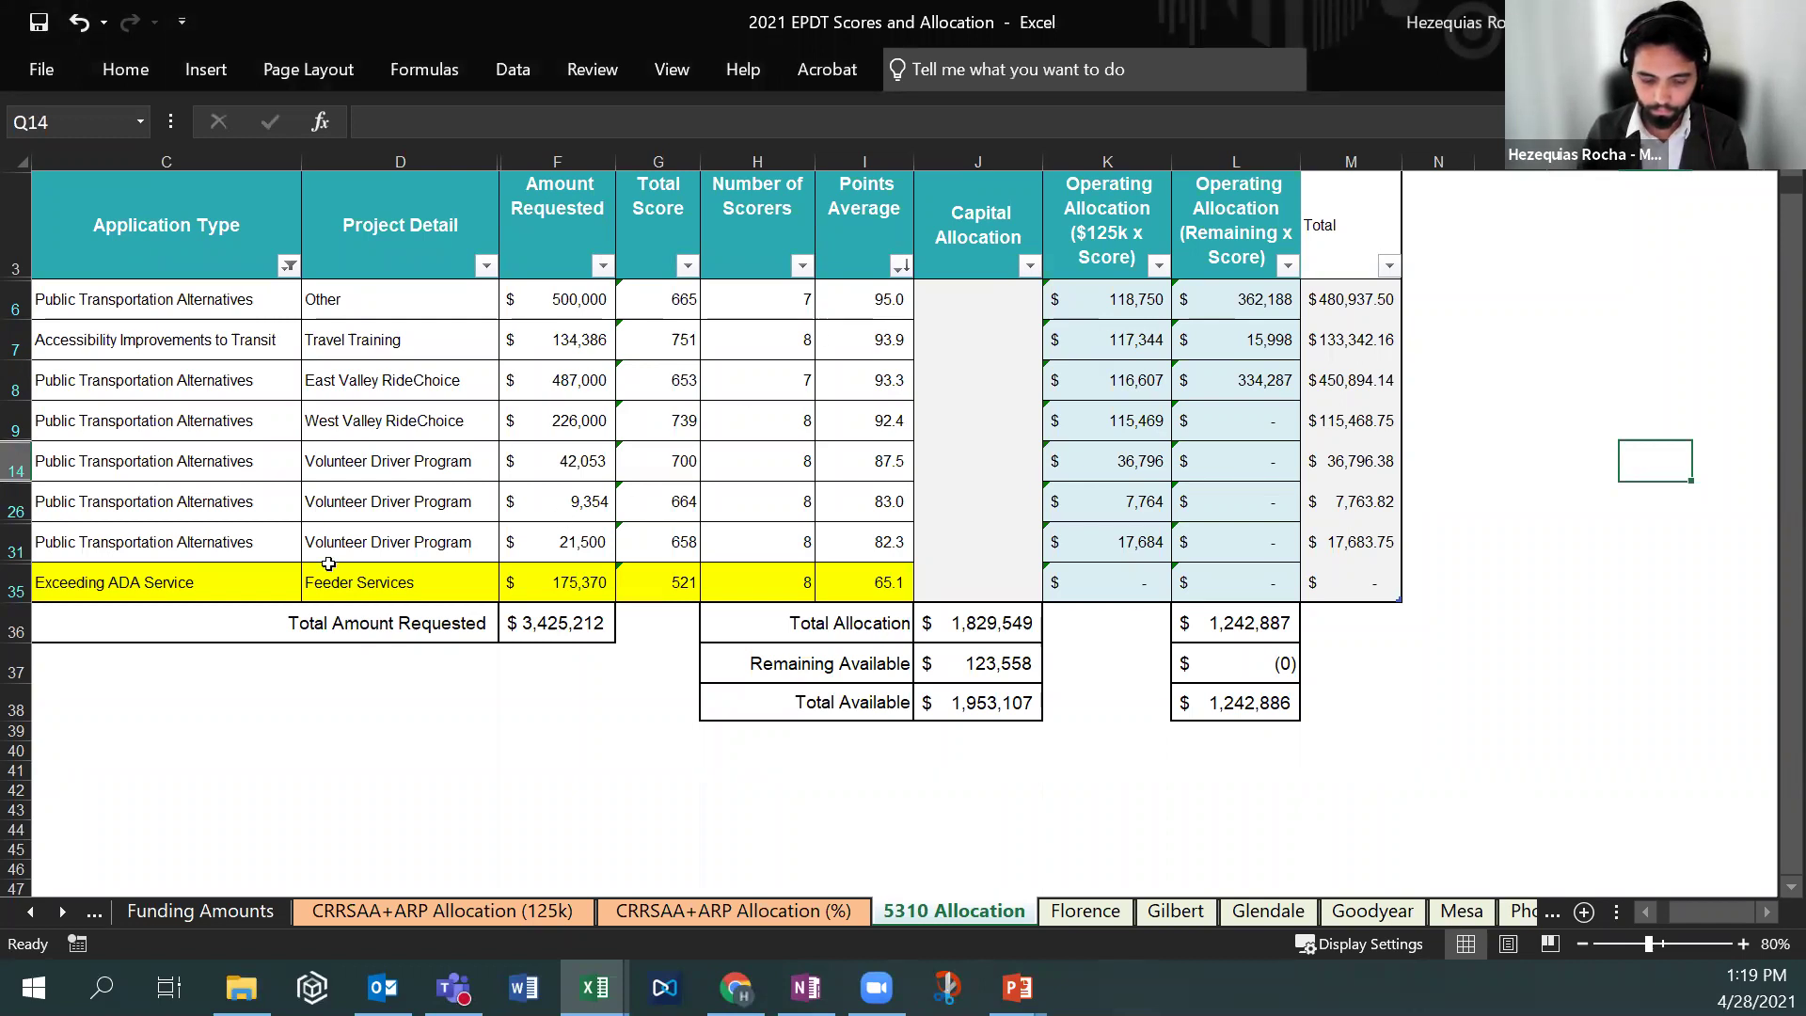
click(150, 685)
key(Left)
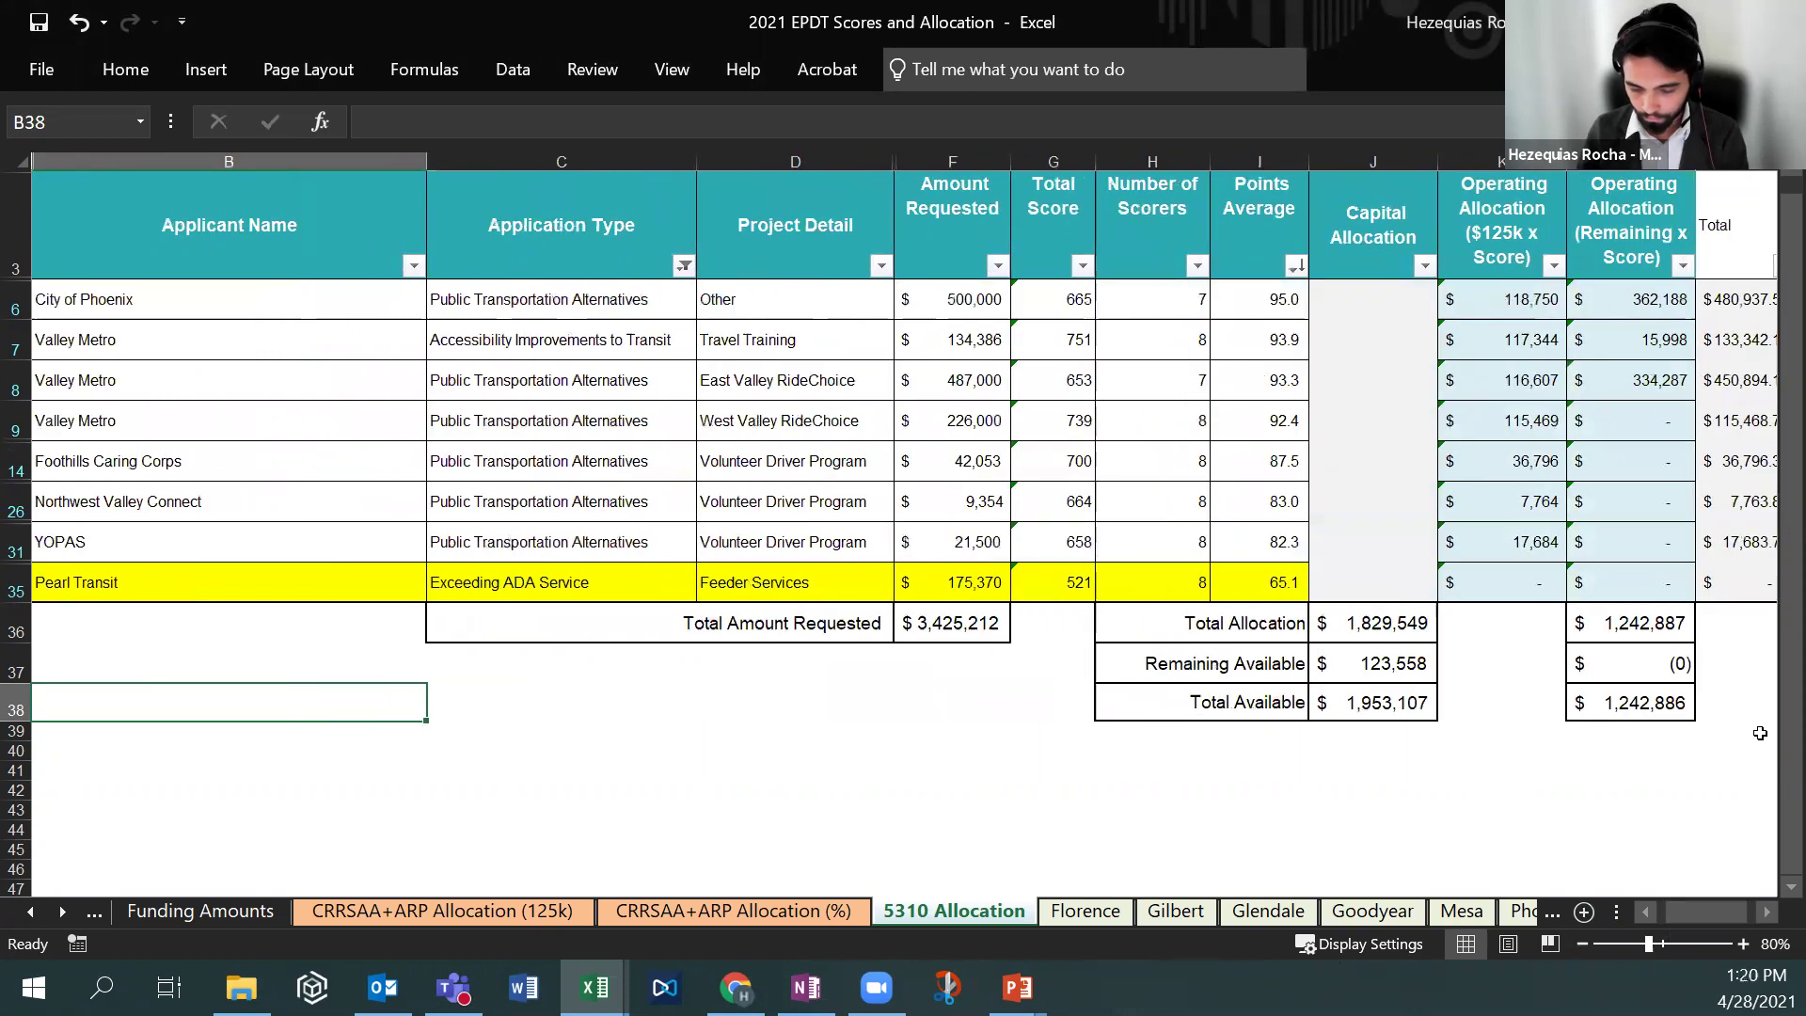
click(1757, 630)
key(Left)
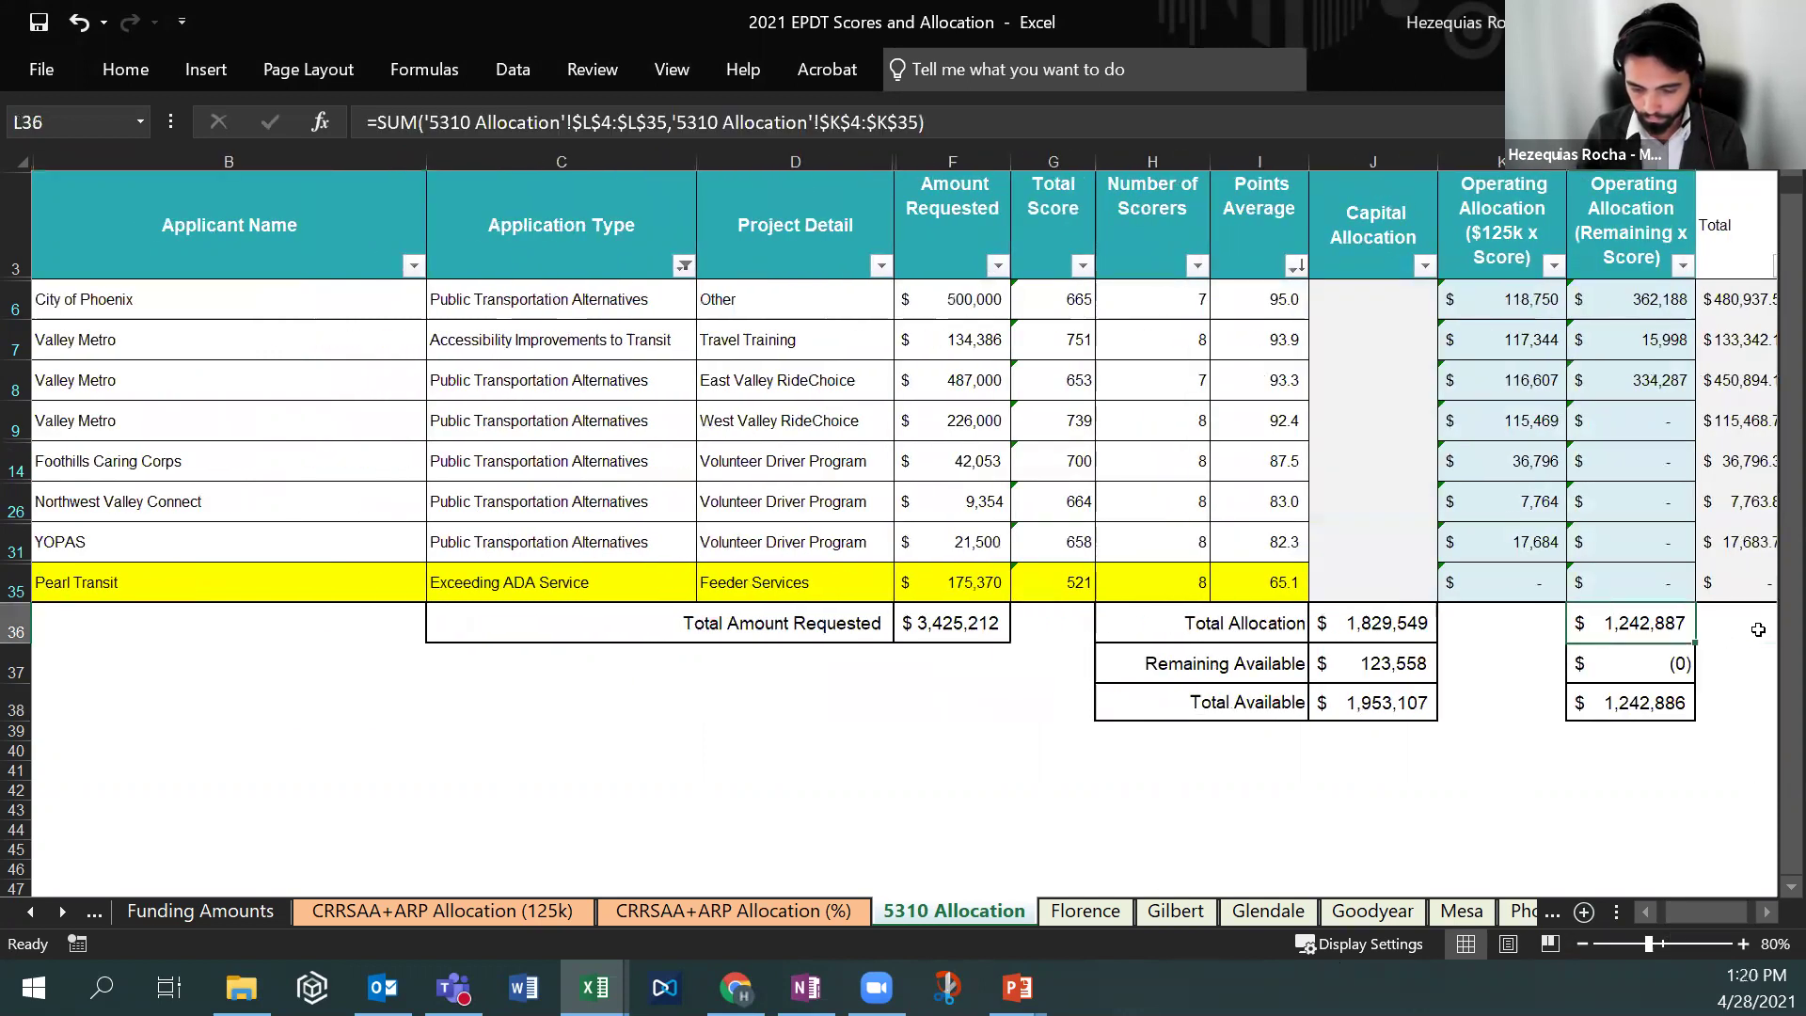
key(Right)
key(Left)
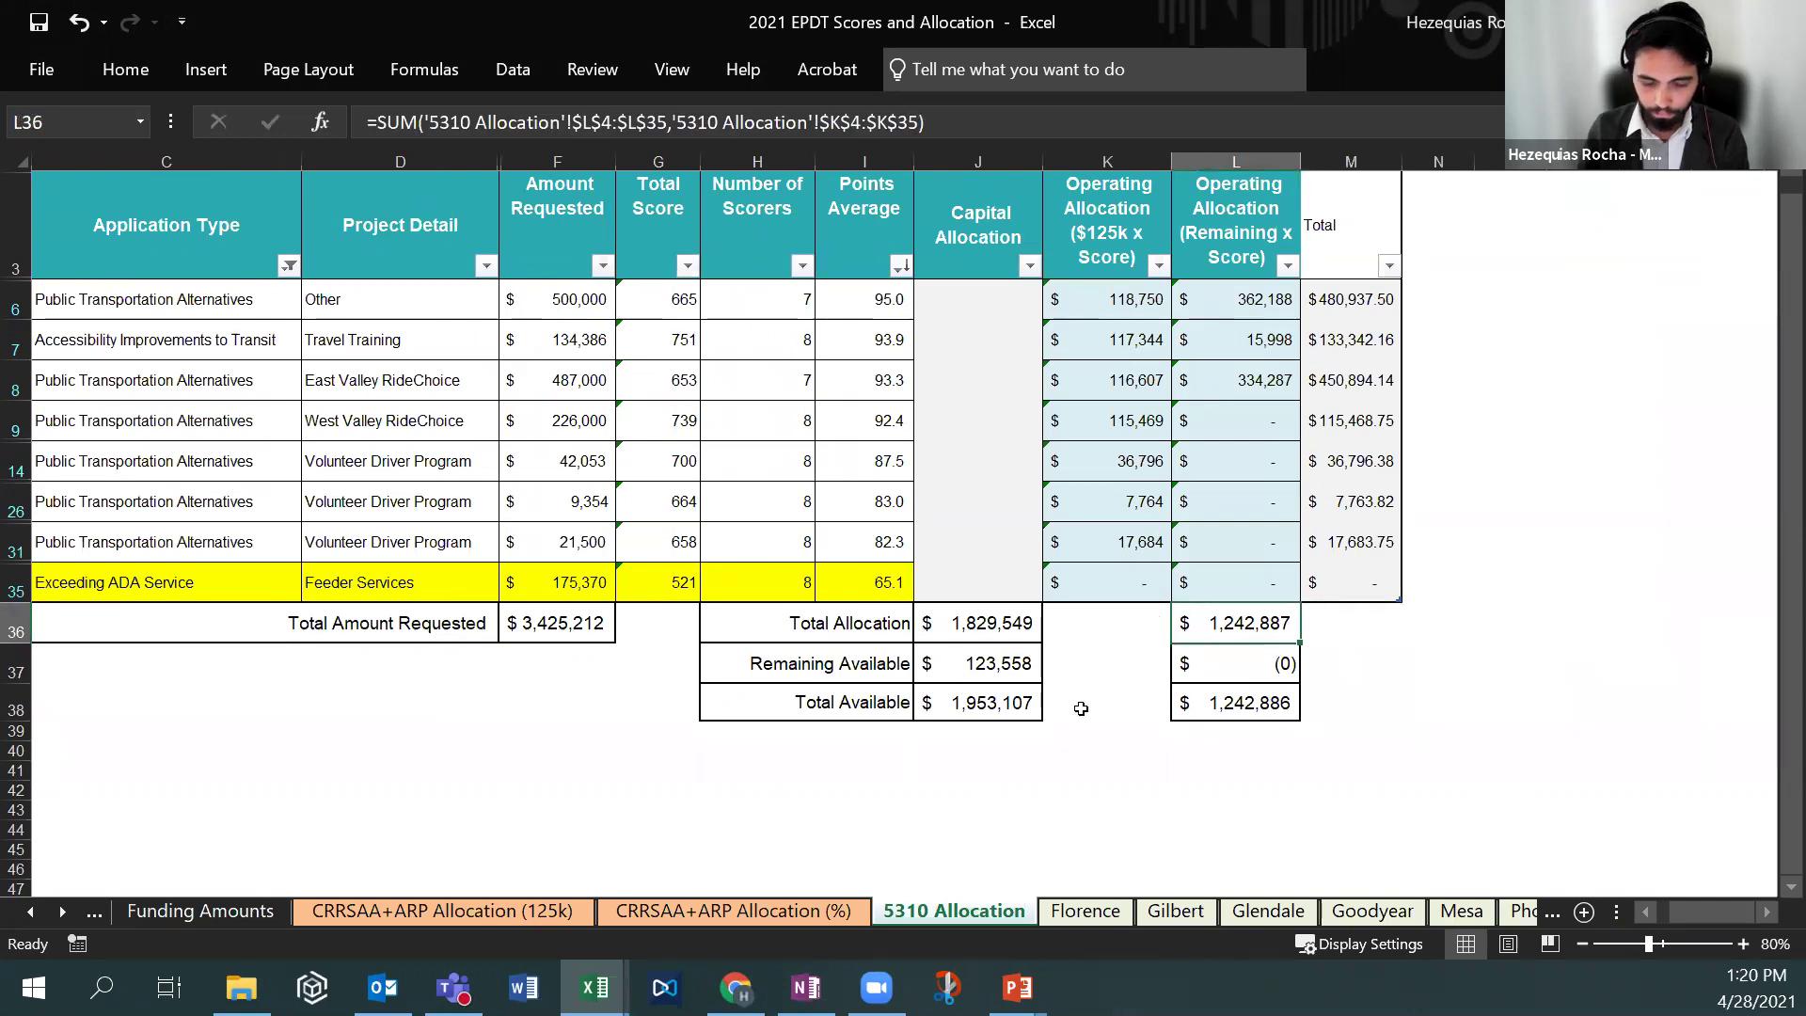
click(1681, 572)
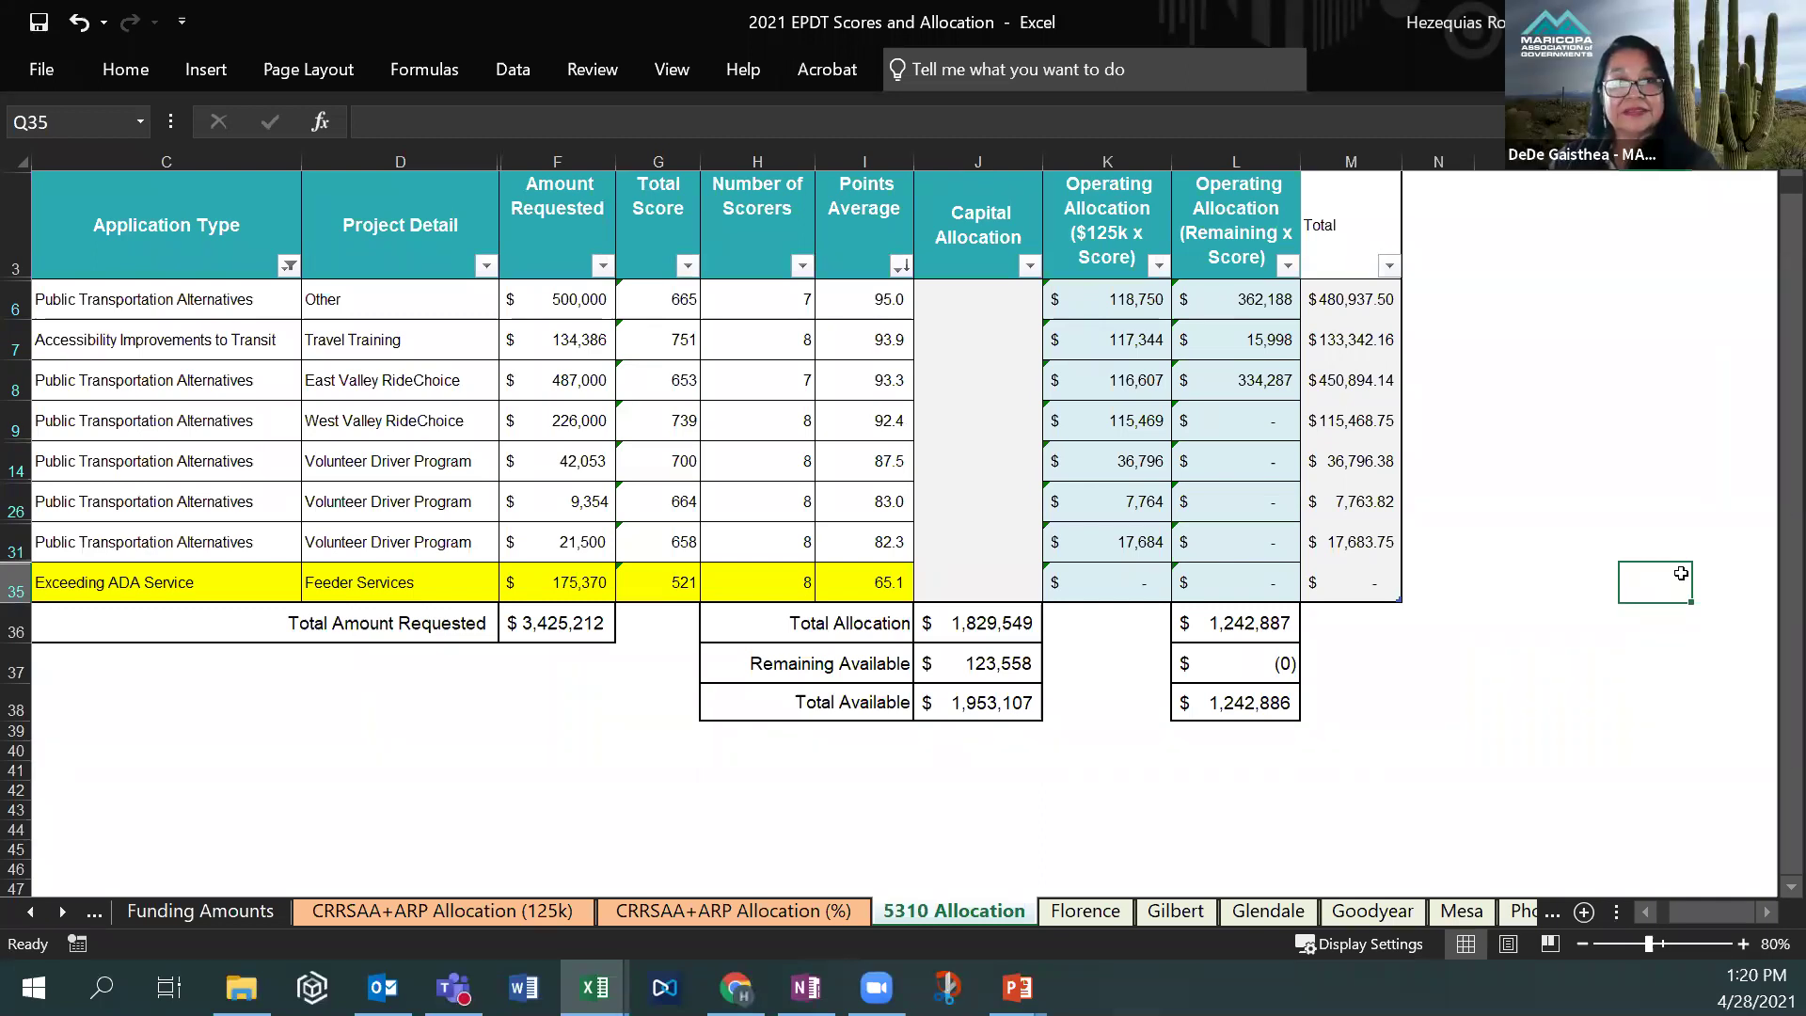
Format the Total column's amounts in rows 6 to 35 as whole-dollar accounting values.
drag(1335, 301, 1350, 579)
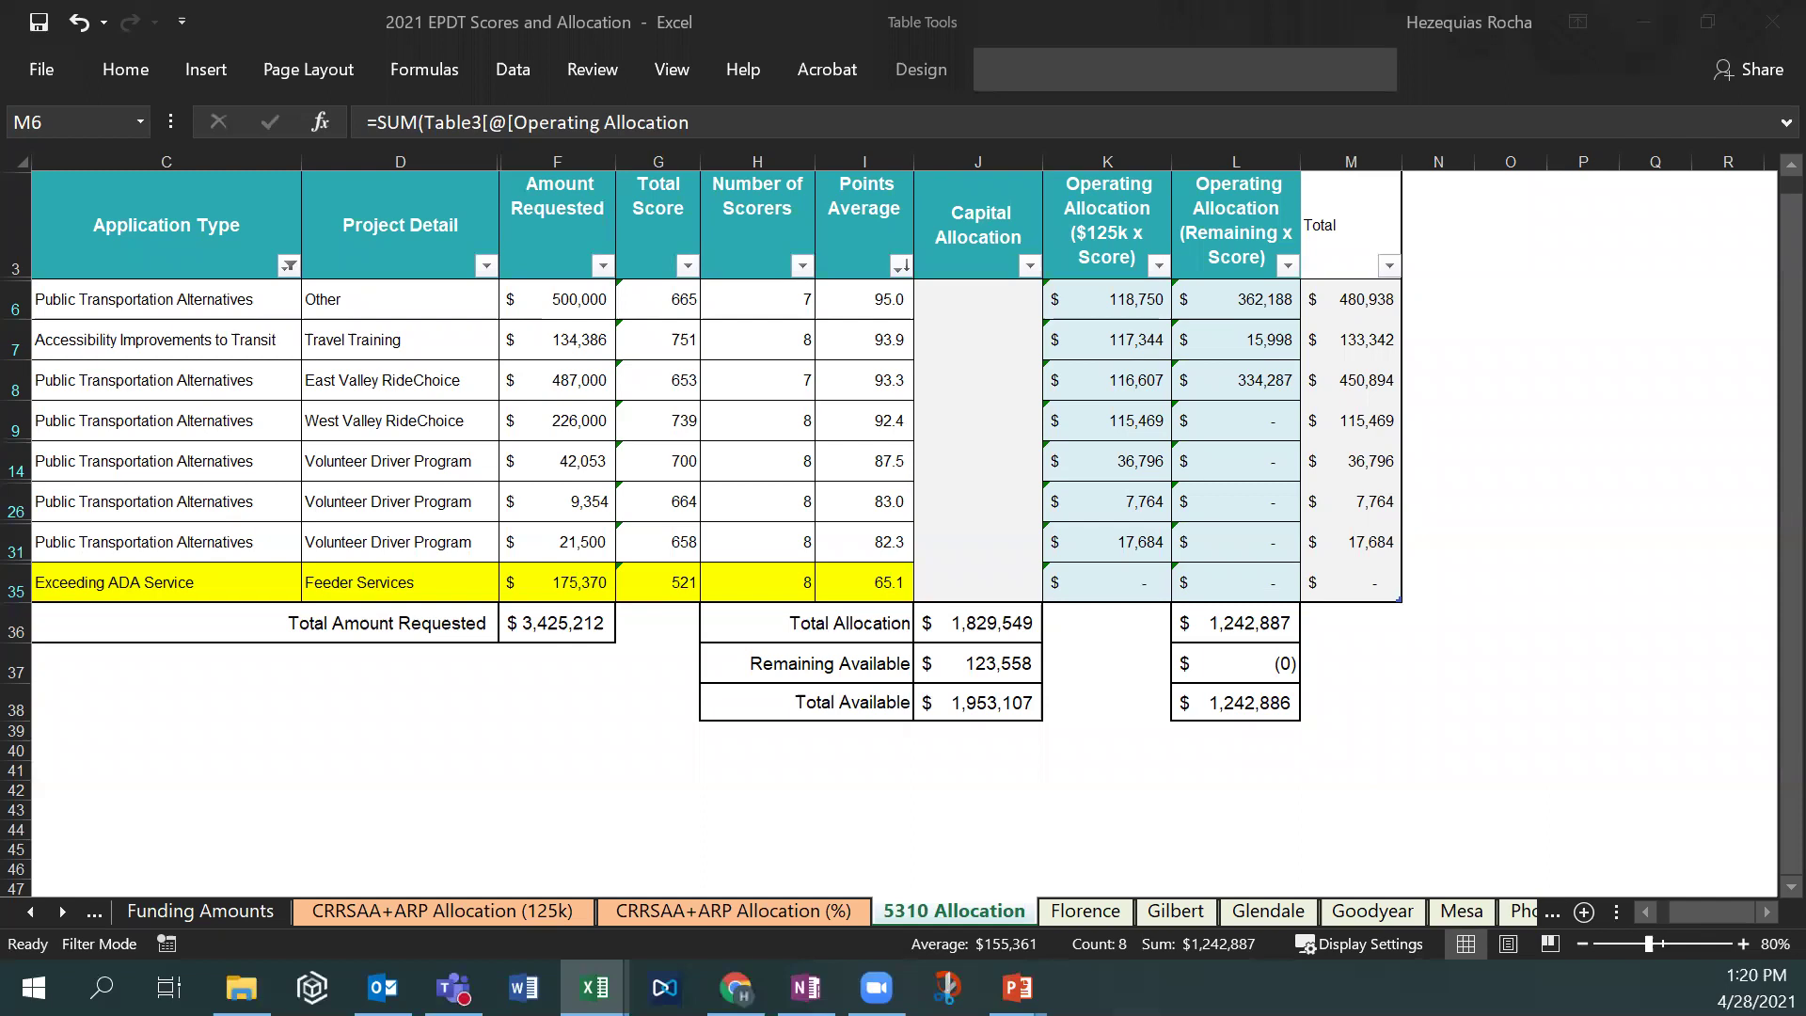
click(188, 790)
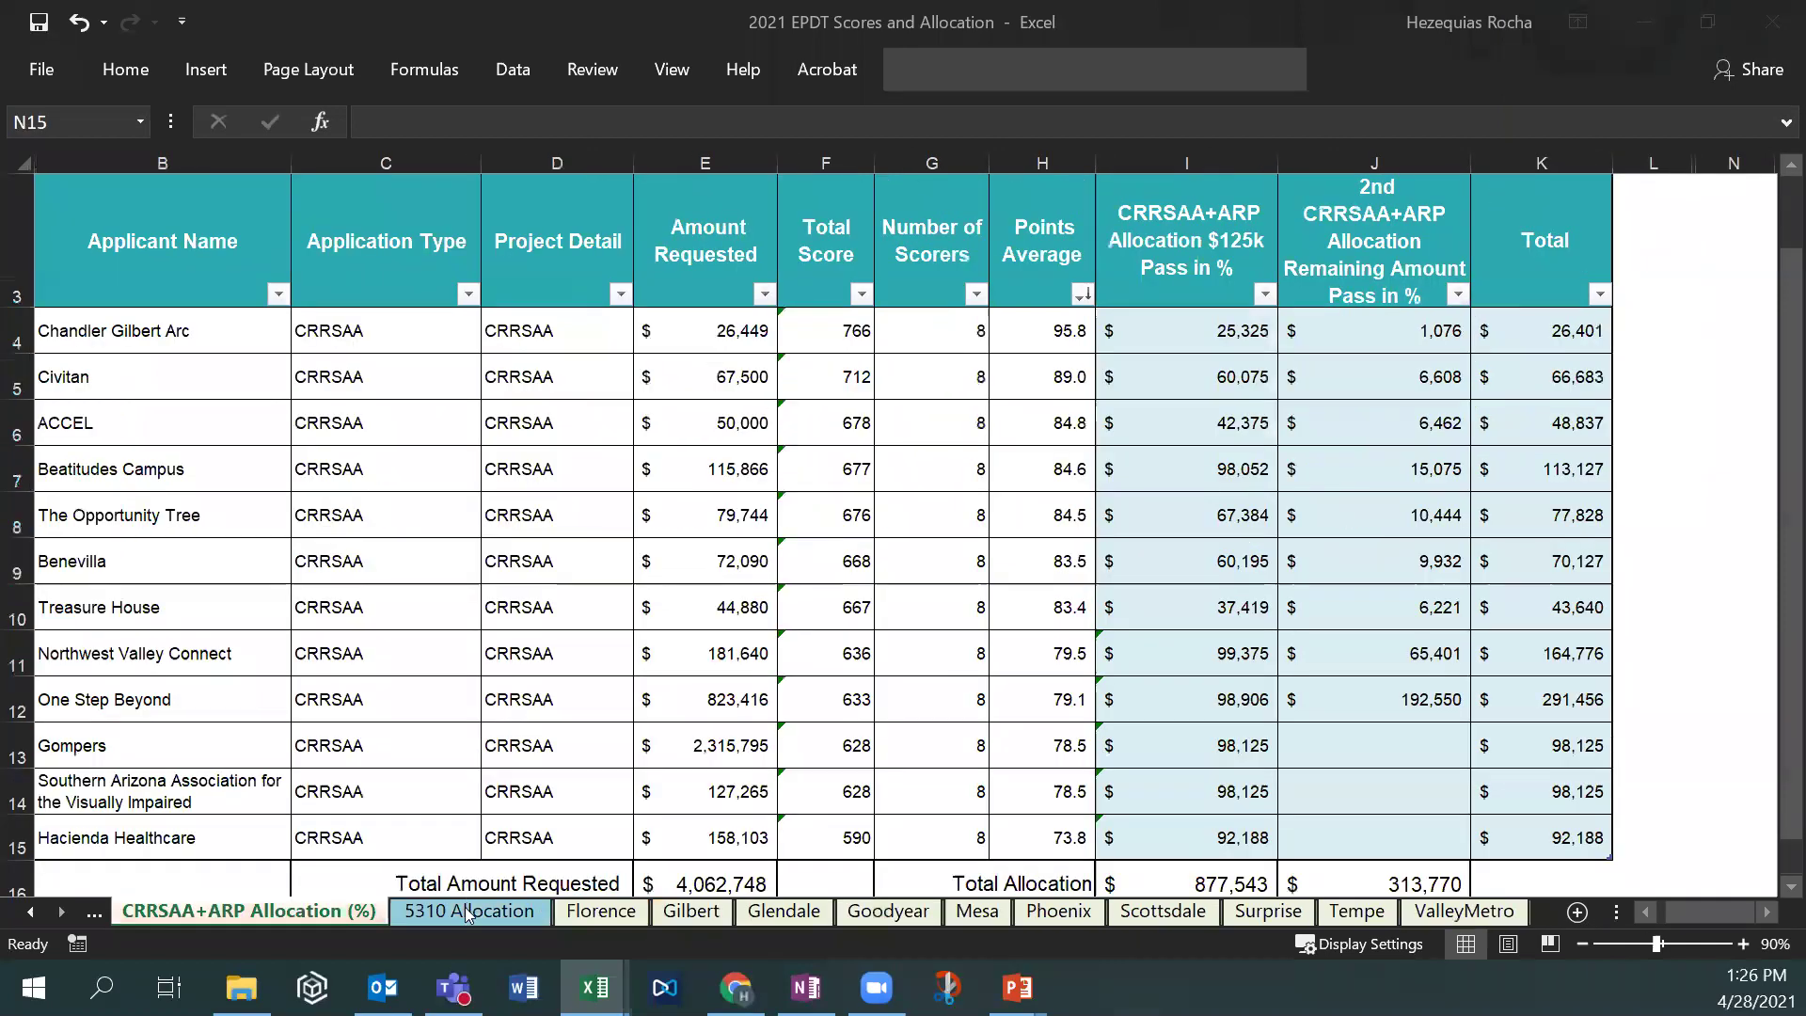
Return to the 5310 Allocation sheet and review the filtered operating applications and the allocation totals beneath them.
click(457, 912)
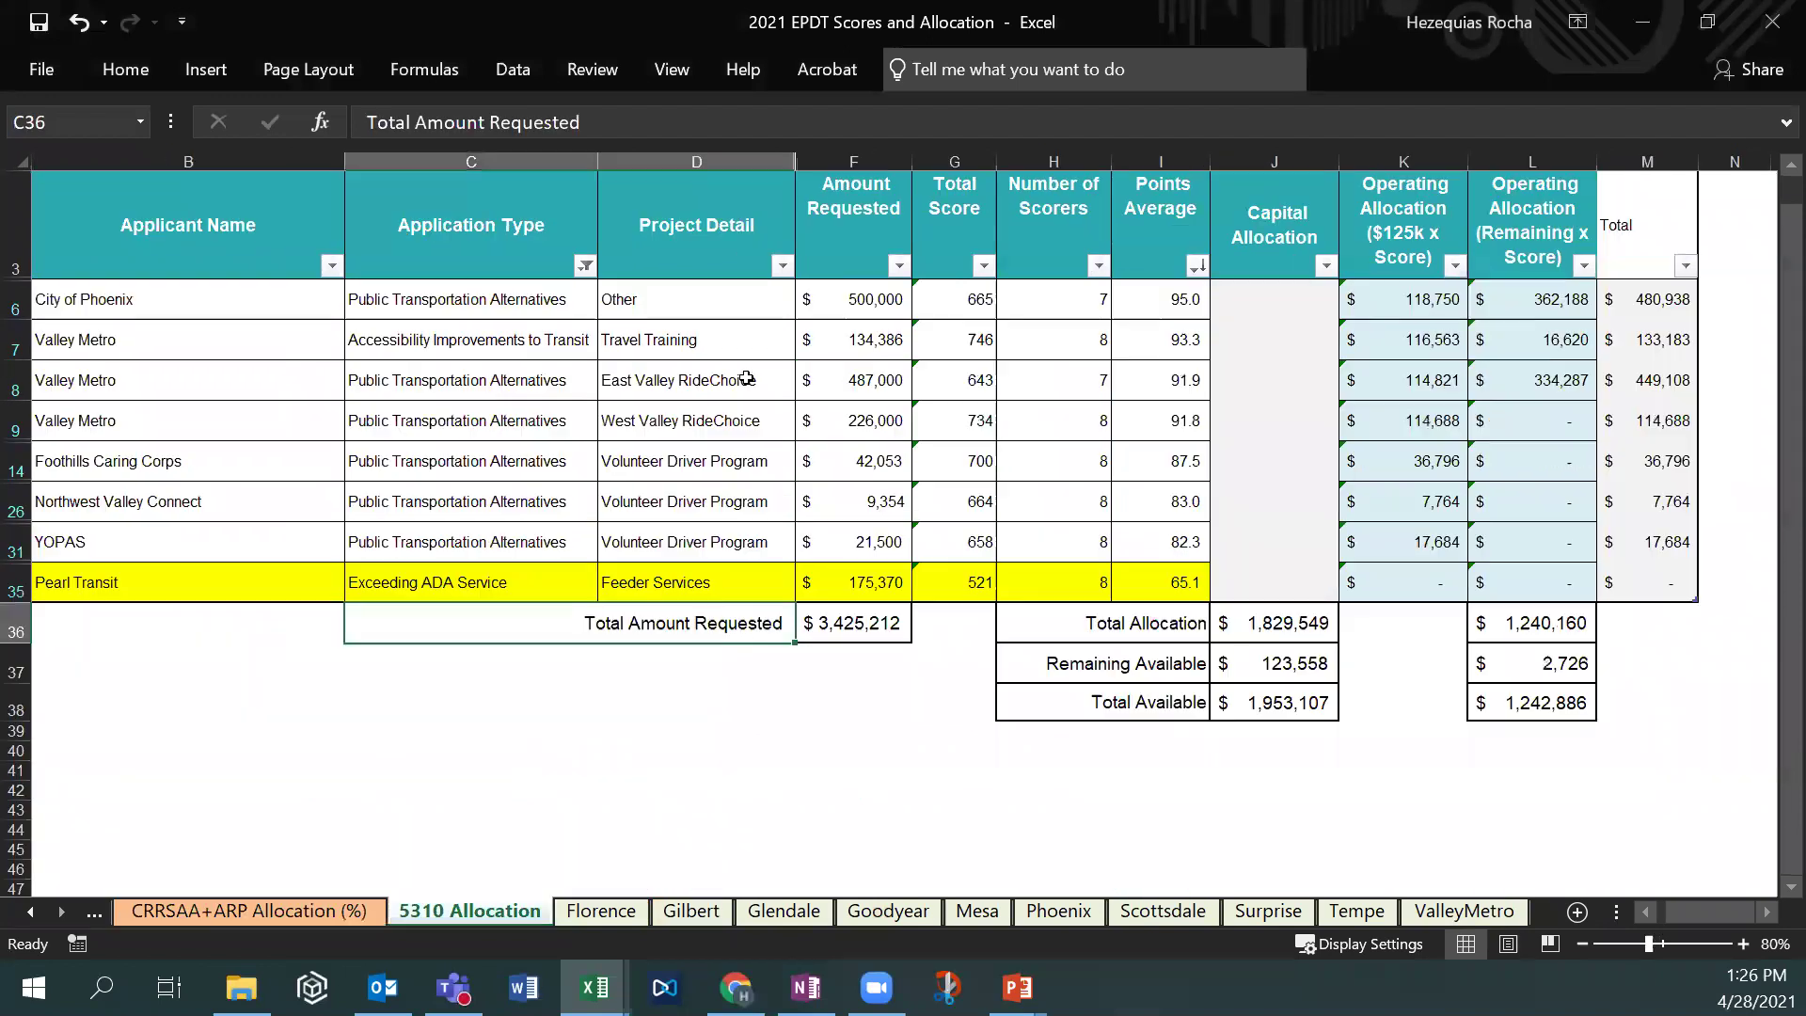
scroll(779, 605, down, 1)
scroll(777, 605, down, 1)
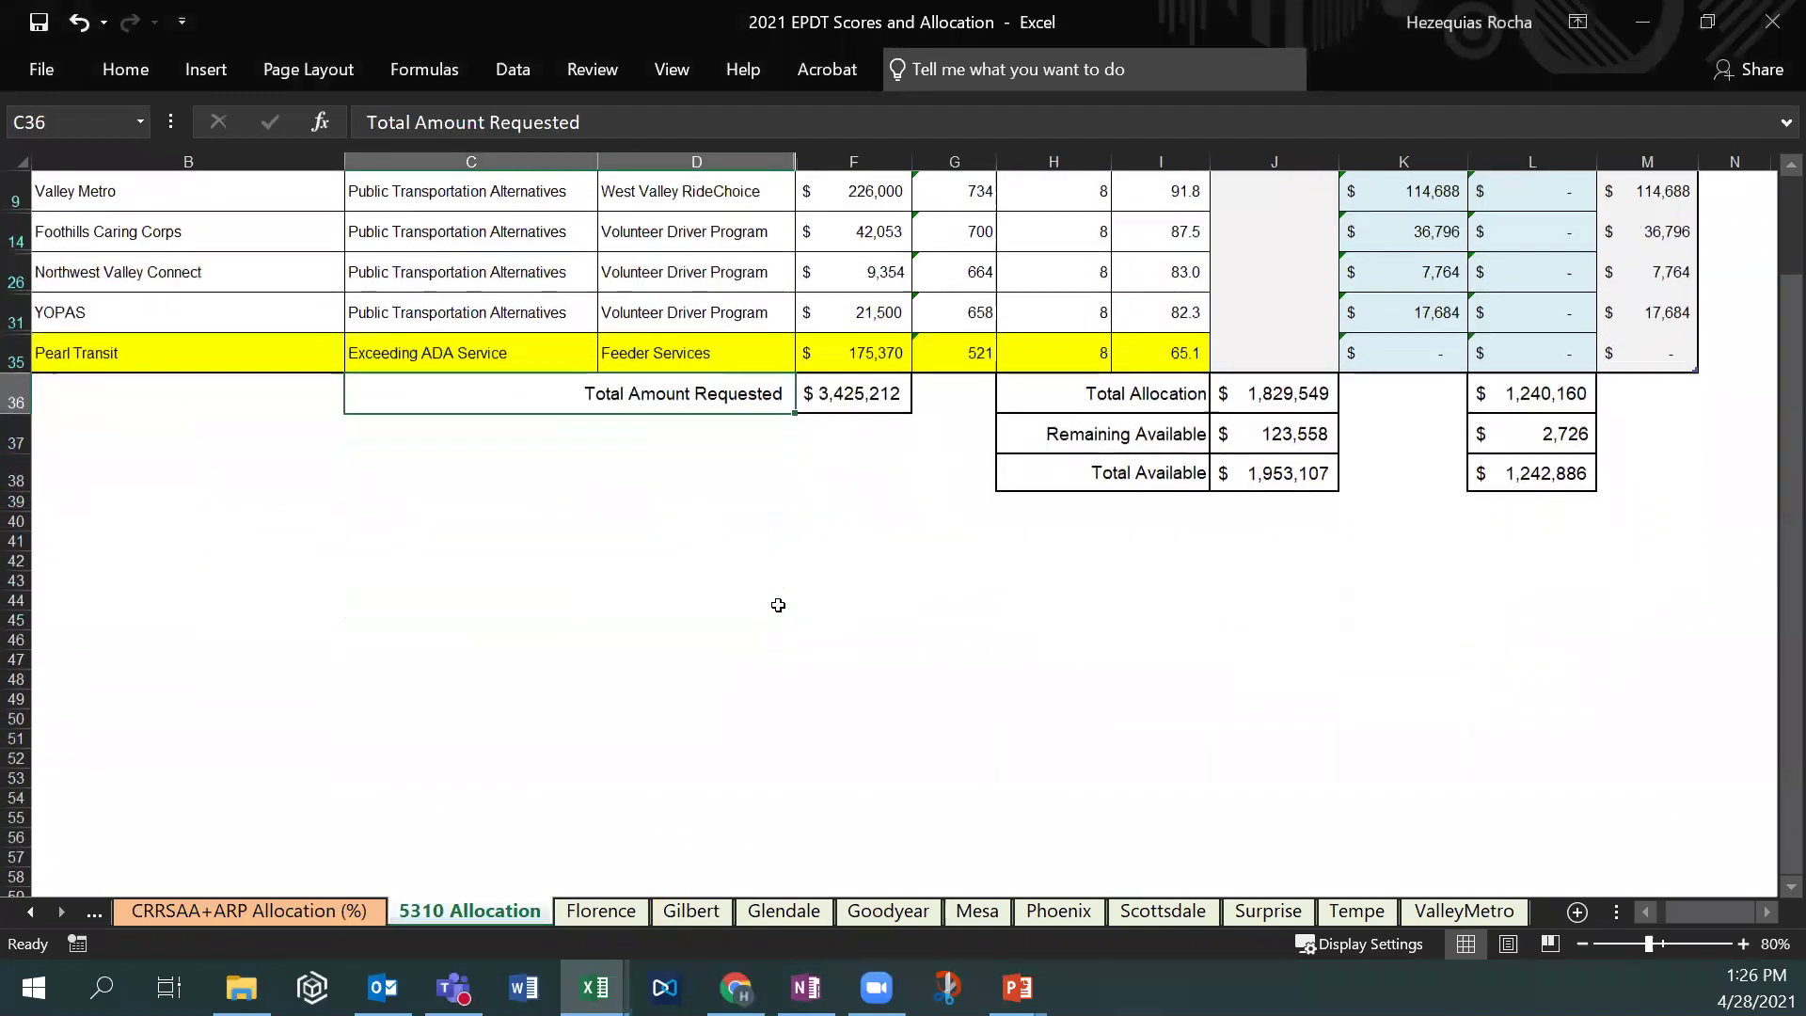
scroll(778, 605, up, 2)
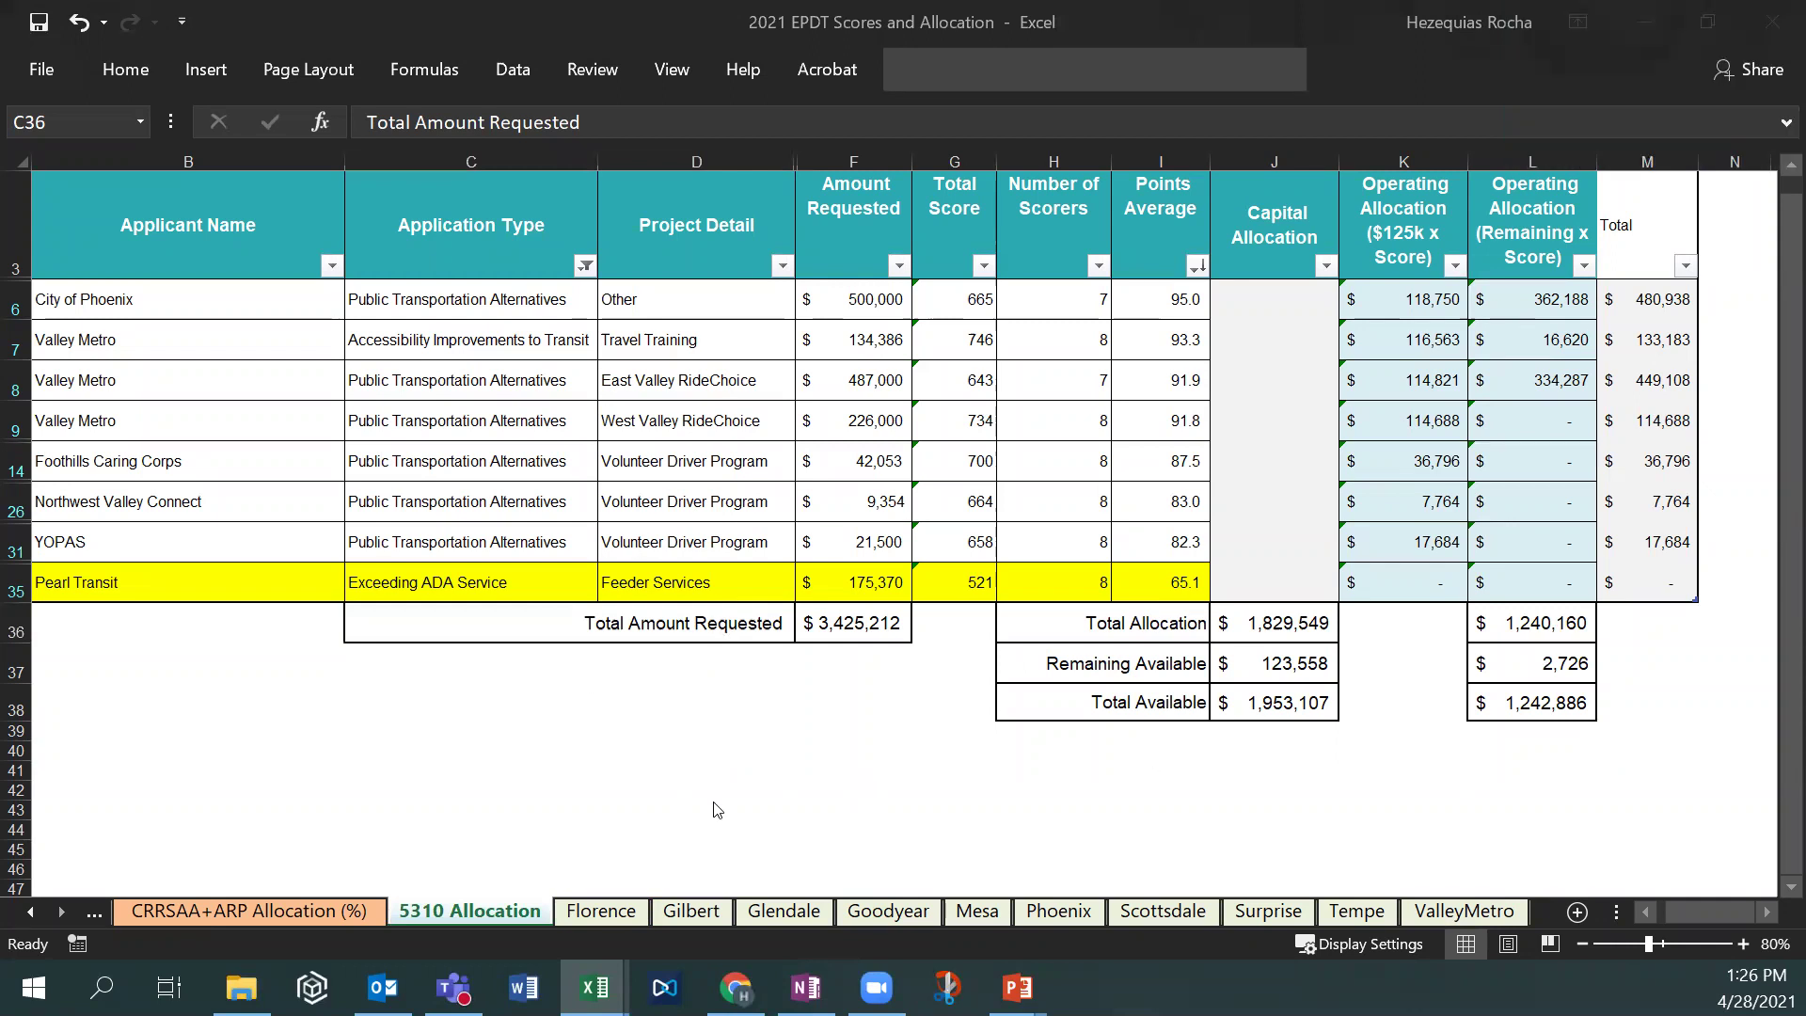
Examine the Total Allocation, Remaining Available and Total Available cells for the capital and operating funds beneath the filtered 5310 table.
click(1553, 669)
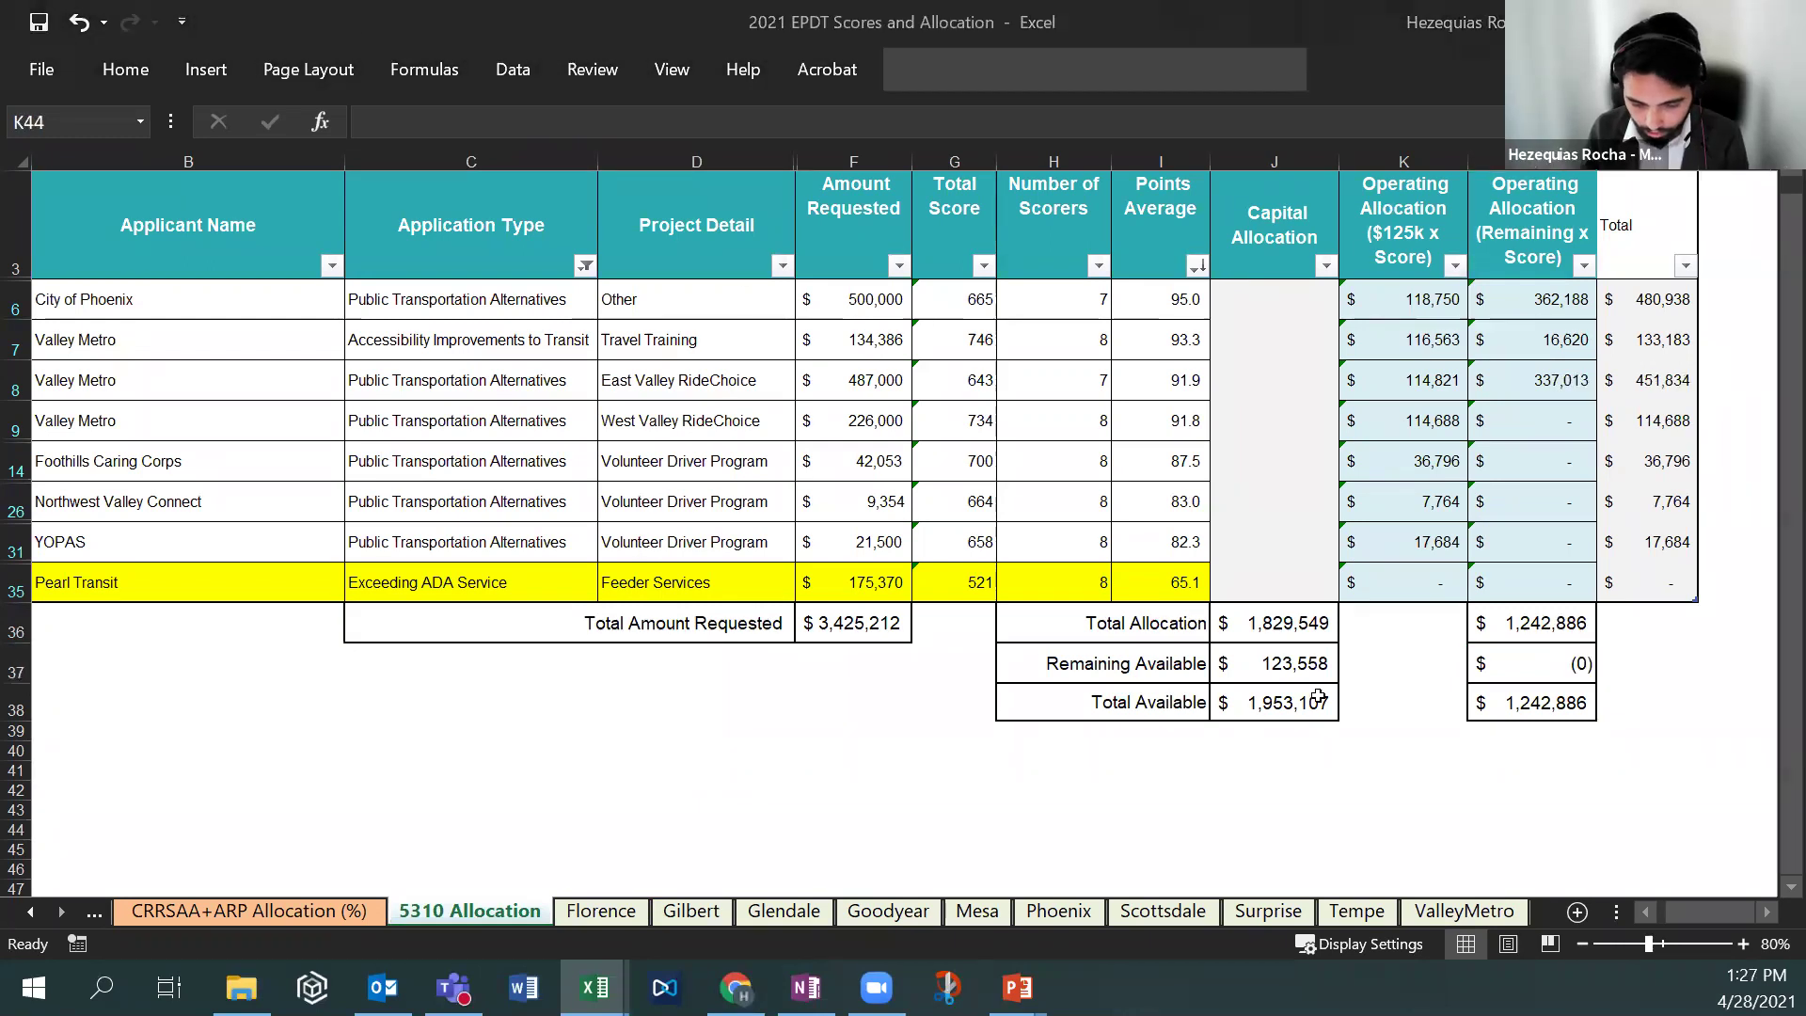
click(1261, 701)
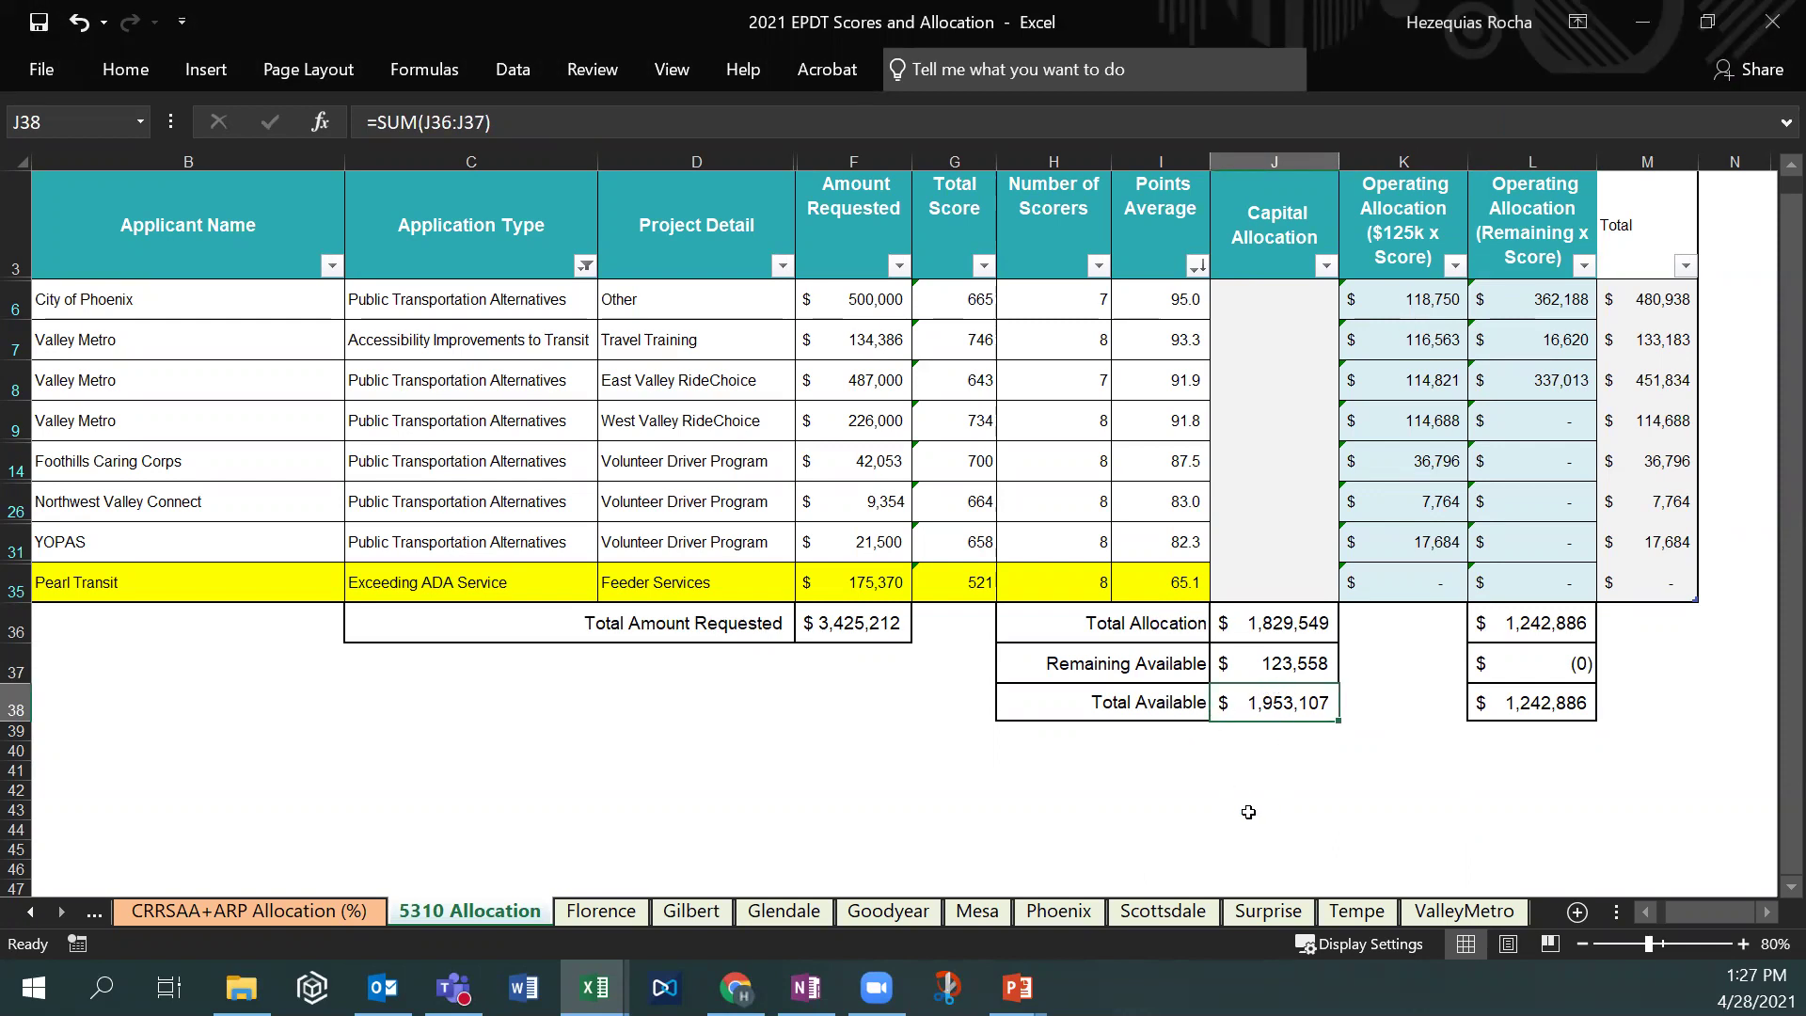
click(1267, 661)
click(1502, 704)
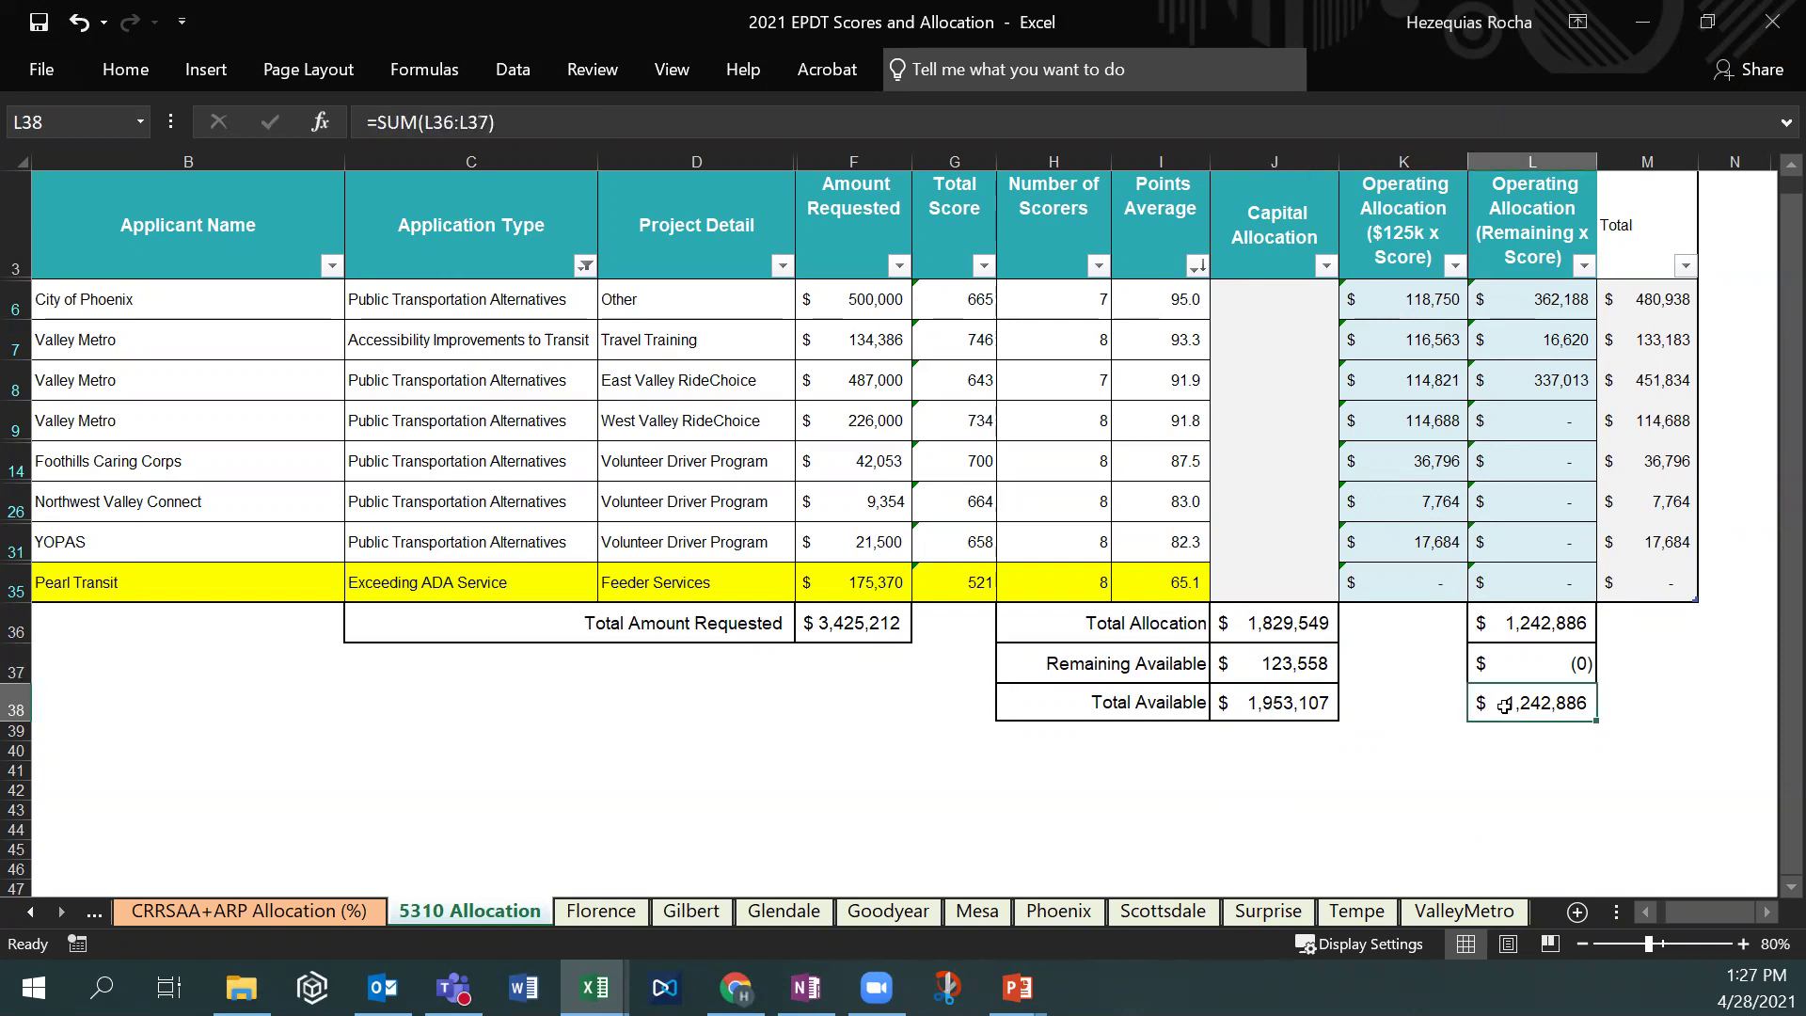
click(1413, 764)
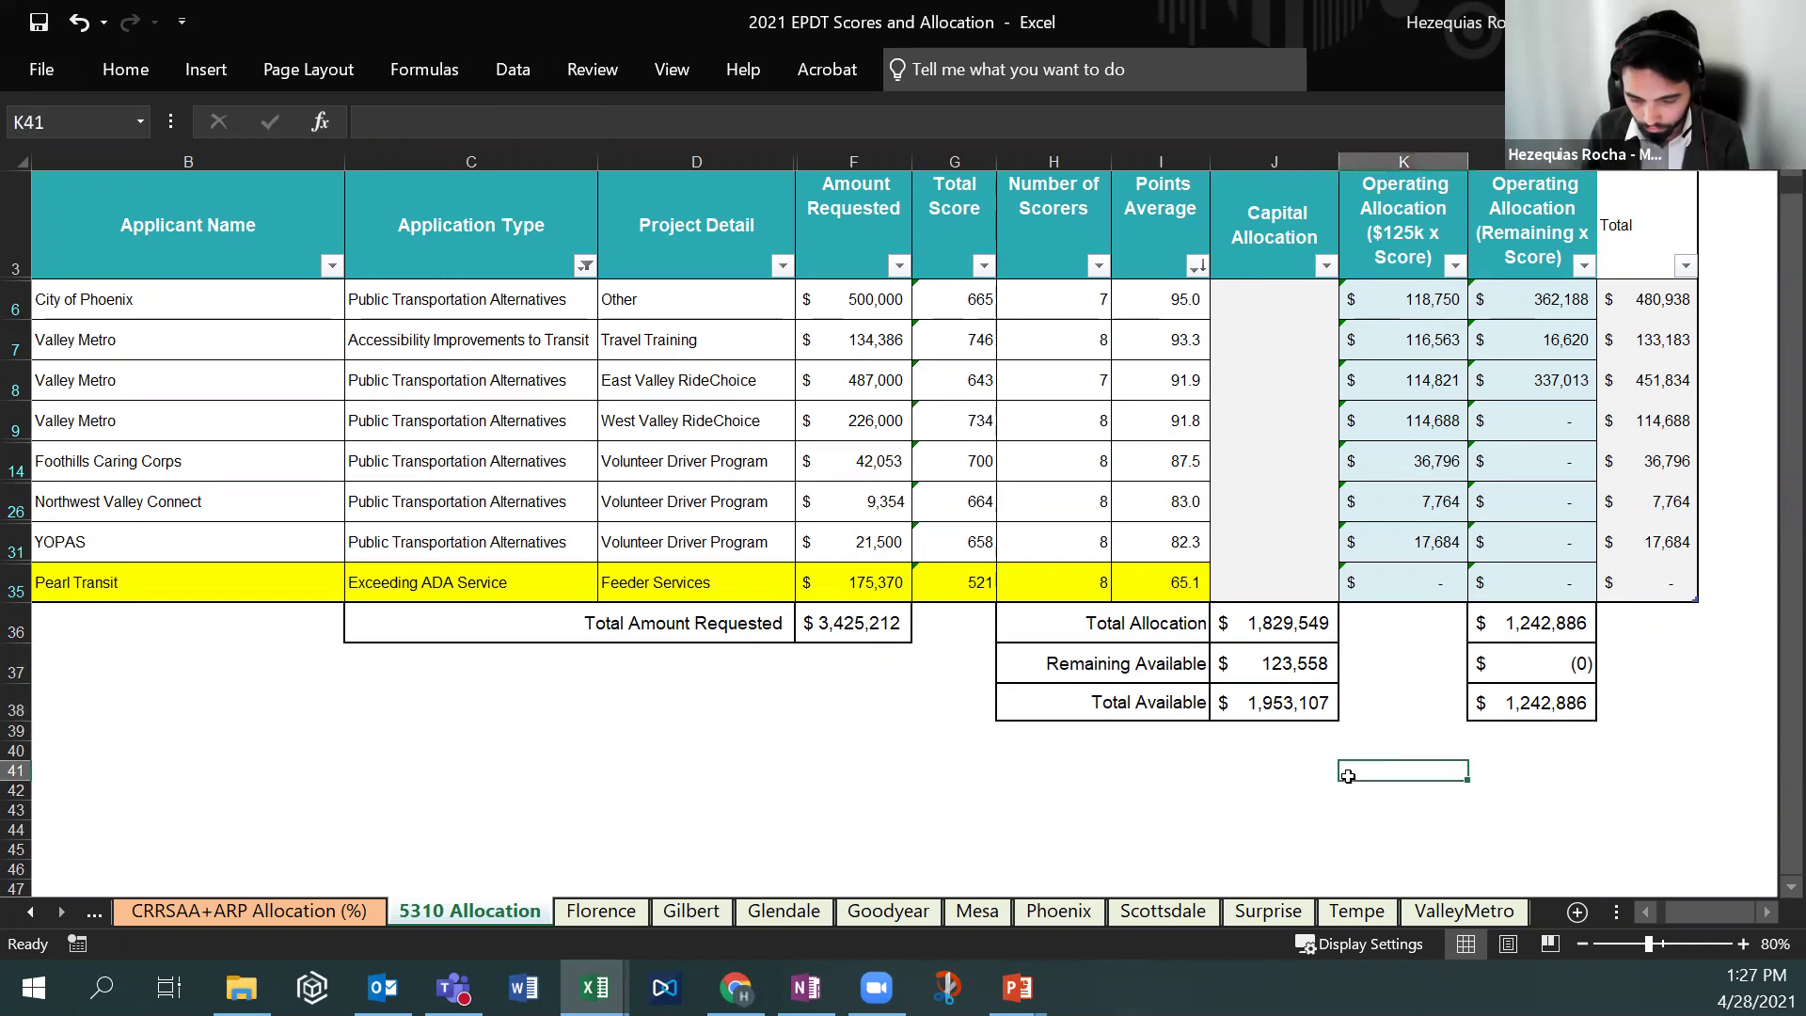
click(1531, 710)
click(1436, 772)
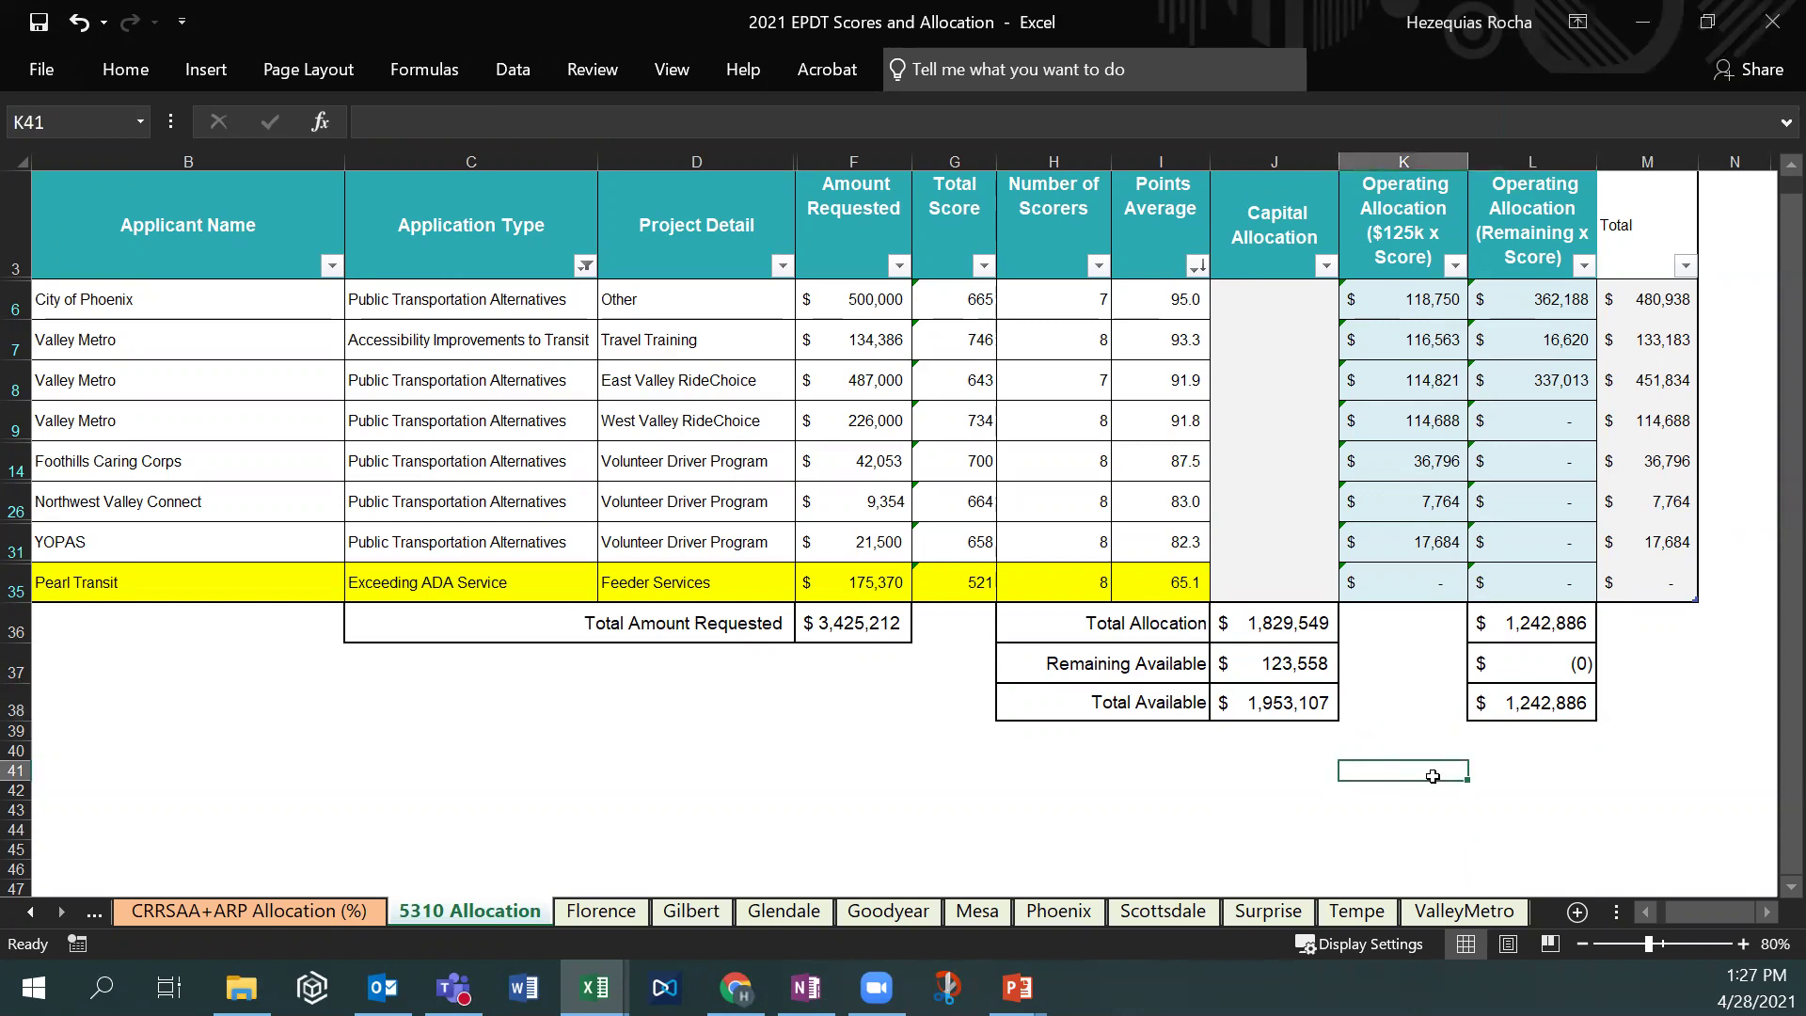
click(1403, 795)
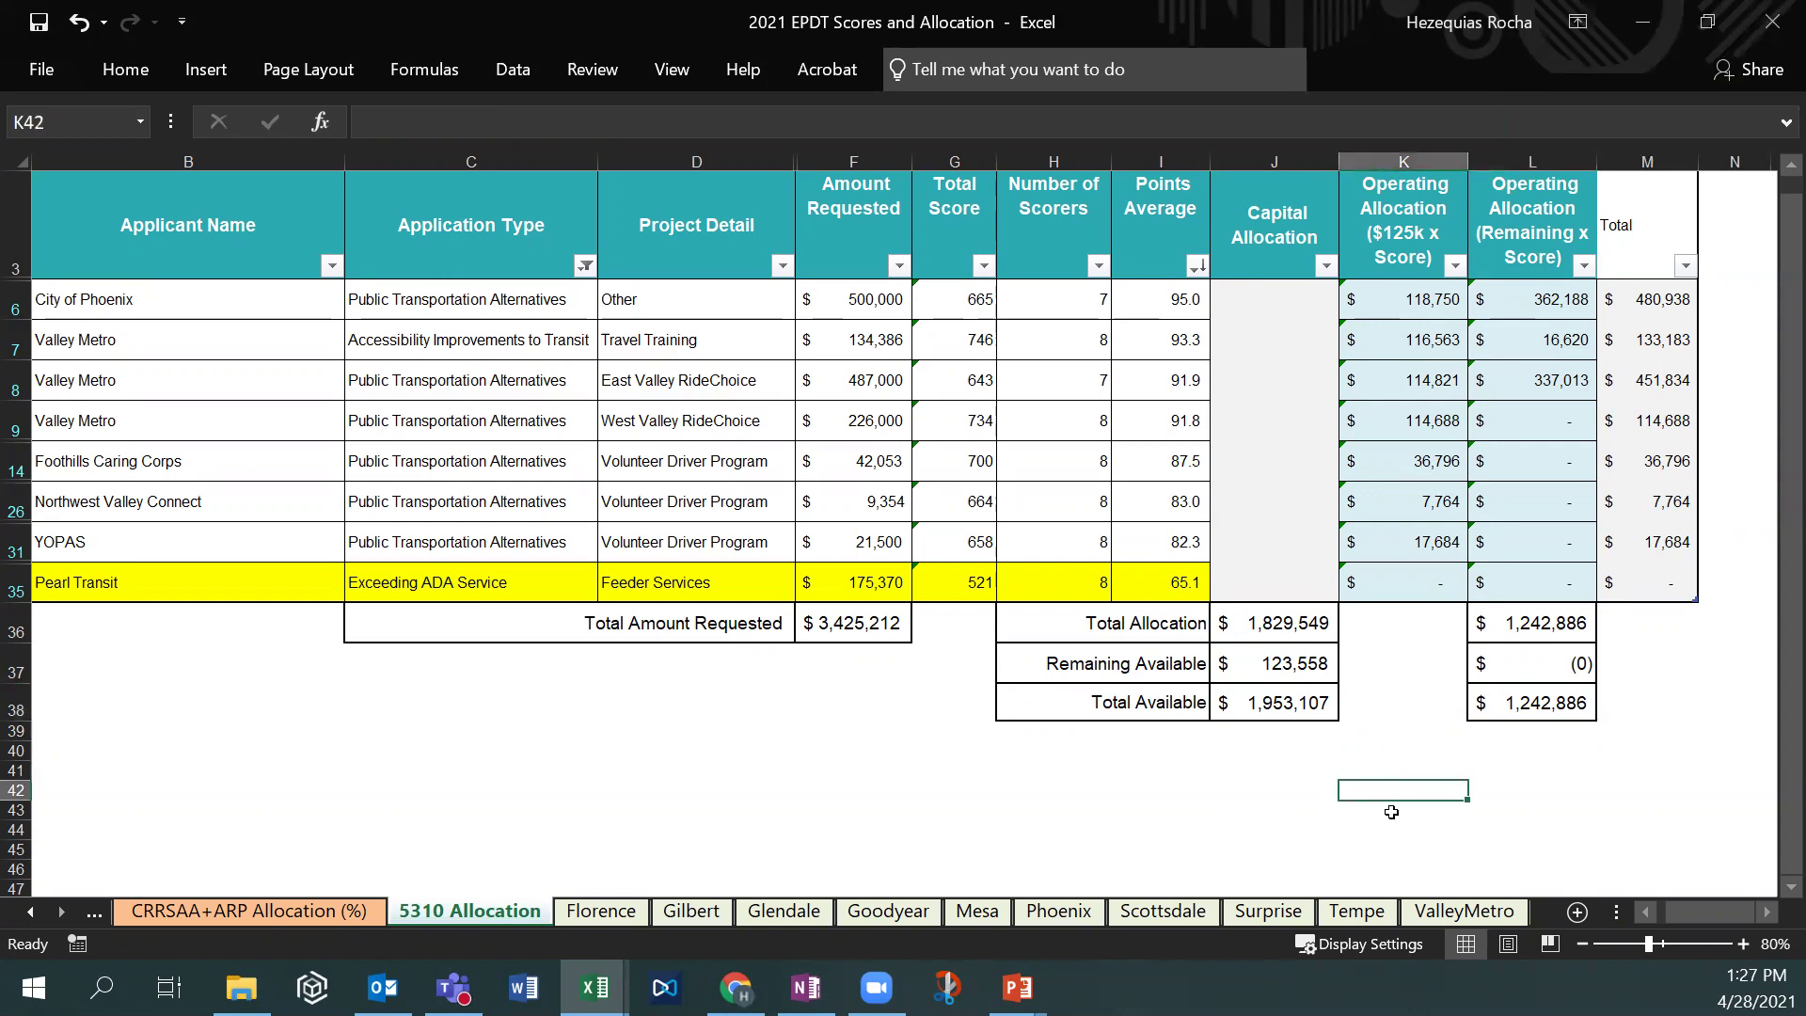
click(1394, 778)
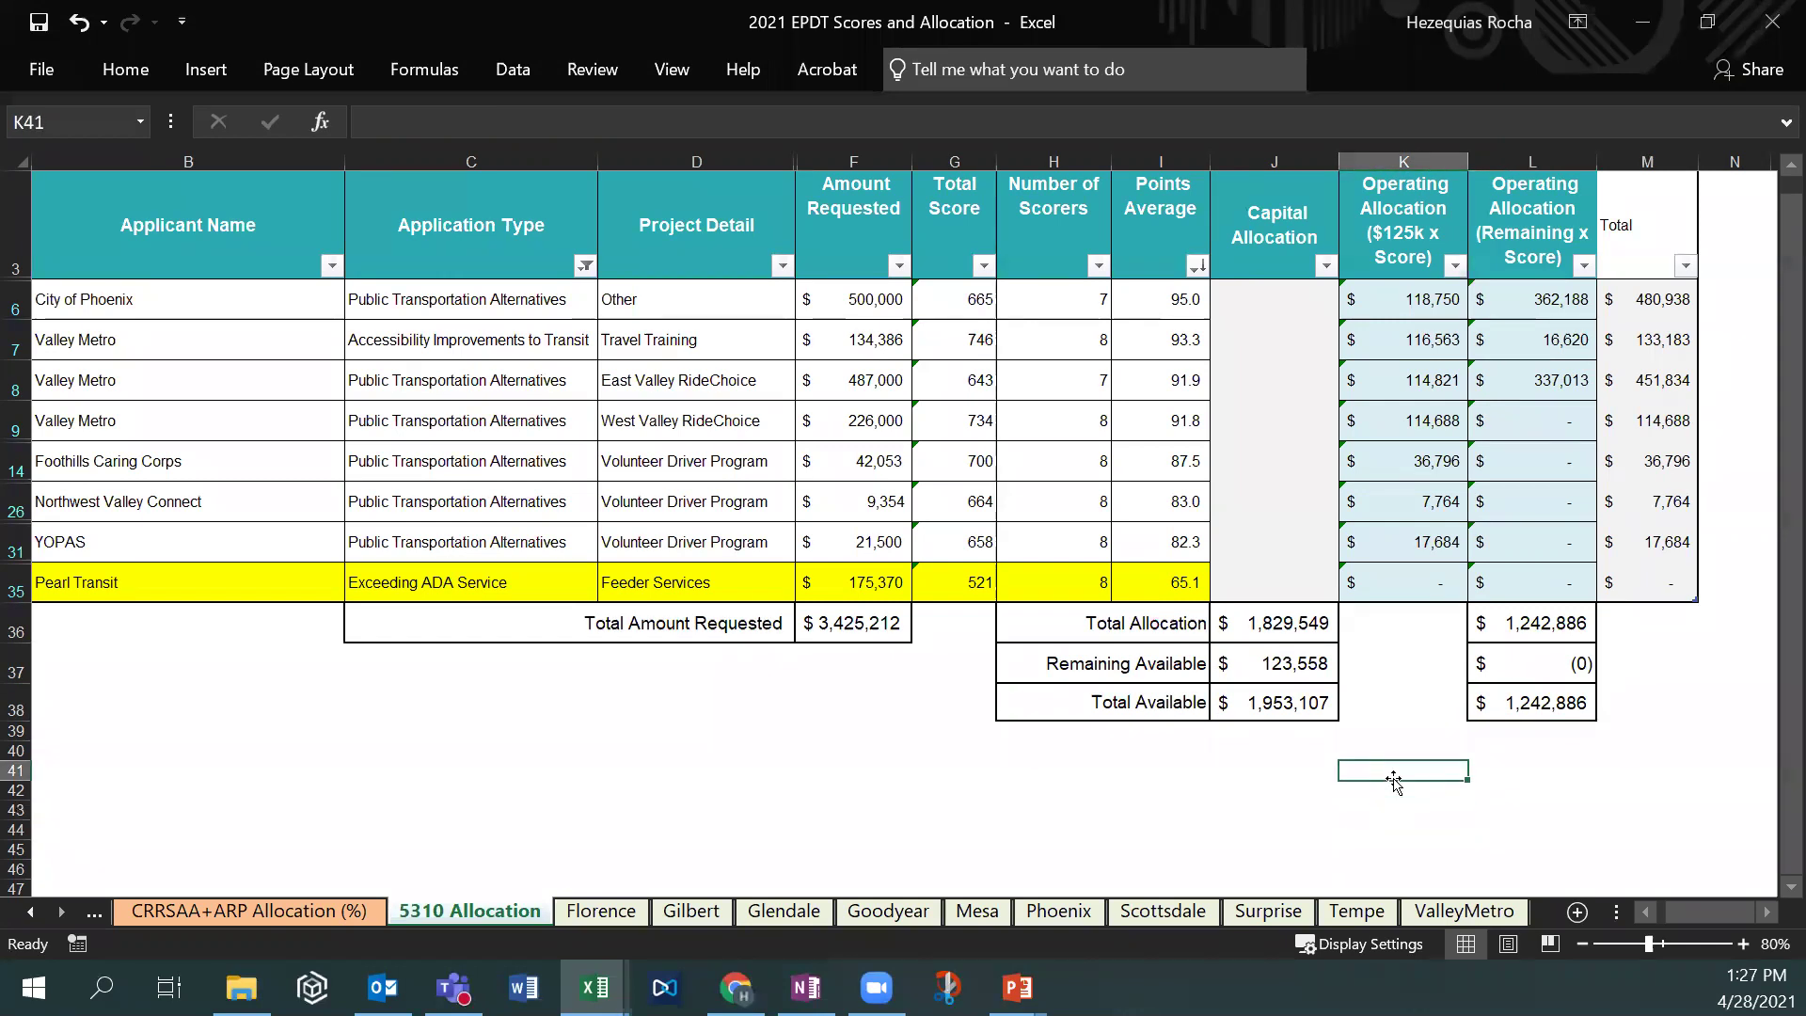
click(1190, 819)
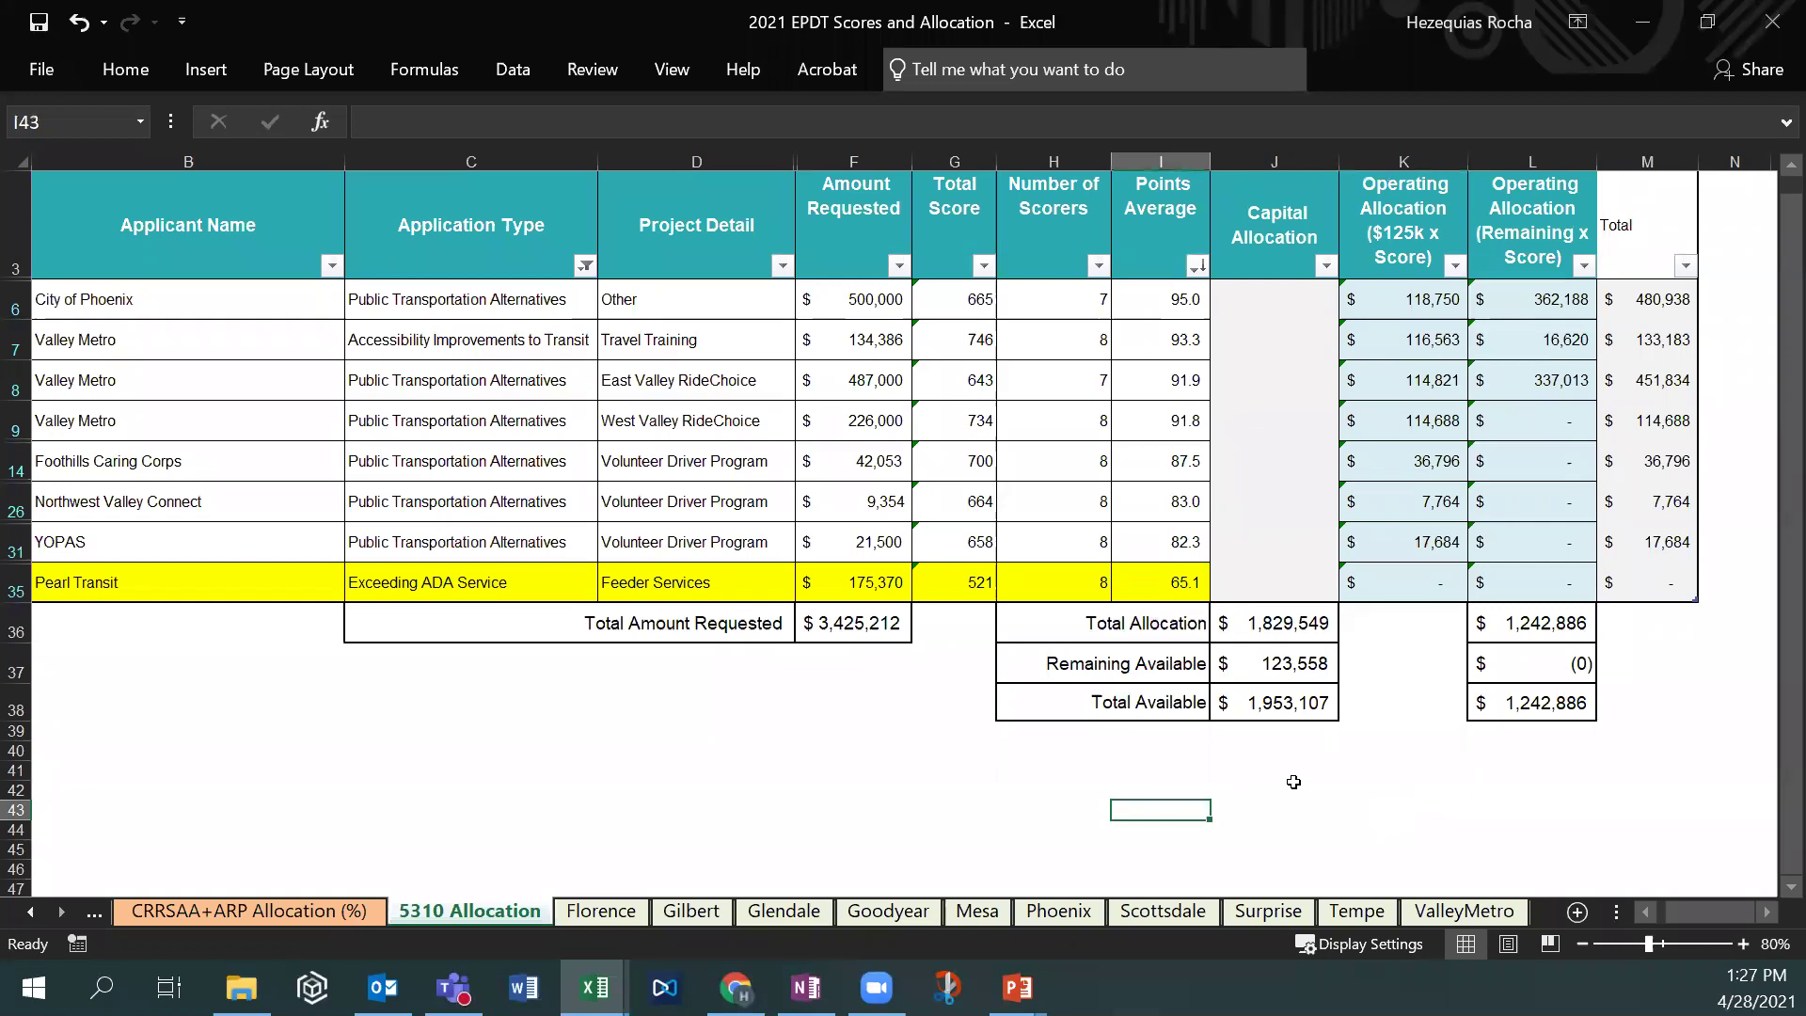
click(1284, 703)
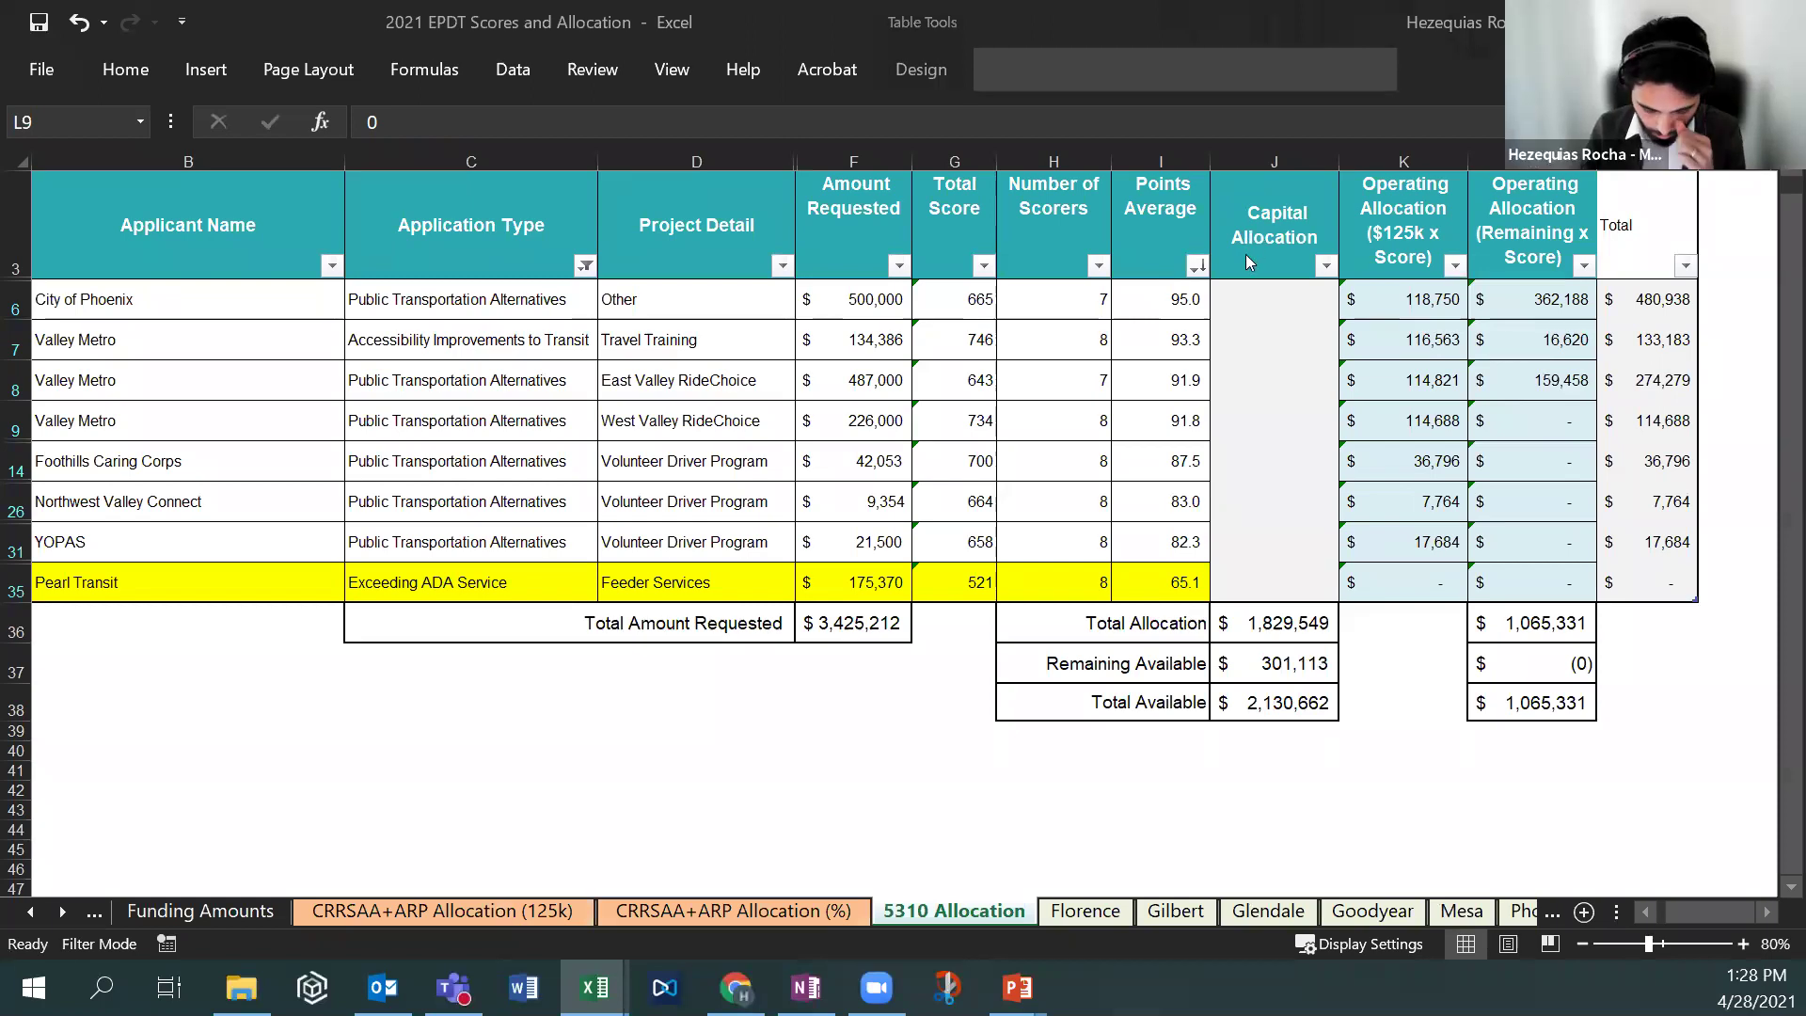
click(1034, 791)
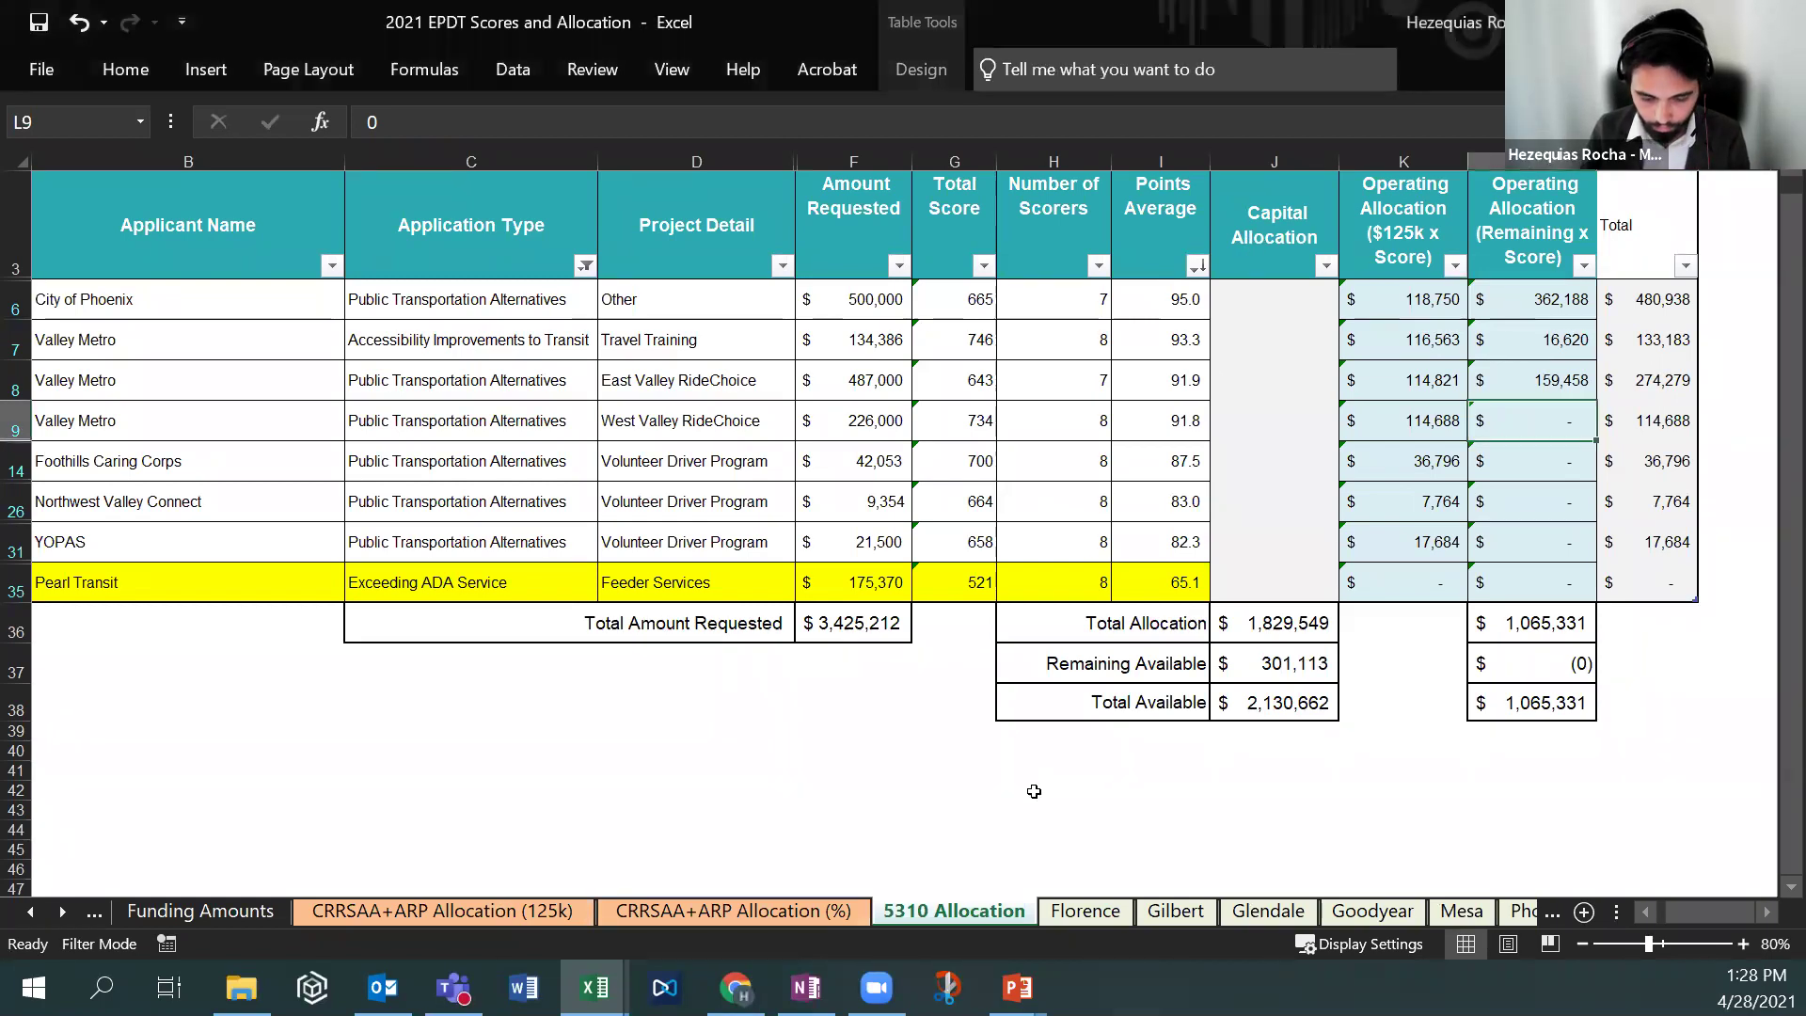
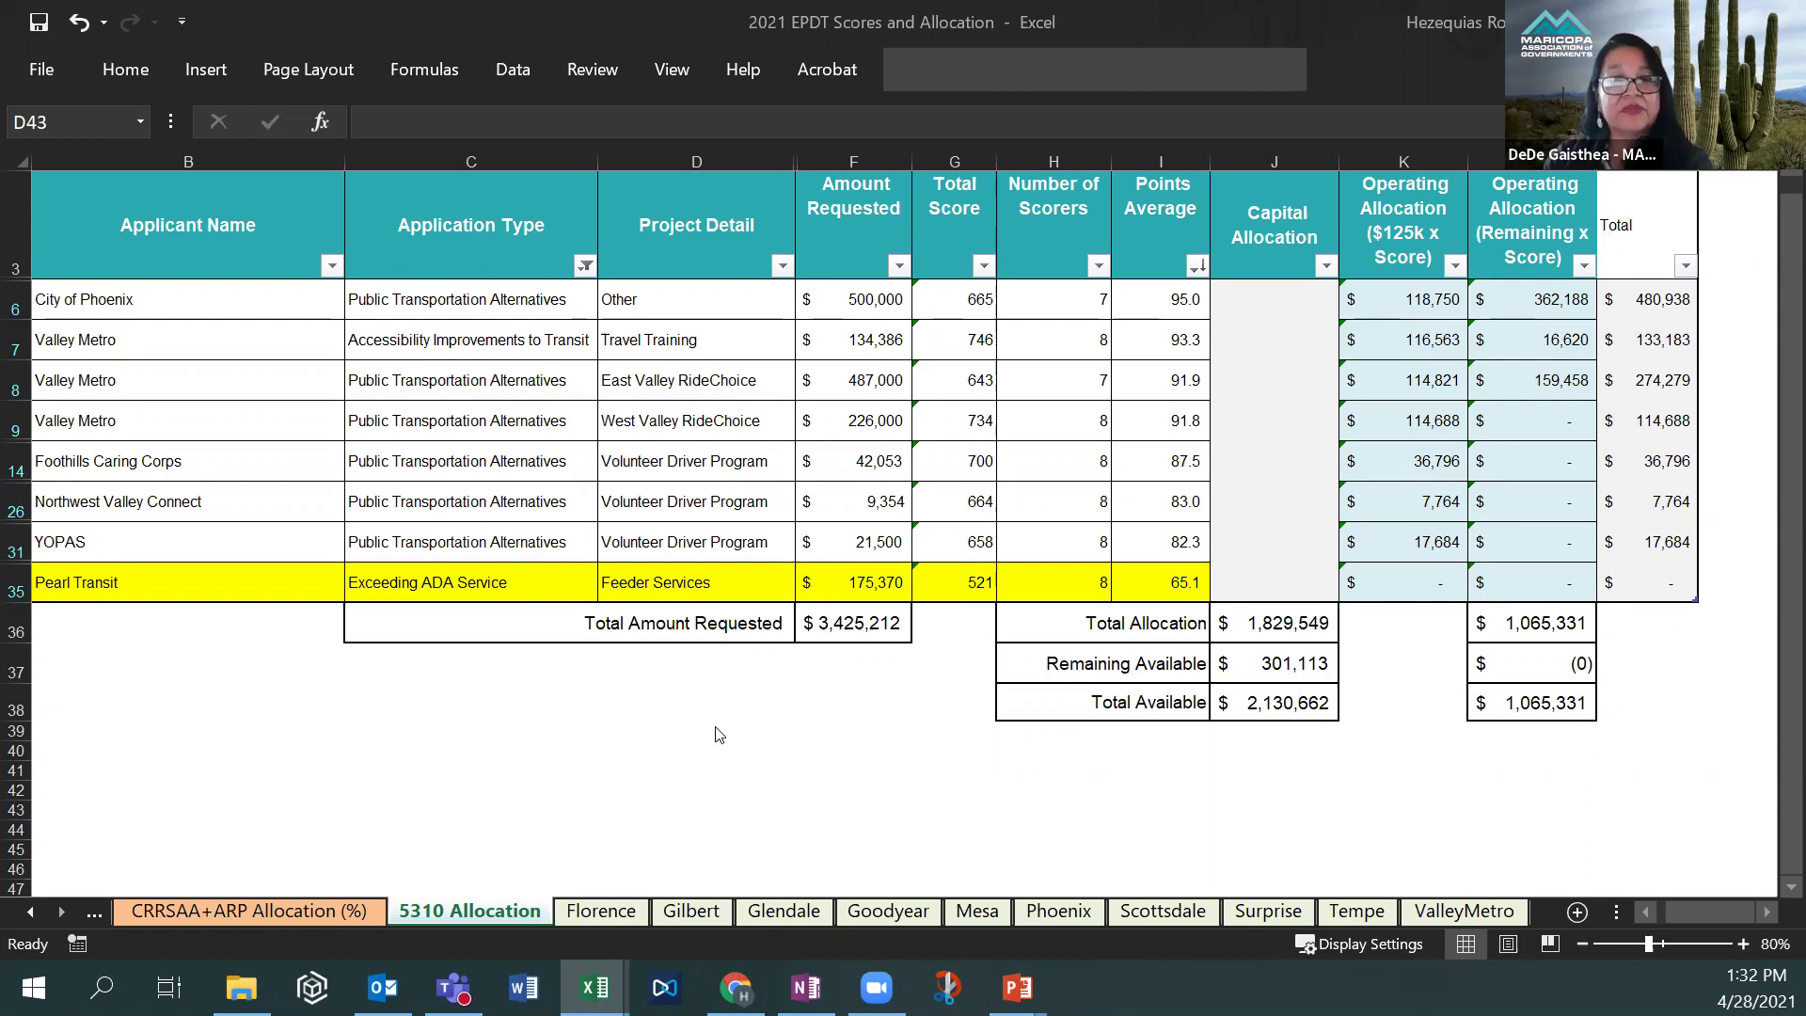
click(701, 809)
click(671, 762)
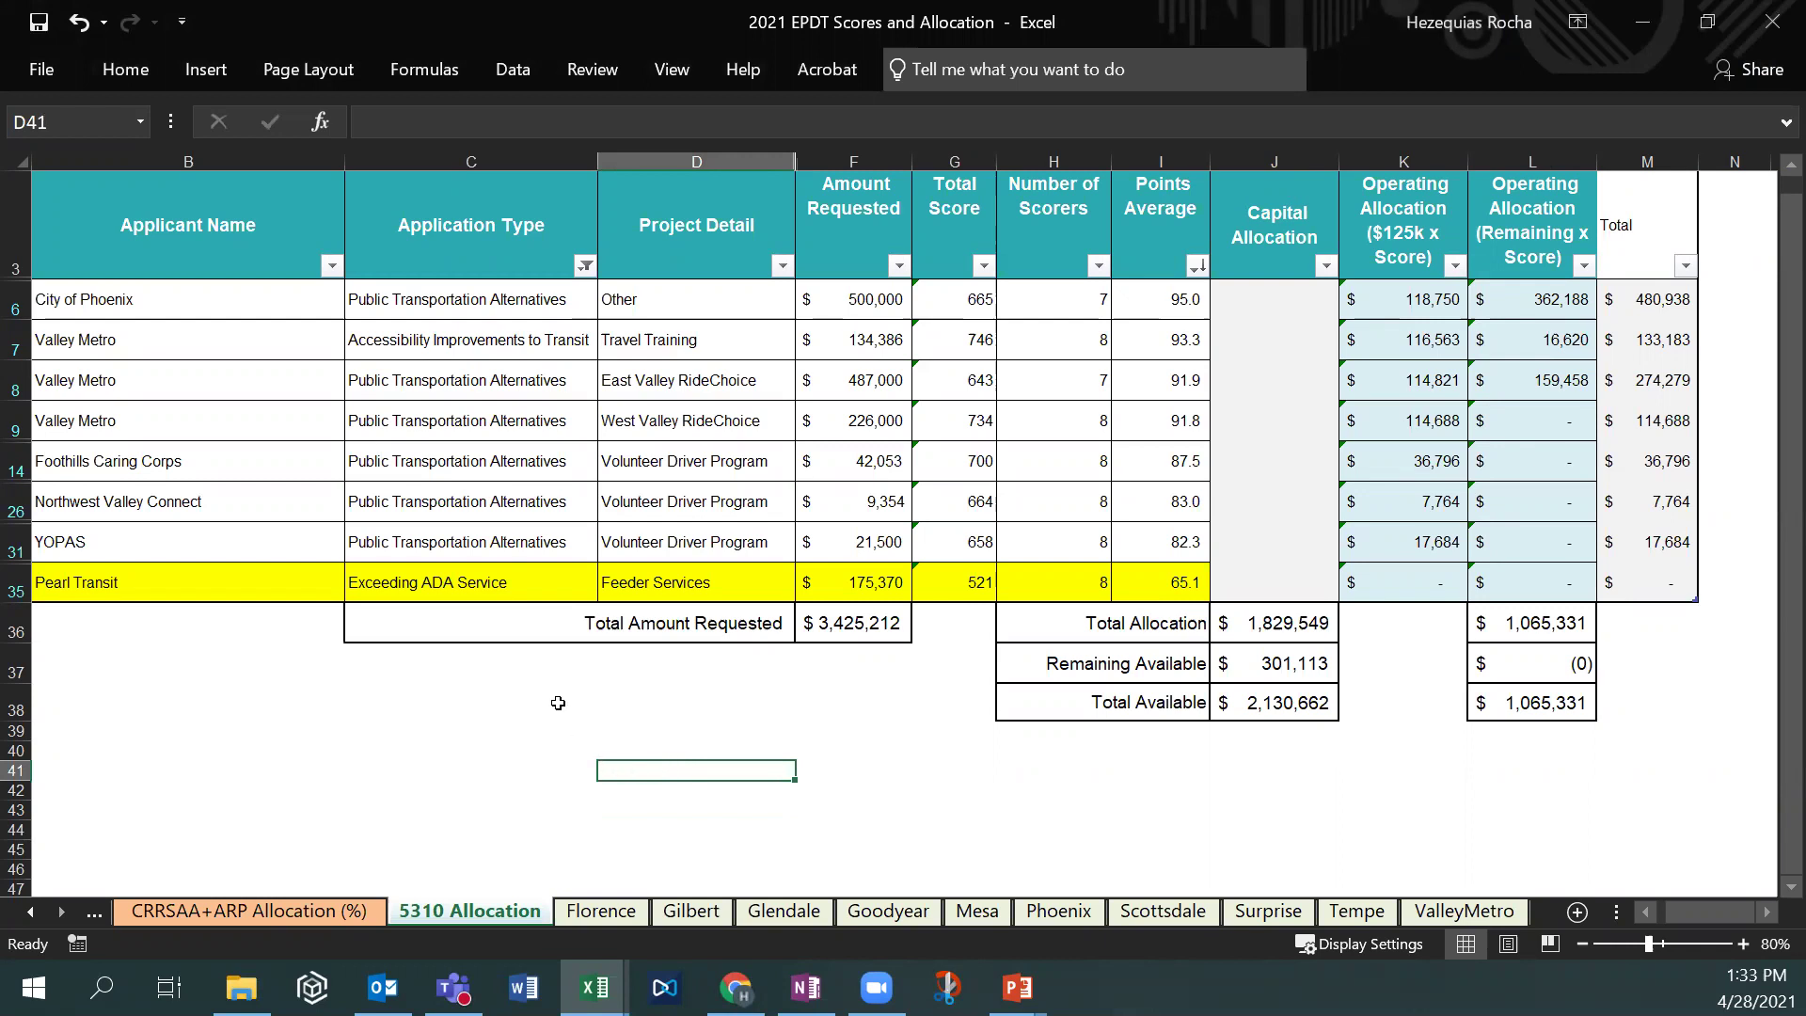
click(449, 768)
click(628, 914)
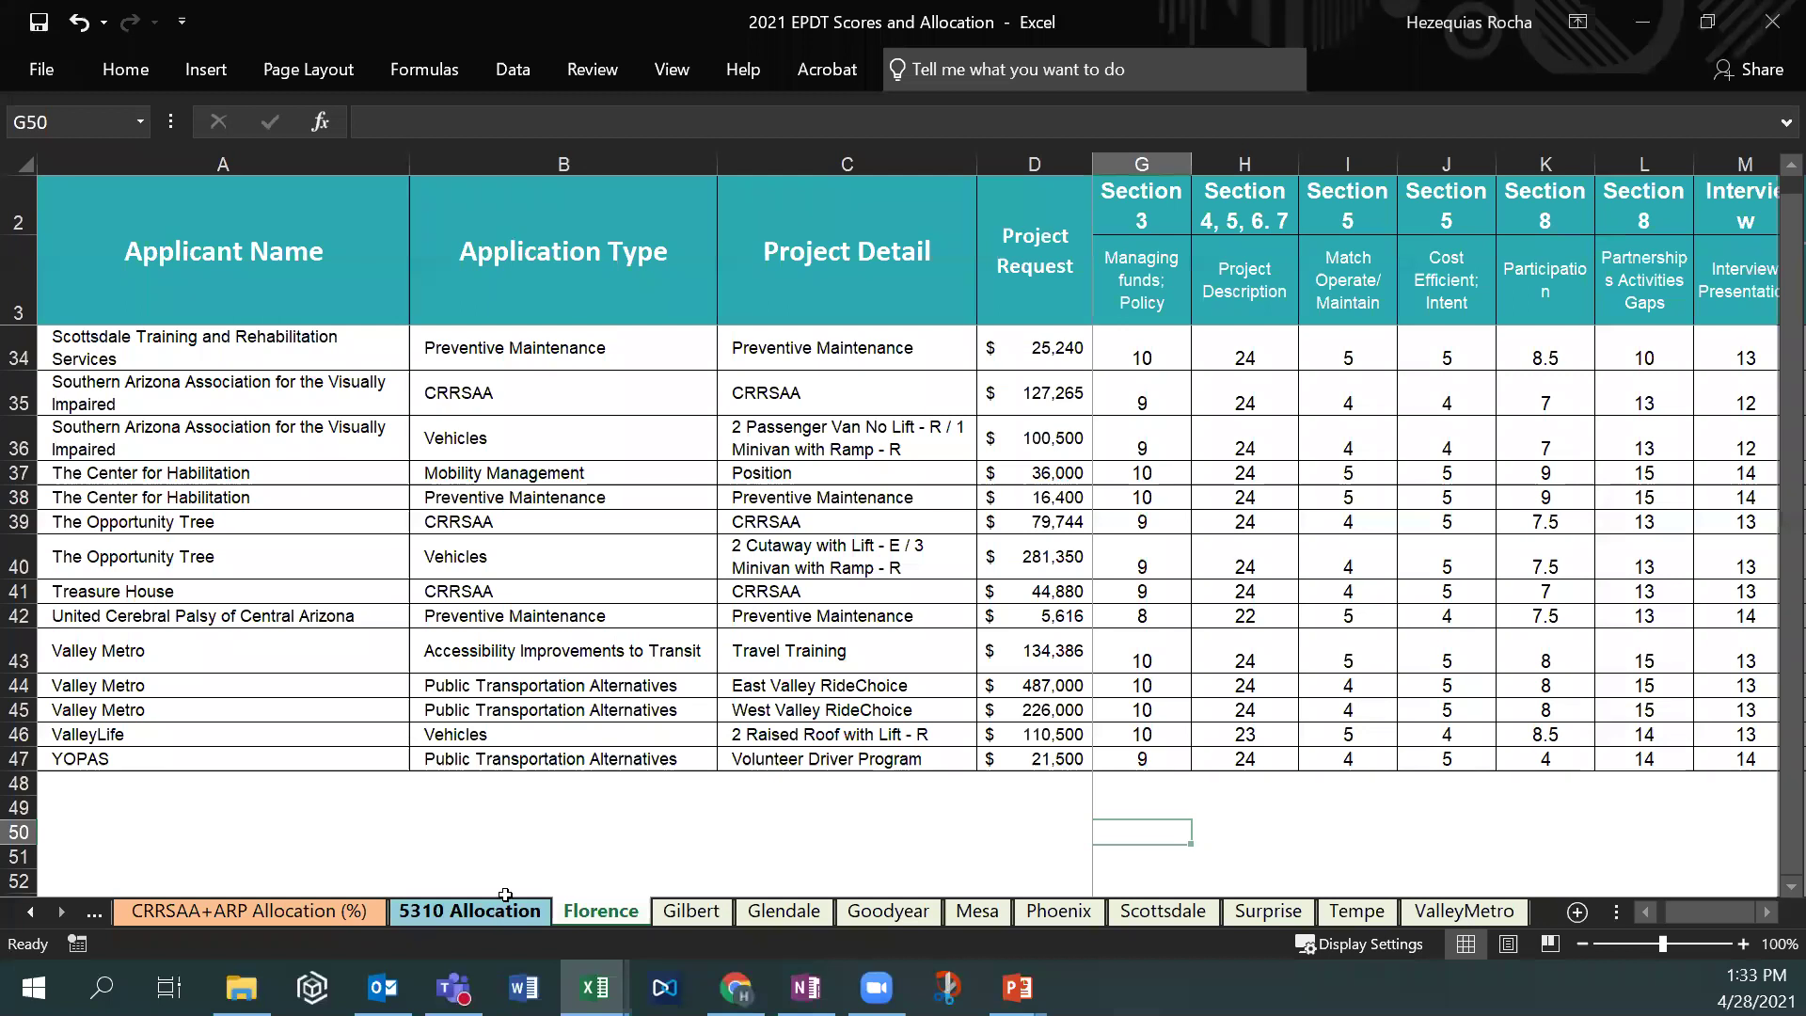
click(477, 912)
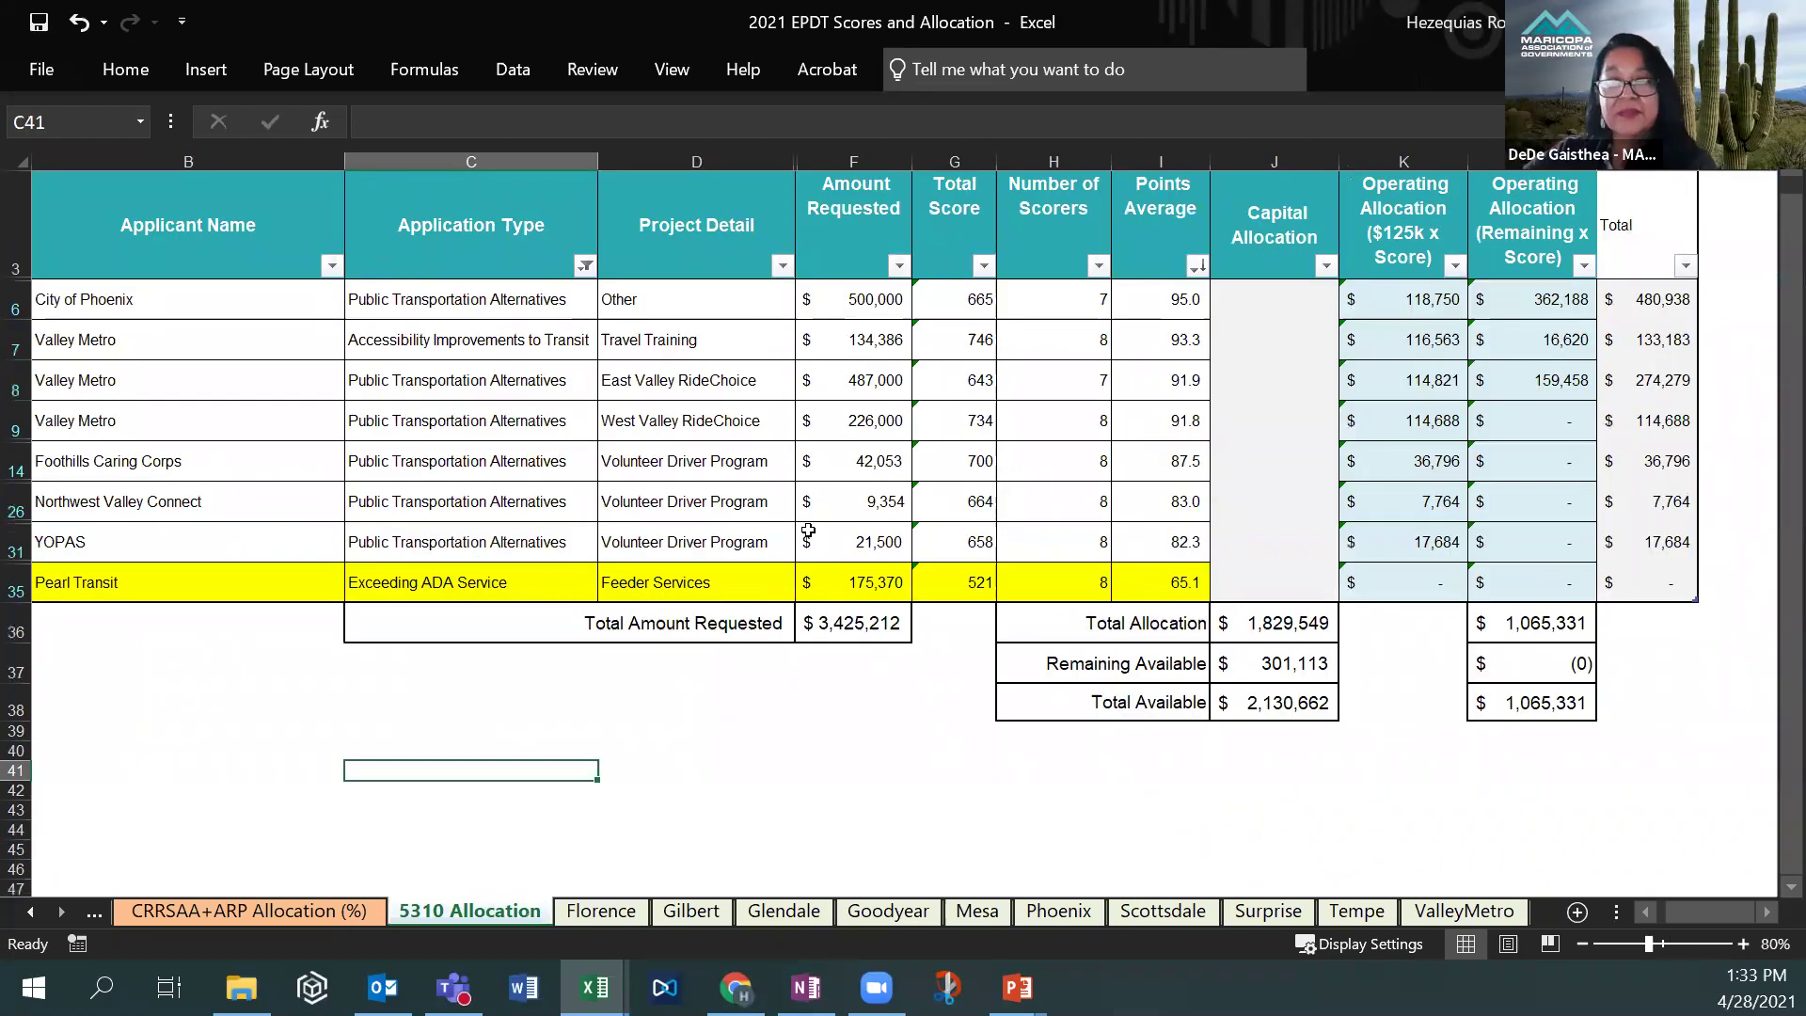
click(803, 788)
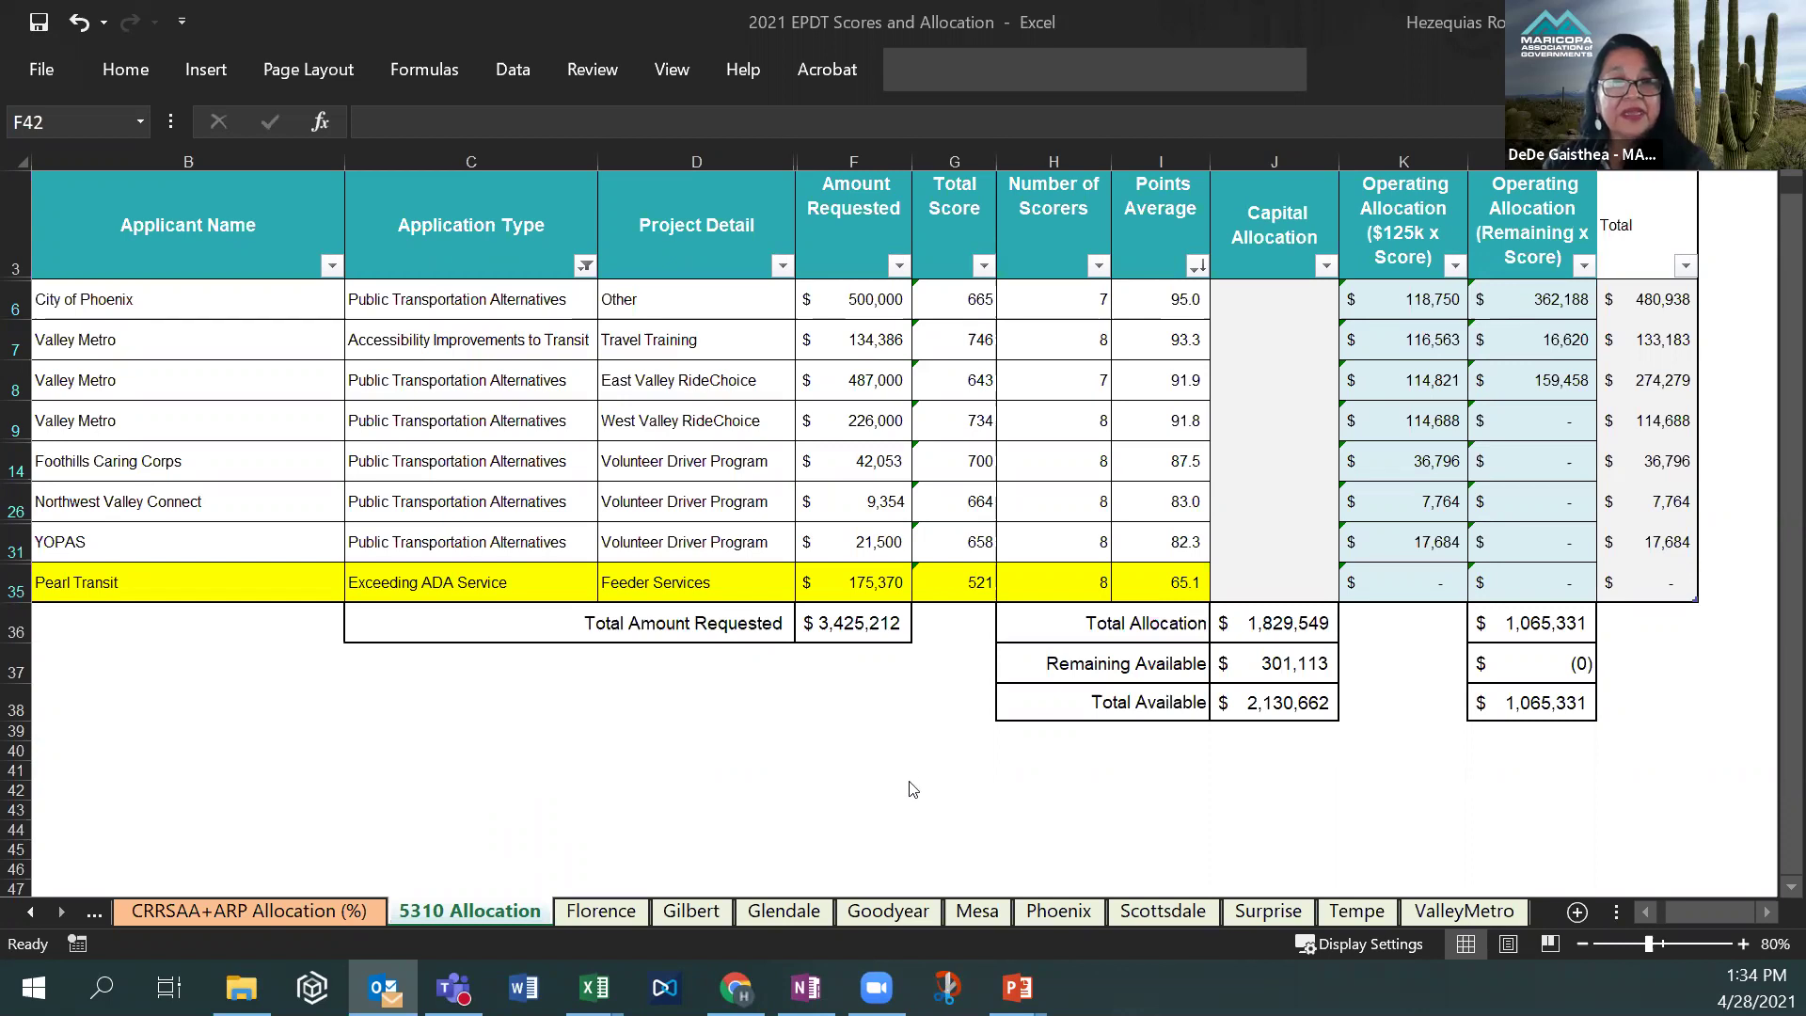
click(804, 791)
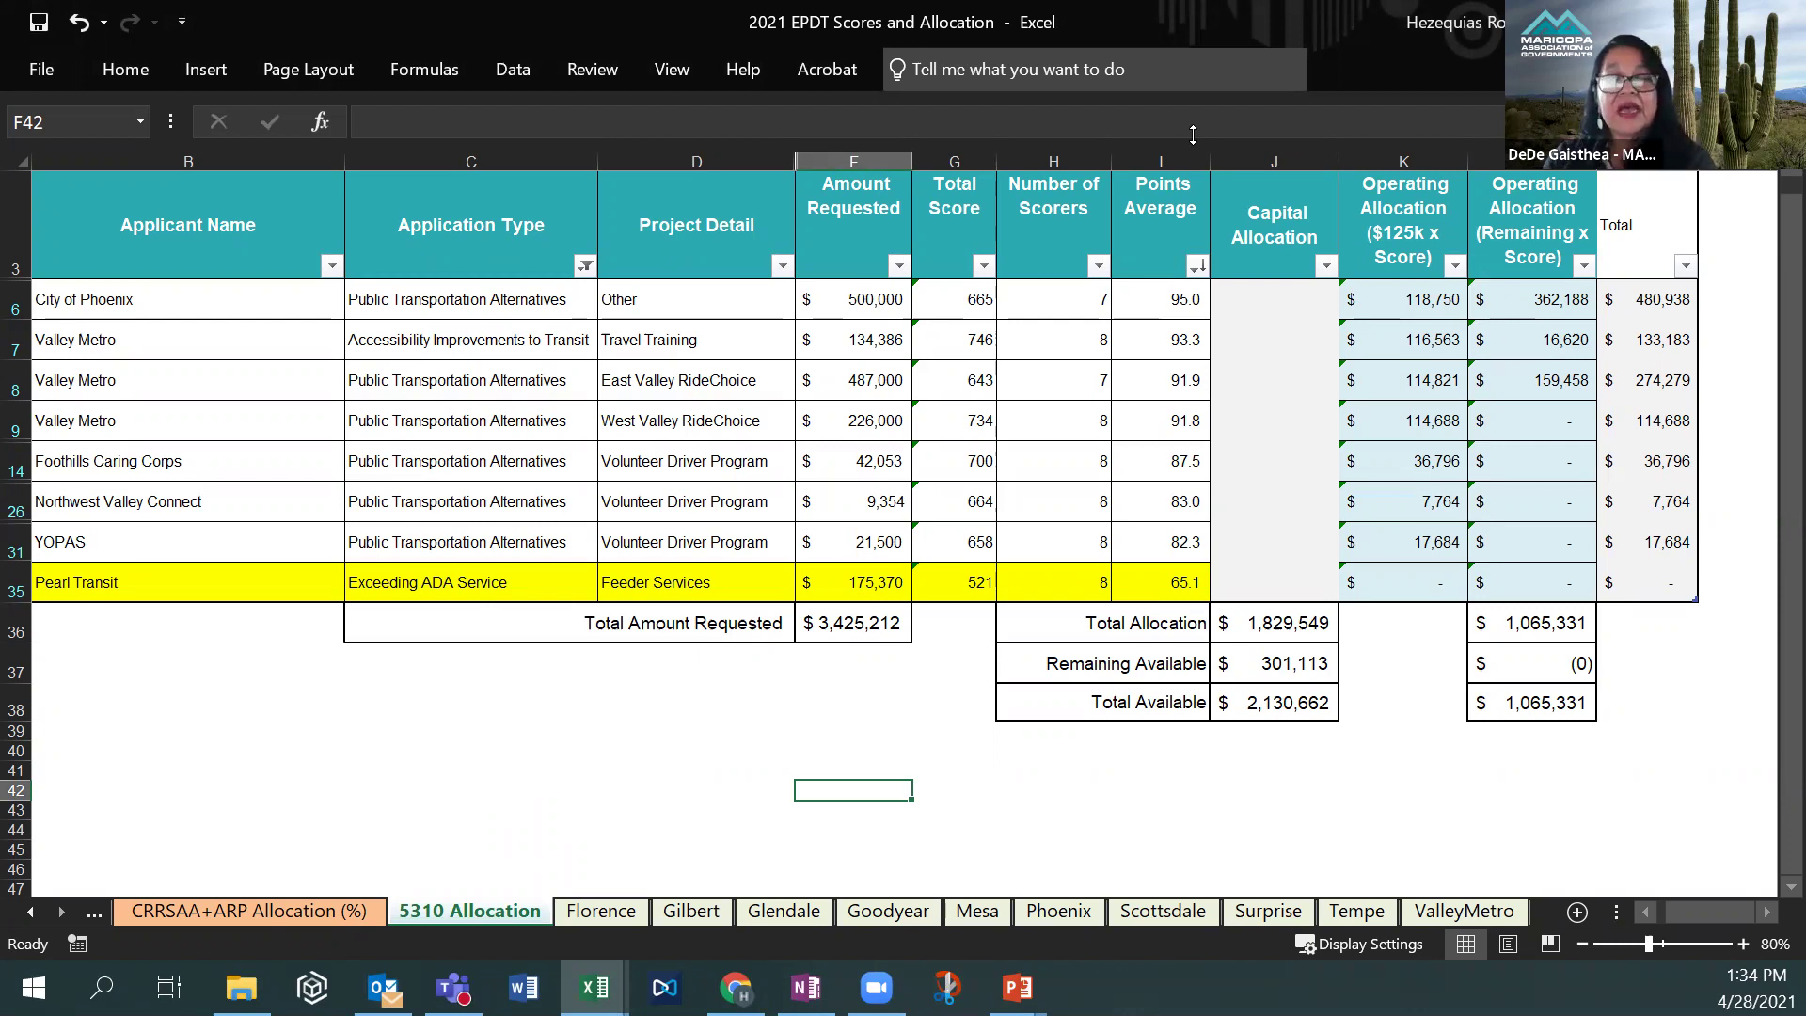
Open the CRRSAA+ARP Allocation (125k) sheet and widen column J so the remaining-amount pass header fits on three lines.
key(ctrl+Page_Up)
key(ctrl+Page_Up)
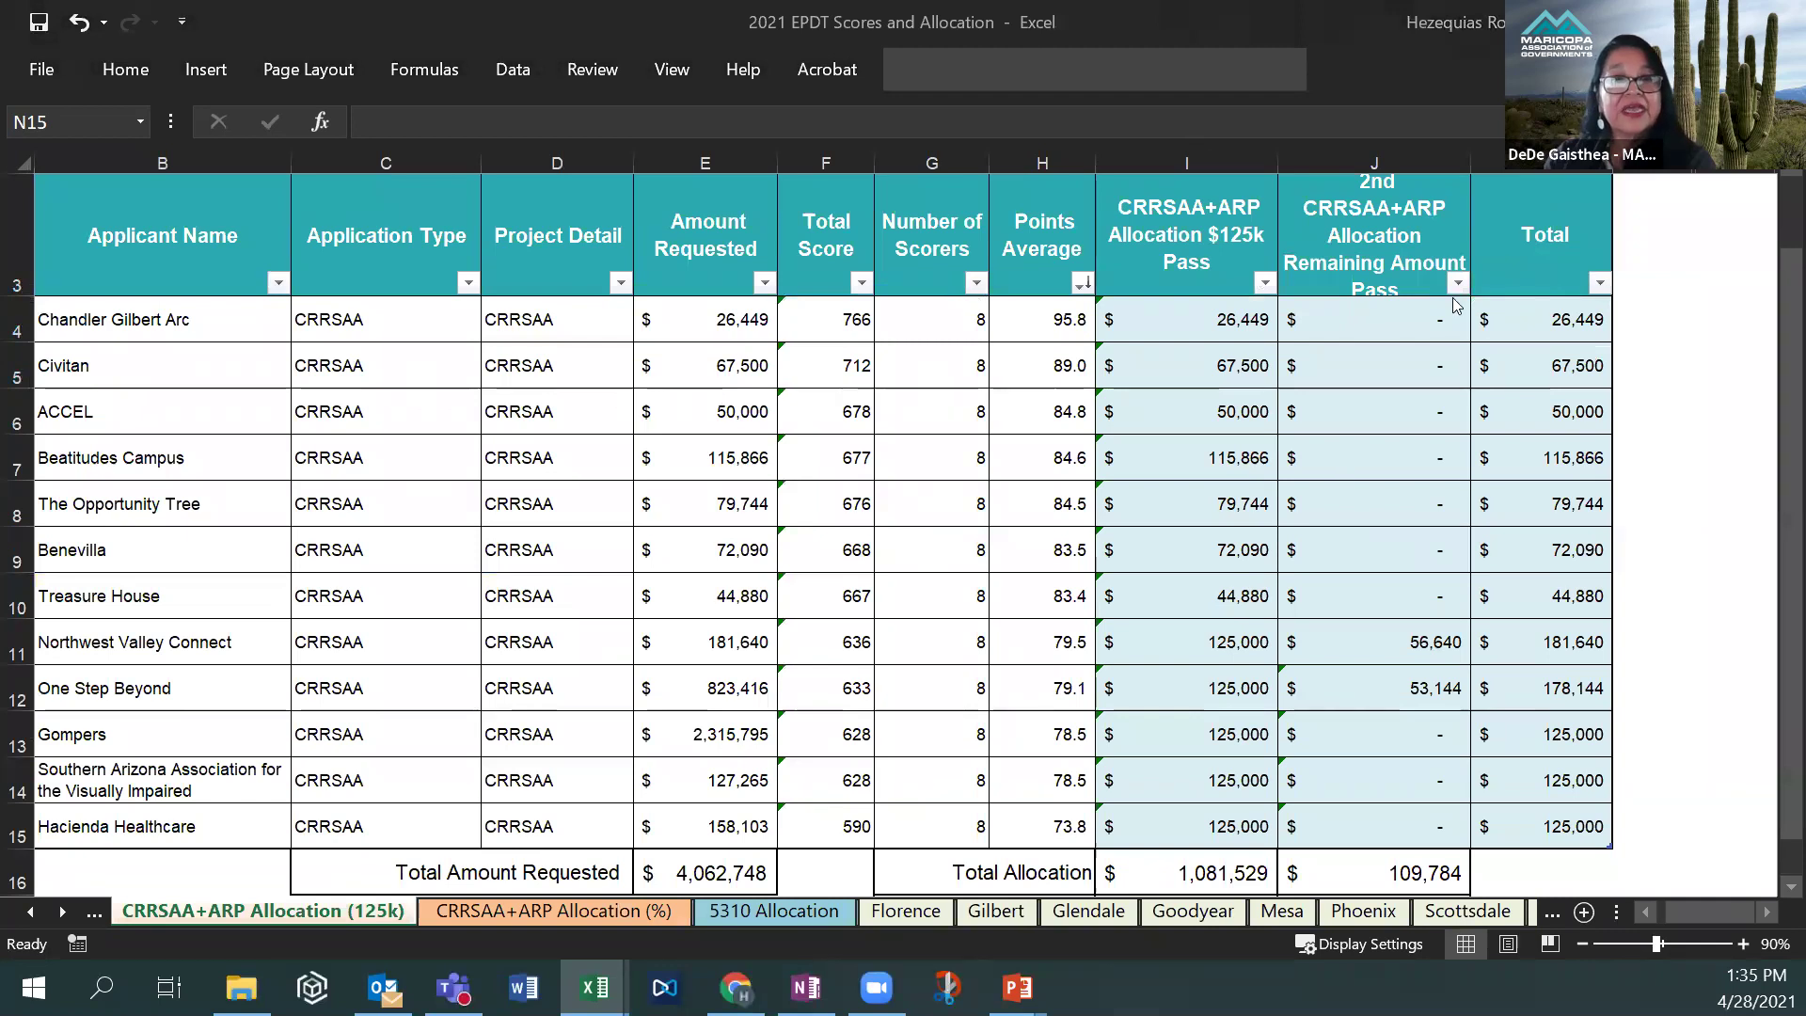
click(1465, 178)
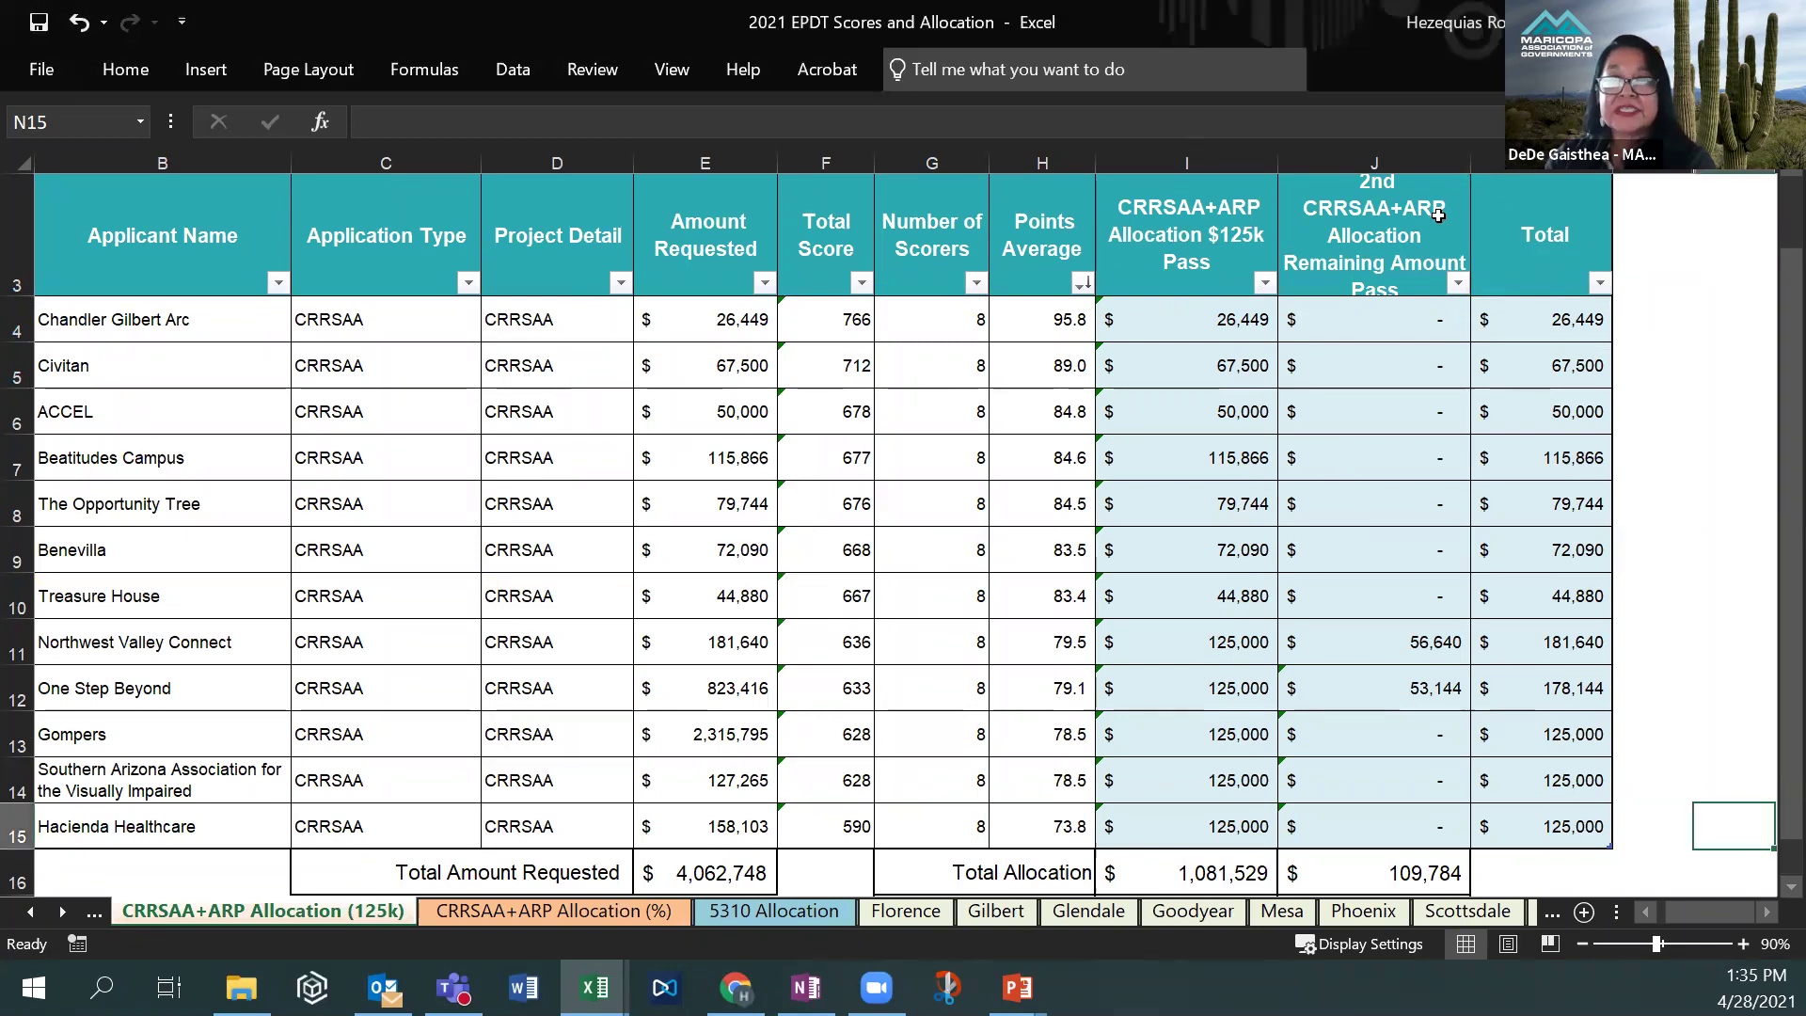
drag(1477, 171, 1489, 163)
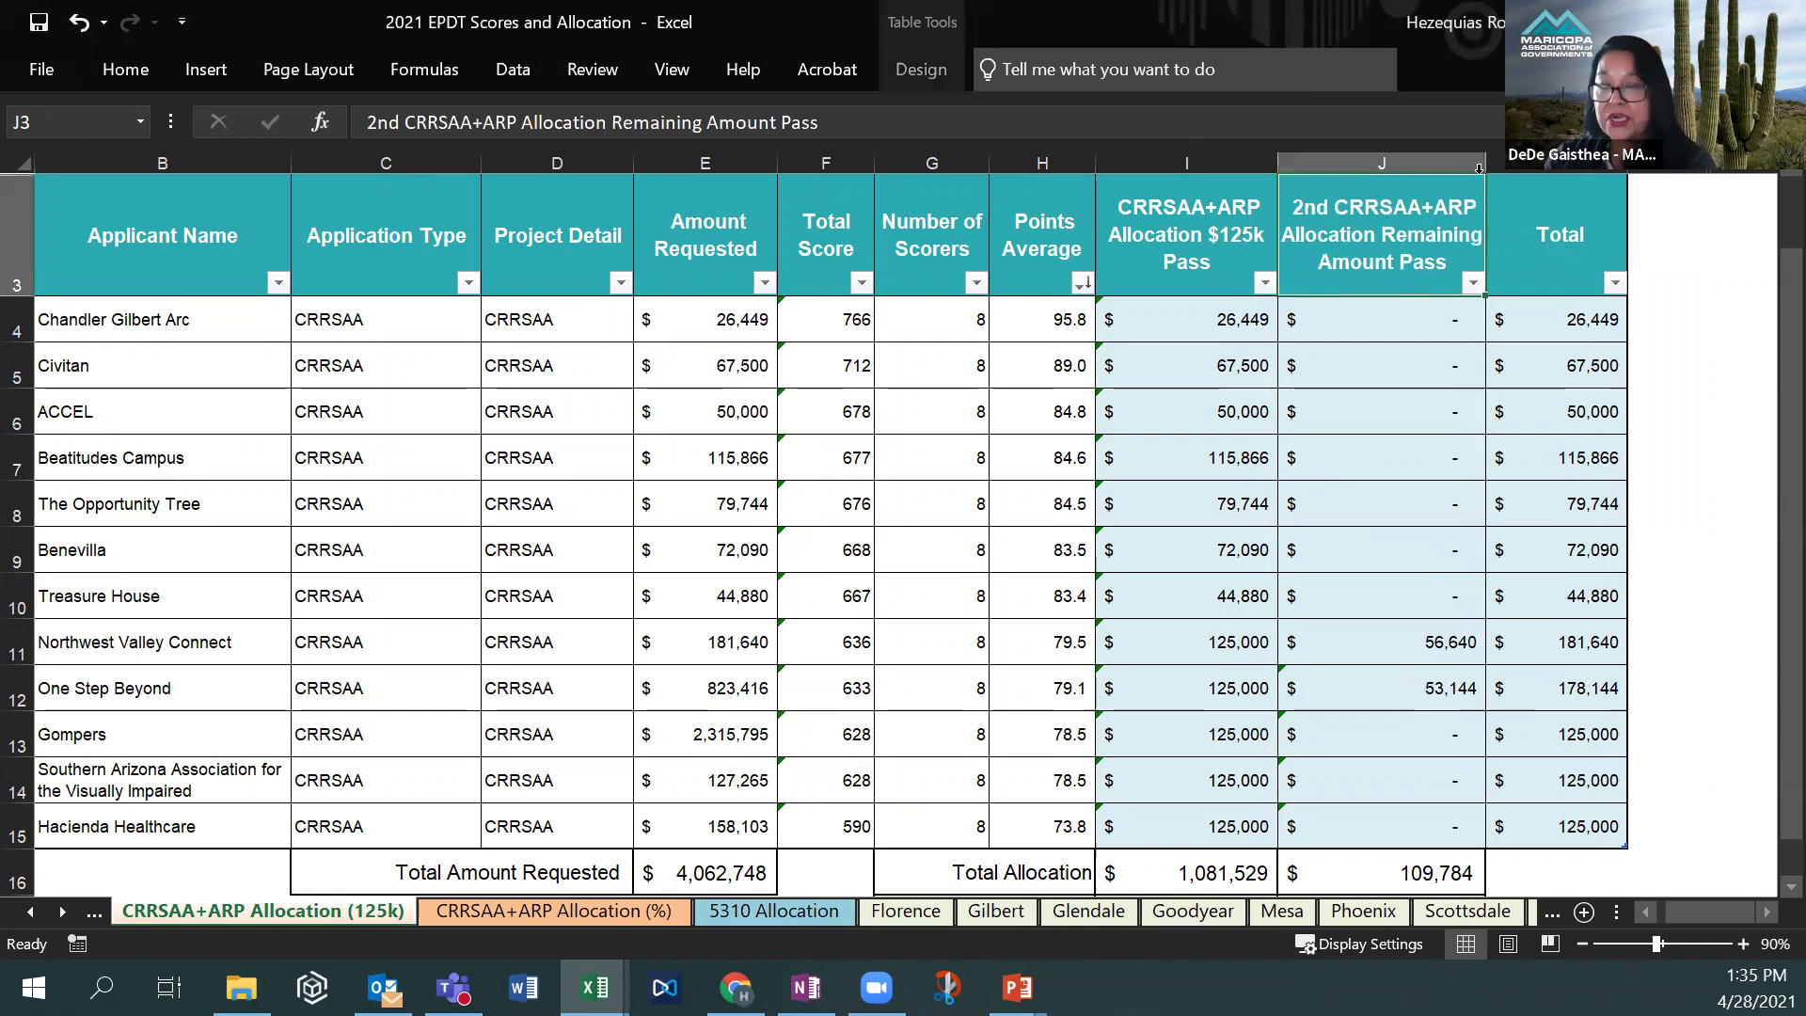
Inspect the CRRSAA+ARP Allocation $125k Pass formulas for ACCEL and Civitan in I6 and I5.
click(1126, 405)
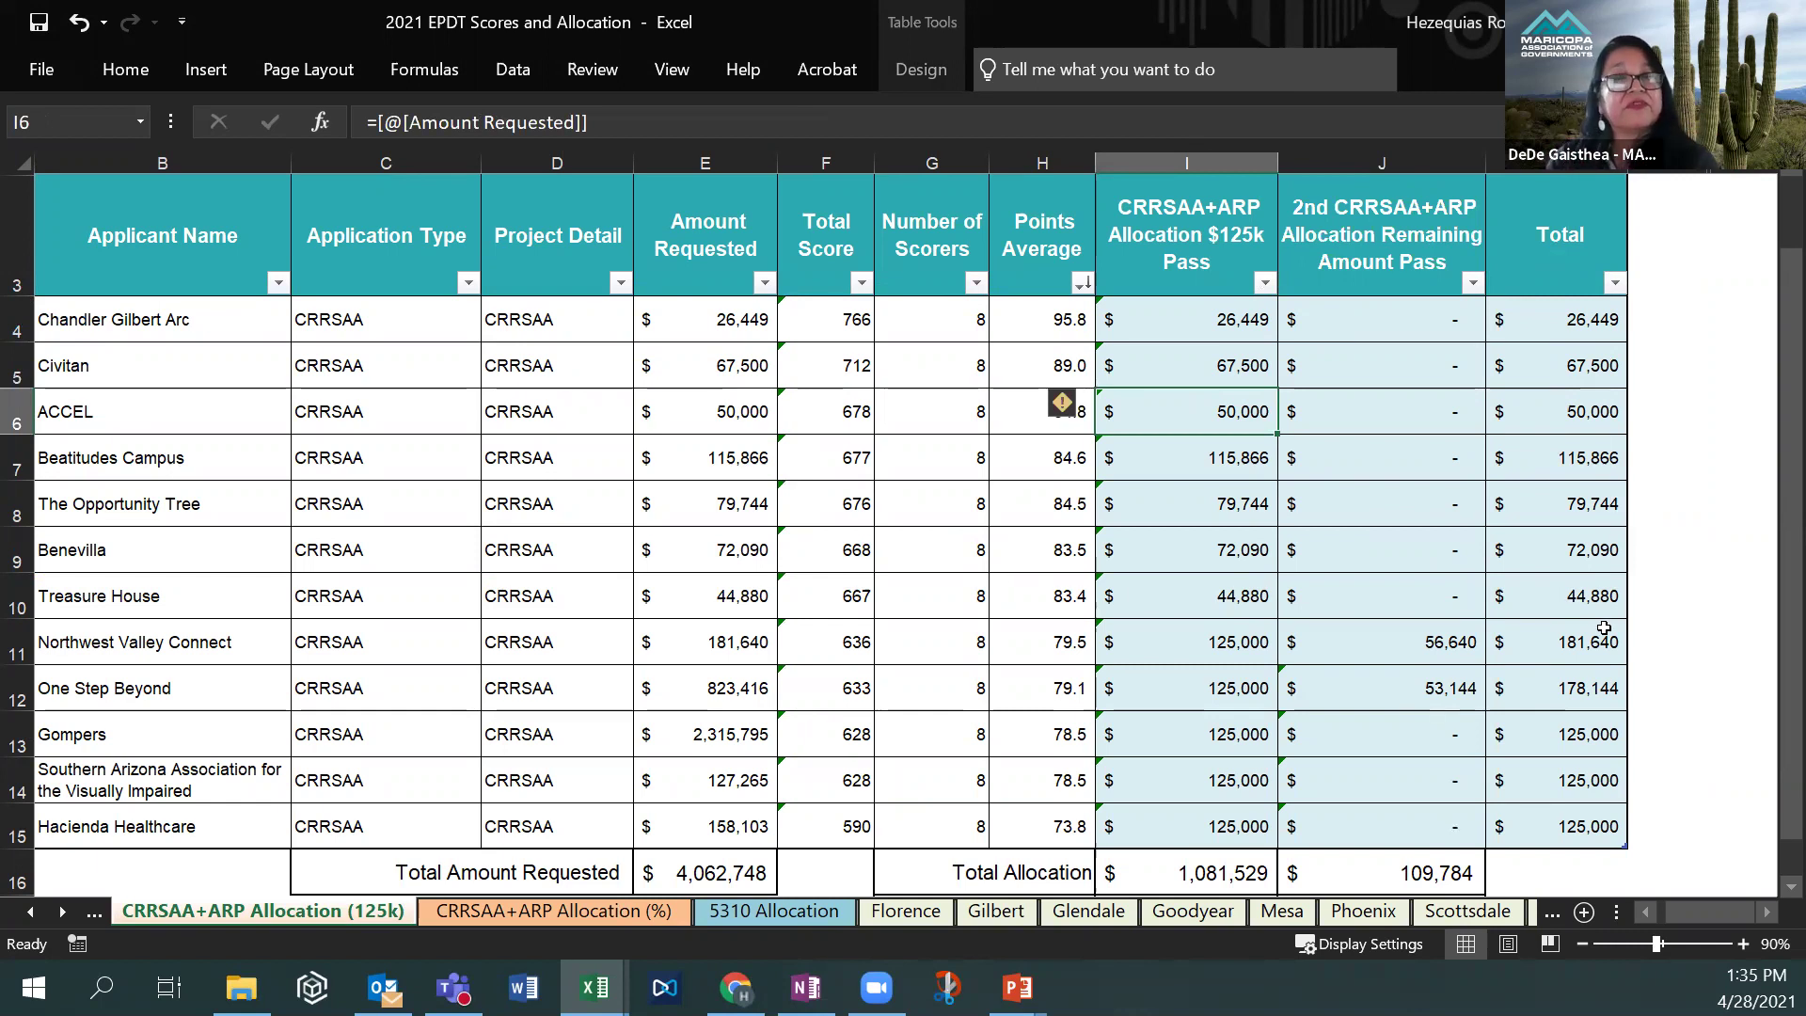
click(1712, 610)
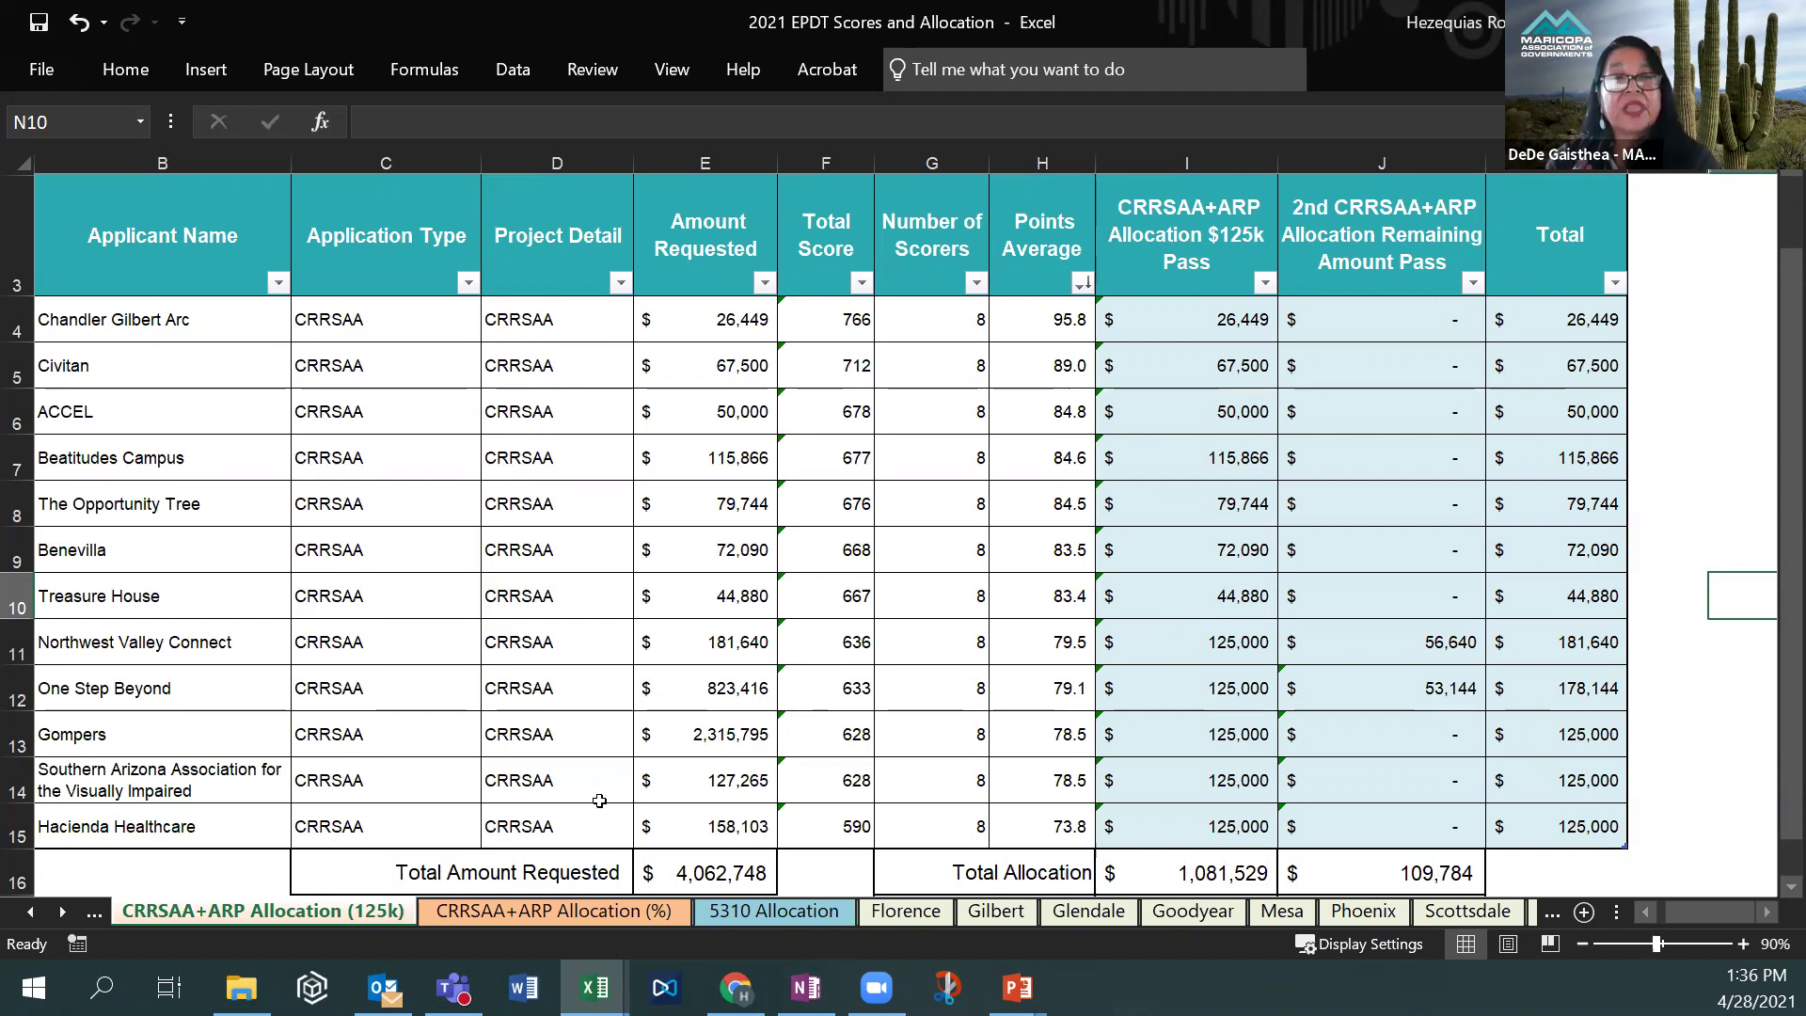
click(1154, 421)
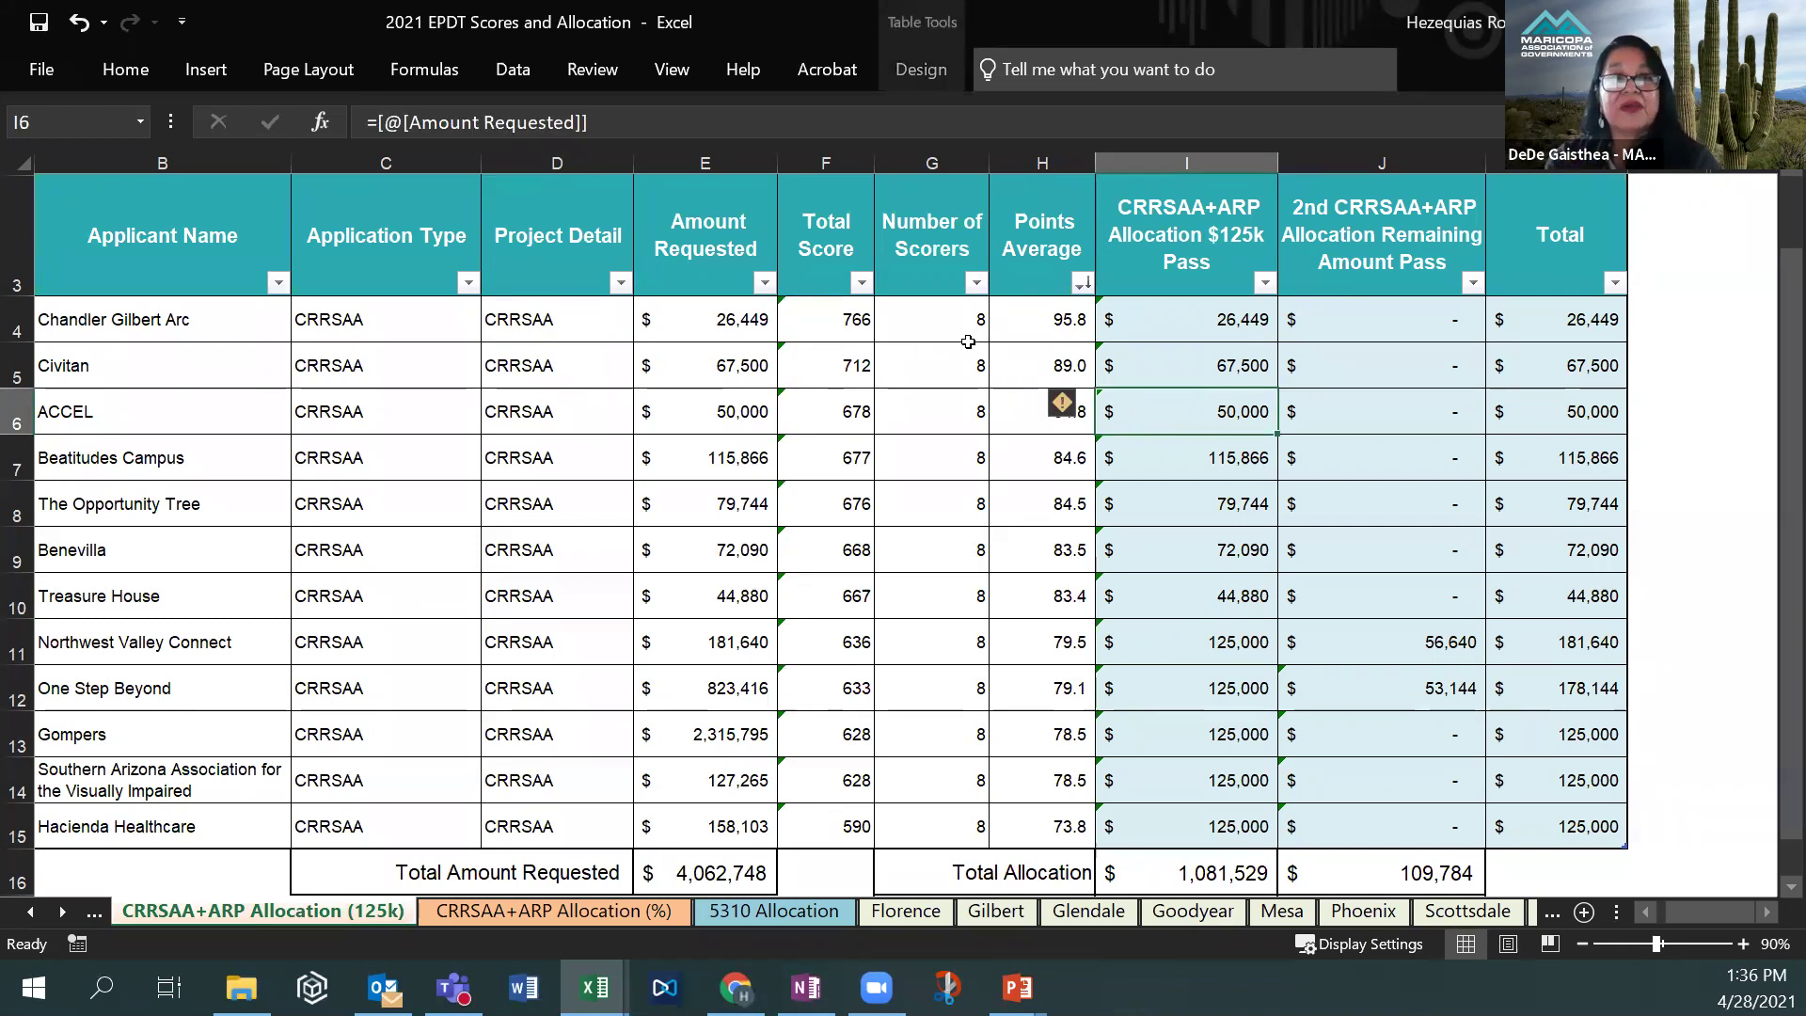
click(1222, 356)
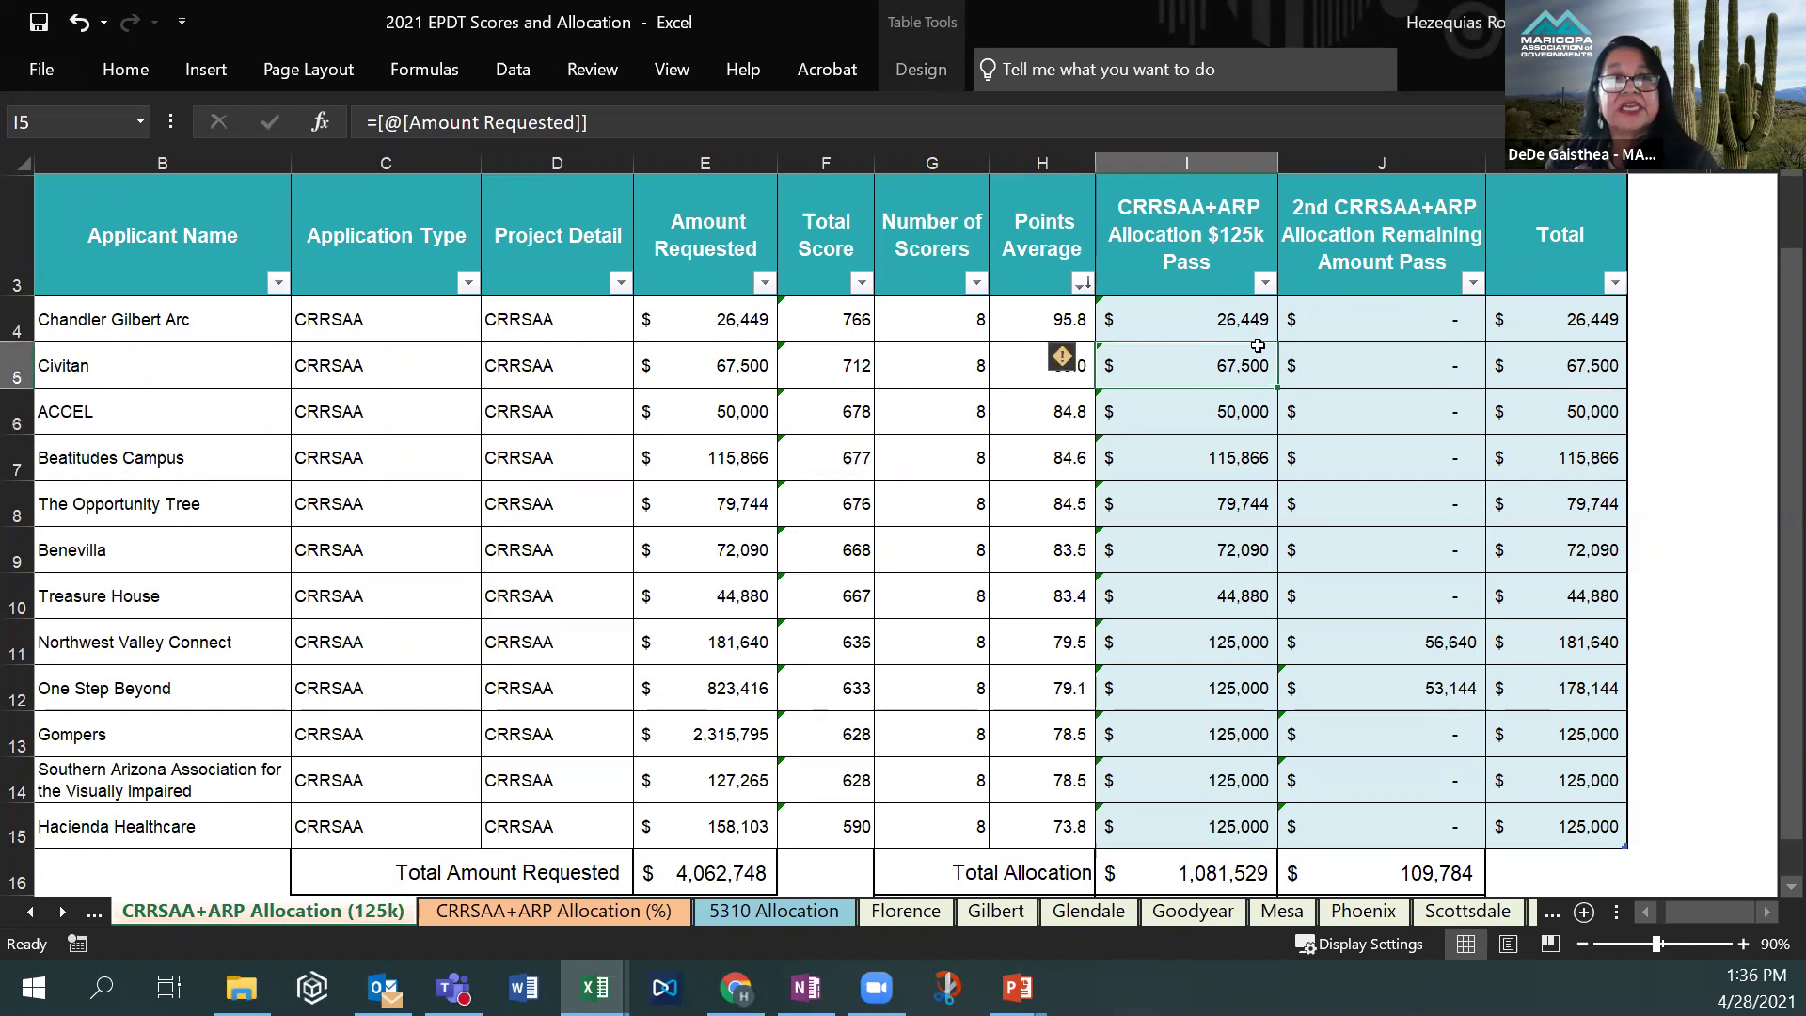
click(1715, 349)
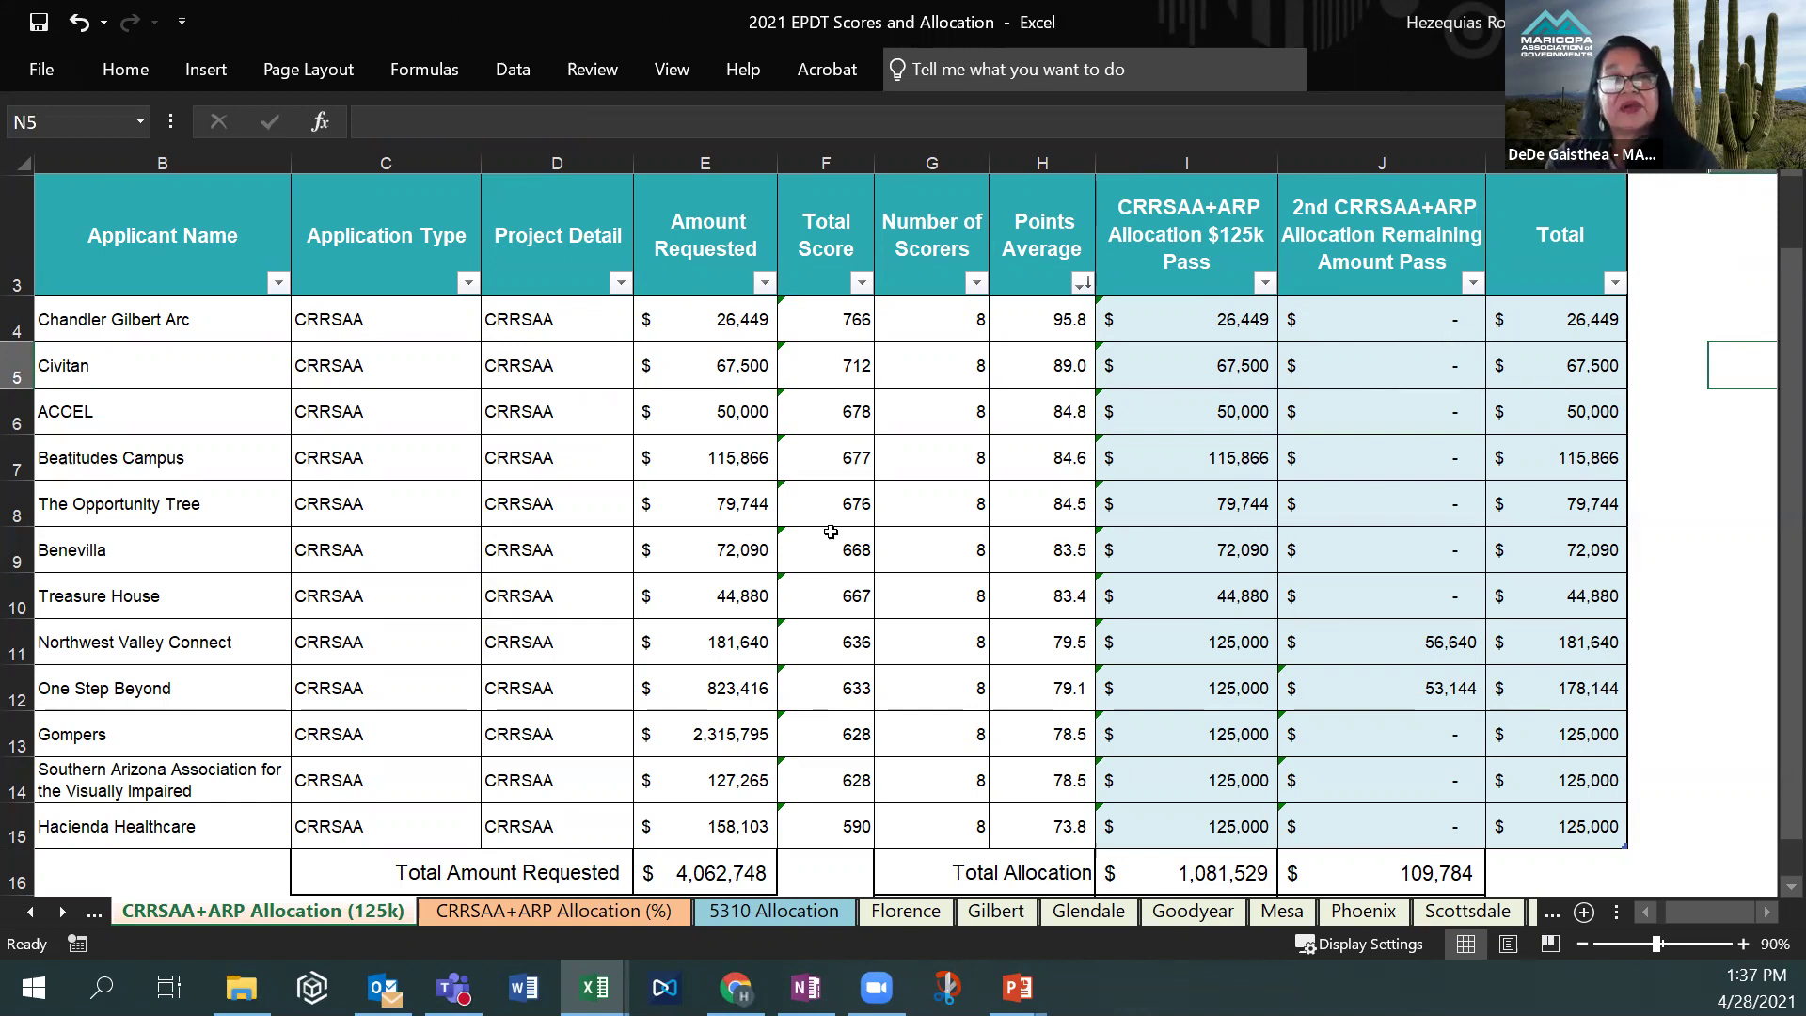
Compare the allocations on the CRRSAA+ARP Allocation (%) sheet with those on the CRRSAA+ARP Allocation (125k) sheet.
click(555, 910)
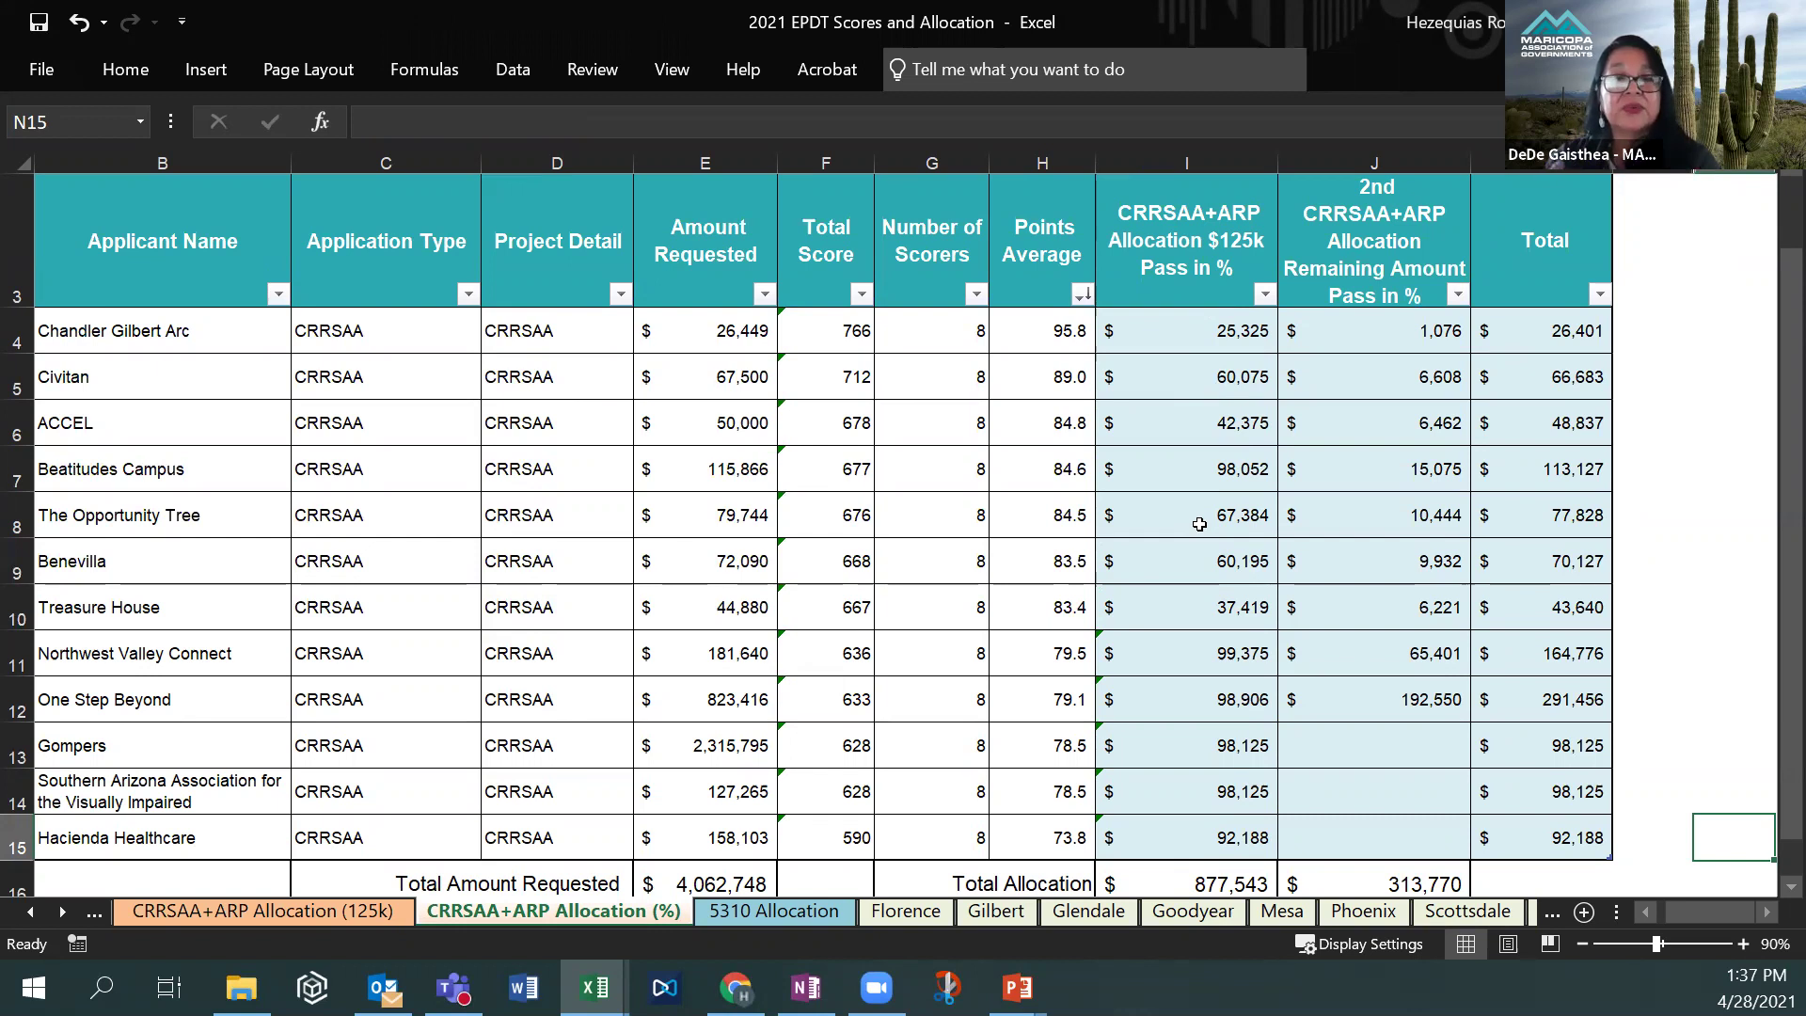
scroll(1199, 524, down, 1)
scroll(1199, 523, up, 1)
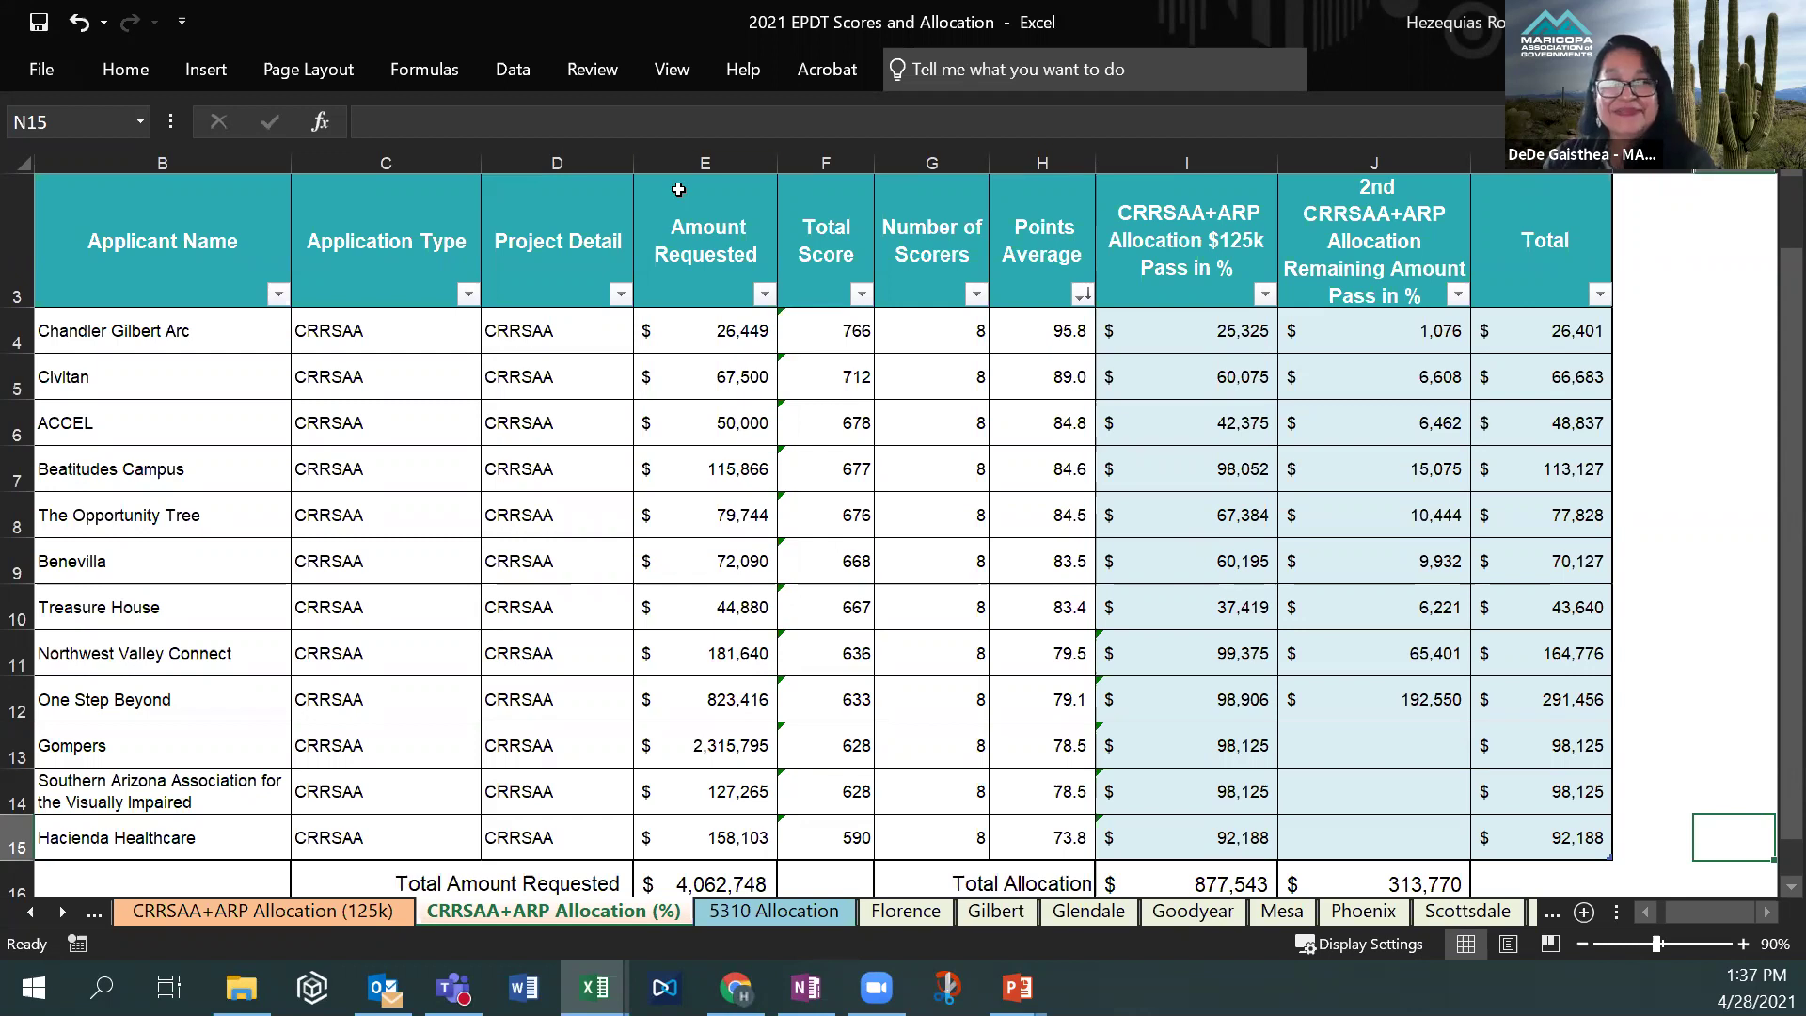
click(233, 916)
click(269, 912)
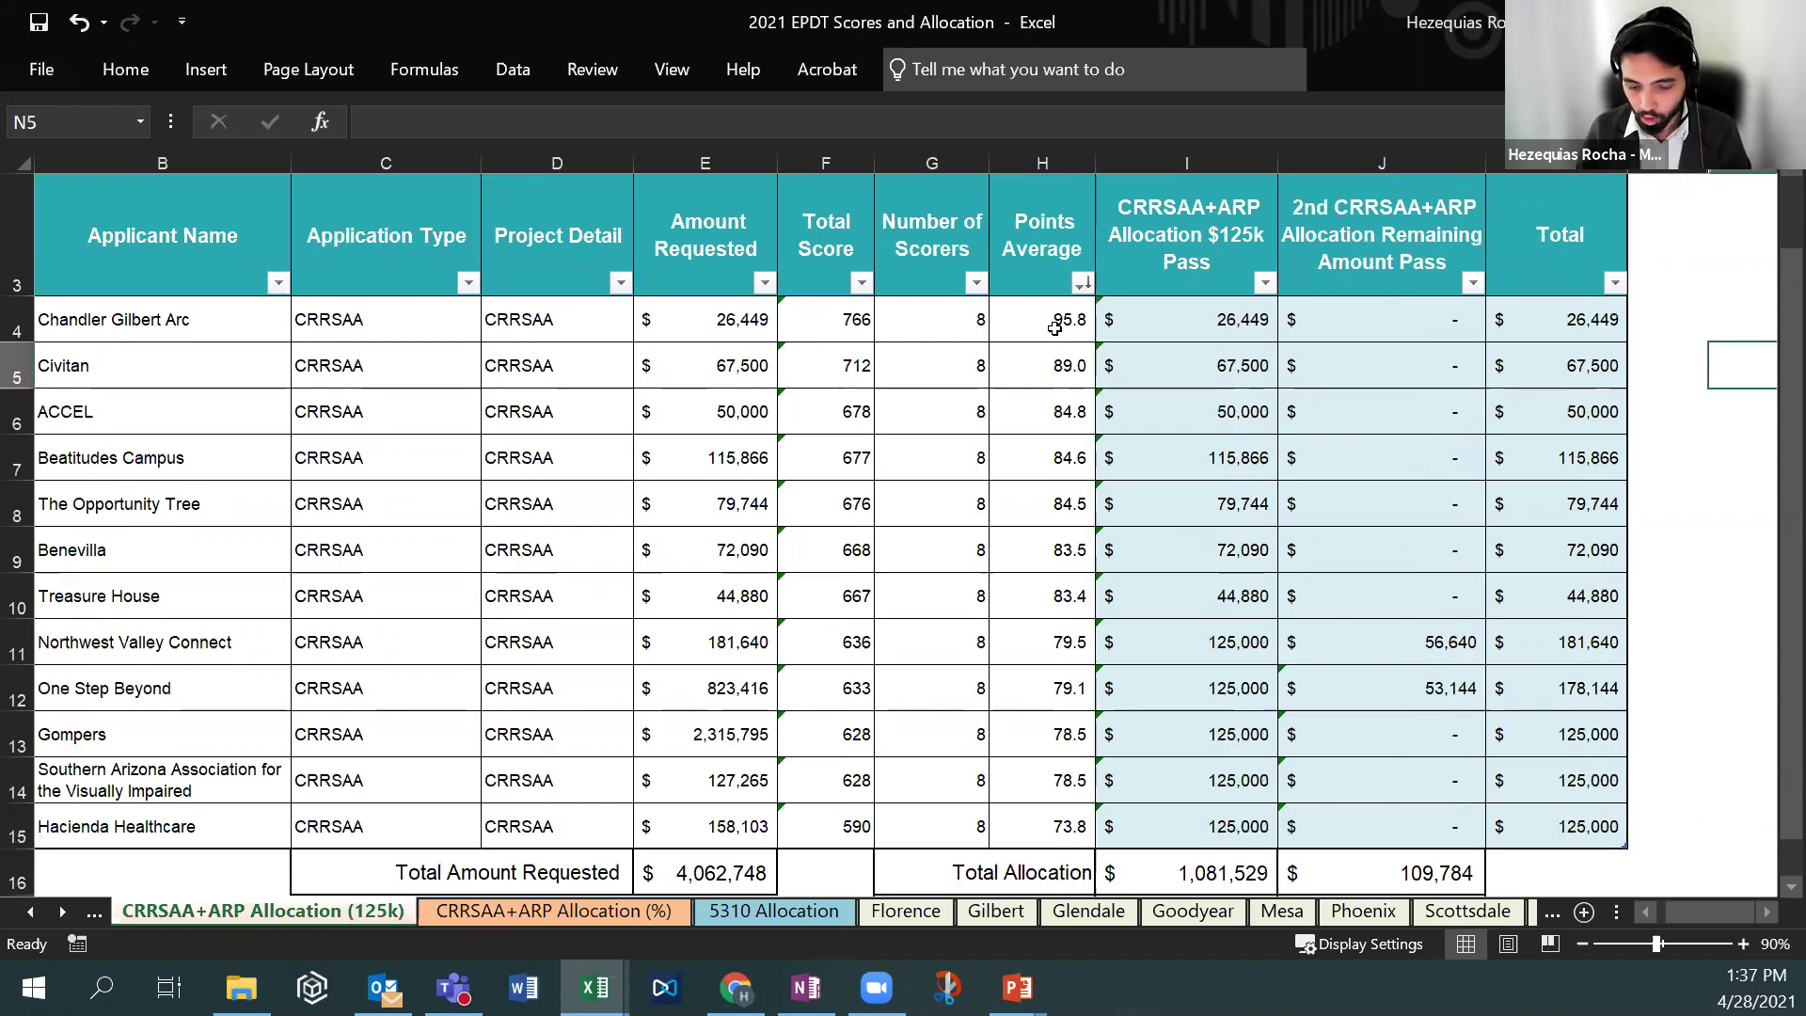
click(615, 912)
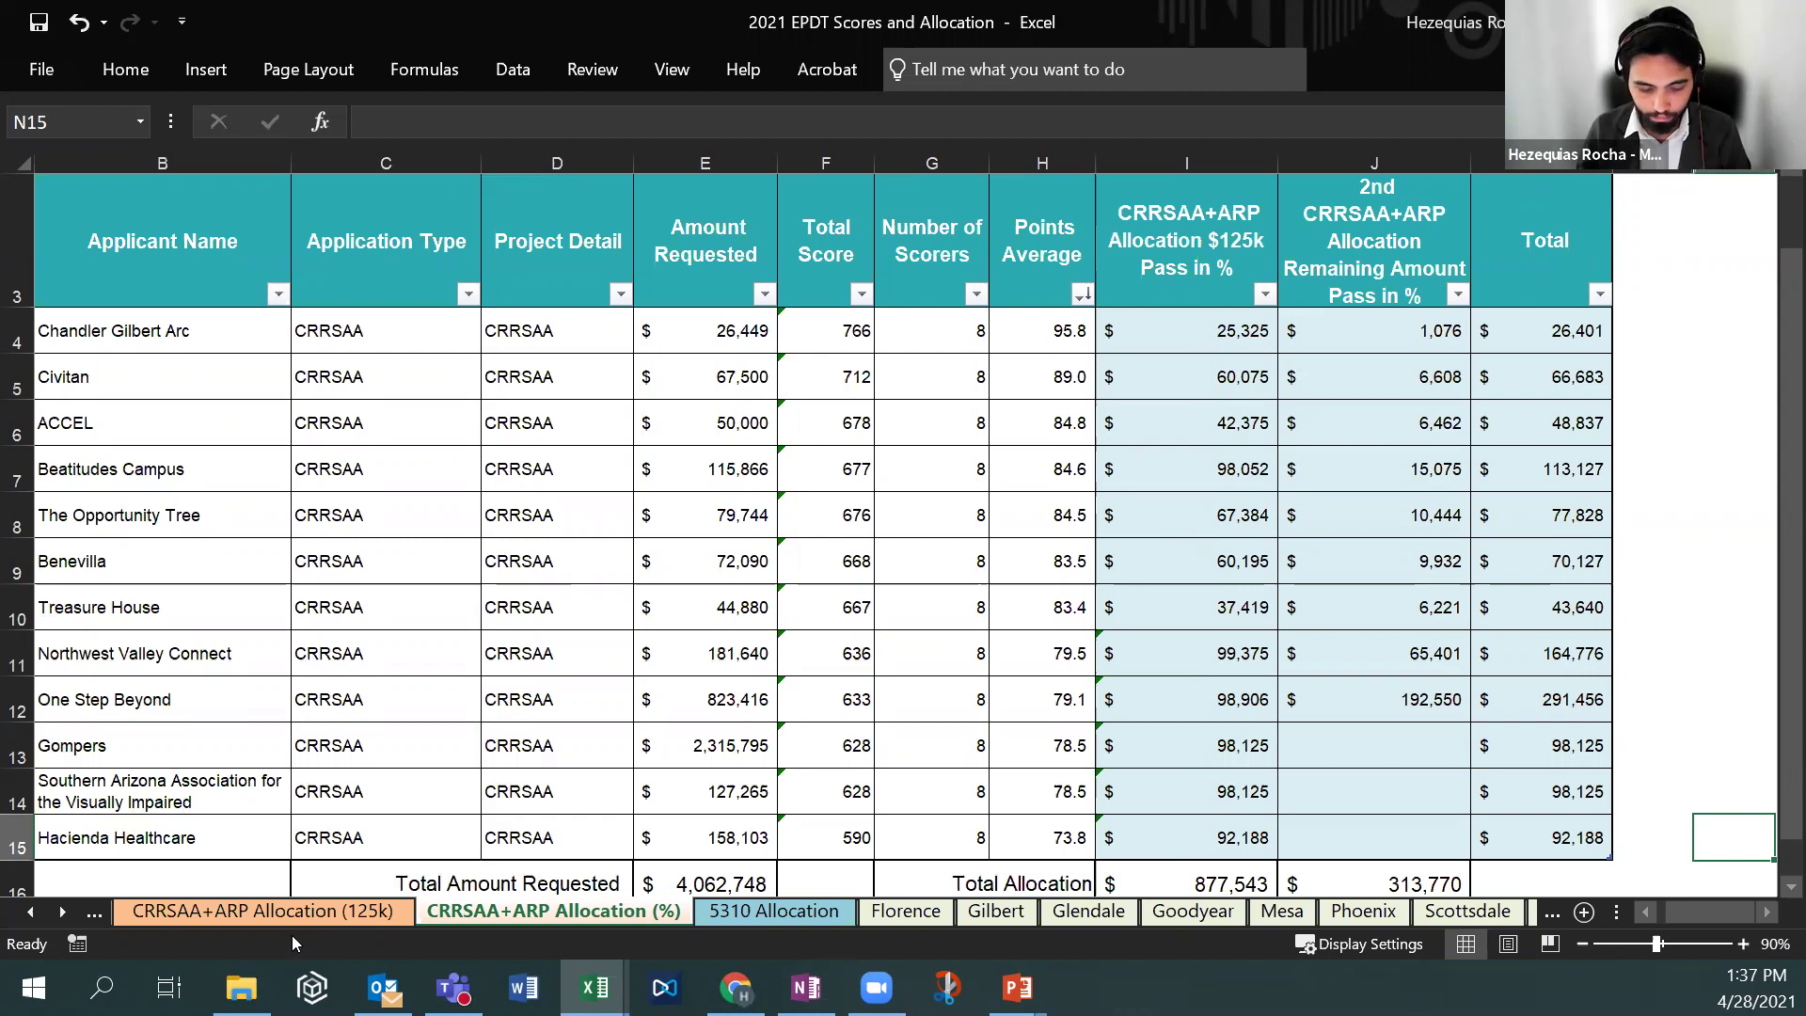
click(215, 914)
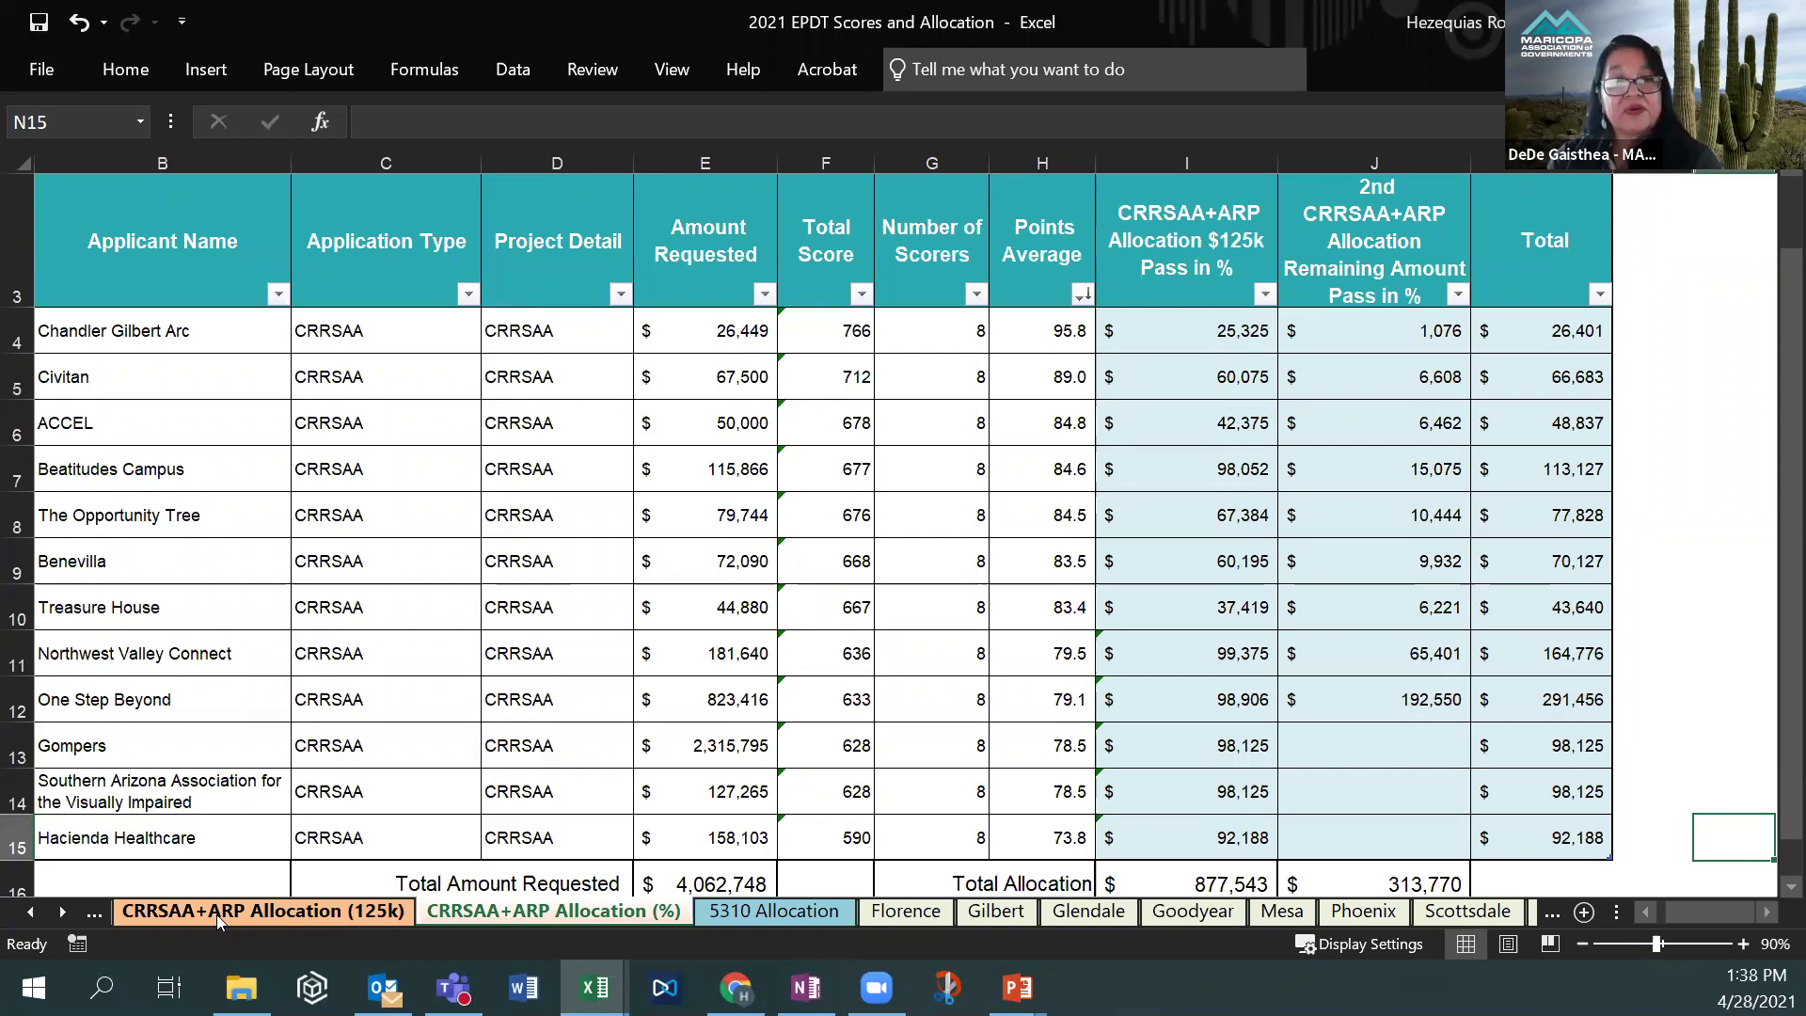
click(216, 914)
click(464, 912)
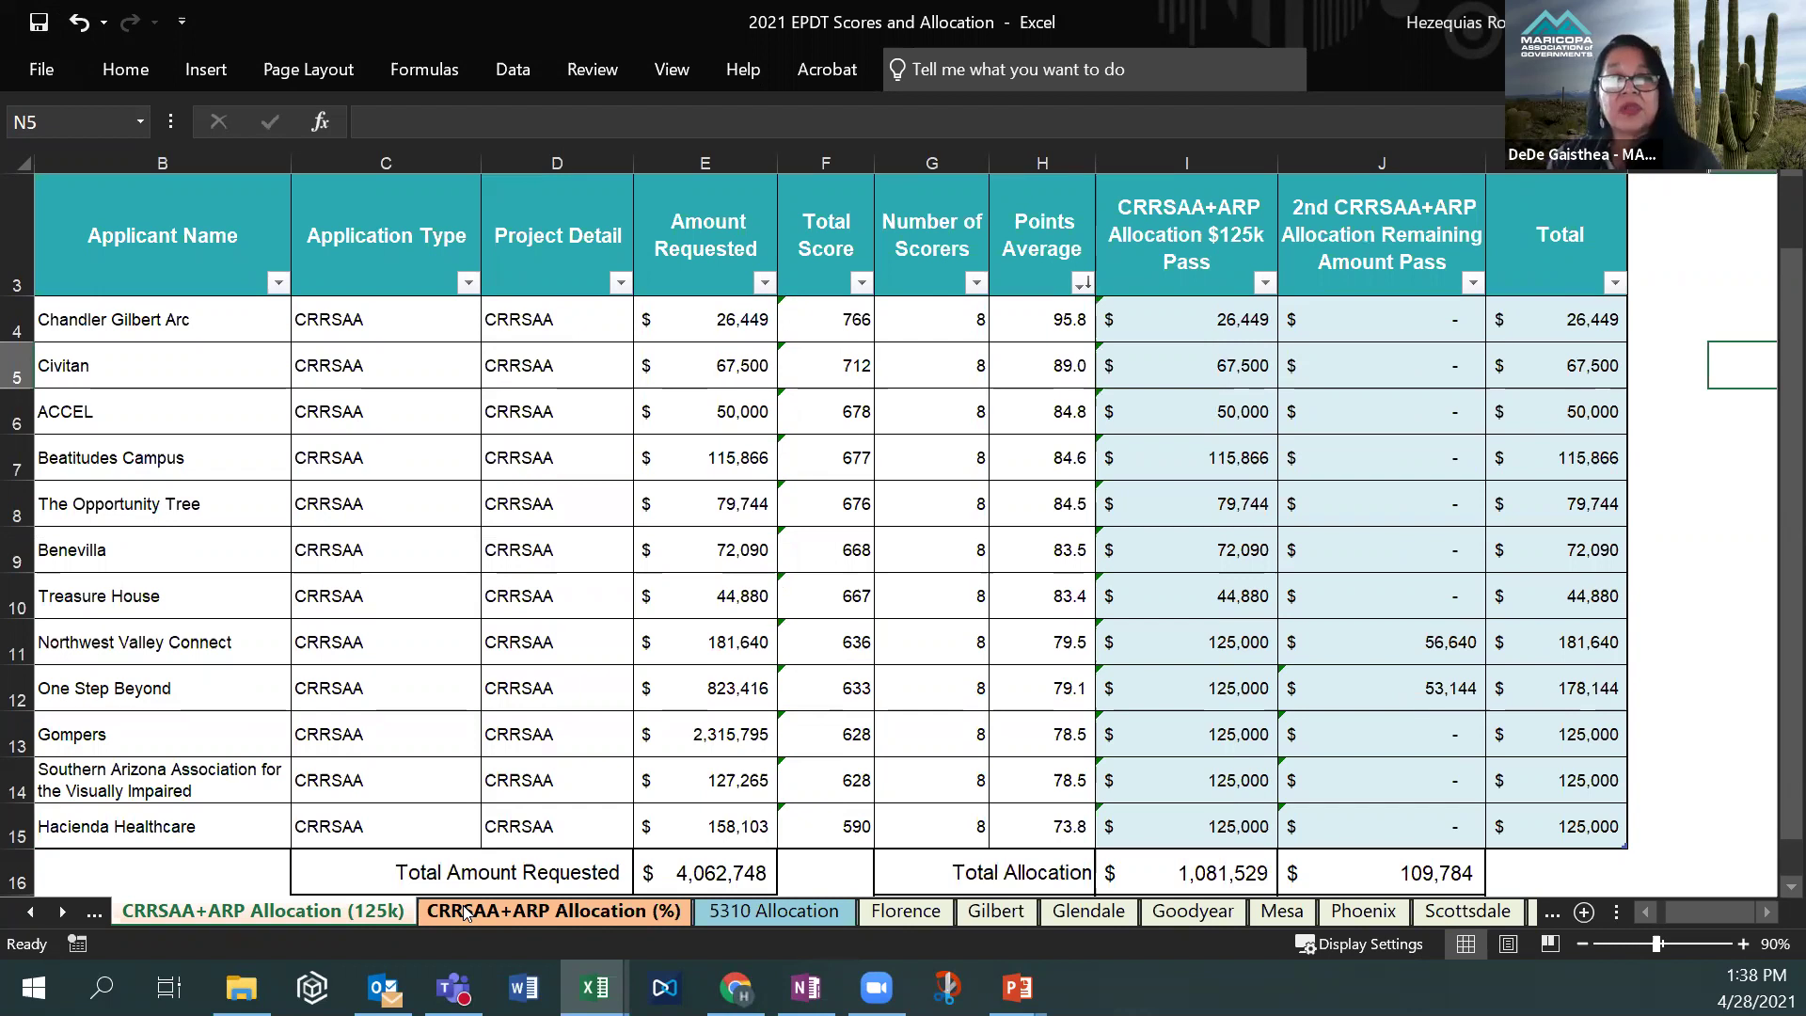
click(513, 912)
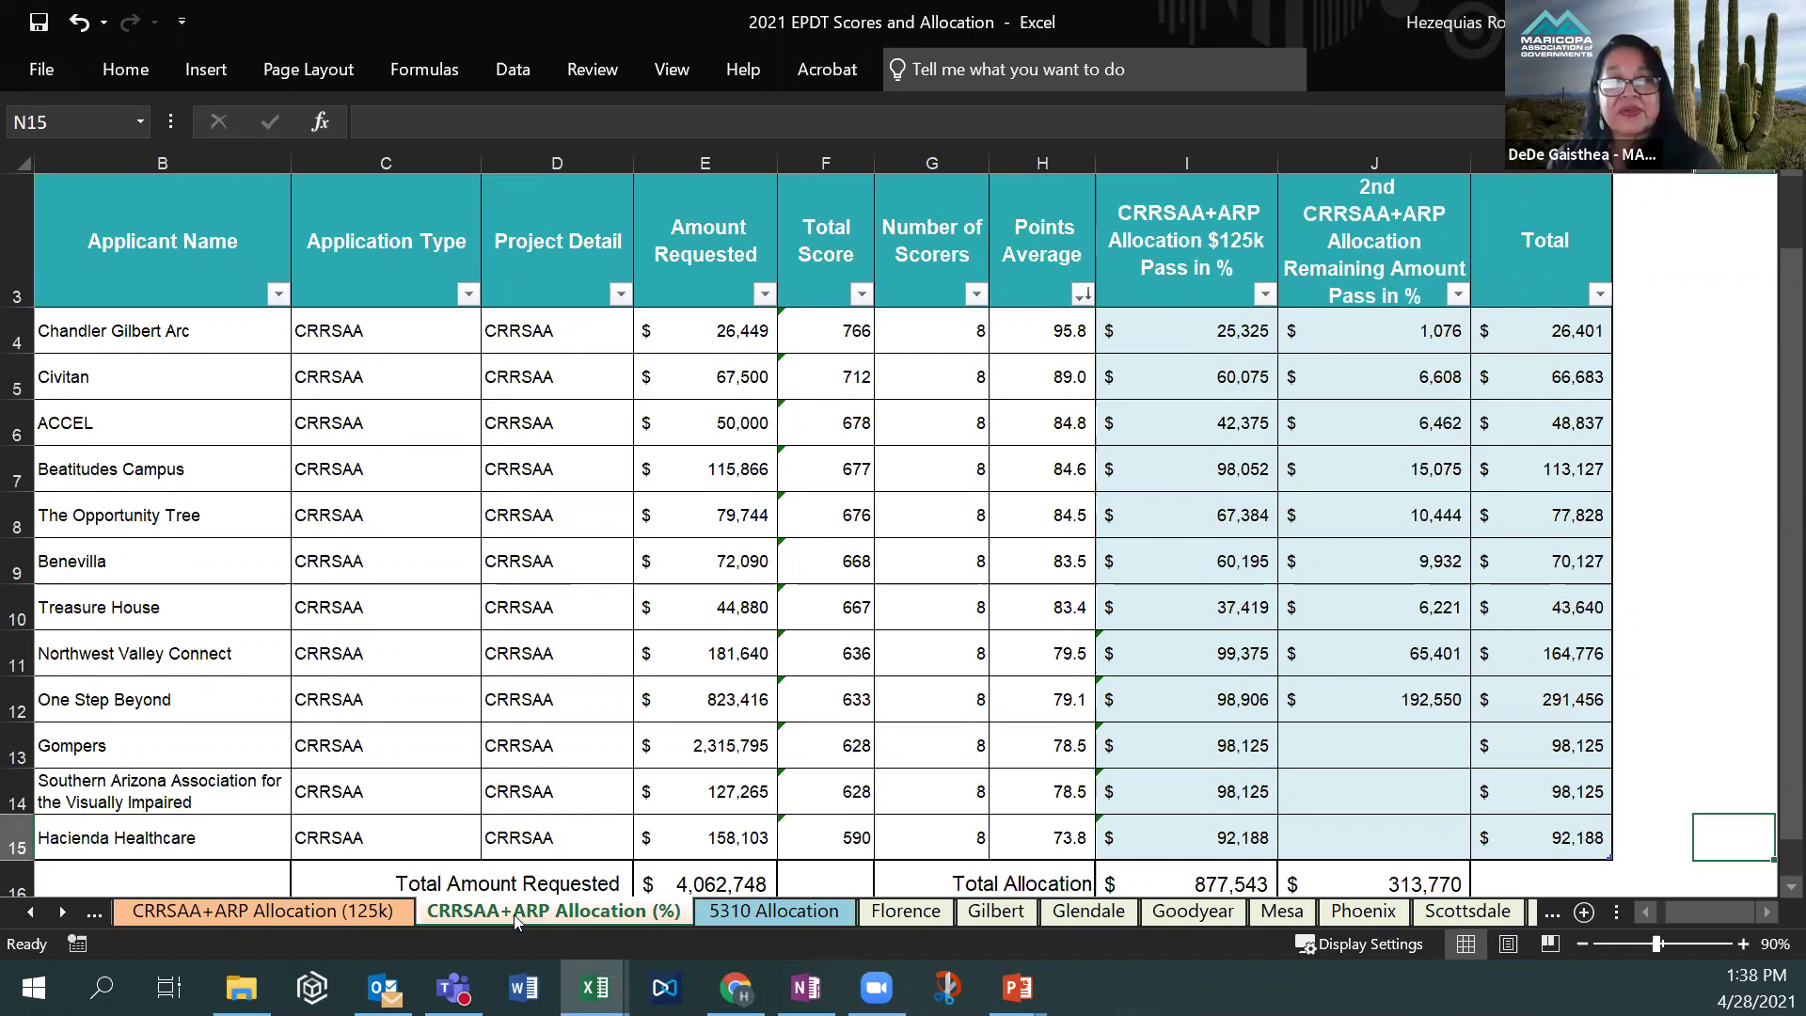
Review the percentage-based allocation table and inspect the second-pass remaining amounts for Gompers and One Step Beyond in column J.
scroll(593, 772, down, 1)
scroll(594, 772, down, 1)
scroll(593, 766, up, 2)
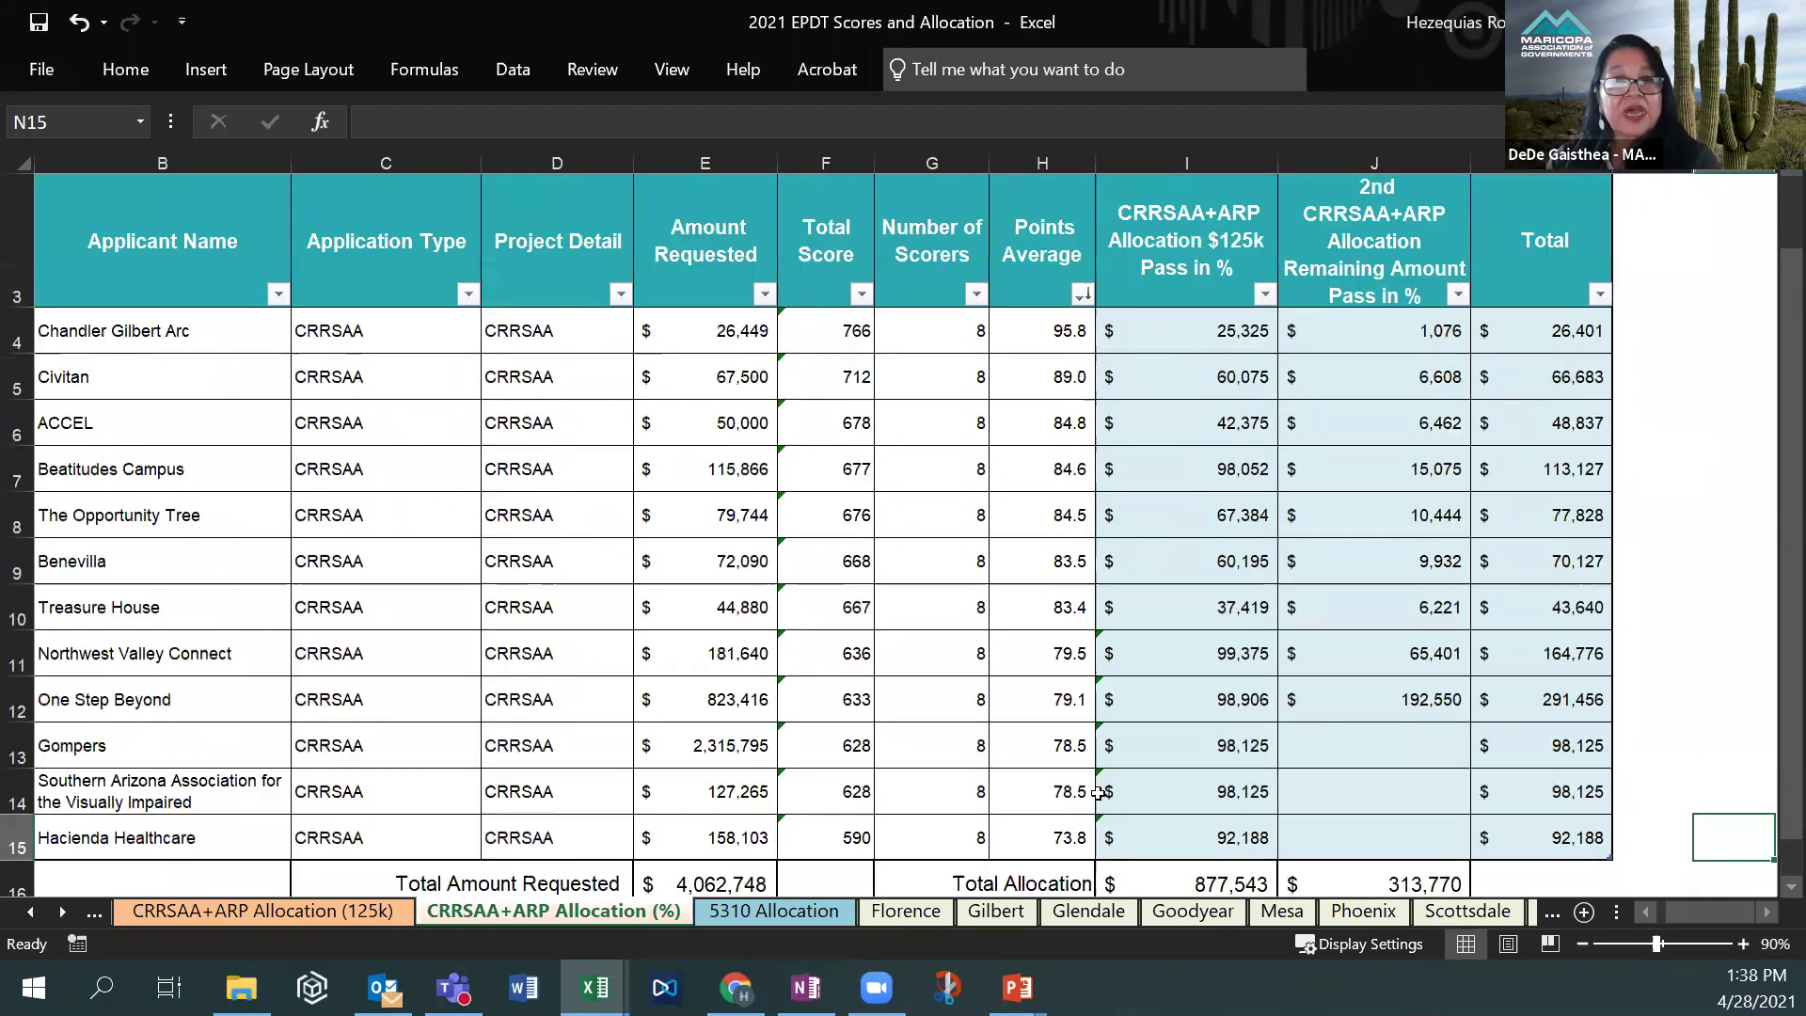
click(1742, 780)
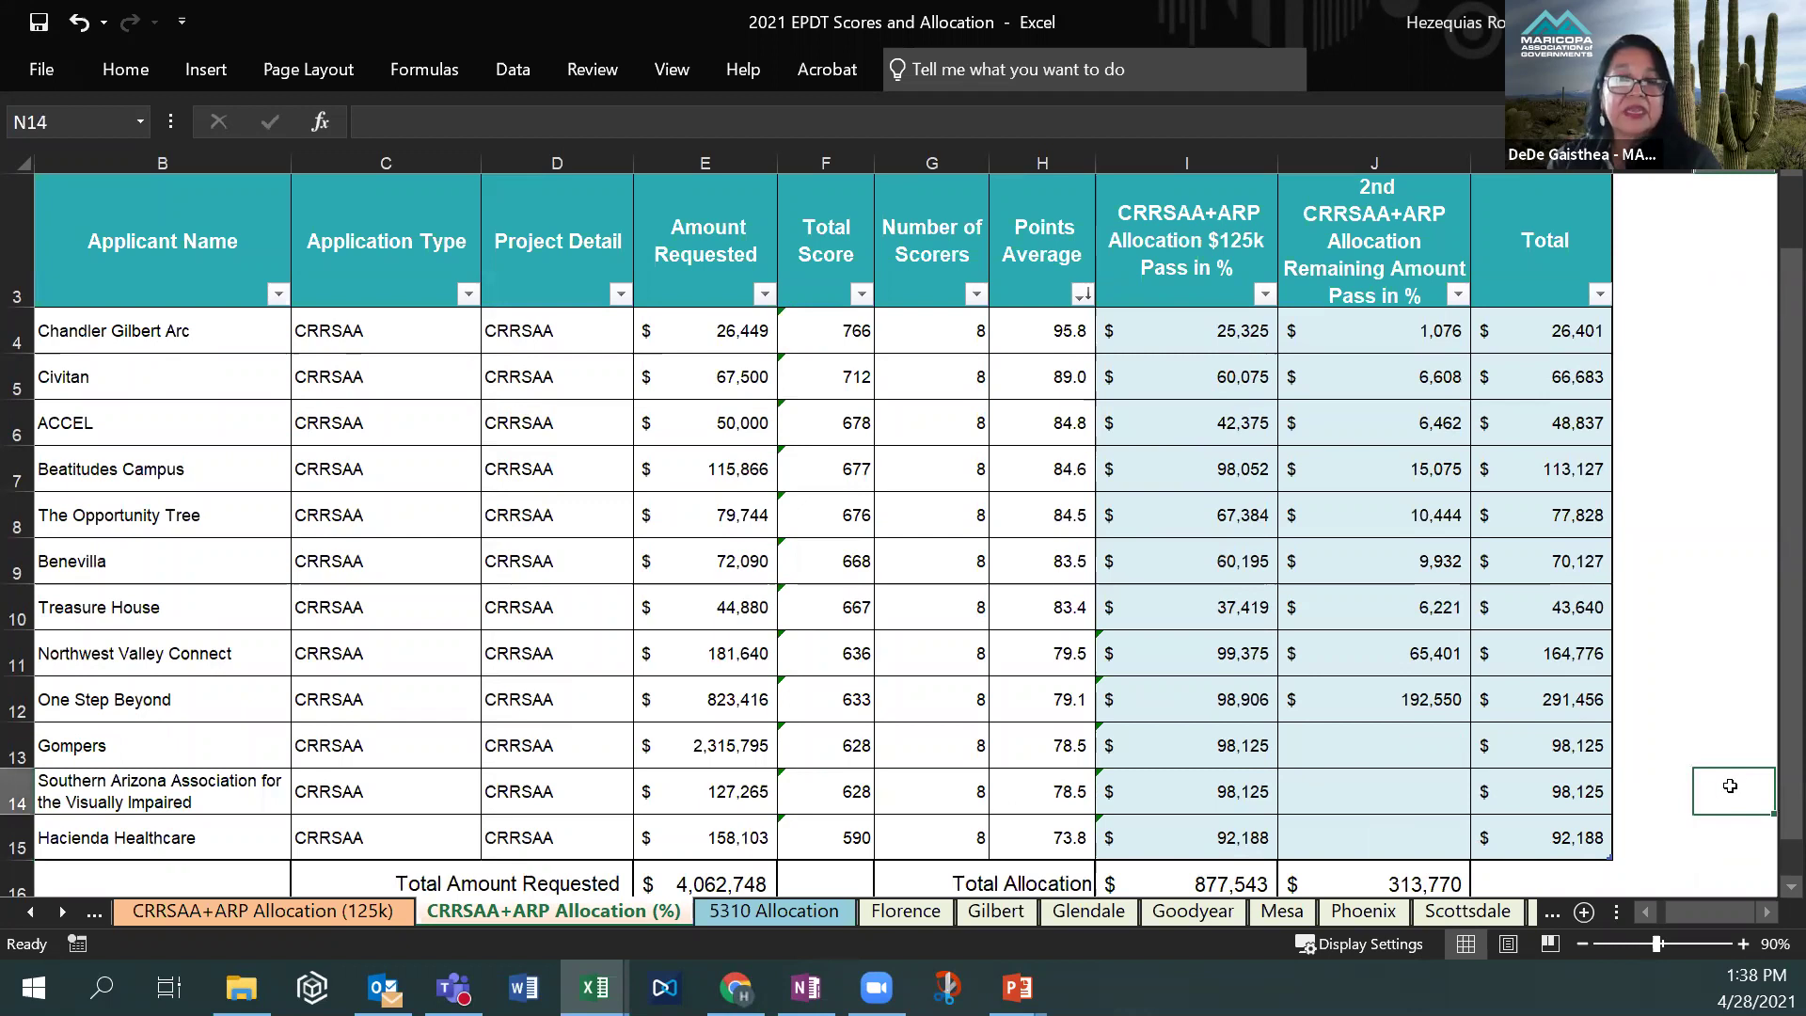
click(1393, 753)
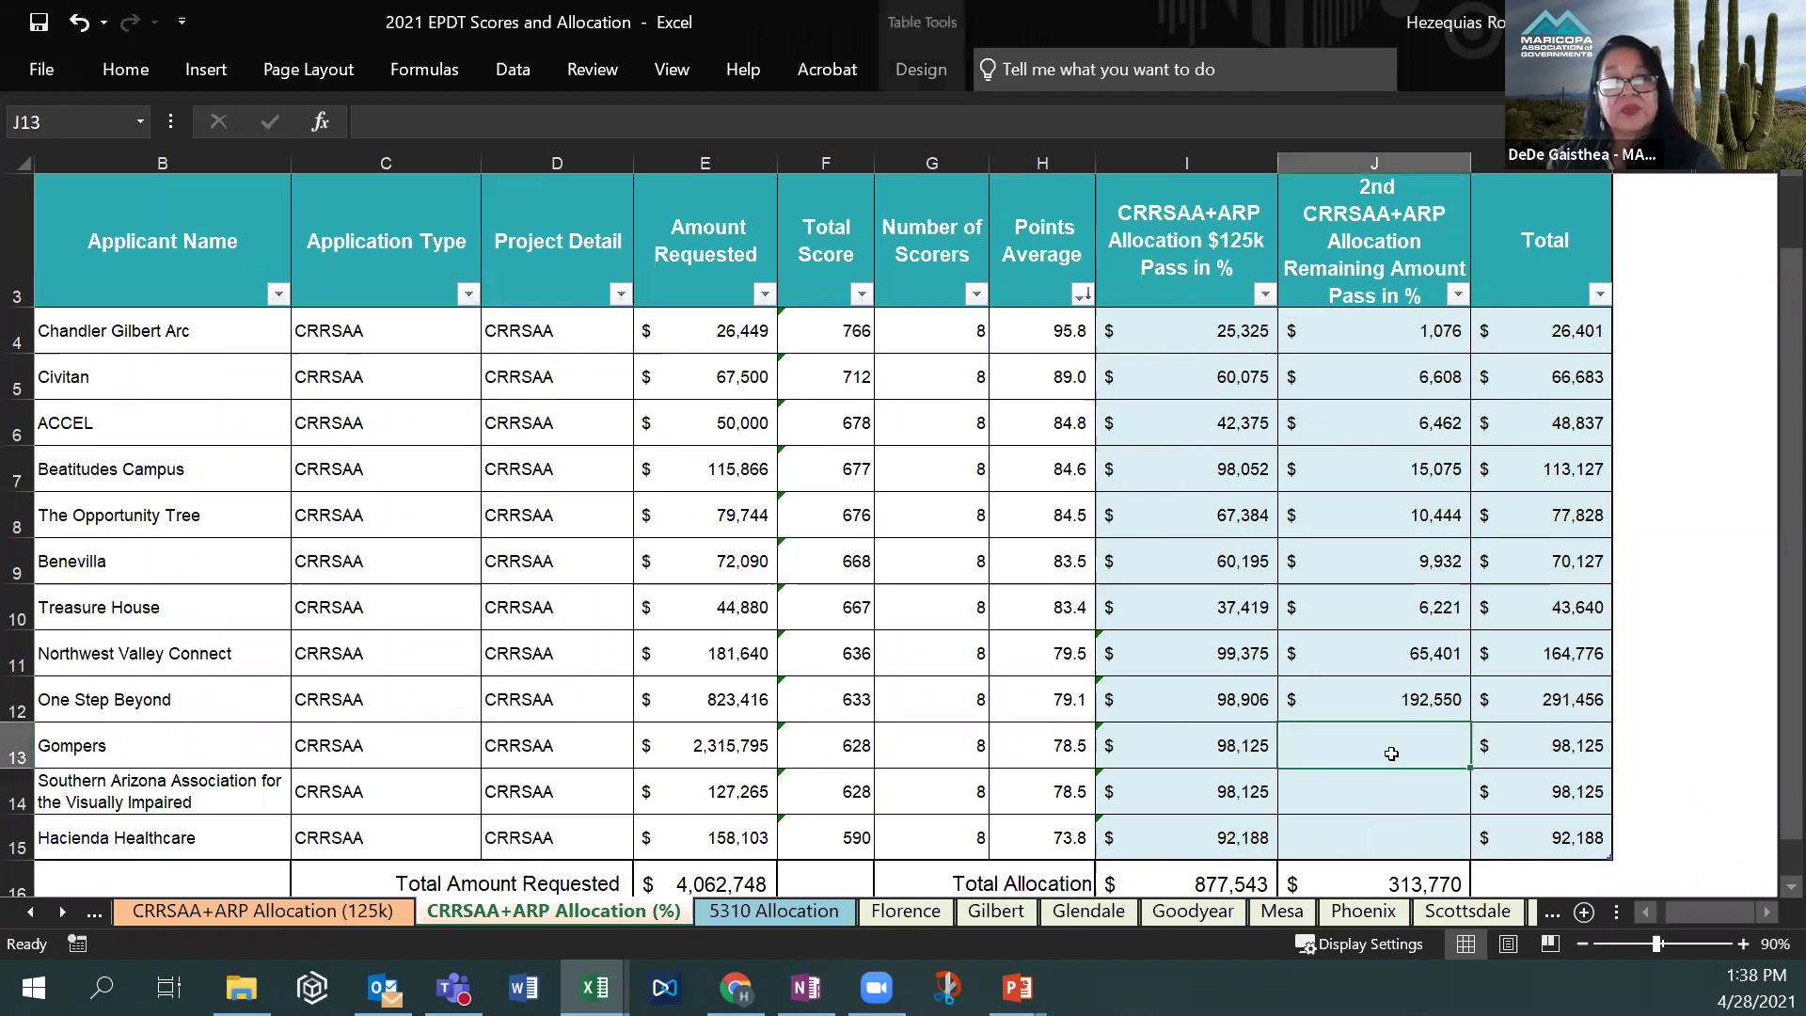
click(1431, 708)
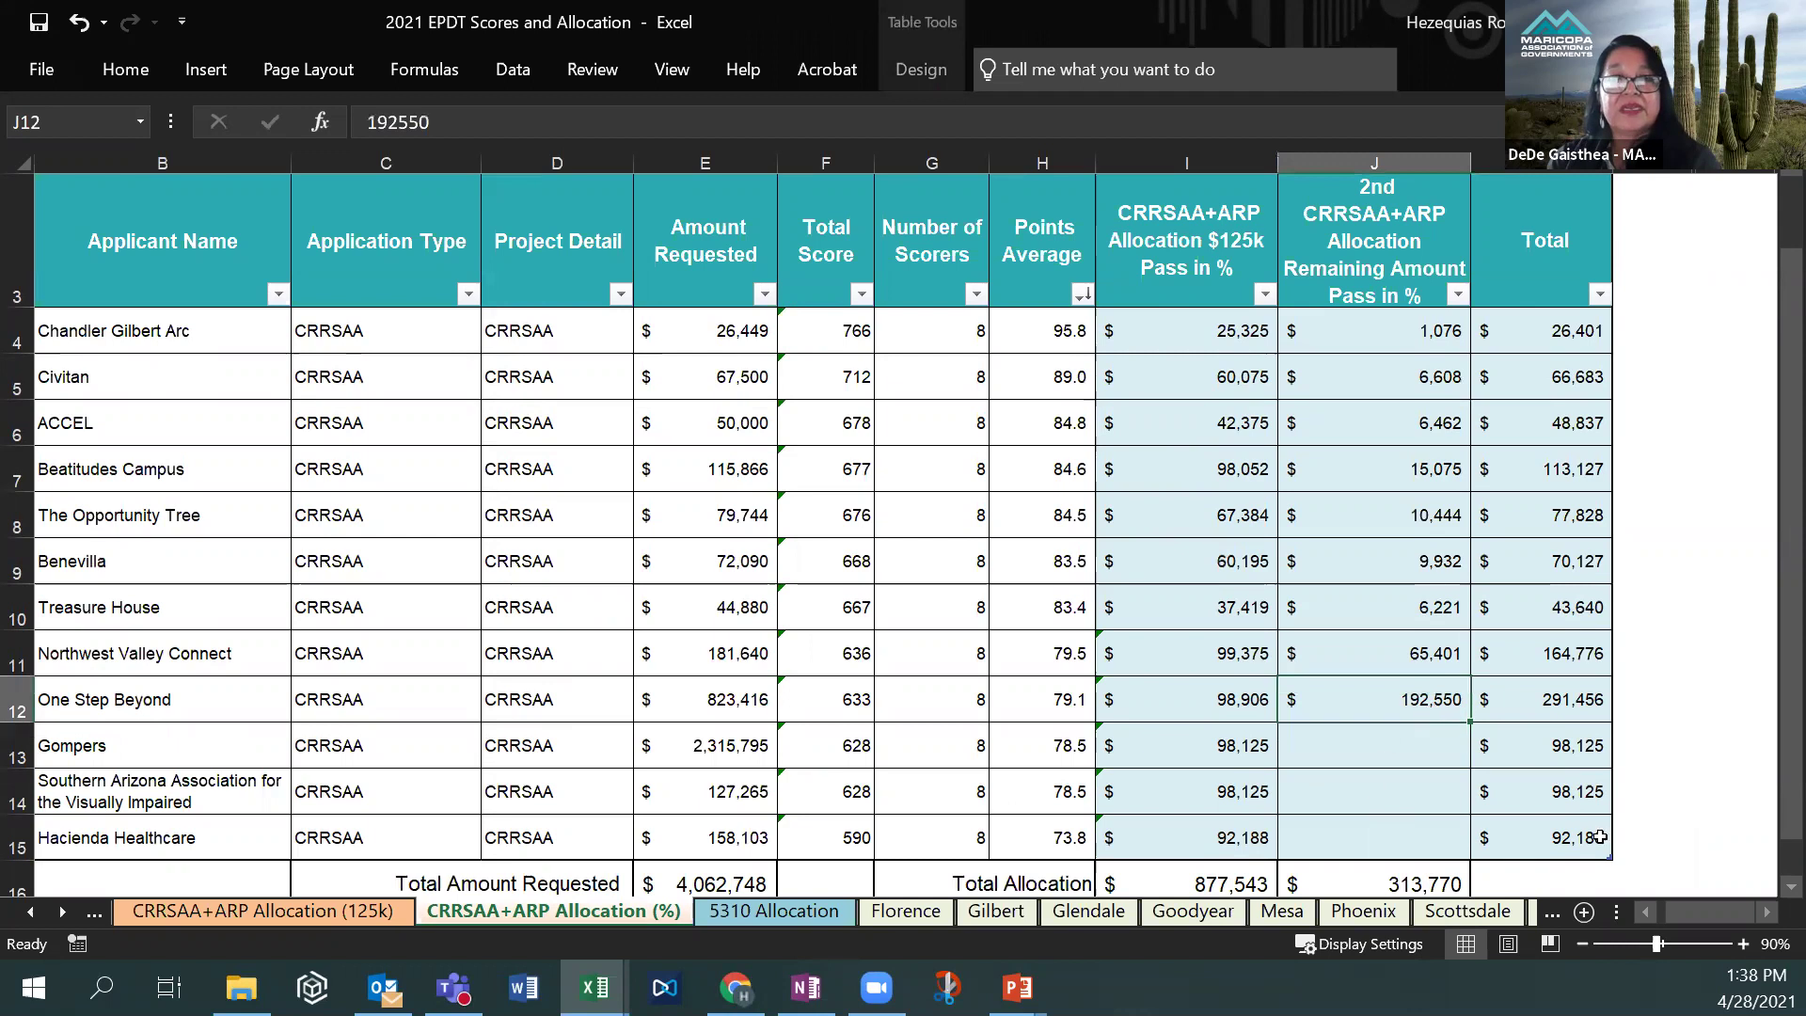